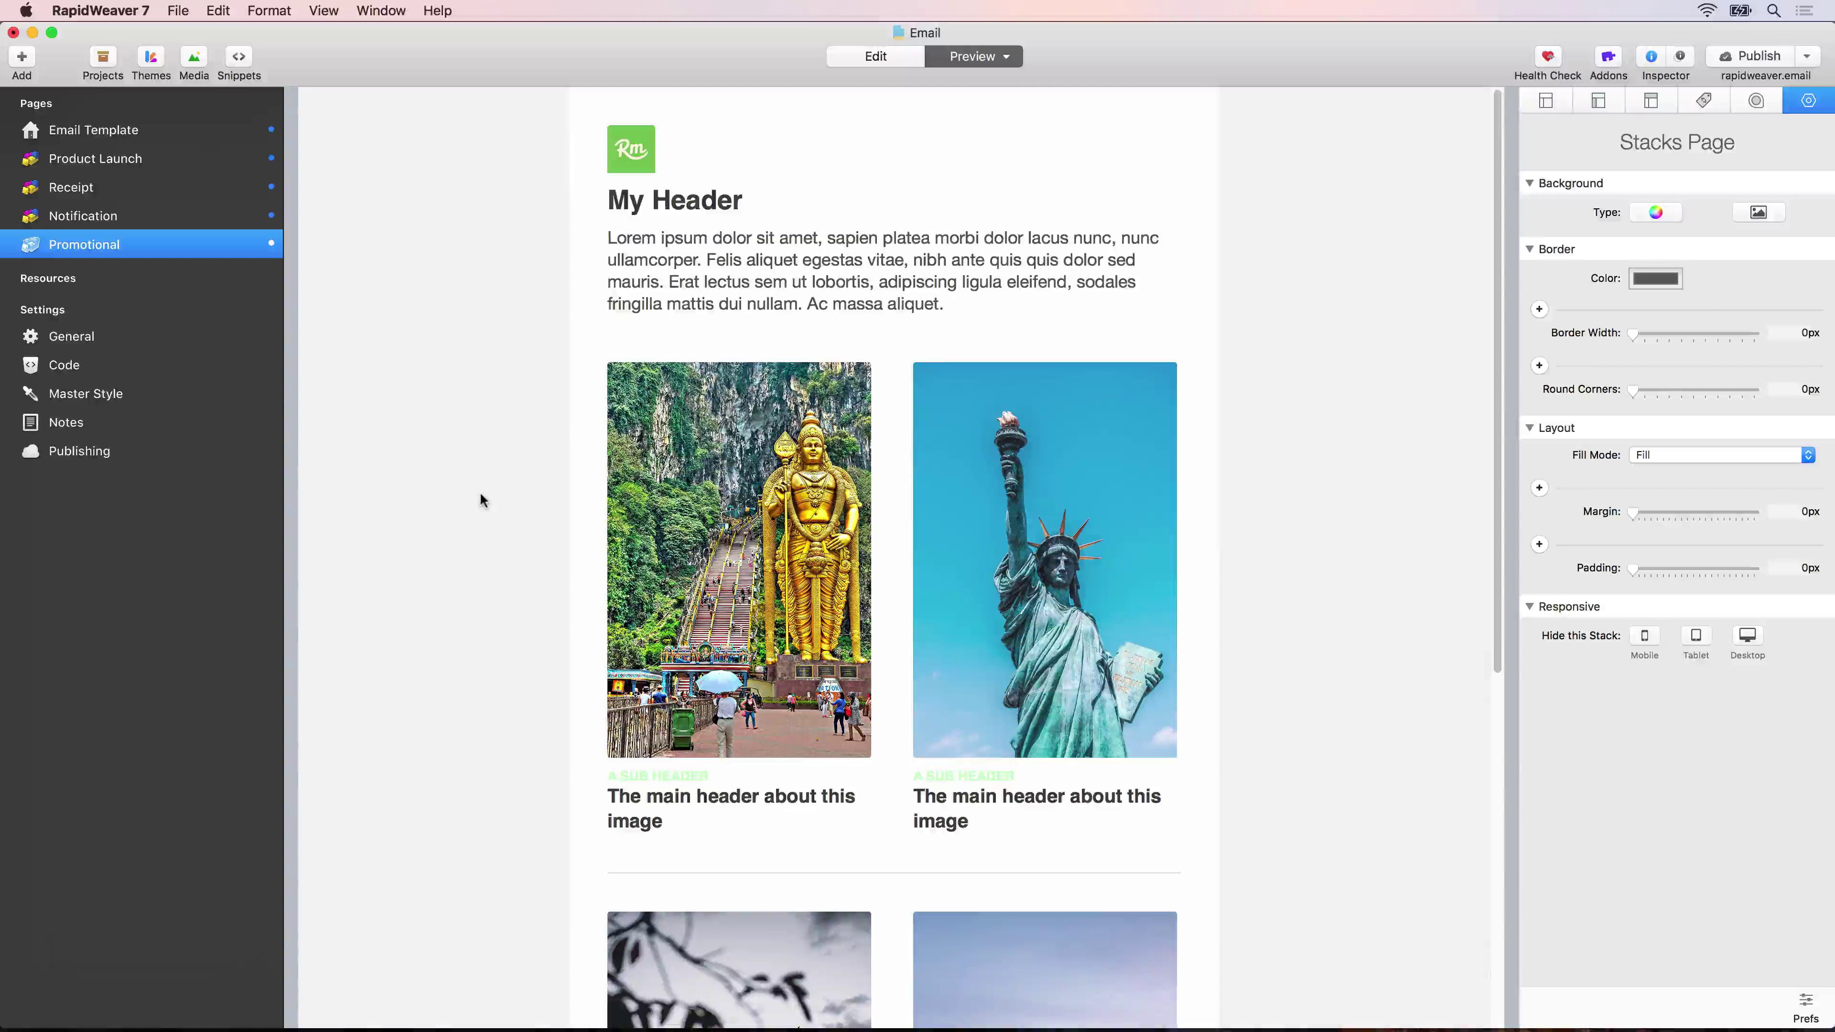
# Step: Launch Safari via Spotlight to reach the MailChimp dashboard
pyautogui.press('super+space')
pyautogui.write('safari')
pyautogui.press('Return')
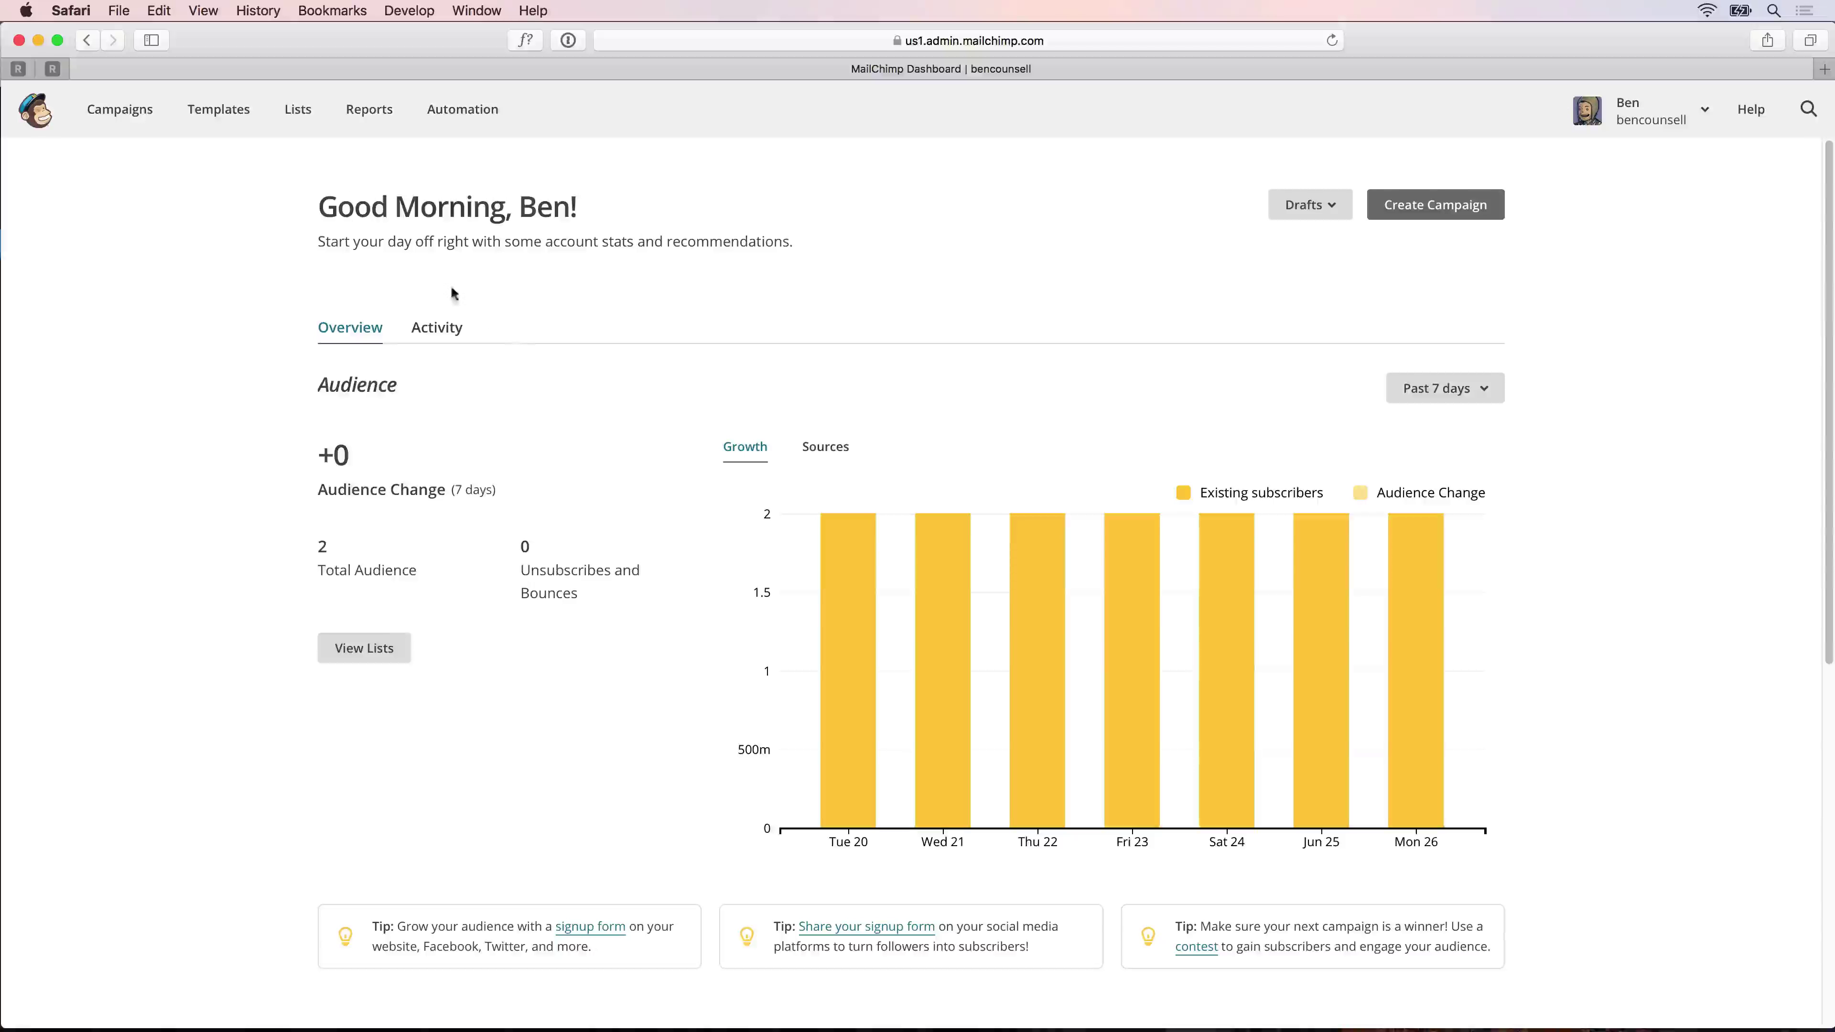
# Step: Start a new template under Templates and show the Code your own starting points
pyautogui.click(219, 112)
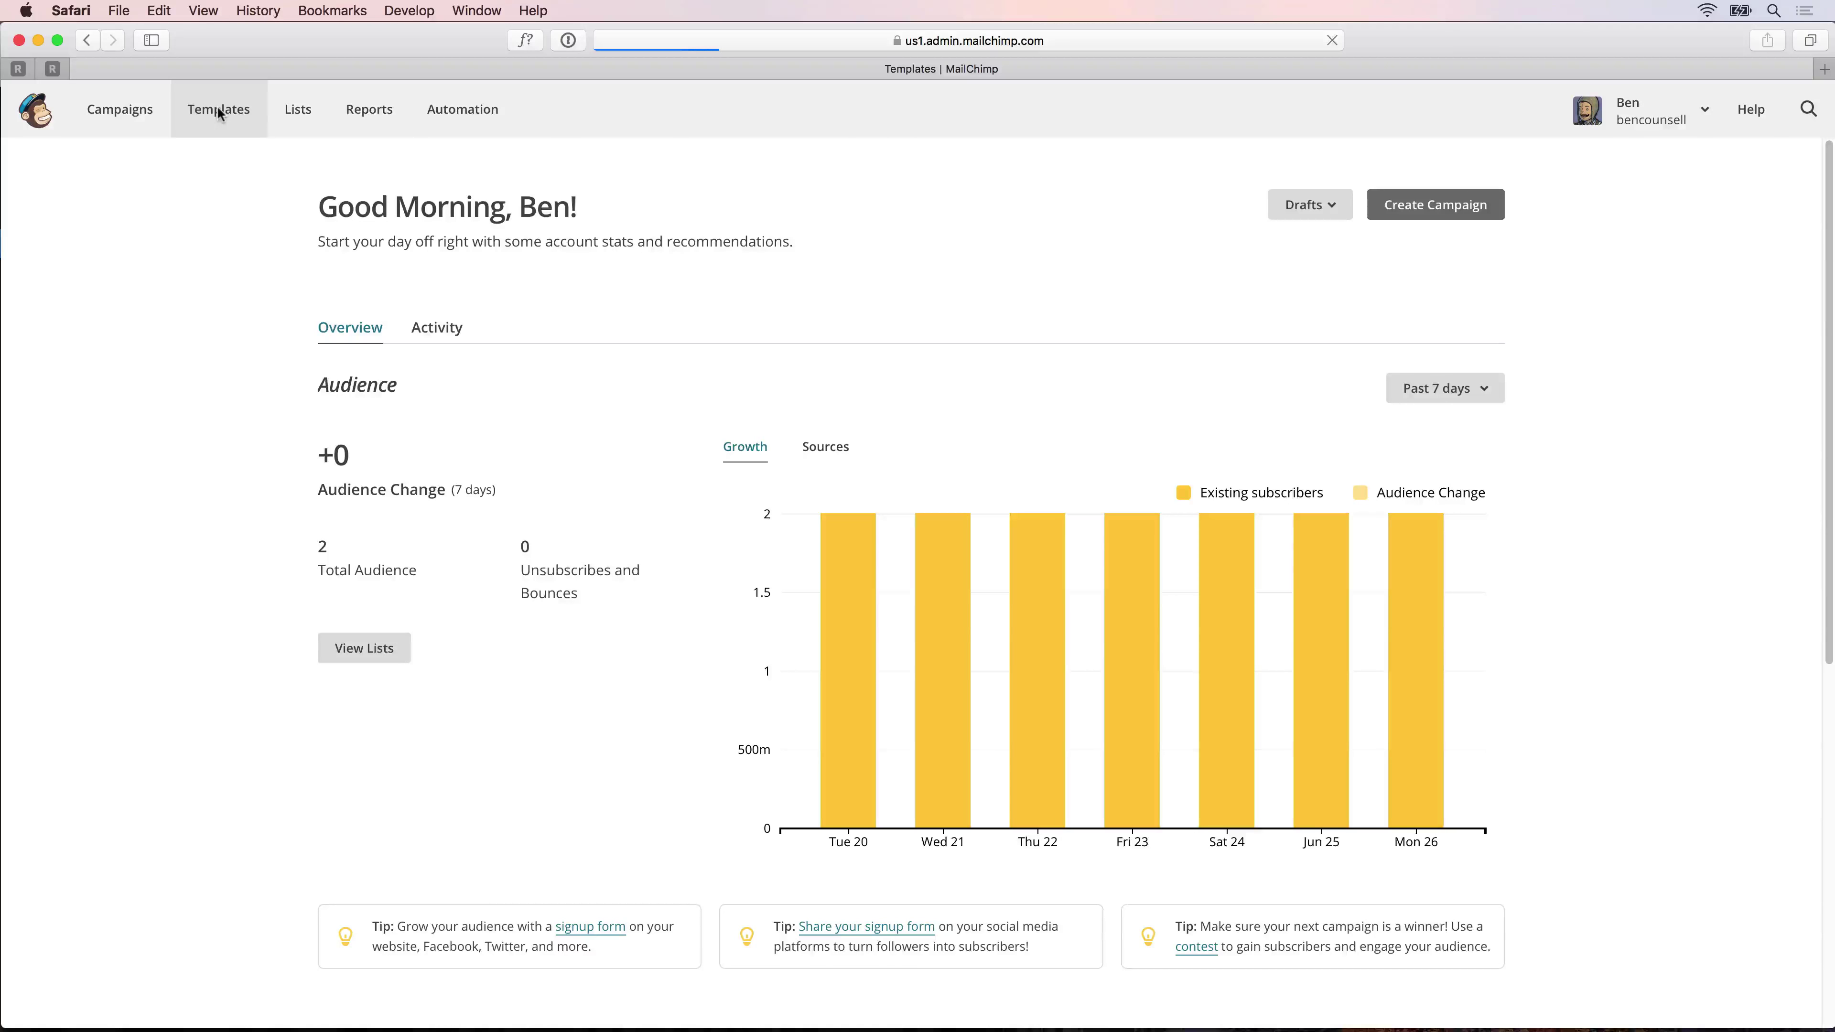
pyautogui.click(1444, 211)
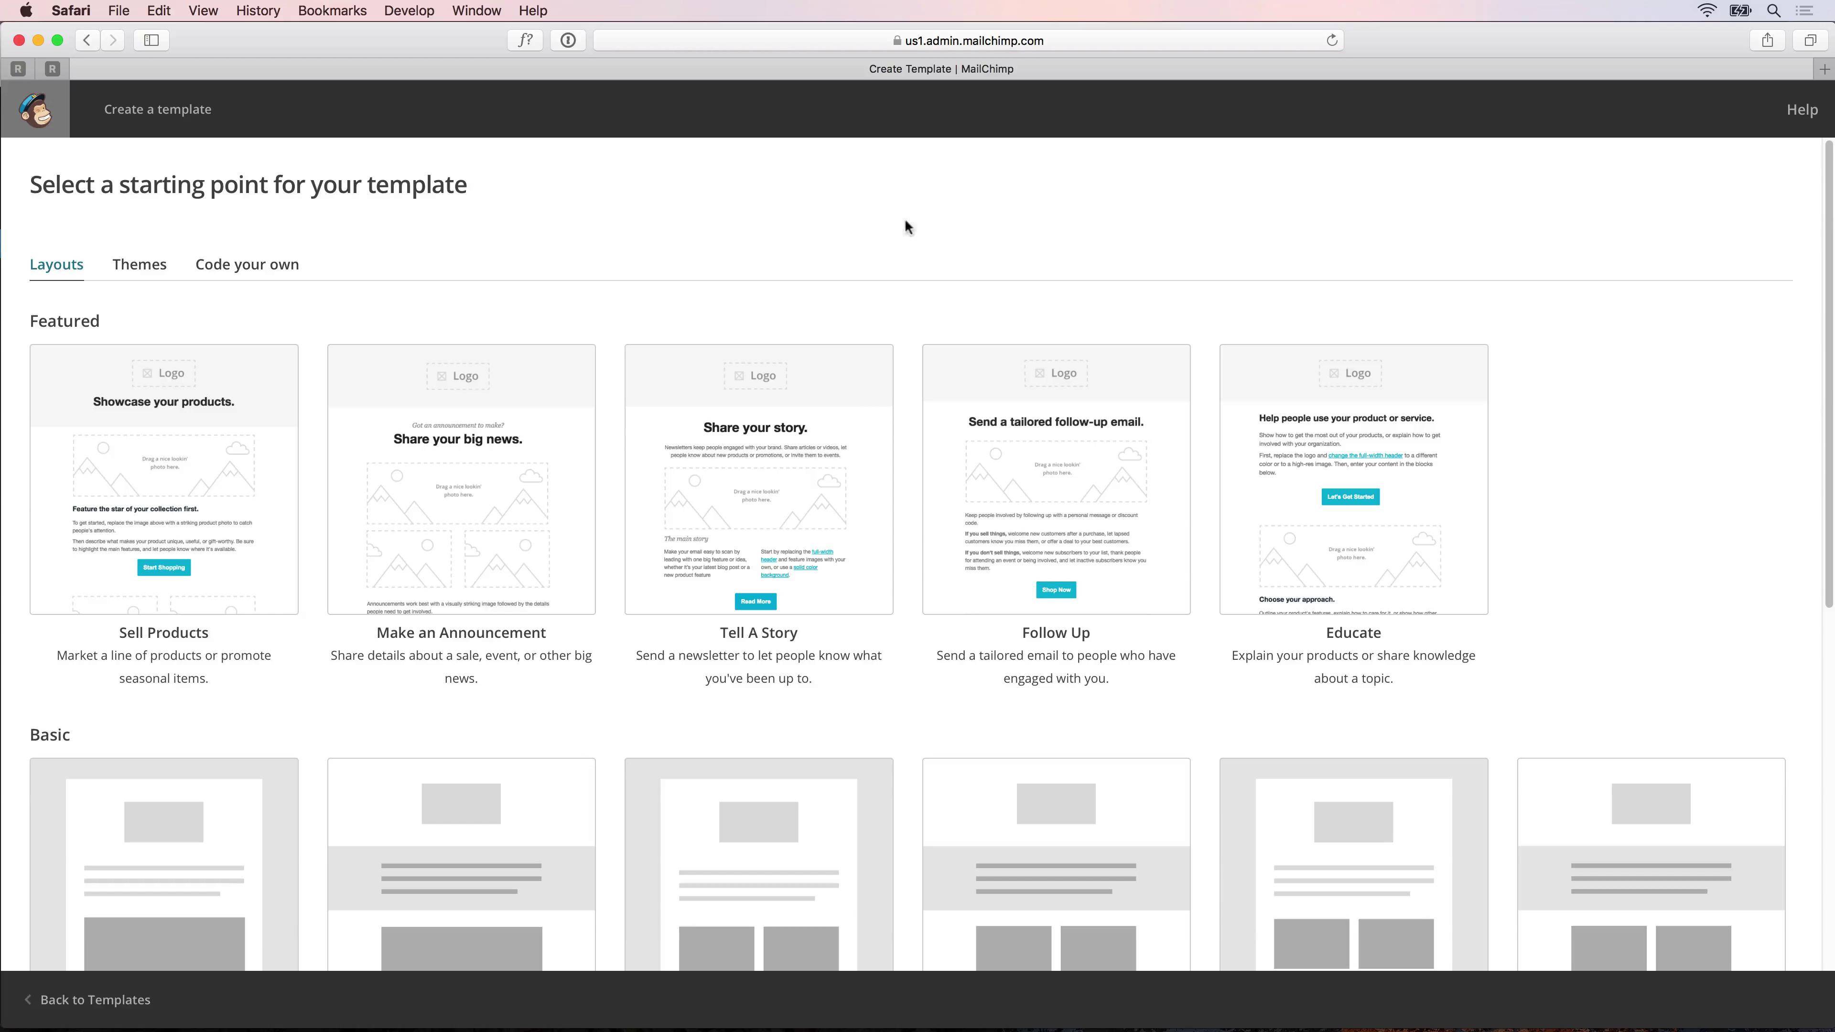
pyautogui.click(250, 265)
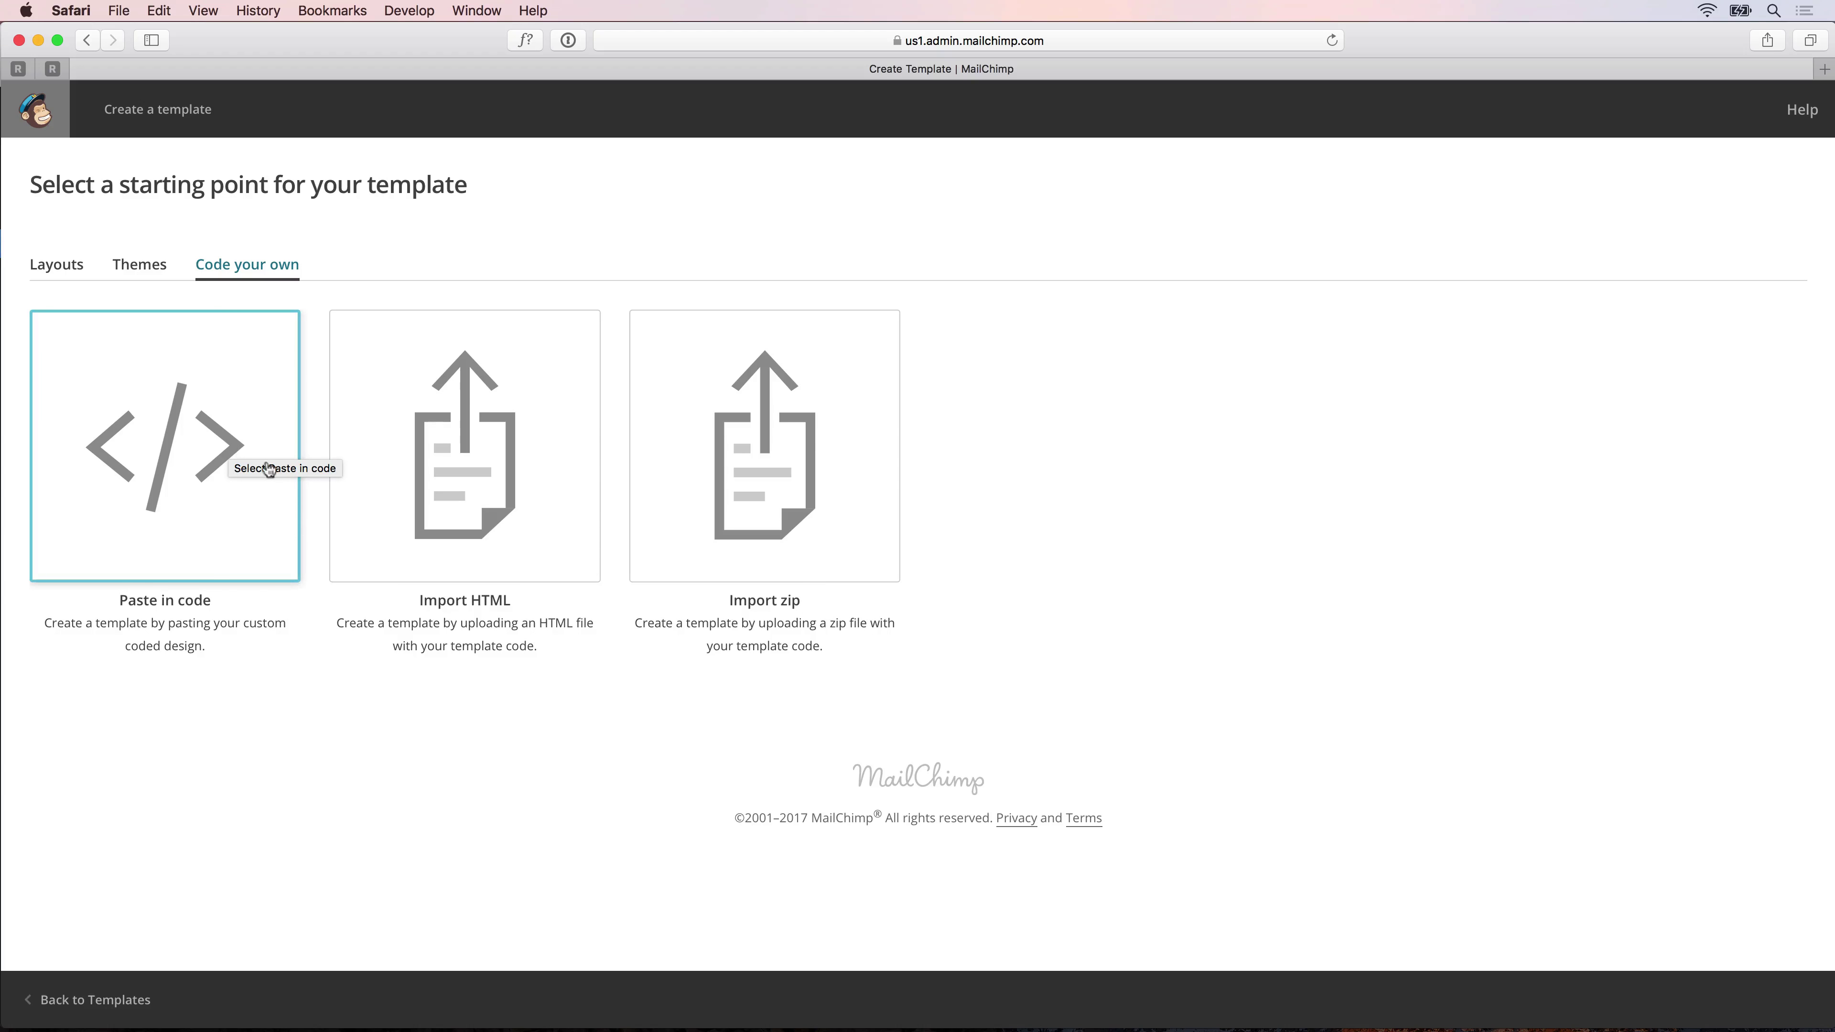
pyautogui.click(795, 521)
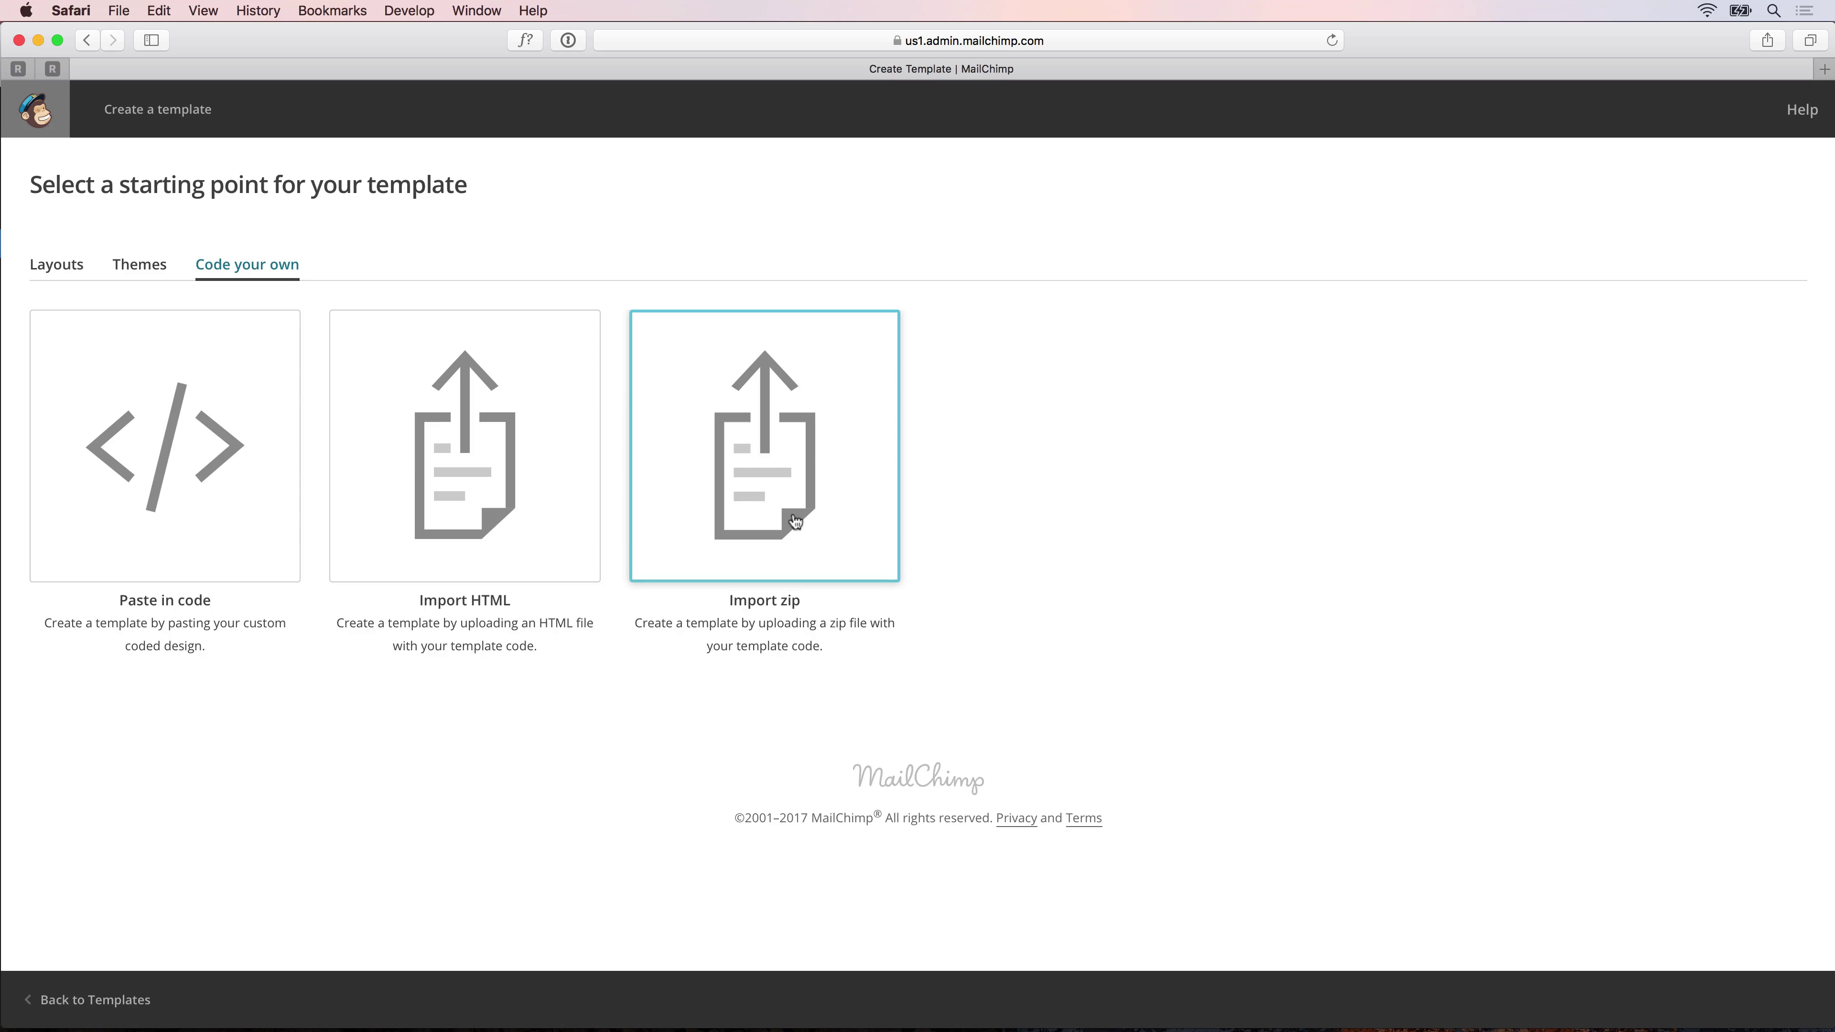
pyautogui.click(239, 538)
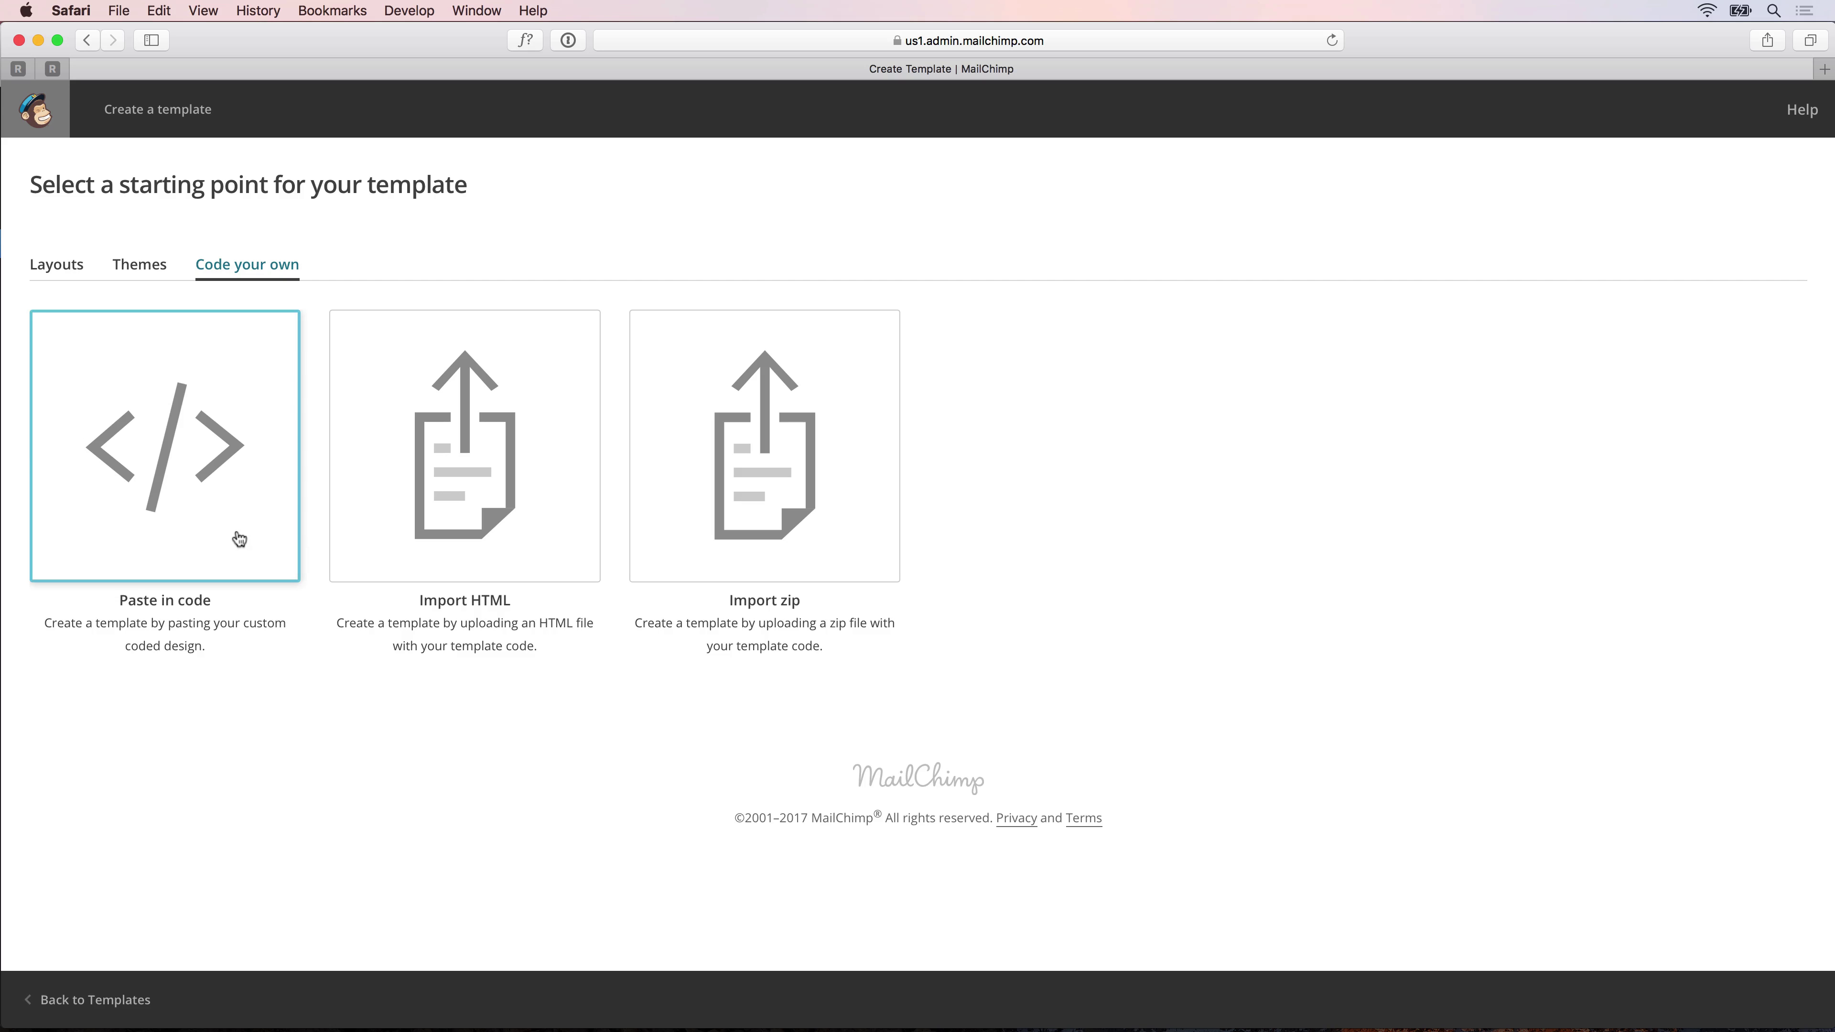
# Step: Open Import zip, name the template 'Promotional Email', and switch back to RapidWeaver
pyautogui.click(740, 493)
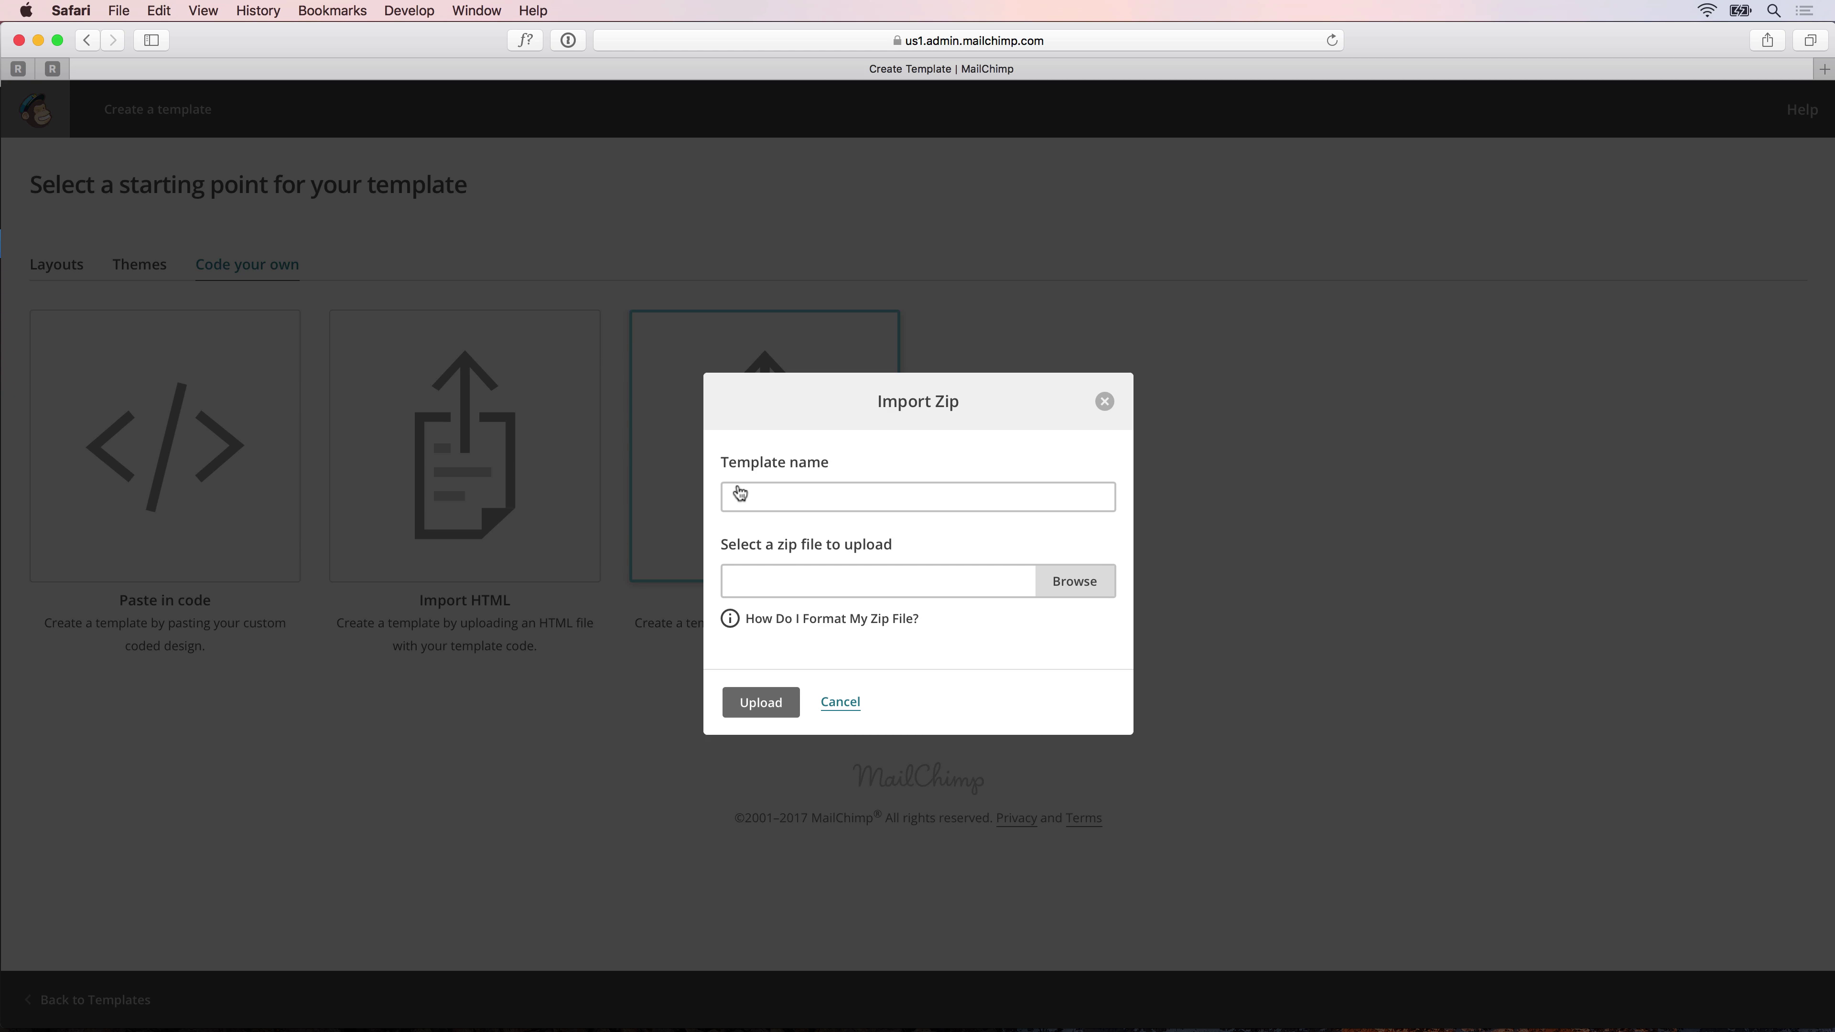
pyautogui.click(740, 493)
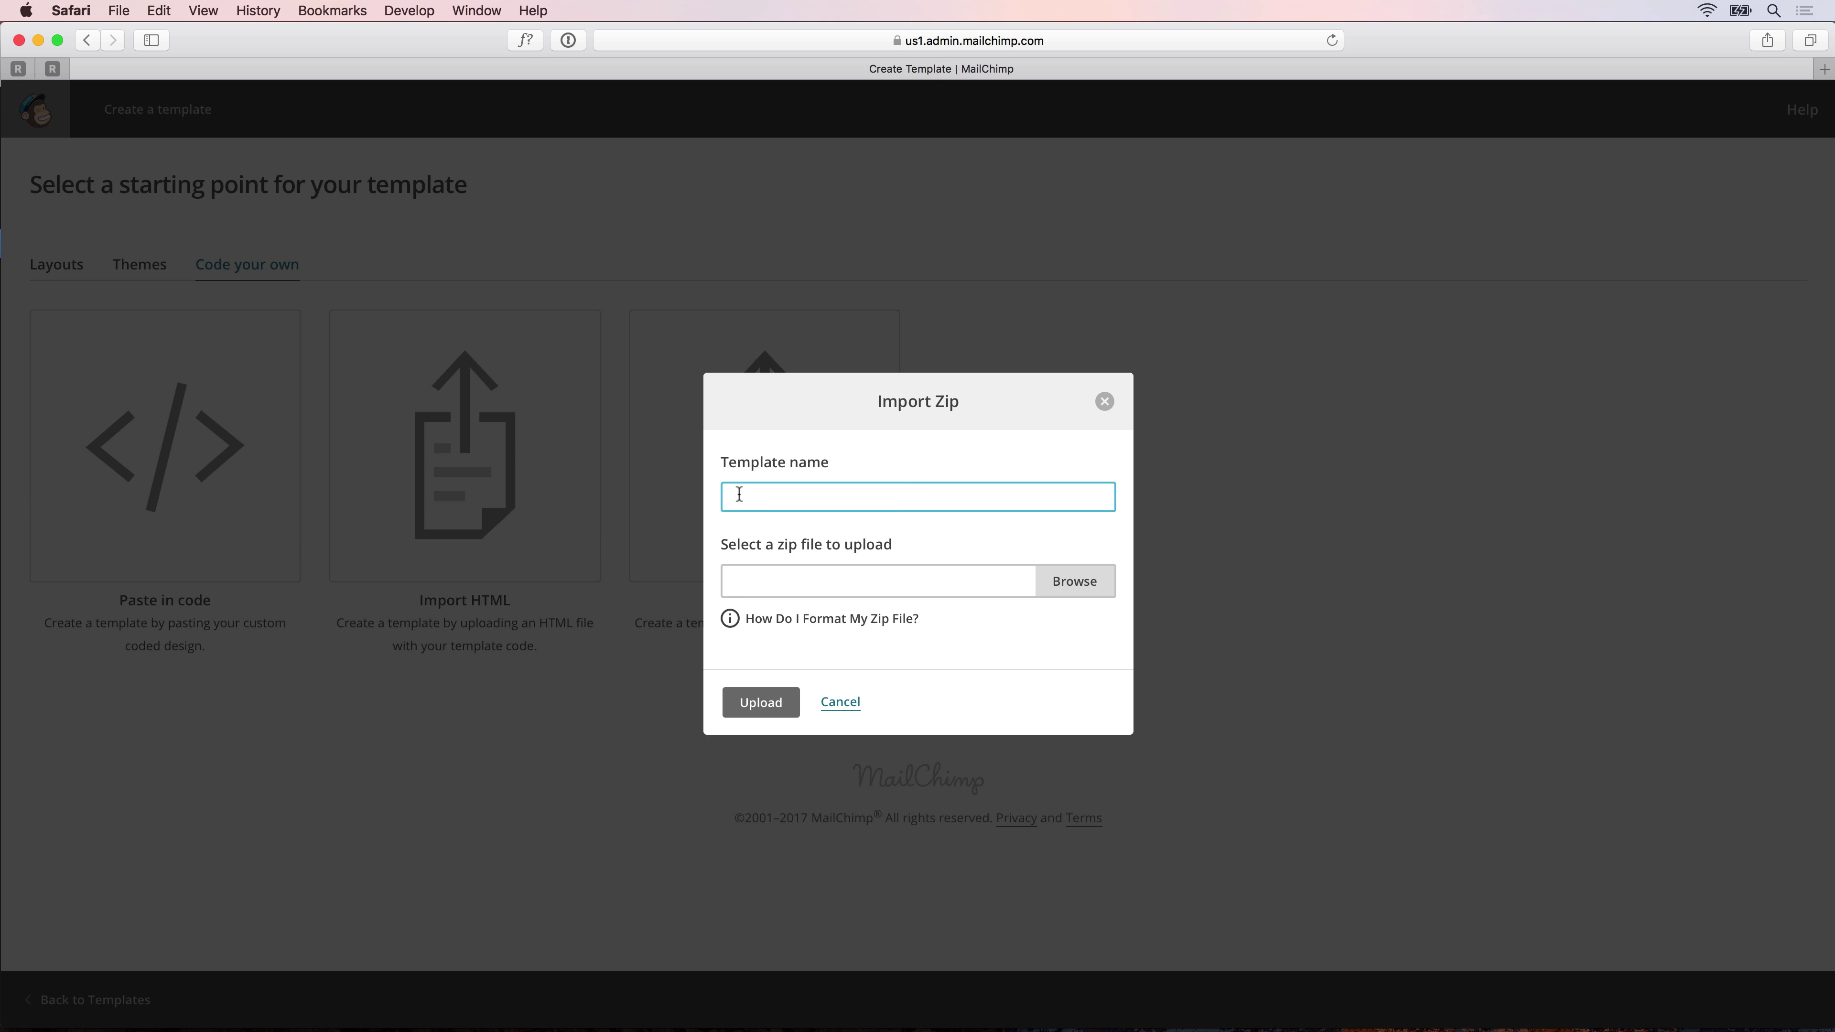
pyautogui.write('Promotiuo')
pyautogui.press('BackSpace')
pyautogui.press('BackSpace')
pyautogui.write('ion')
pyautogui.press('BackSpace')
pyautogui.press('BackSpace')
pyautogui.press('BackSpace')
pyautogui.write('onal Email')
pyautogui.press('super+Tab')
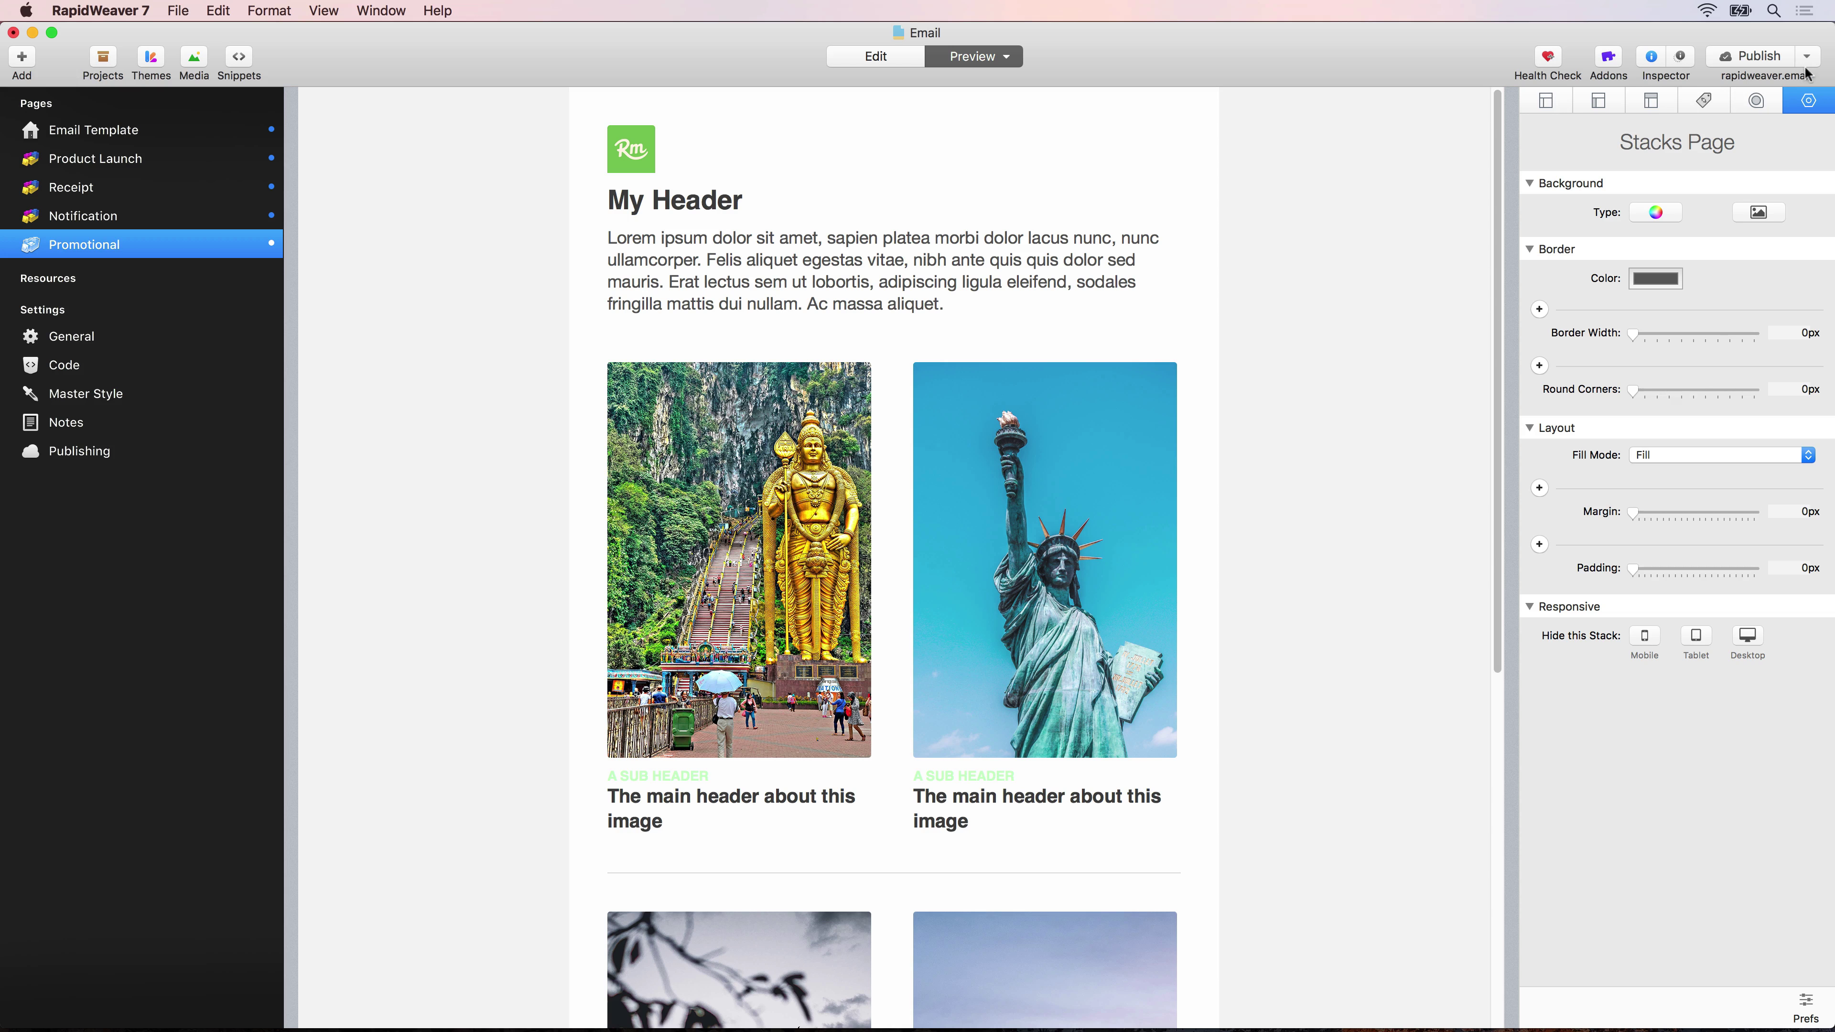
# Step: Add a Local Folder publishing destination pointing to a new Desktop folder 'Exported Email'
pyautogui.click(1816, 52)
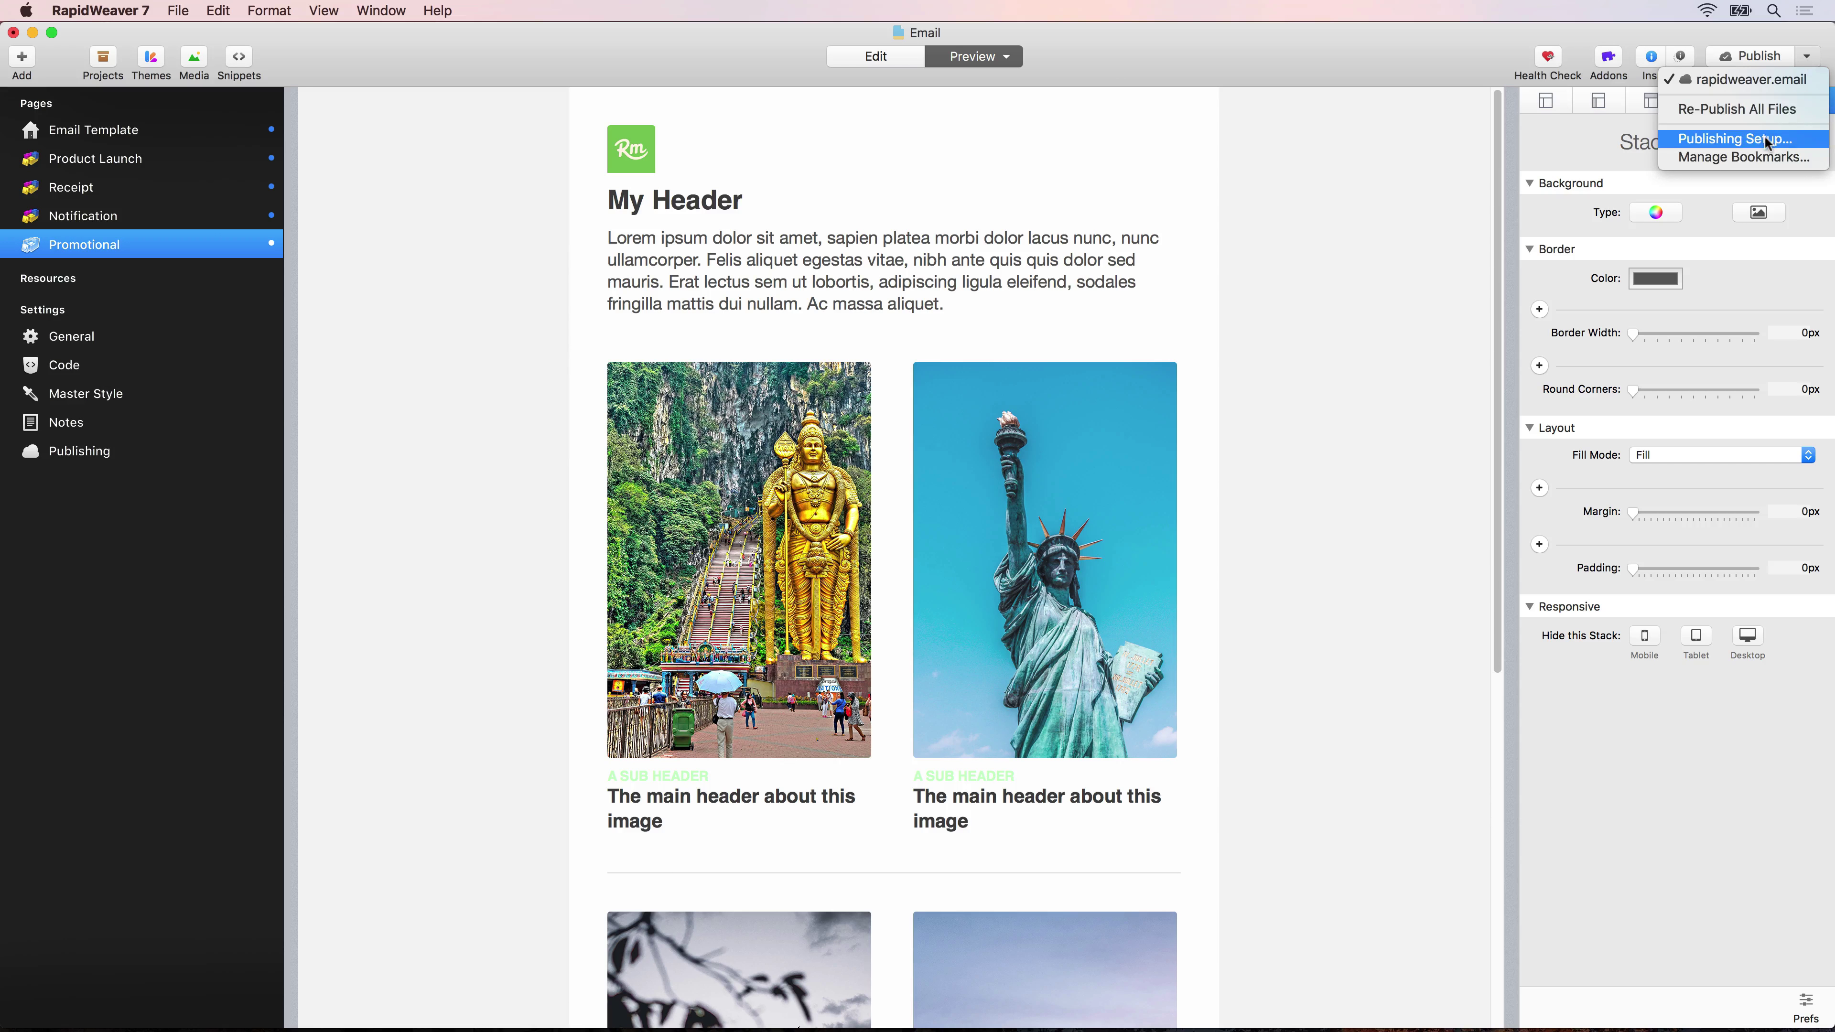
pyautogui.click(1734, 138)
pyautogui.click(1273, 190)
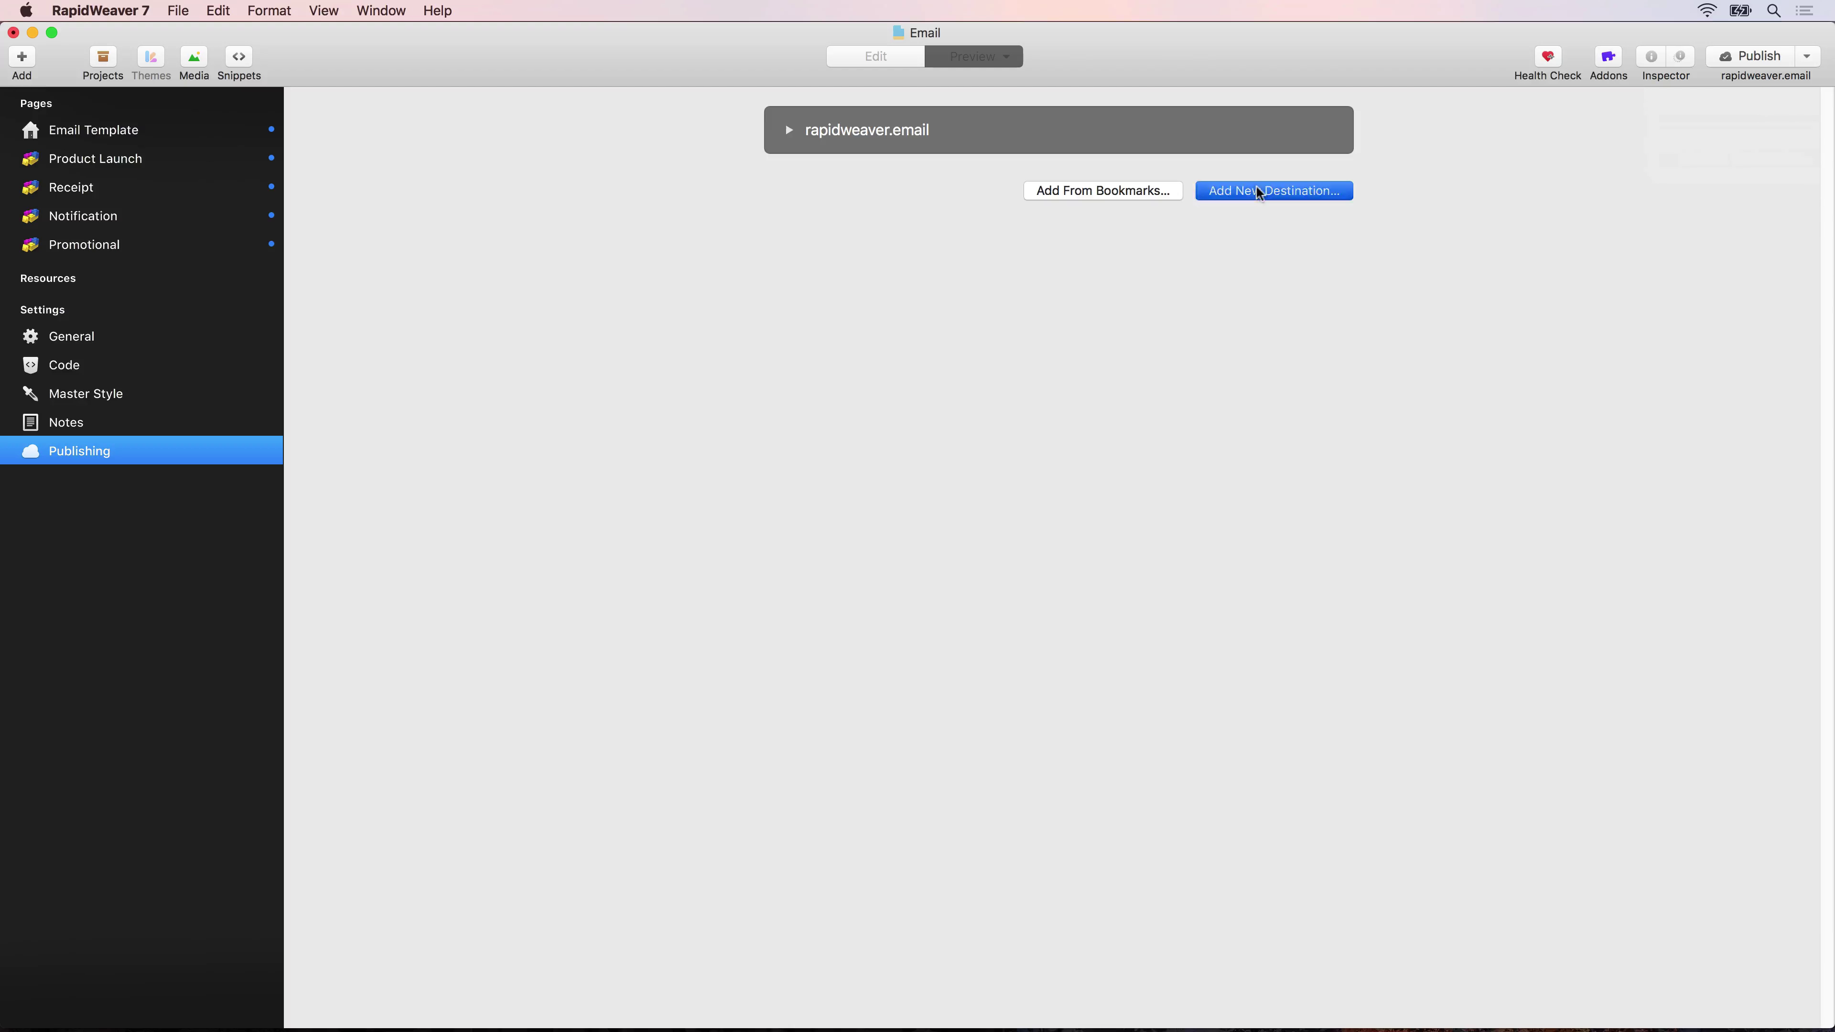
pyautogui.click(911, 277)
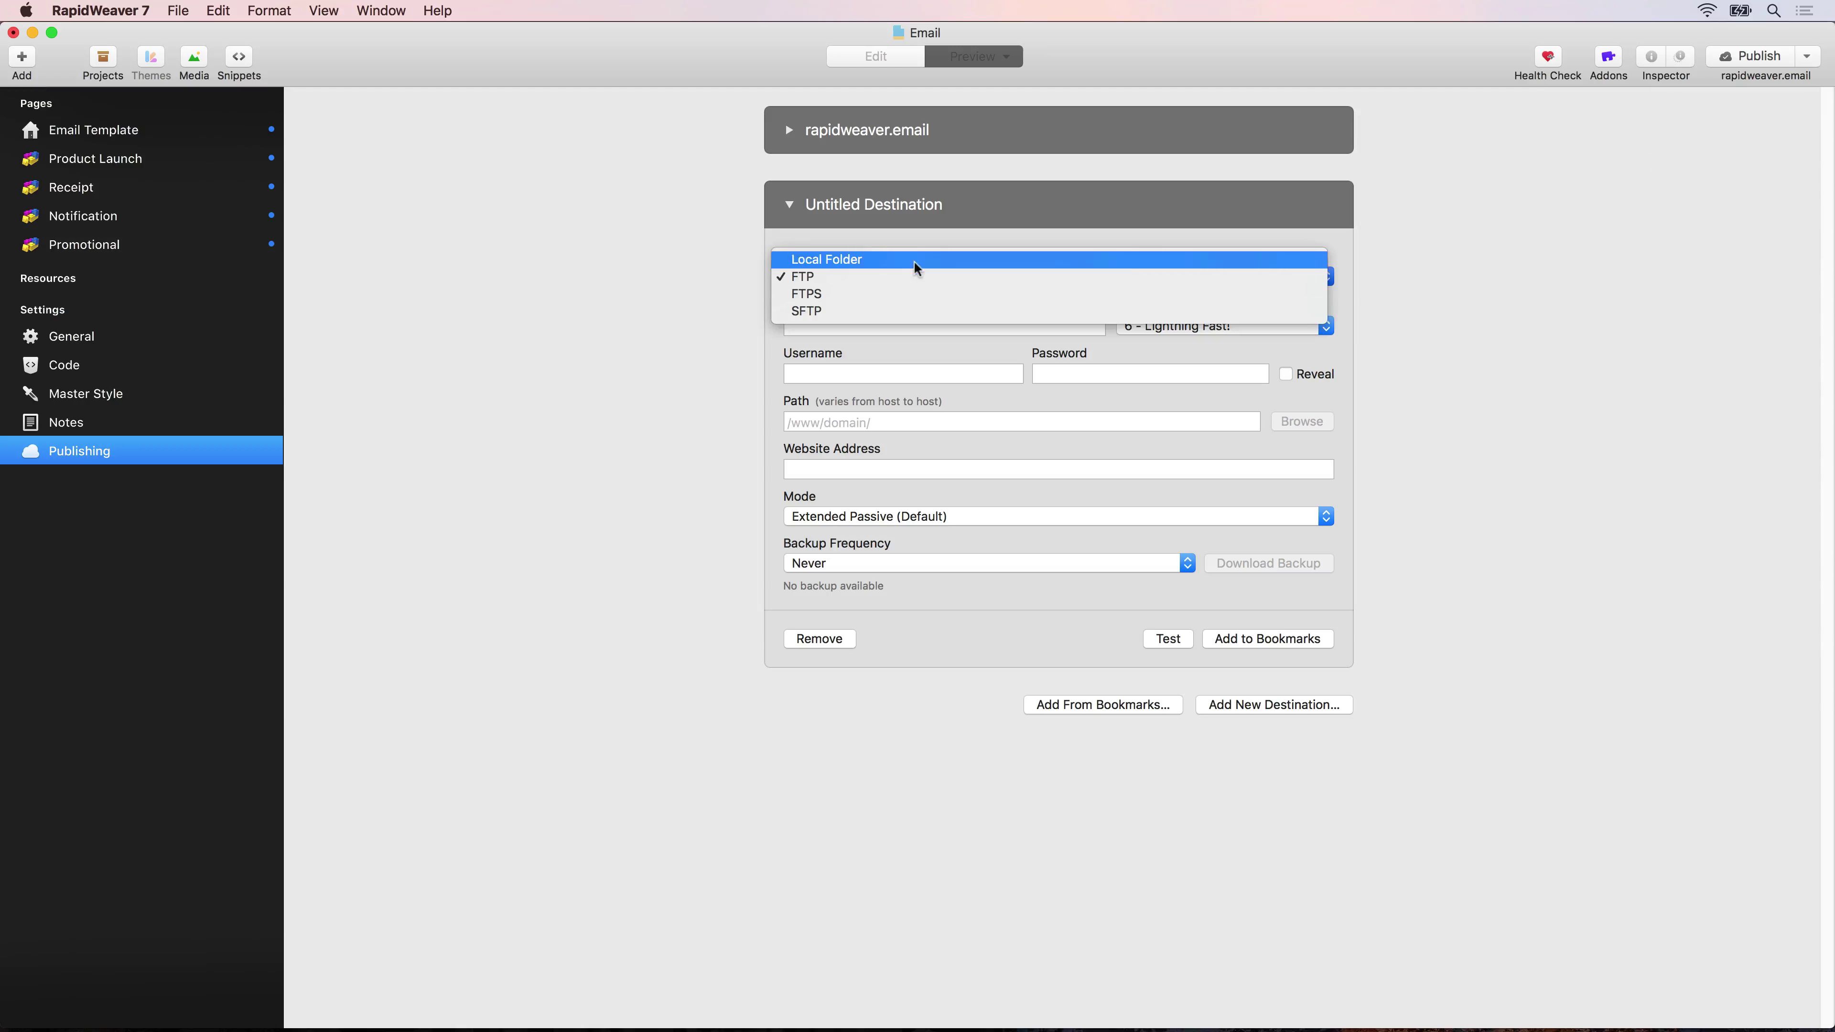
pyautogui.click(913, 261)
pyautogui.click(881, 304)
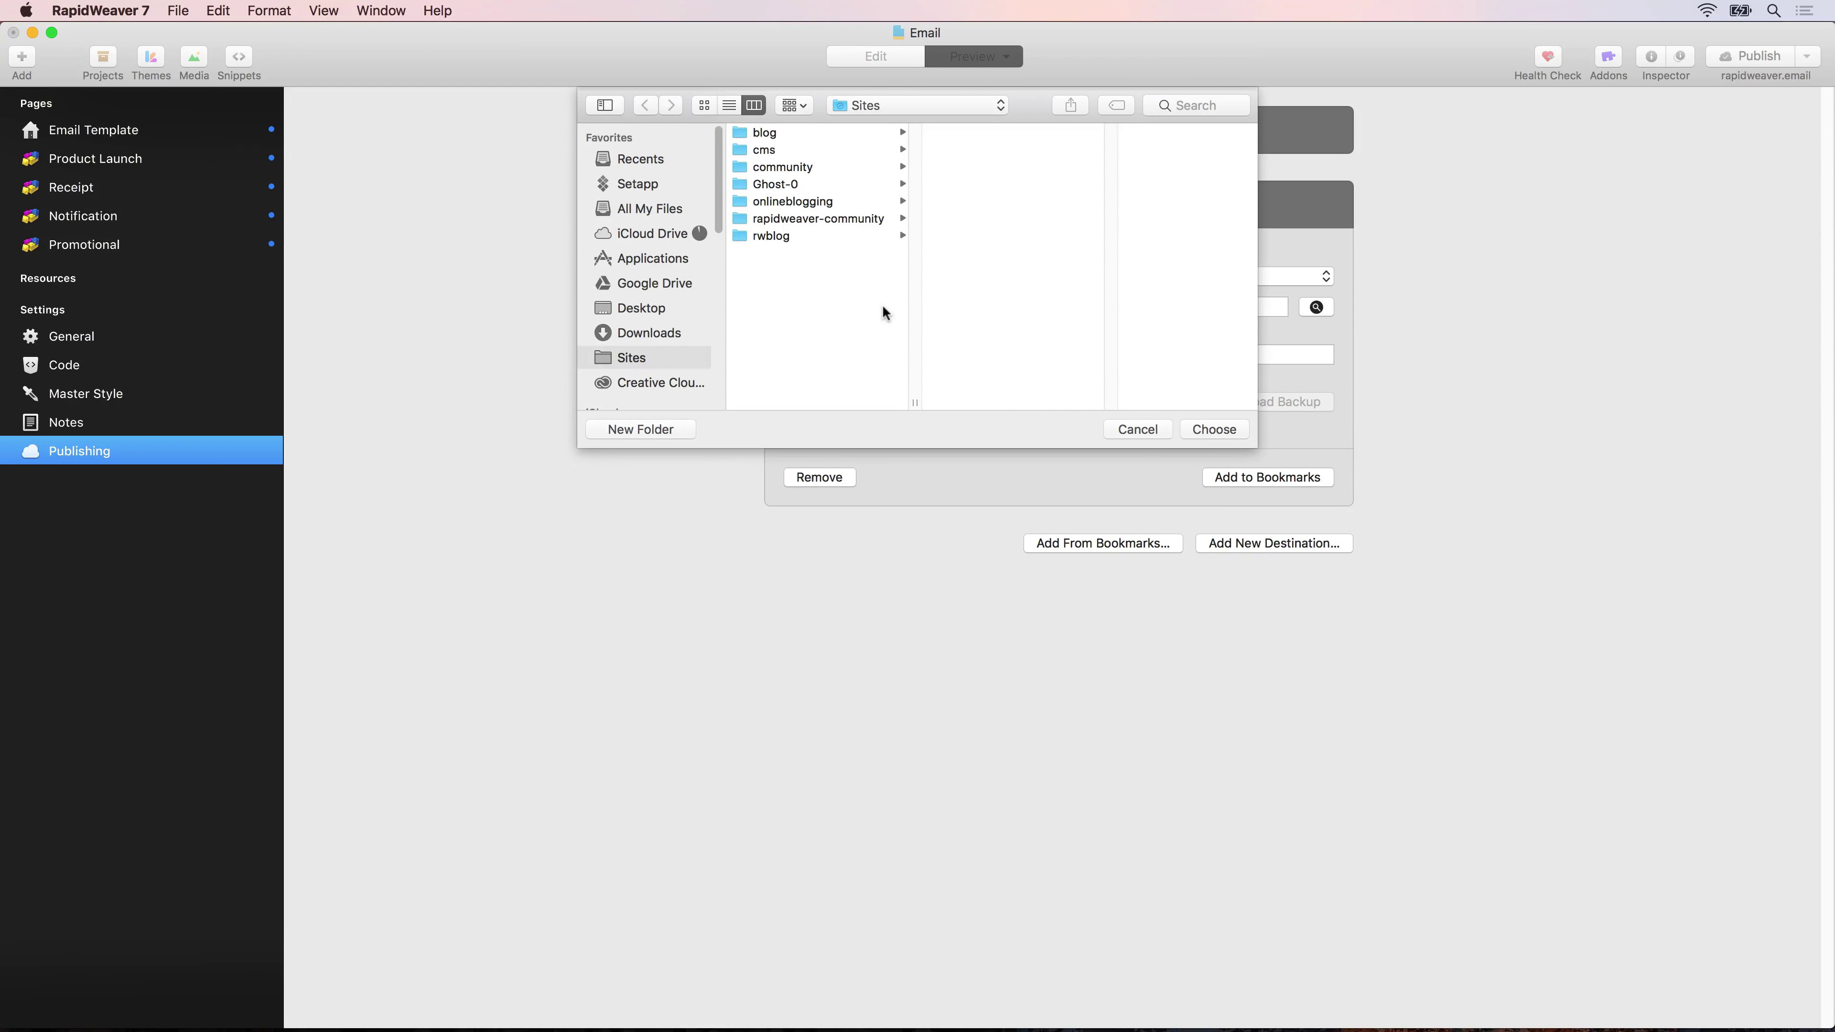
pyautogui.press('shift+super+d')
pyautogui.click(629, 429)
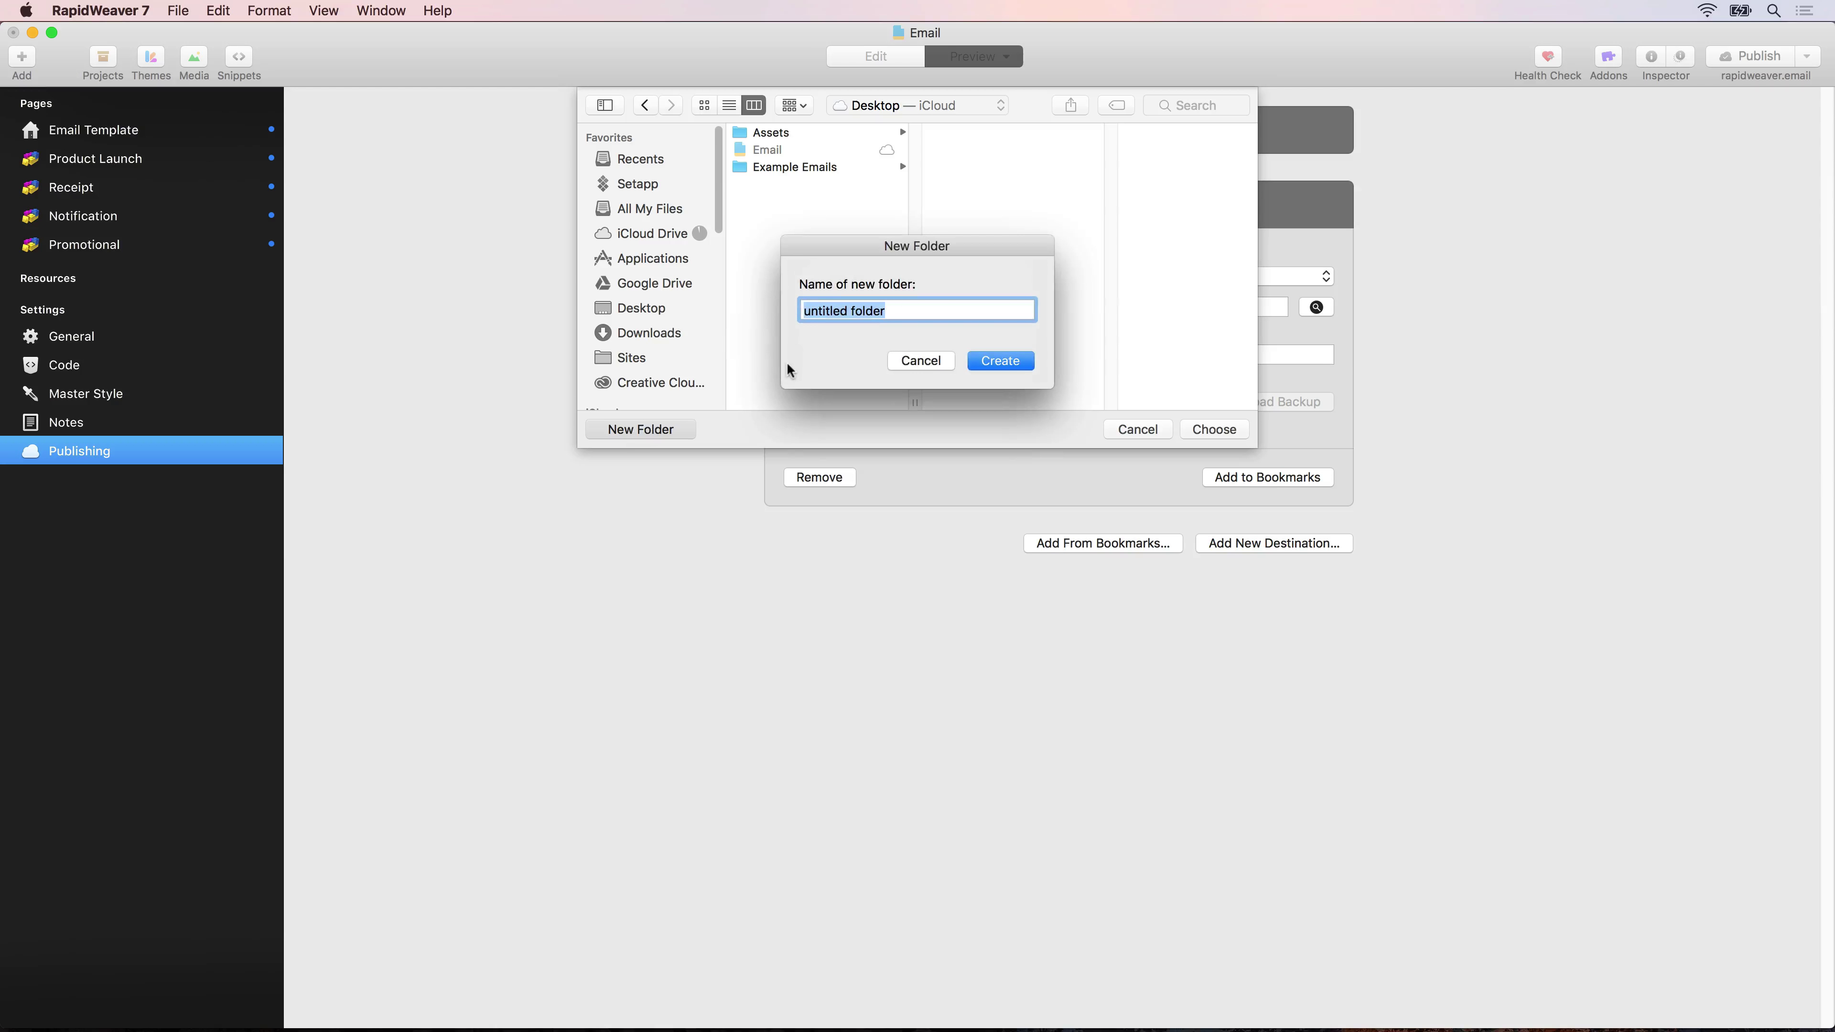
pyautogui.write('Exported Email')
pyautogui.press('Return')
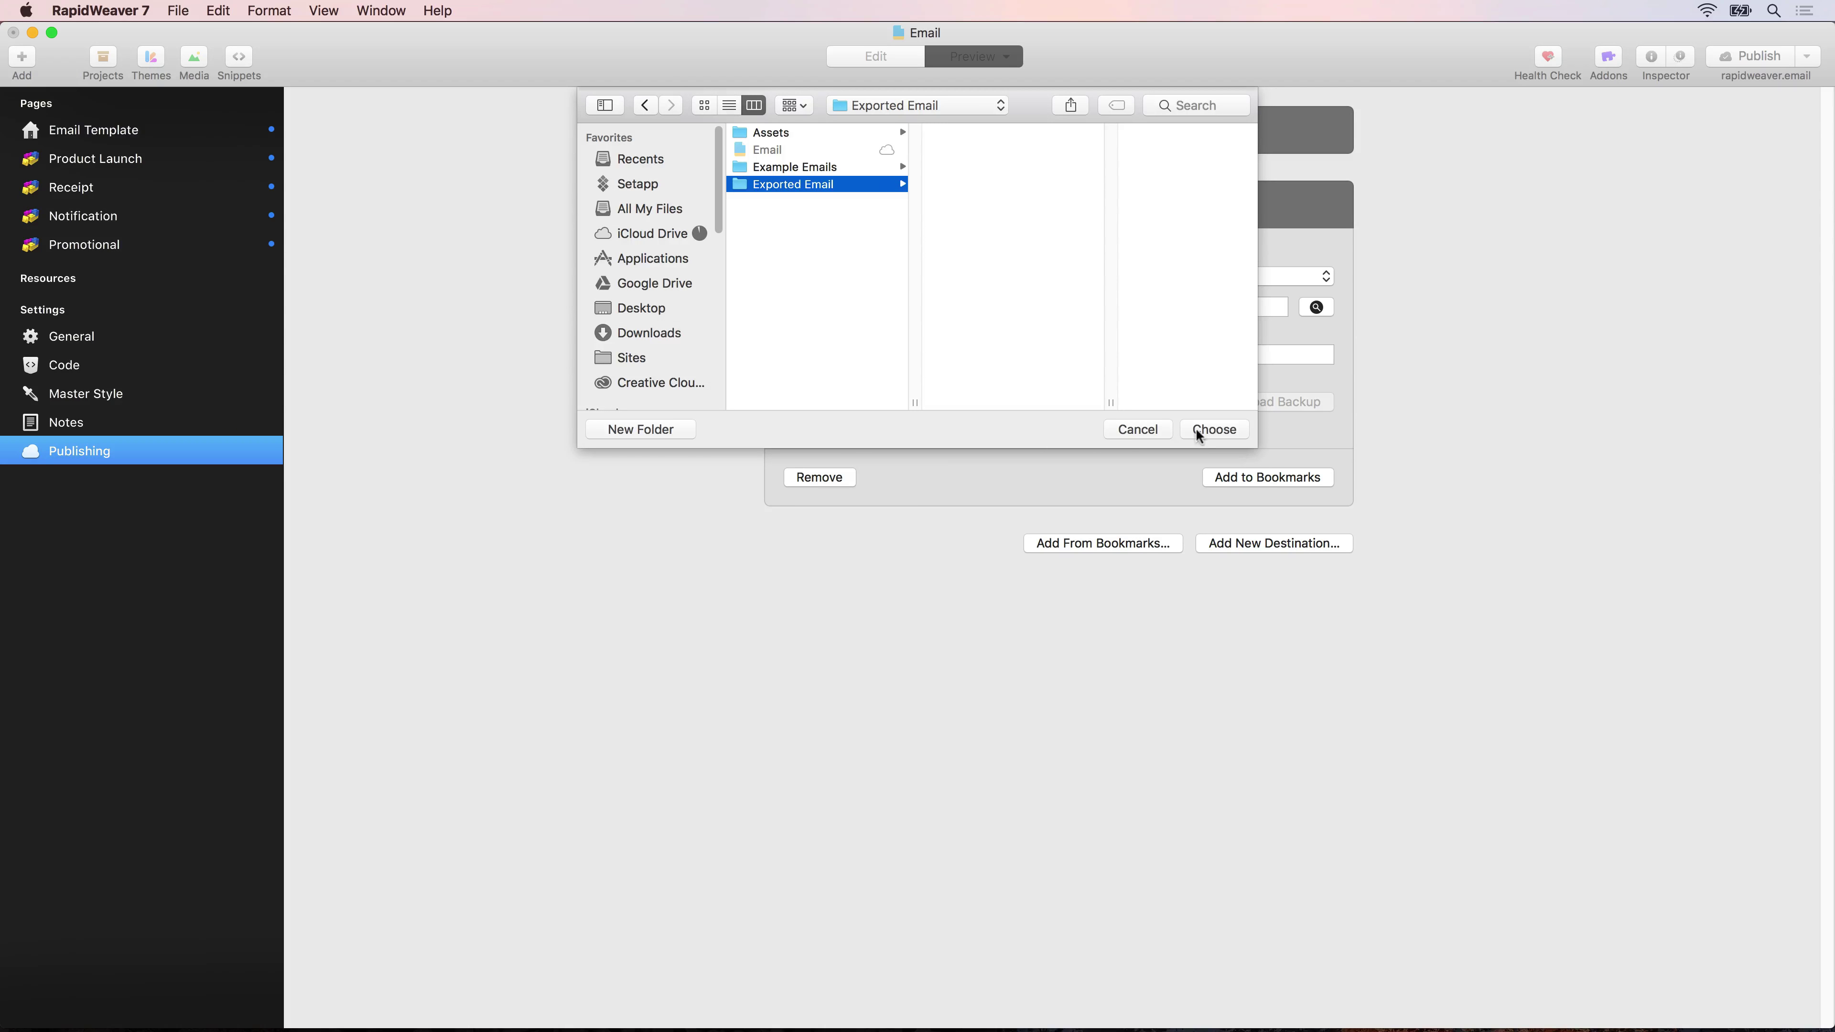
pyautogui.click(1200, 430)
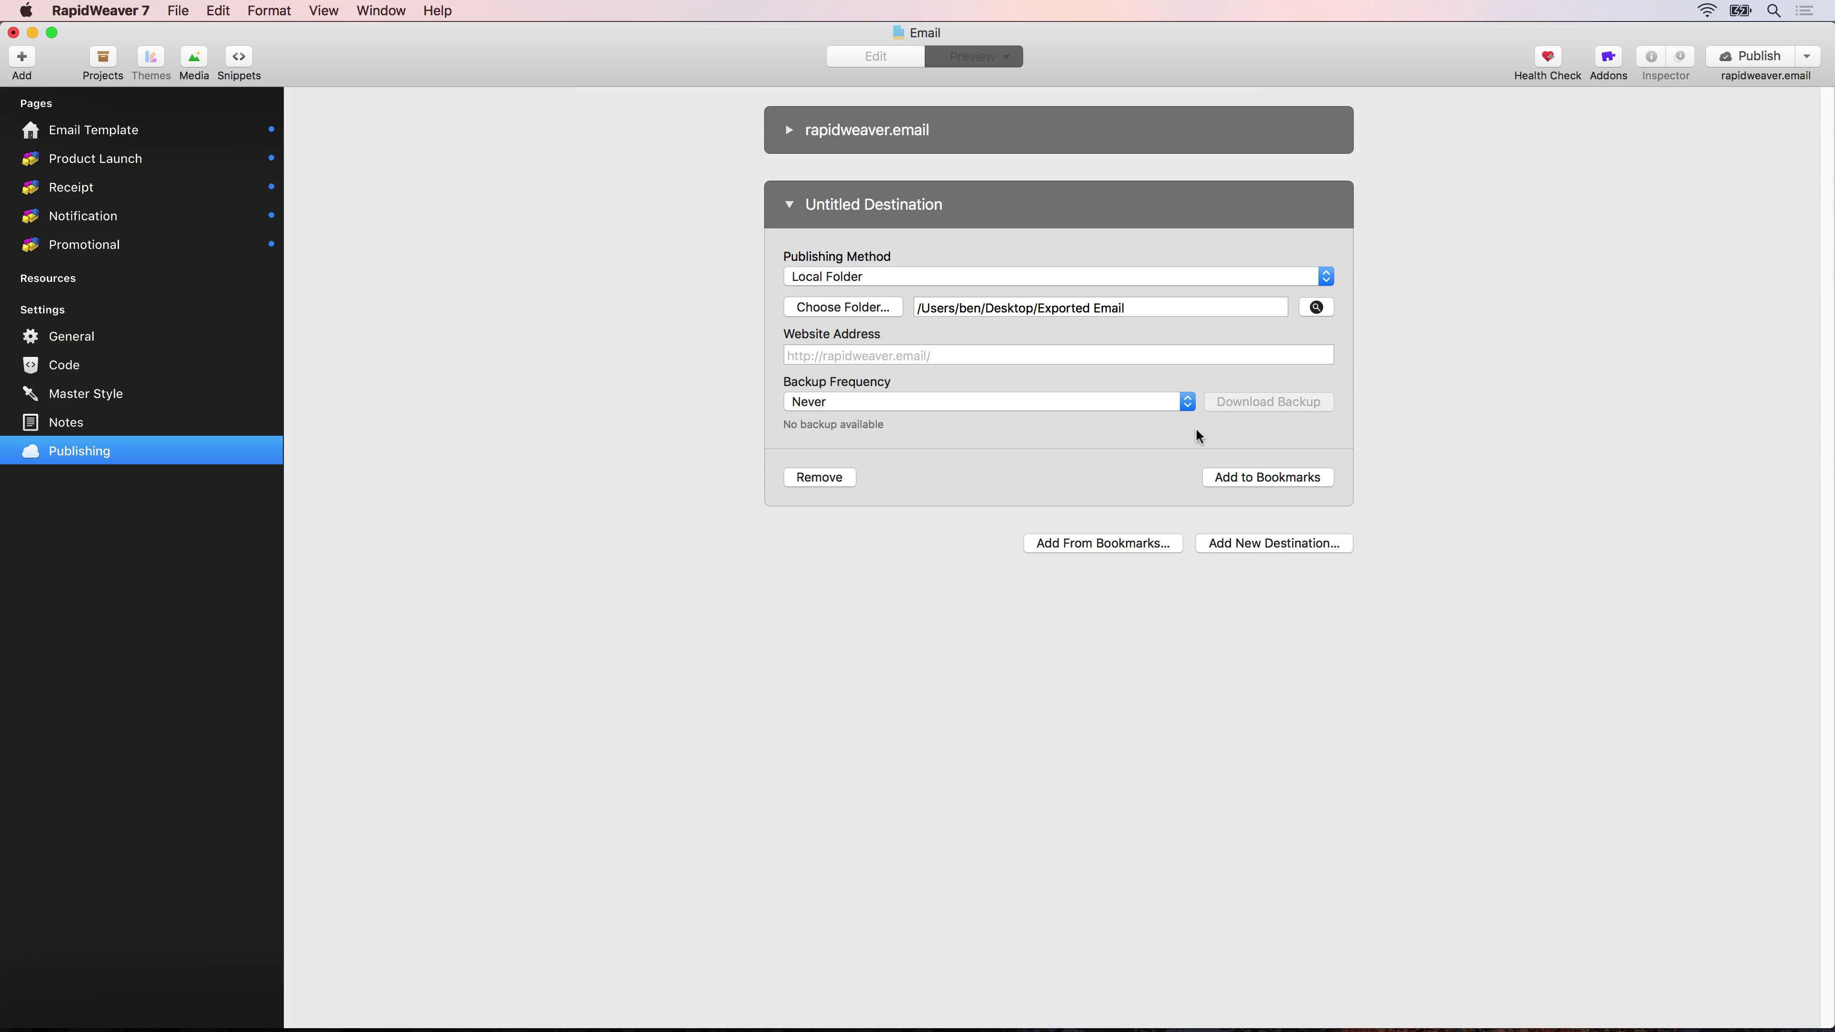
# Step: Make the new destination active and rename it 'Local'
pyautogui.click(1806, 56)
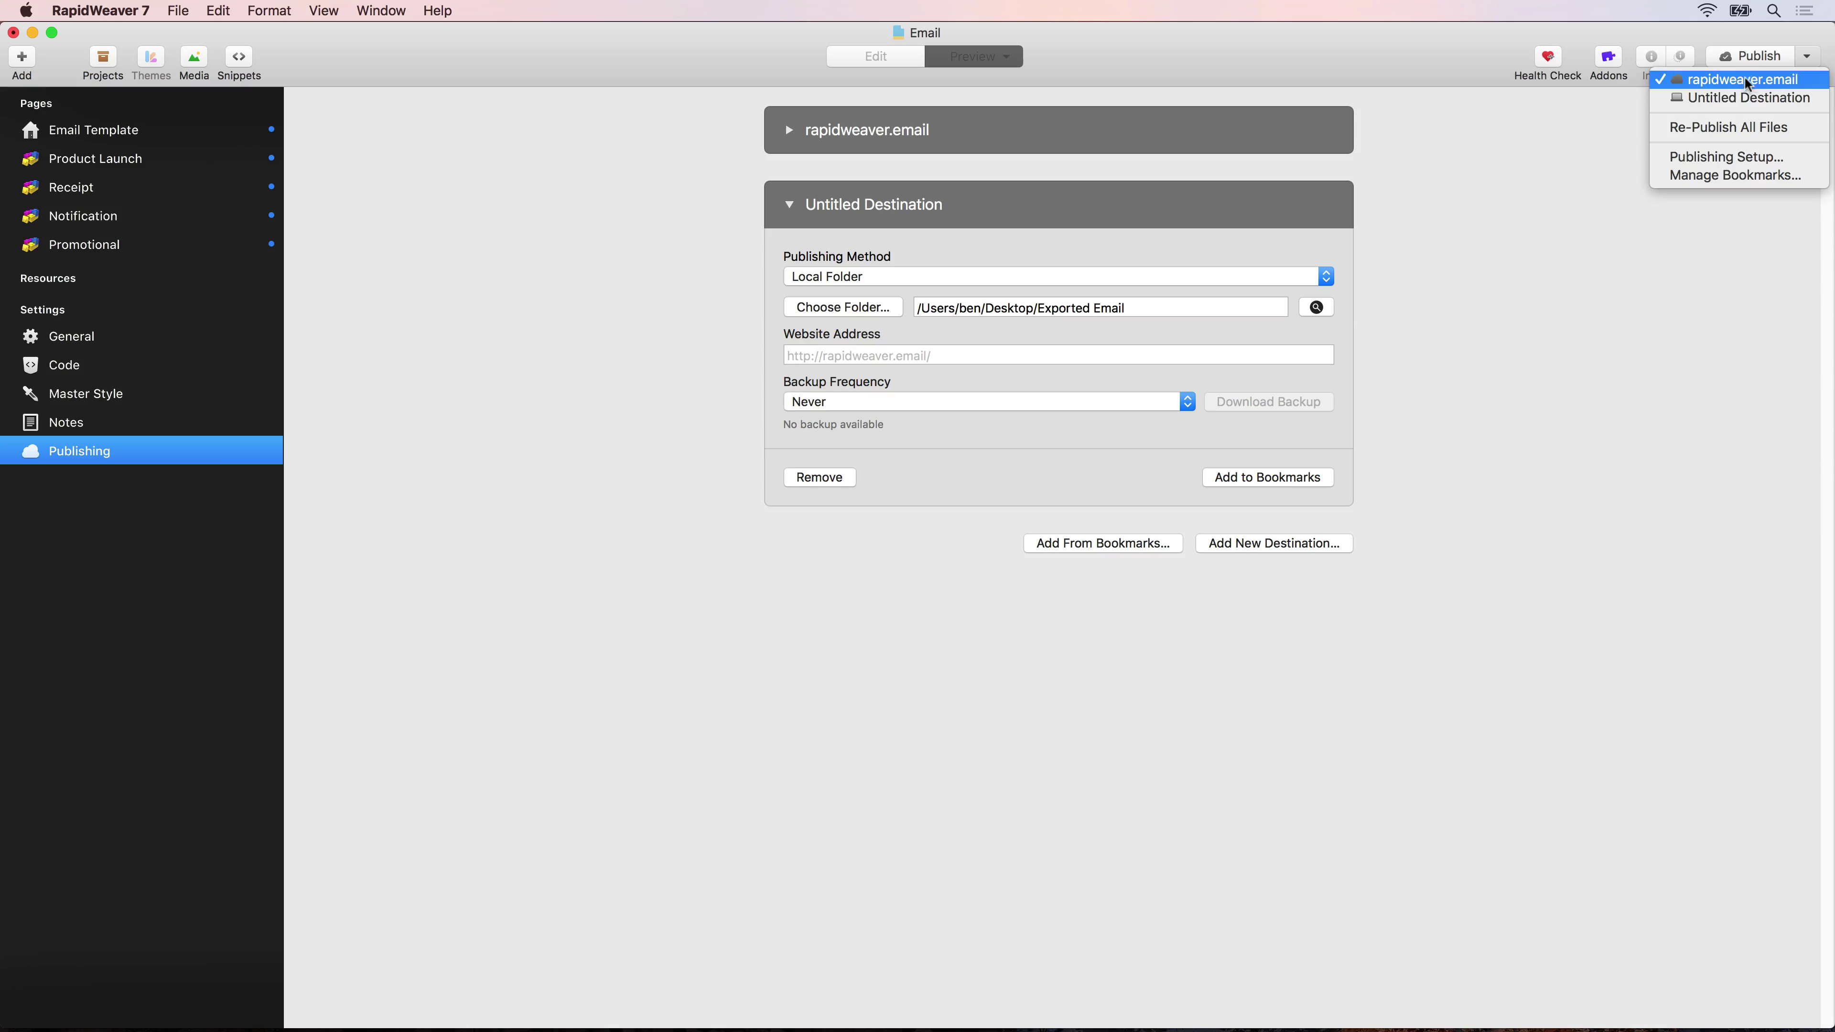
pyautogui.click(1707, 99)
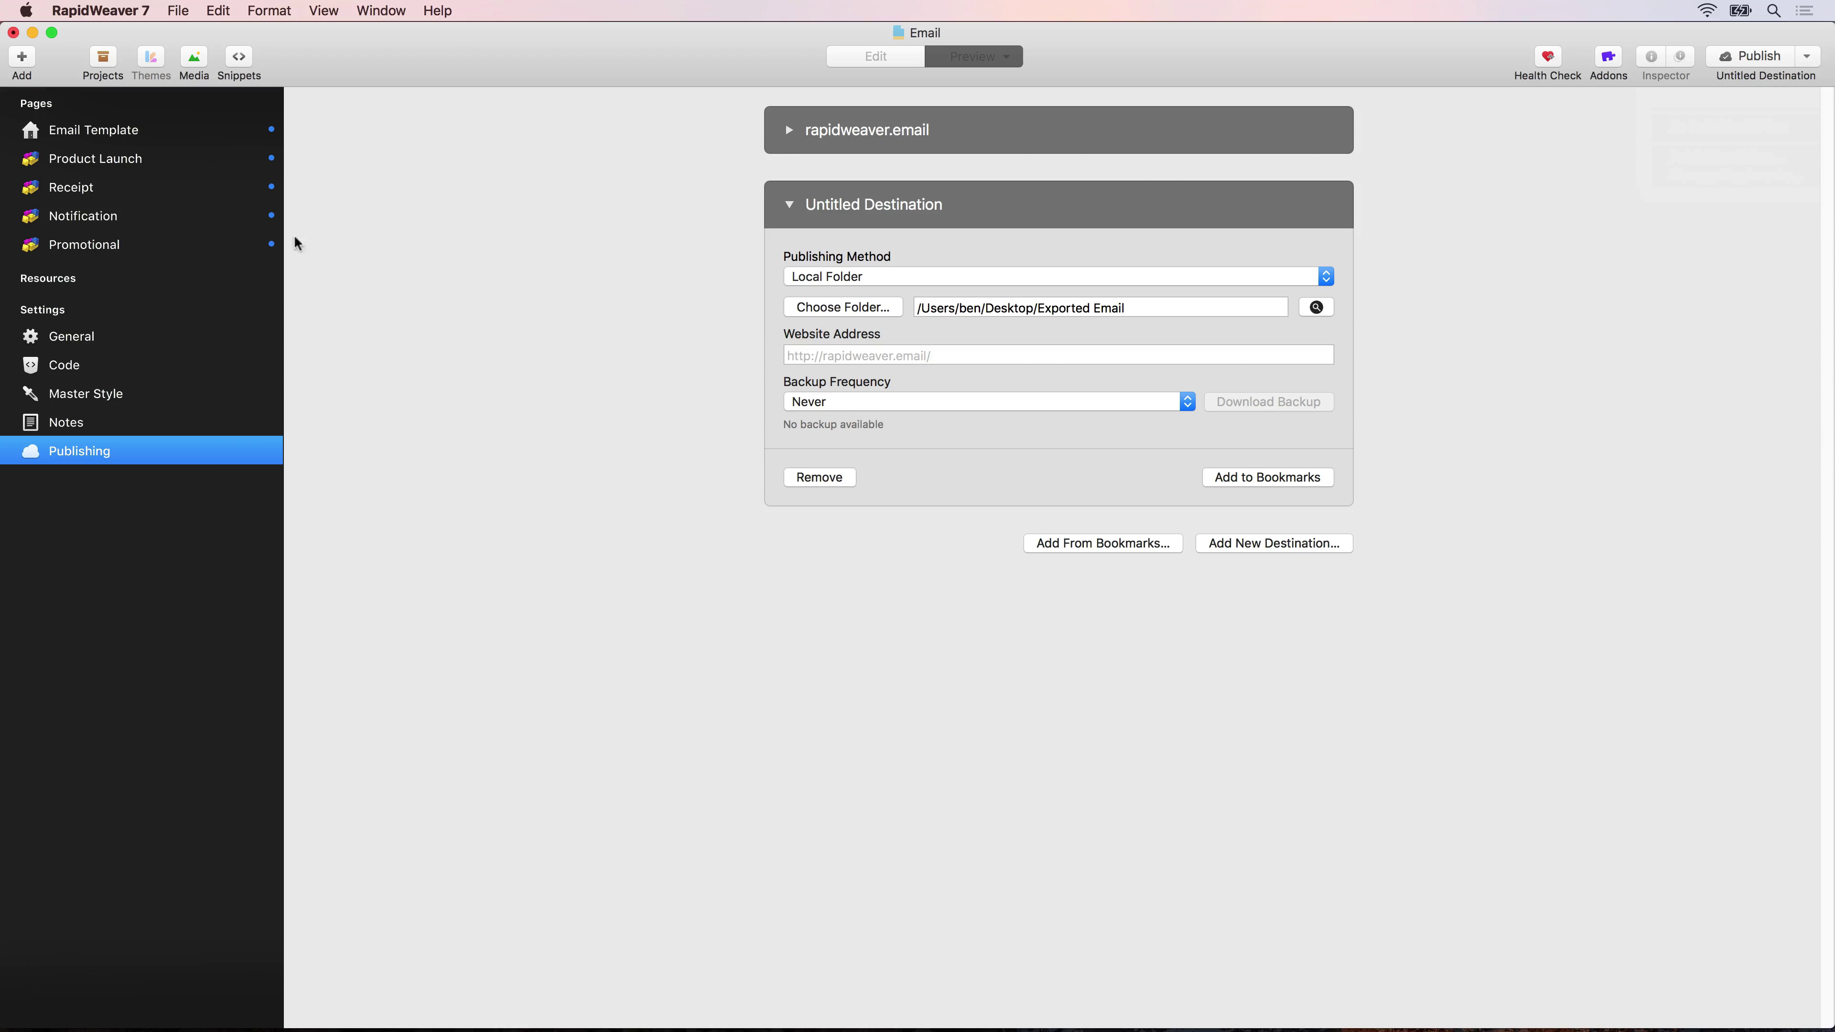
pyautogui.tripleClick(872, 204)
pyautogui.write('Local')
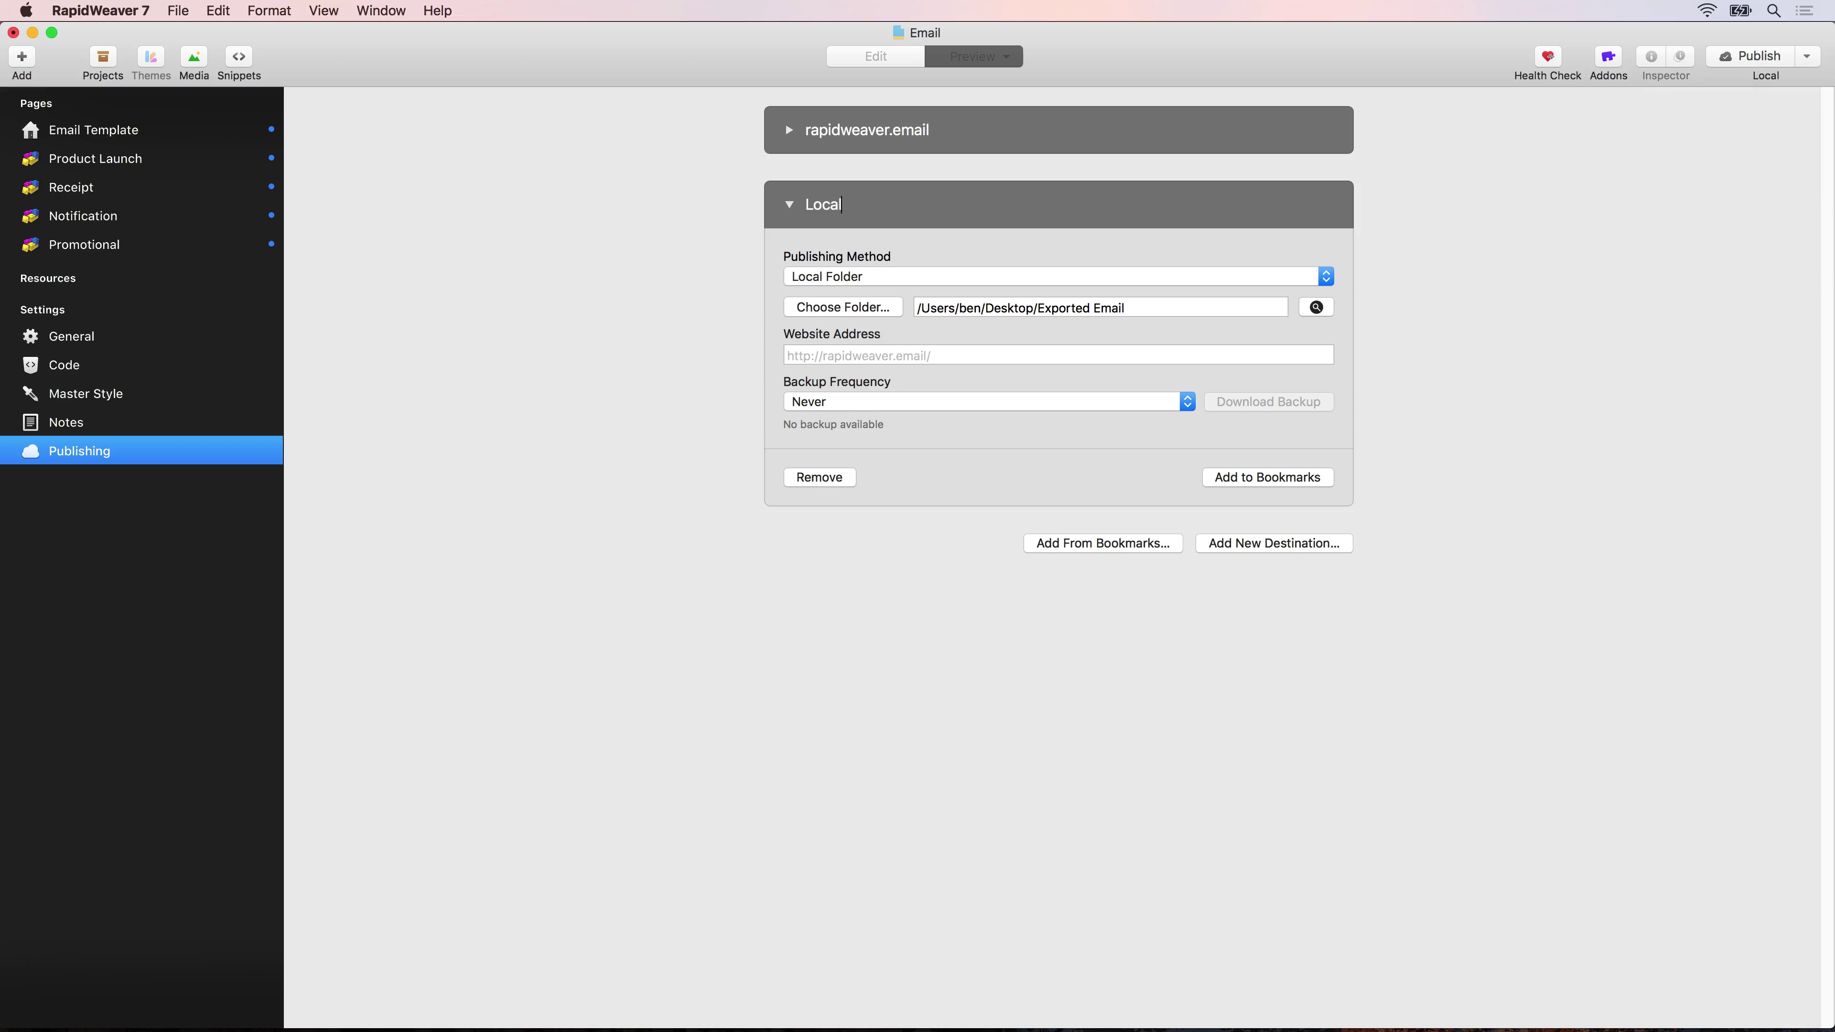
pyautogui.click(177, 201)
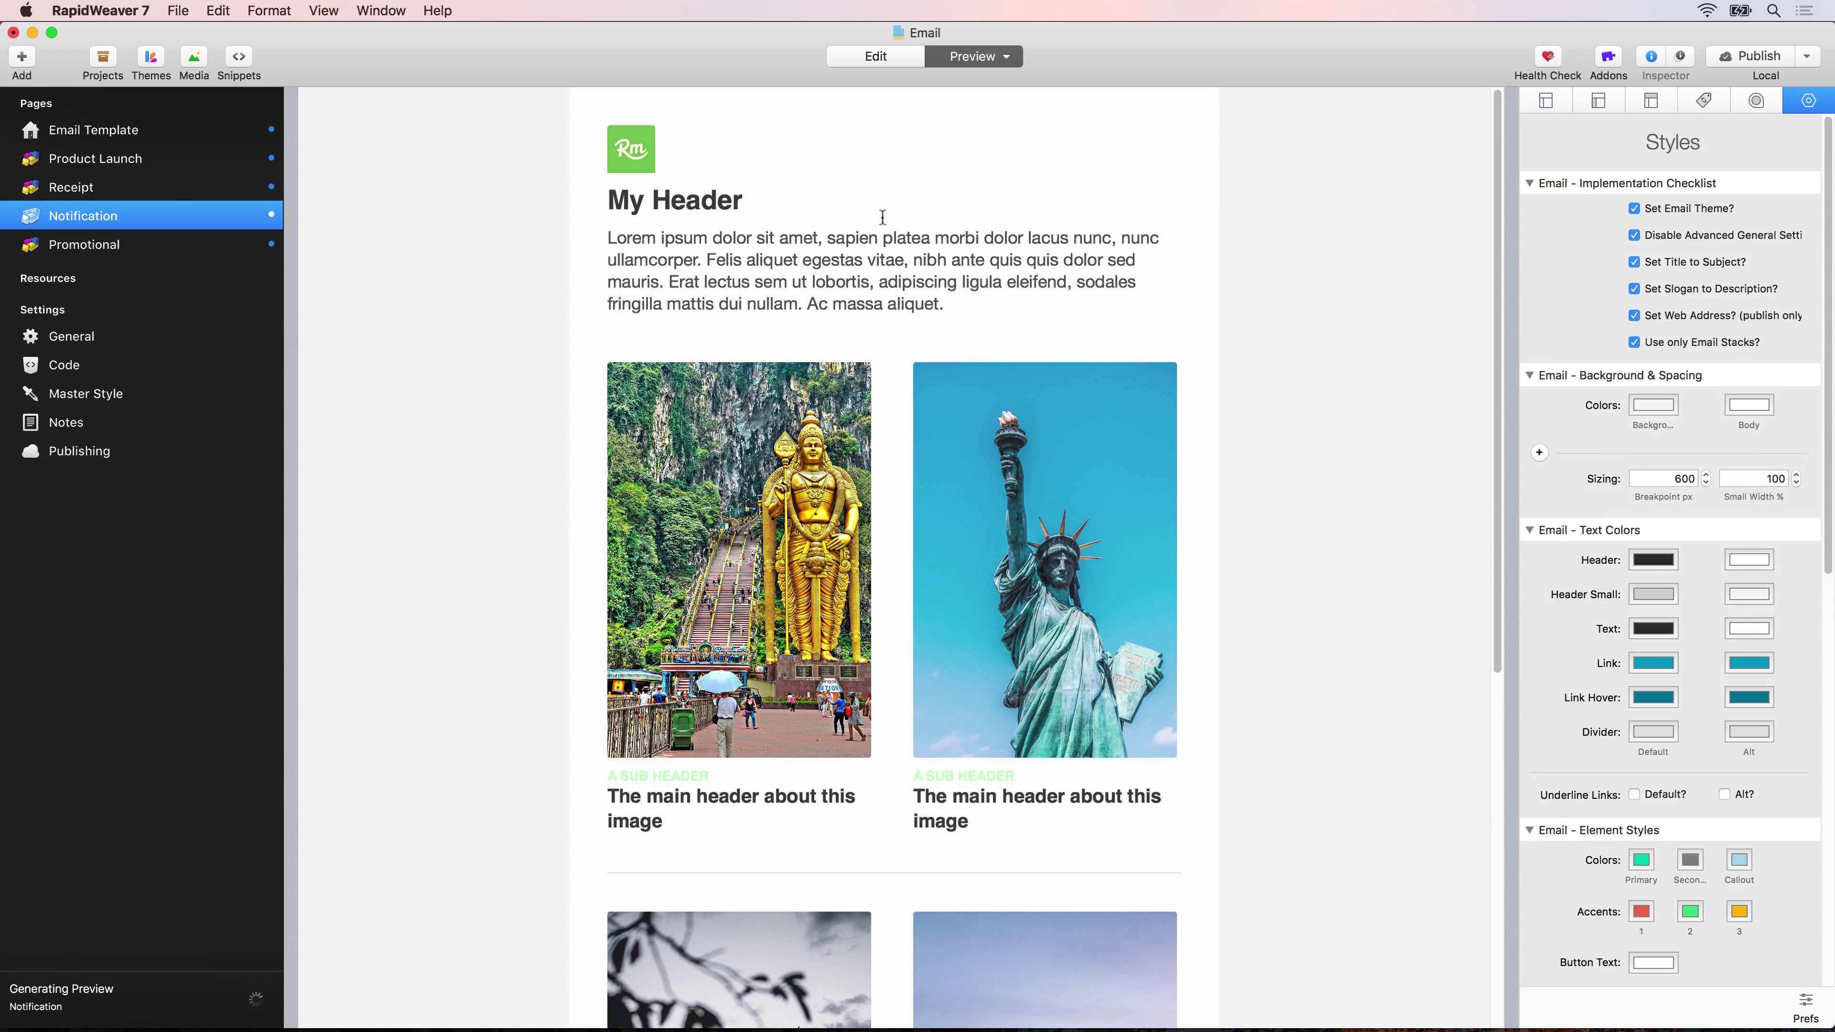
# Step: Publish the project locally and open the Exported Email folder on the Desktop
pyautogui.click(1778, 55)
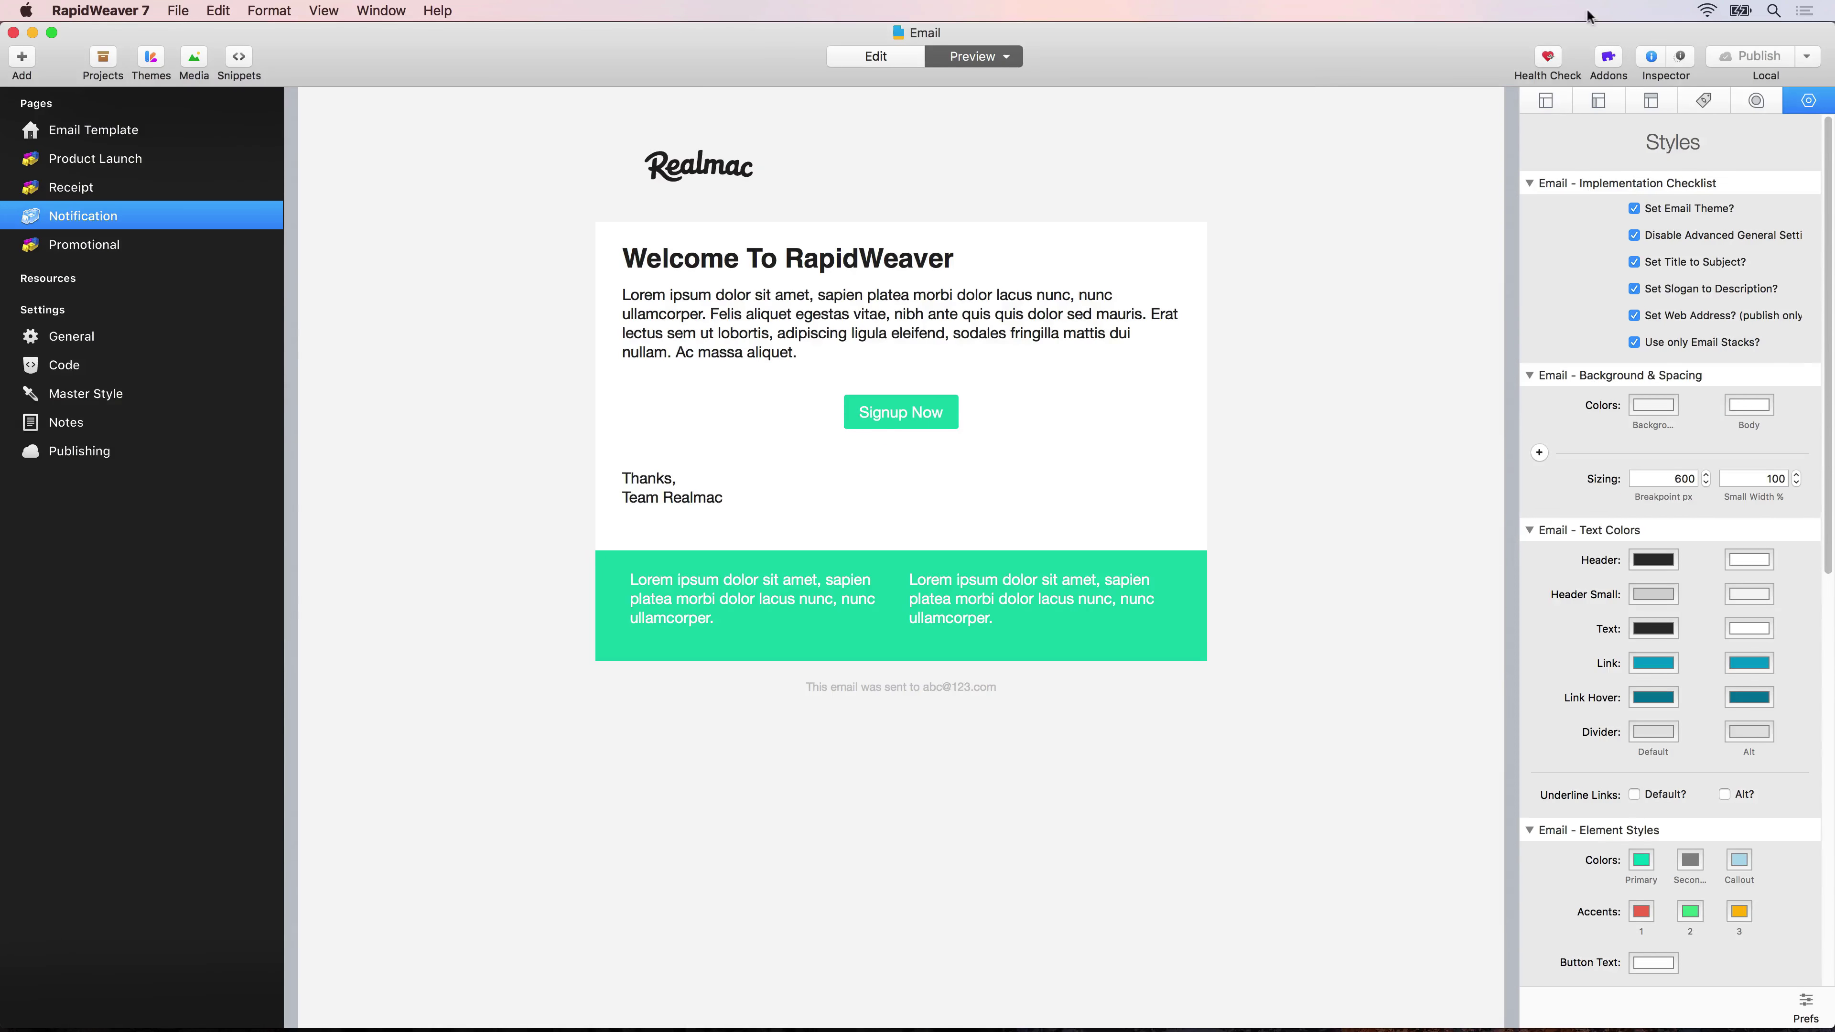
pyautogui.press('F11')
pyautogui.doubleClick(1759, 402)
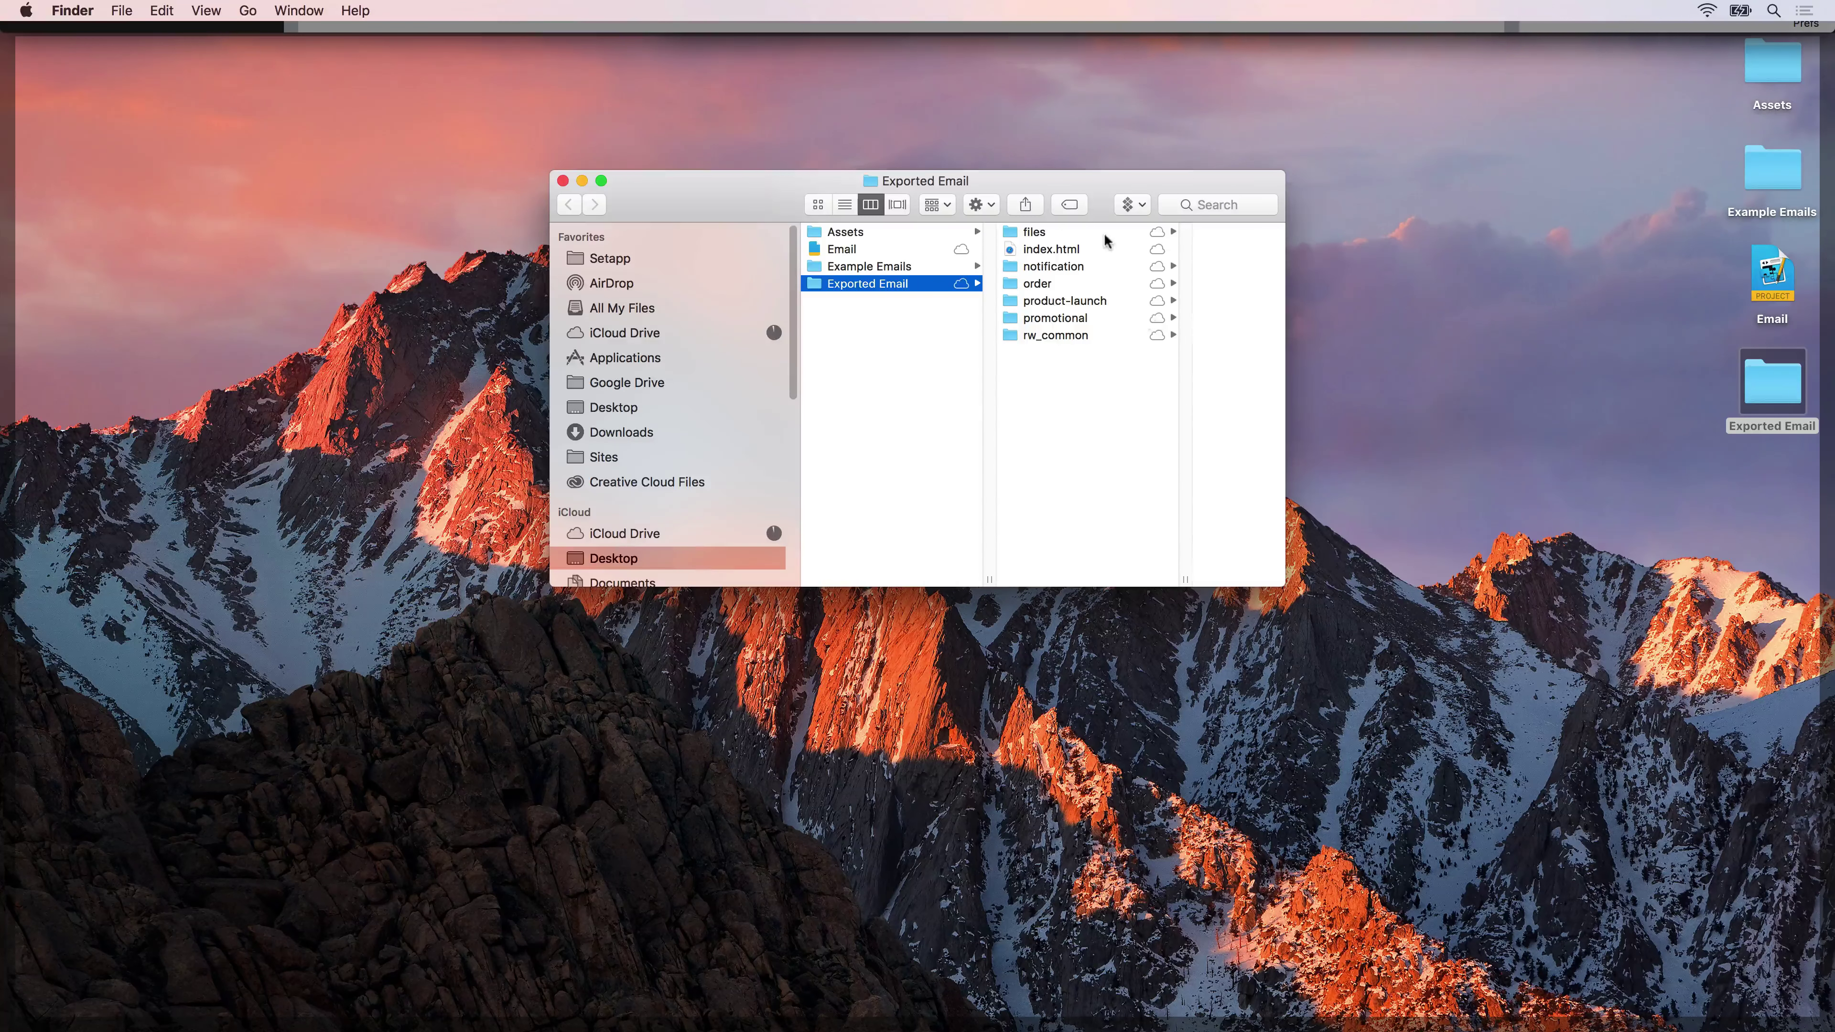
# Step: Quick Look the promotional folder's exported index.html email page
pyautogui.click(1074, 322)
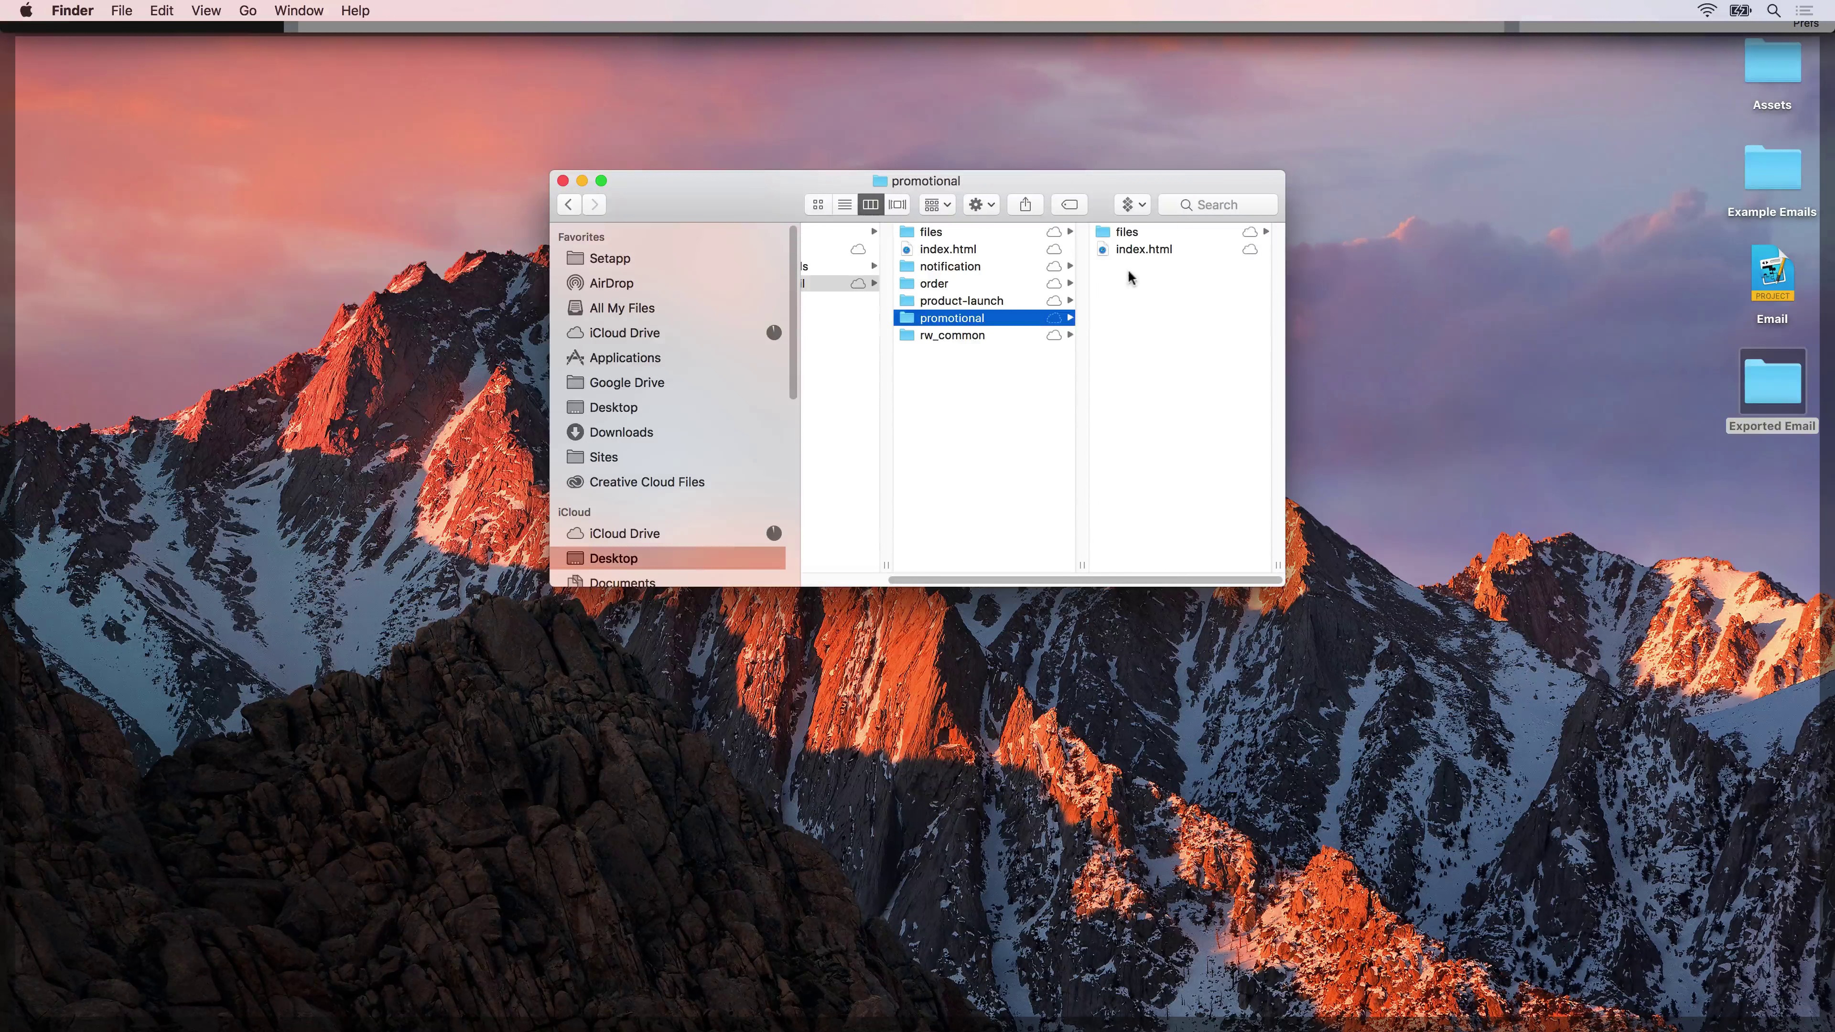
pyautogui.click(1131, 250)
pyautogui.press('space')
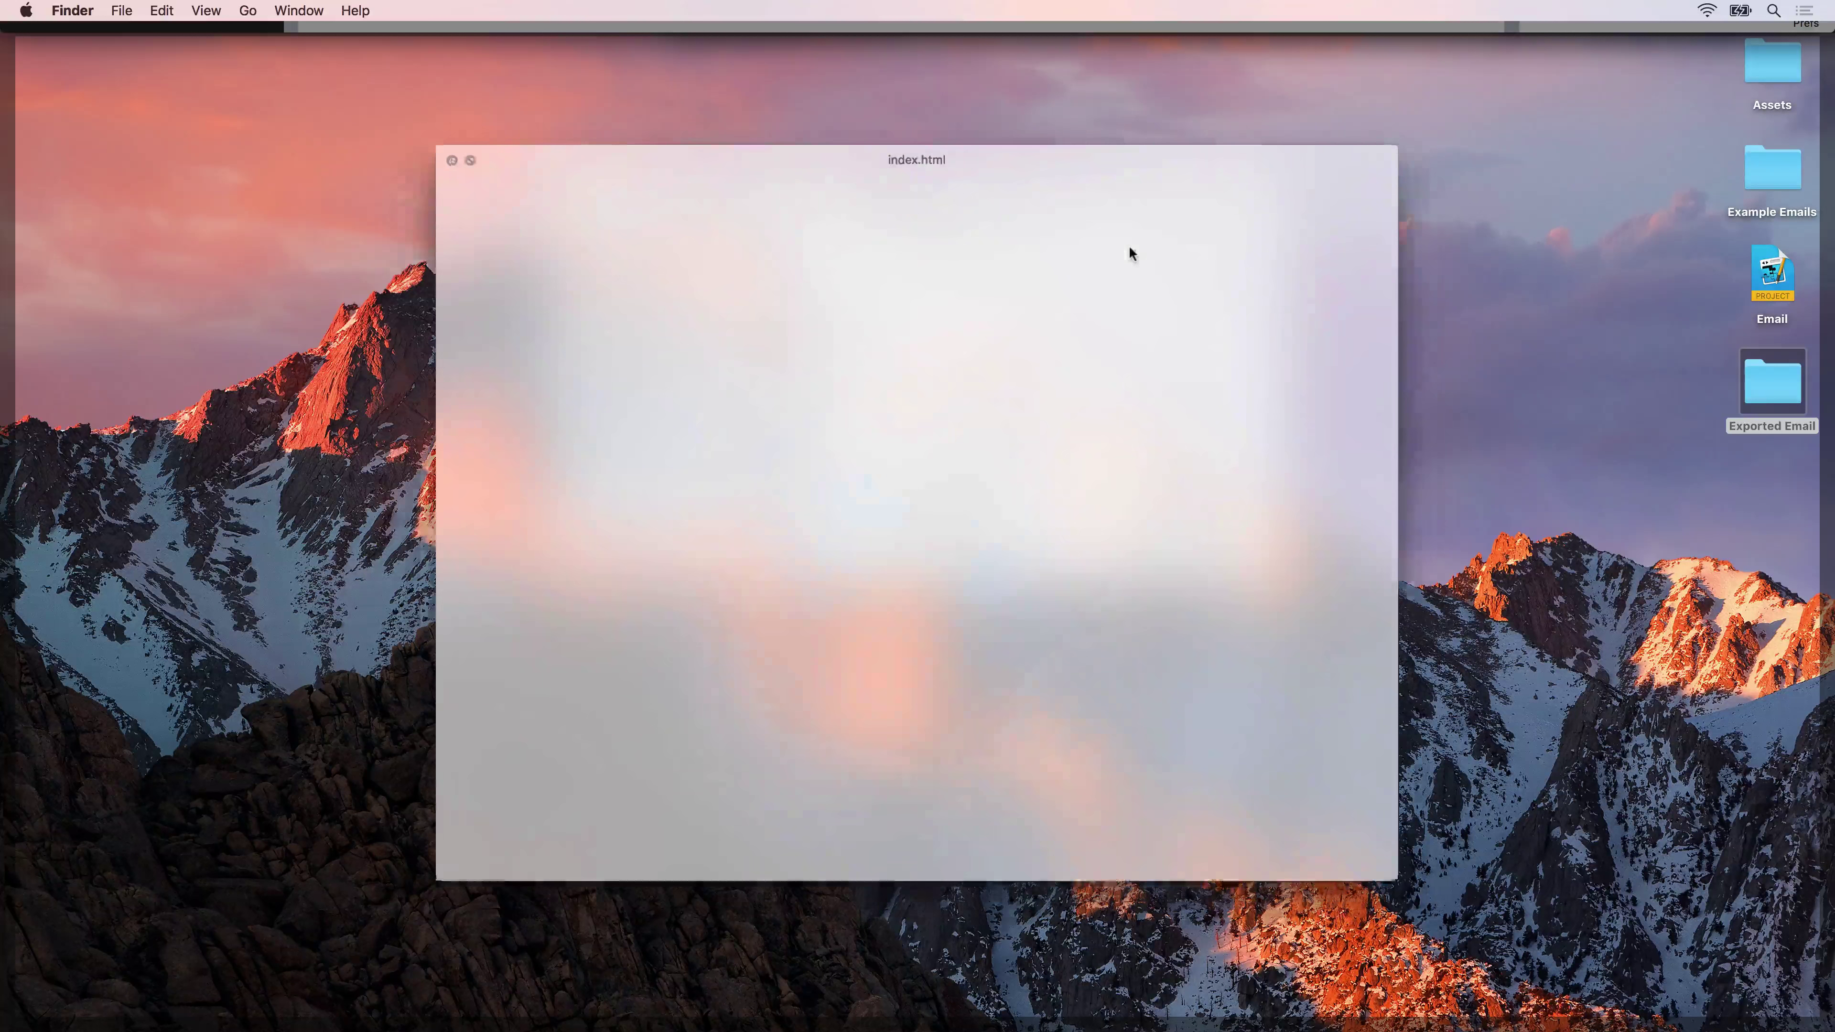
pyautogui.scroll(-15, 963, 543)
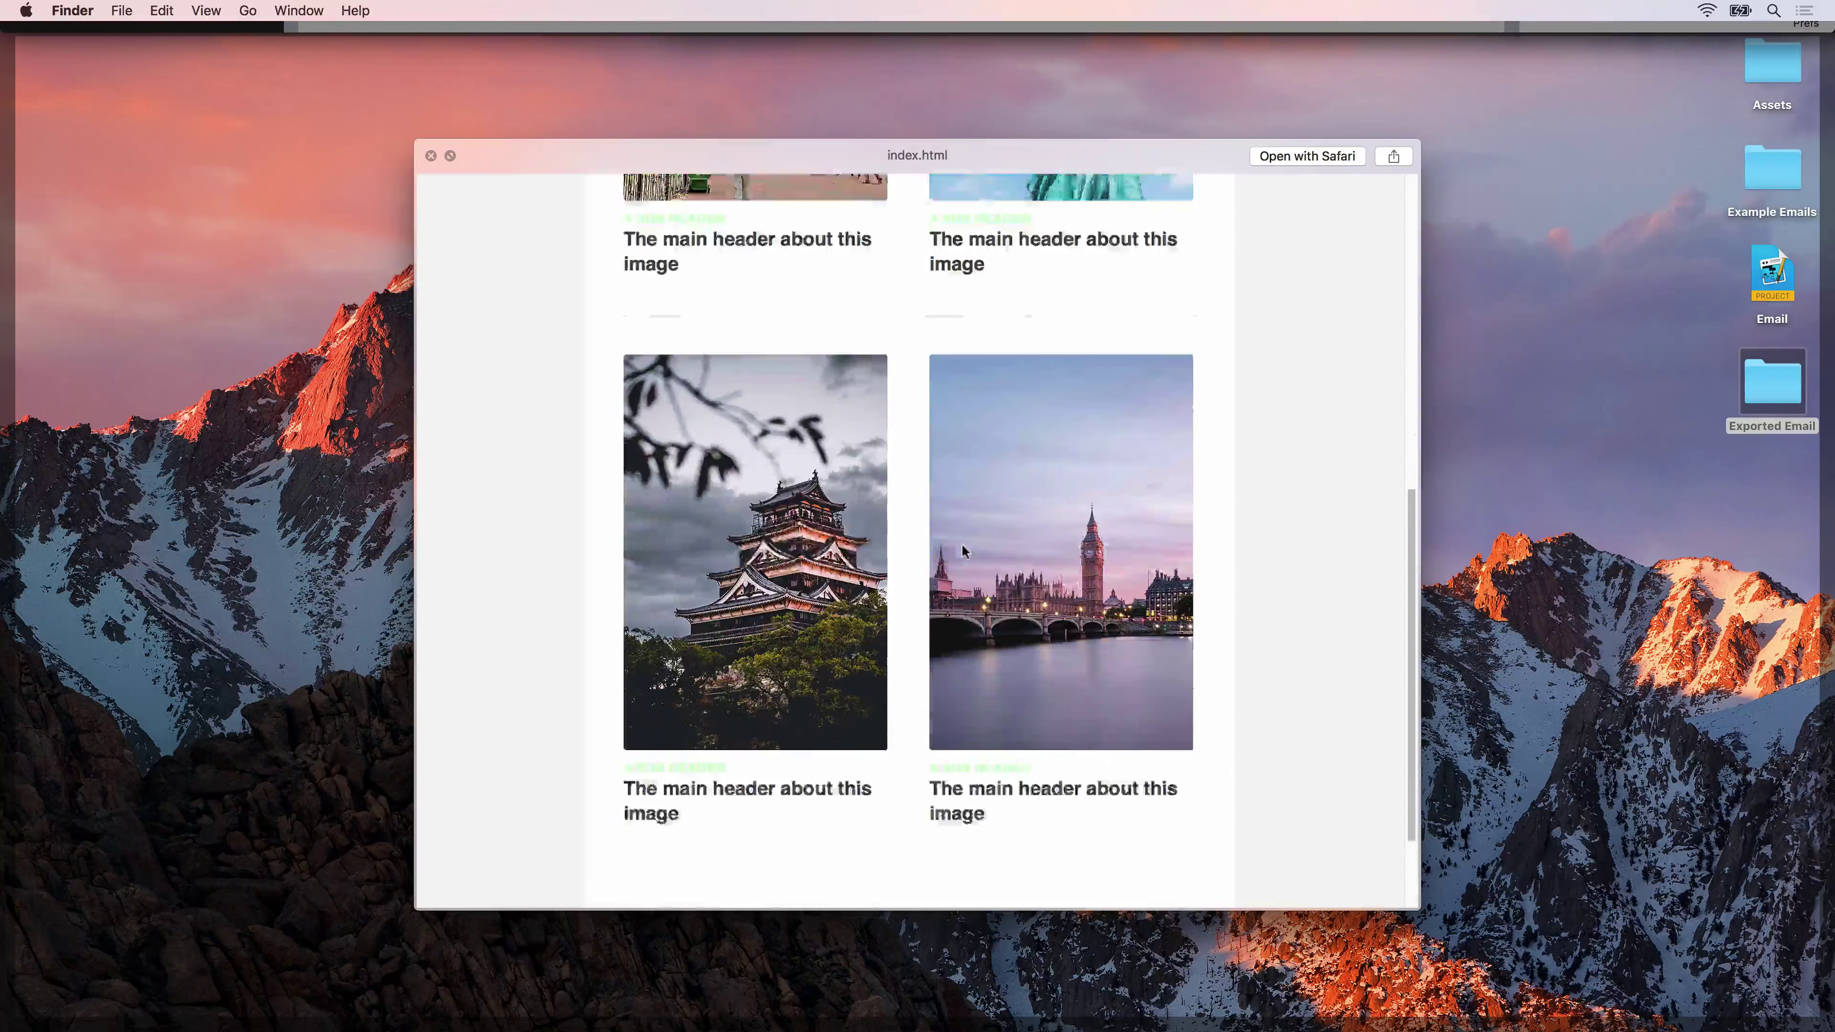
pyautogui.scroll(15, 962, 543)
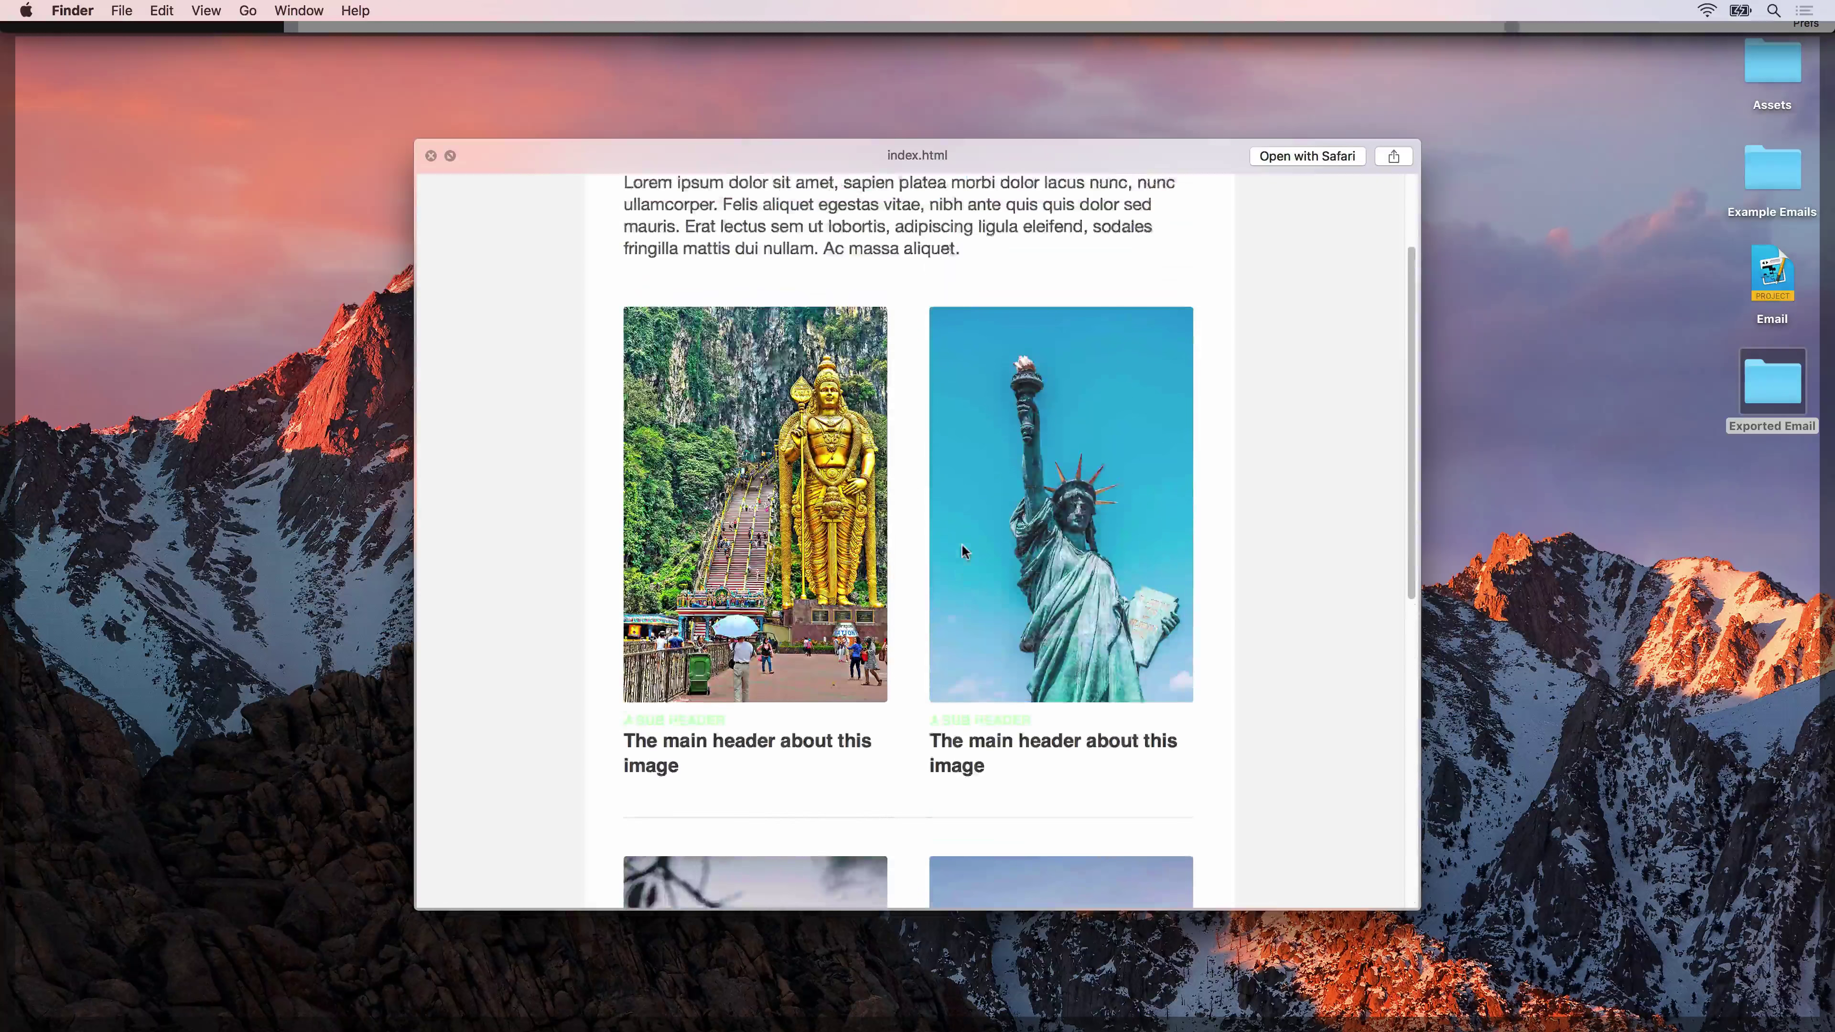
pyautogui.press('space')
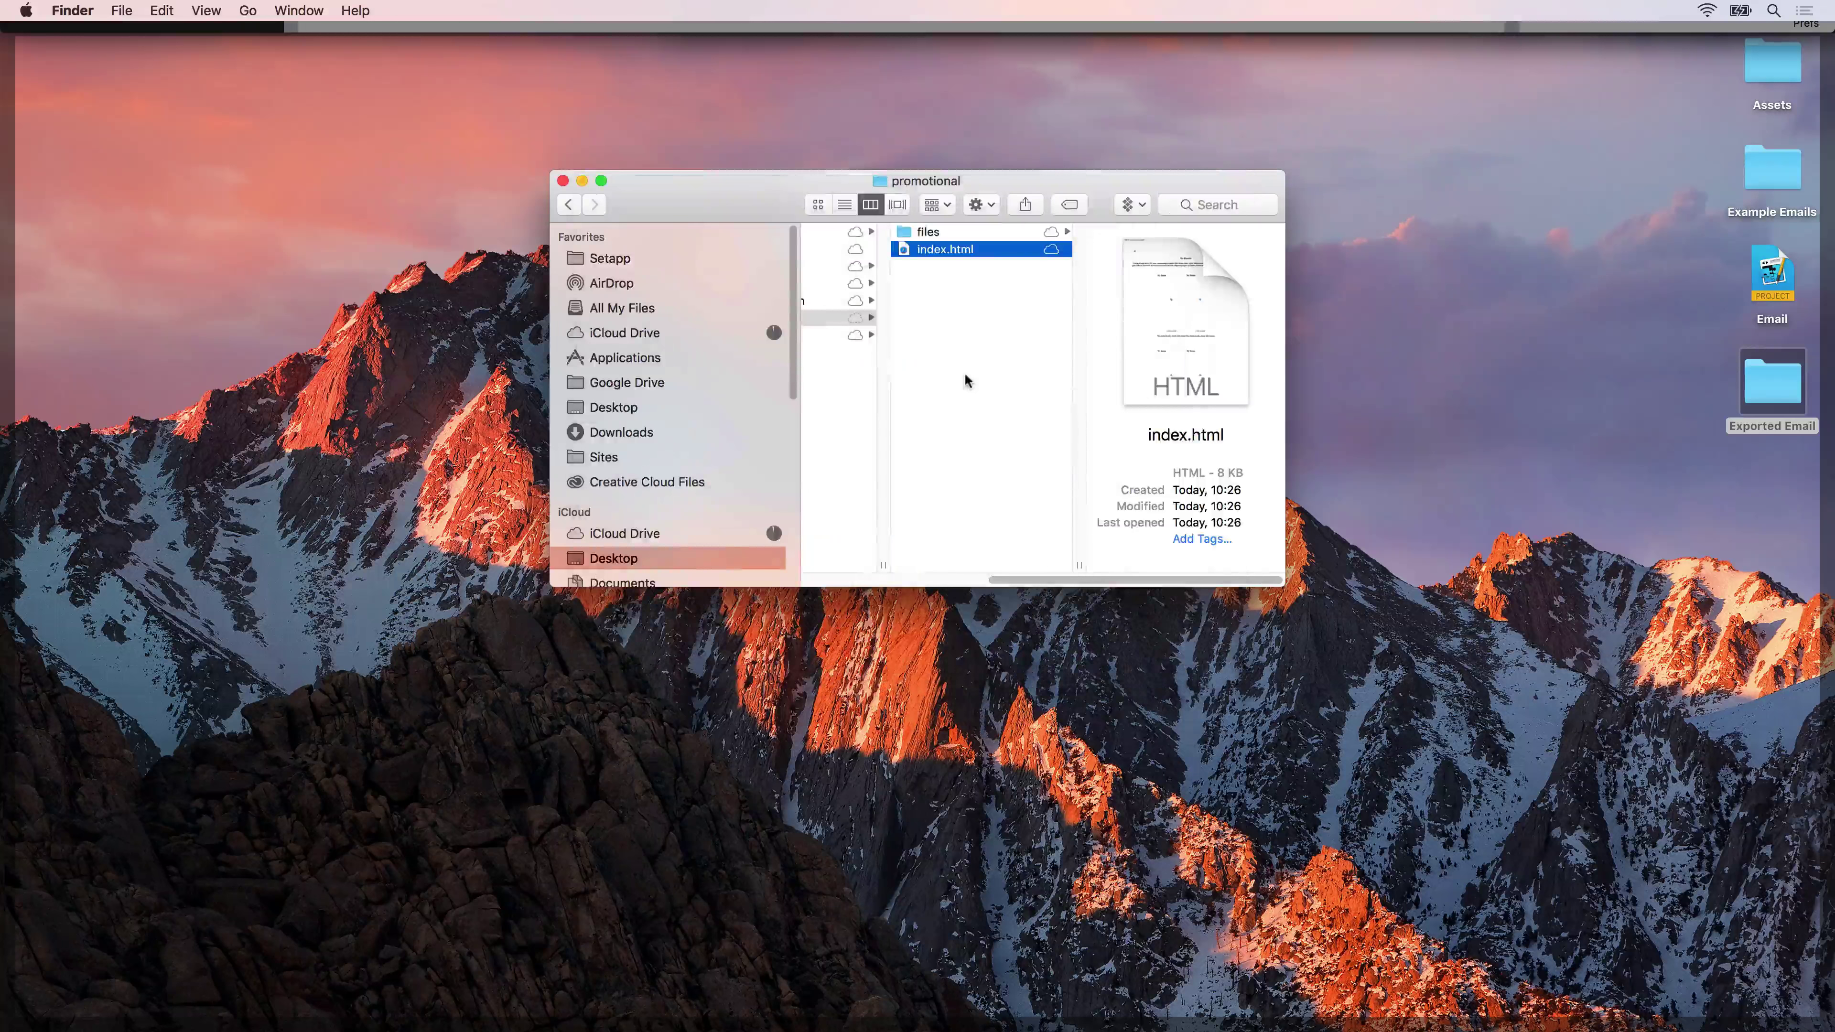
# Step: Preview the exported images from image_15.png to image_7.png, then reselect index.html
pyautogui.click(939, 233)
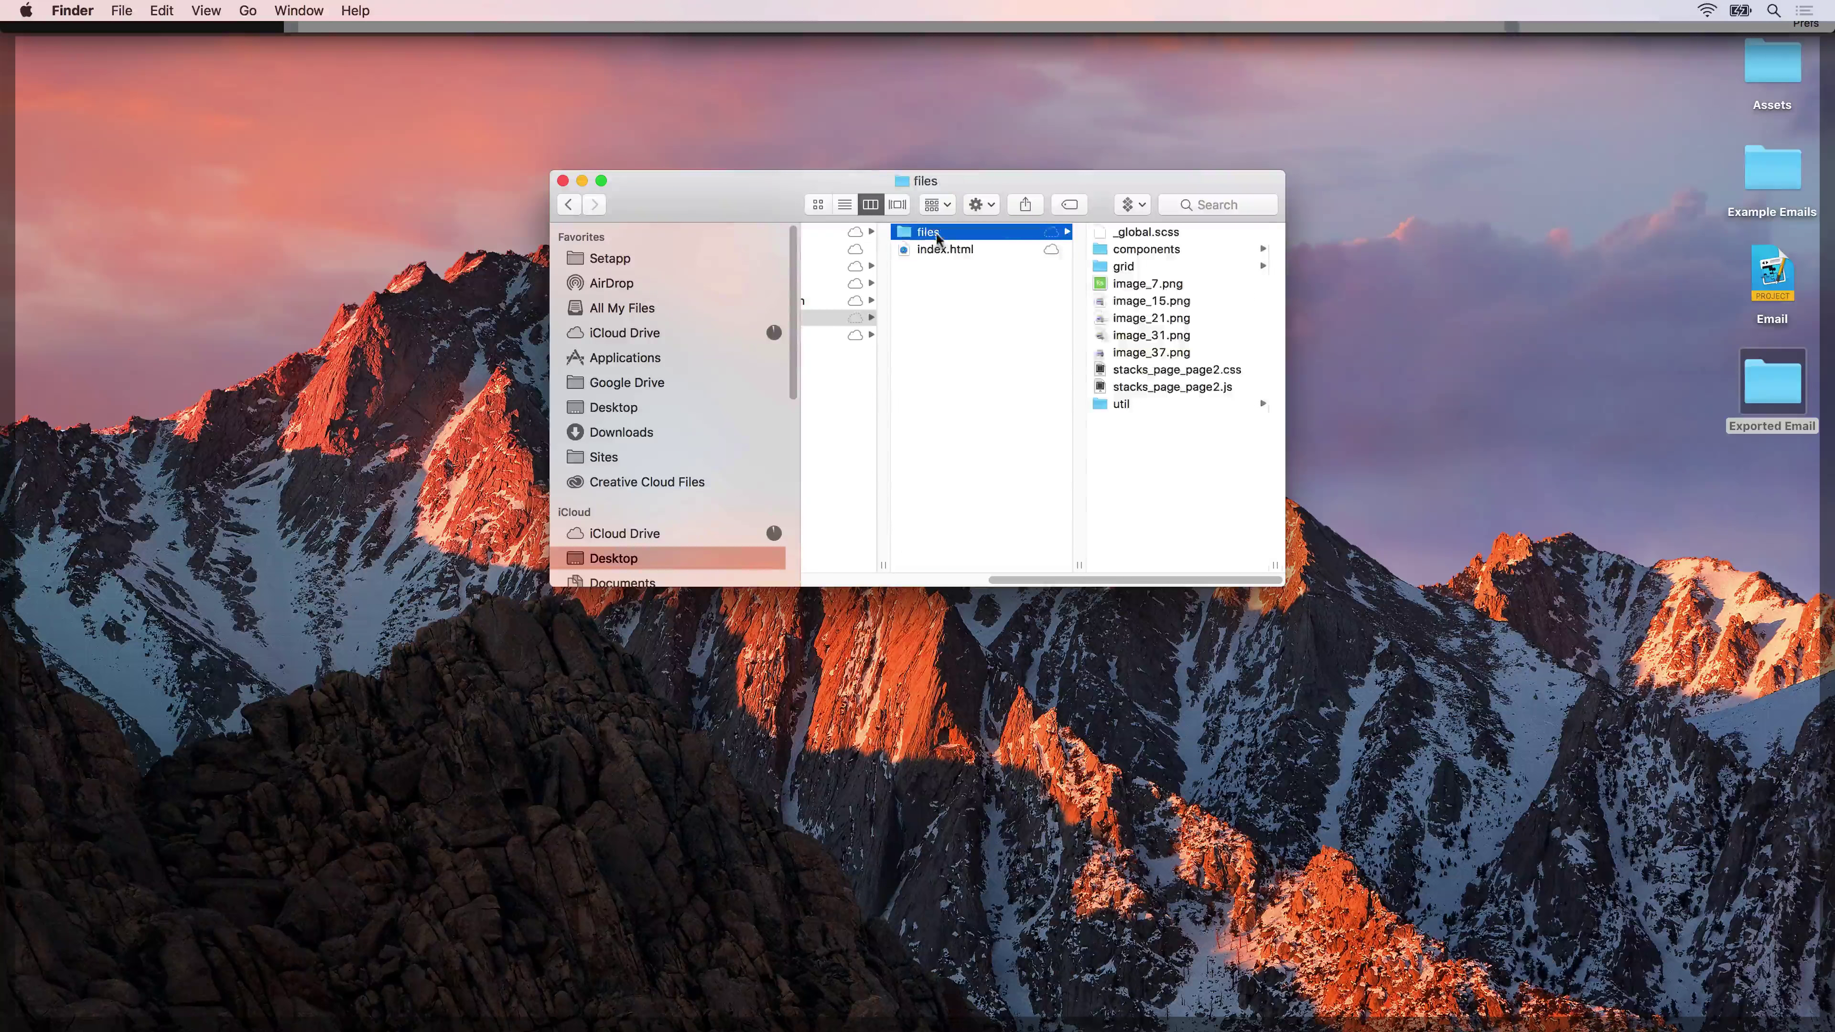
pyautogui.click(1136, 298)
pyautogui.press('space')
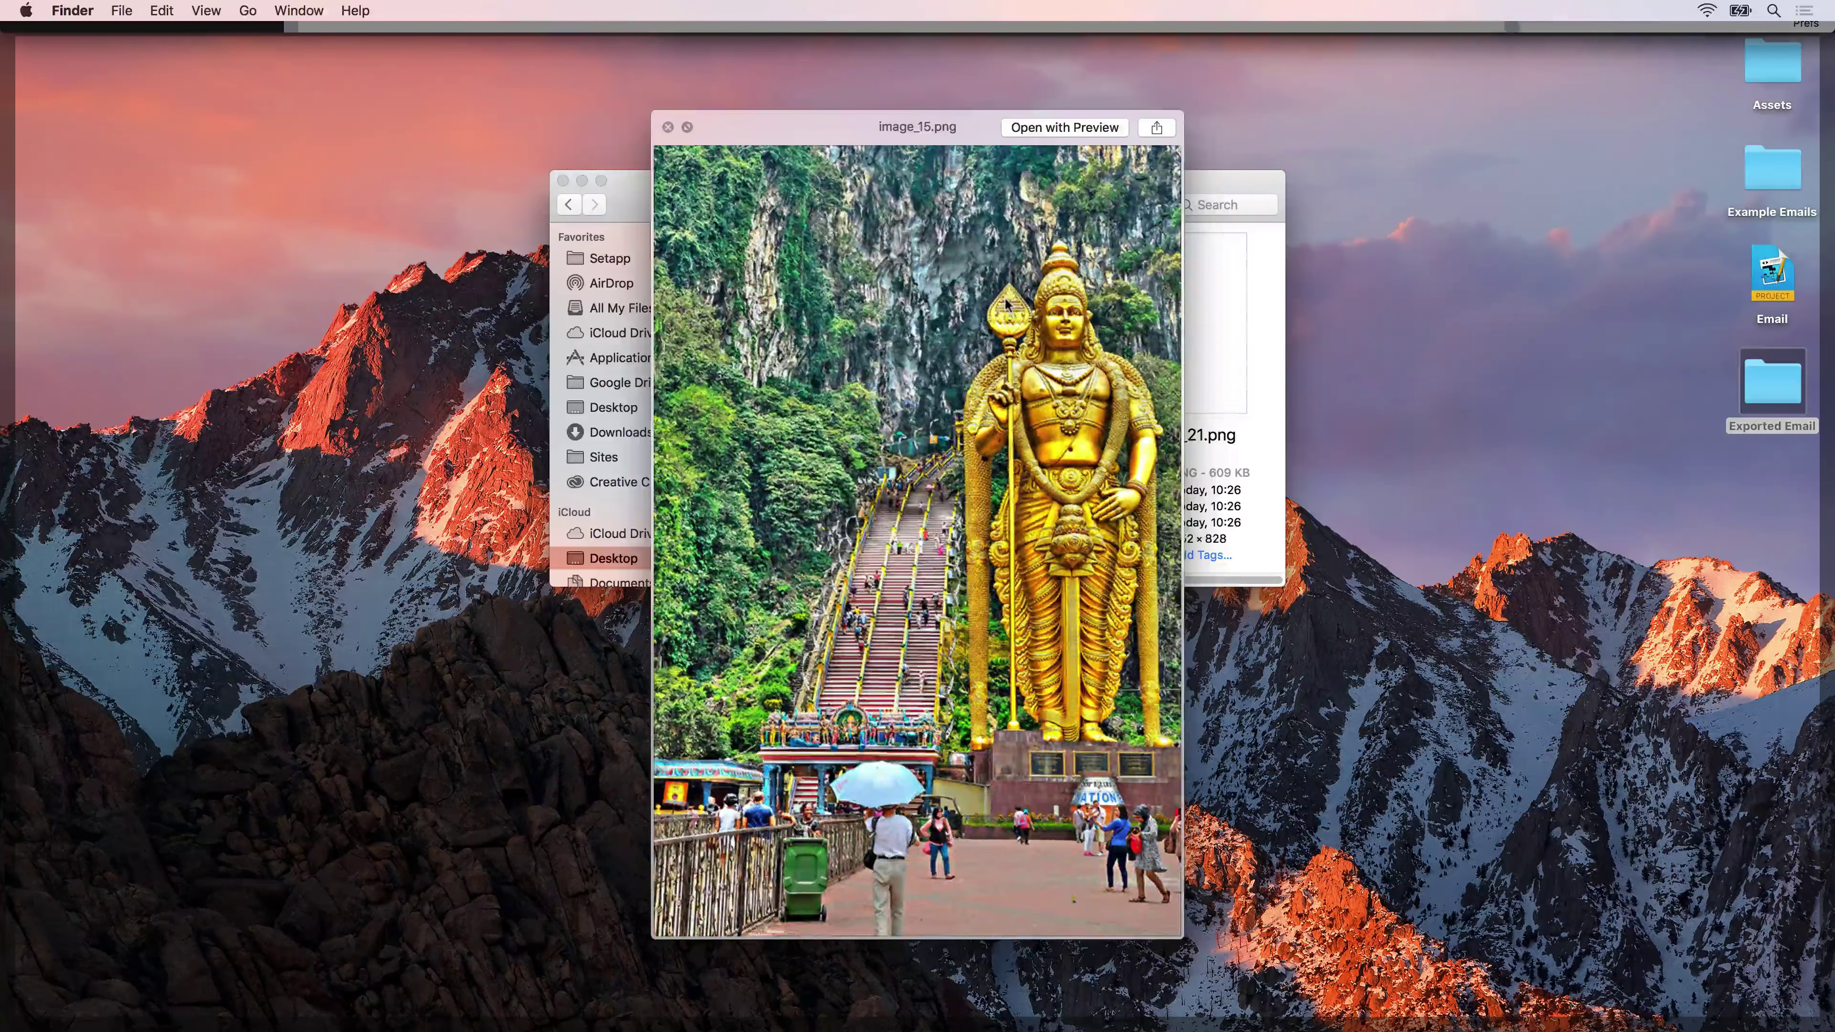
pyautogui.press('Up')
pyautogui.press('Up')
pyautogui.press('Up')
pyautogui.press('Up')
pyautogui.press('Up')
pyautogui.press('Up')
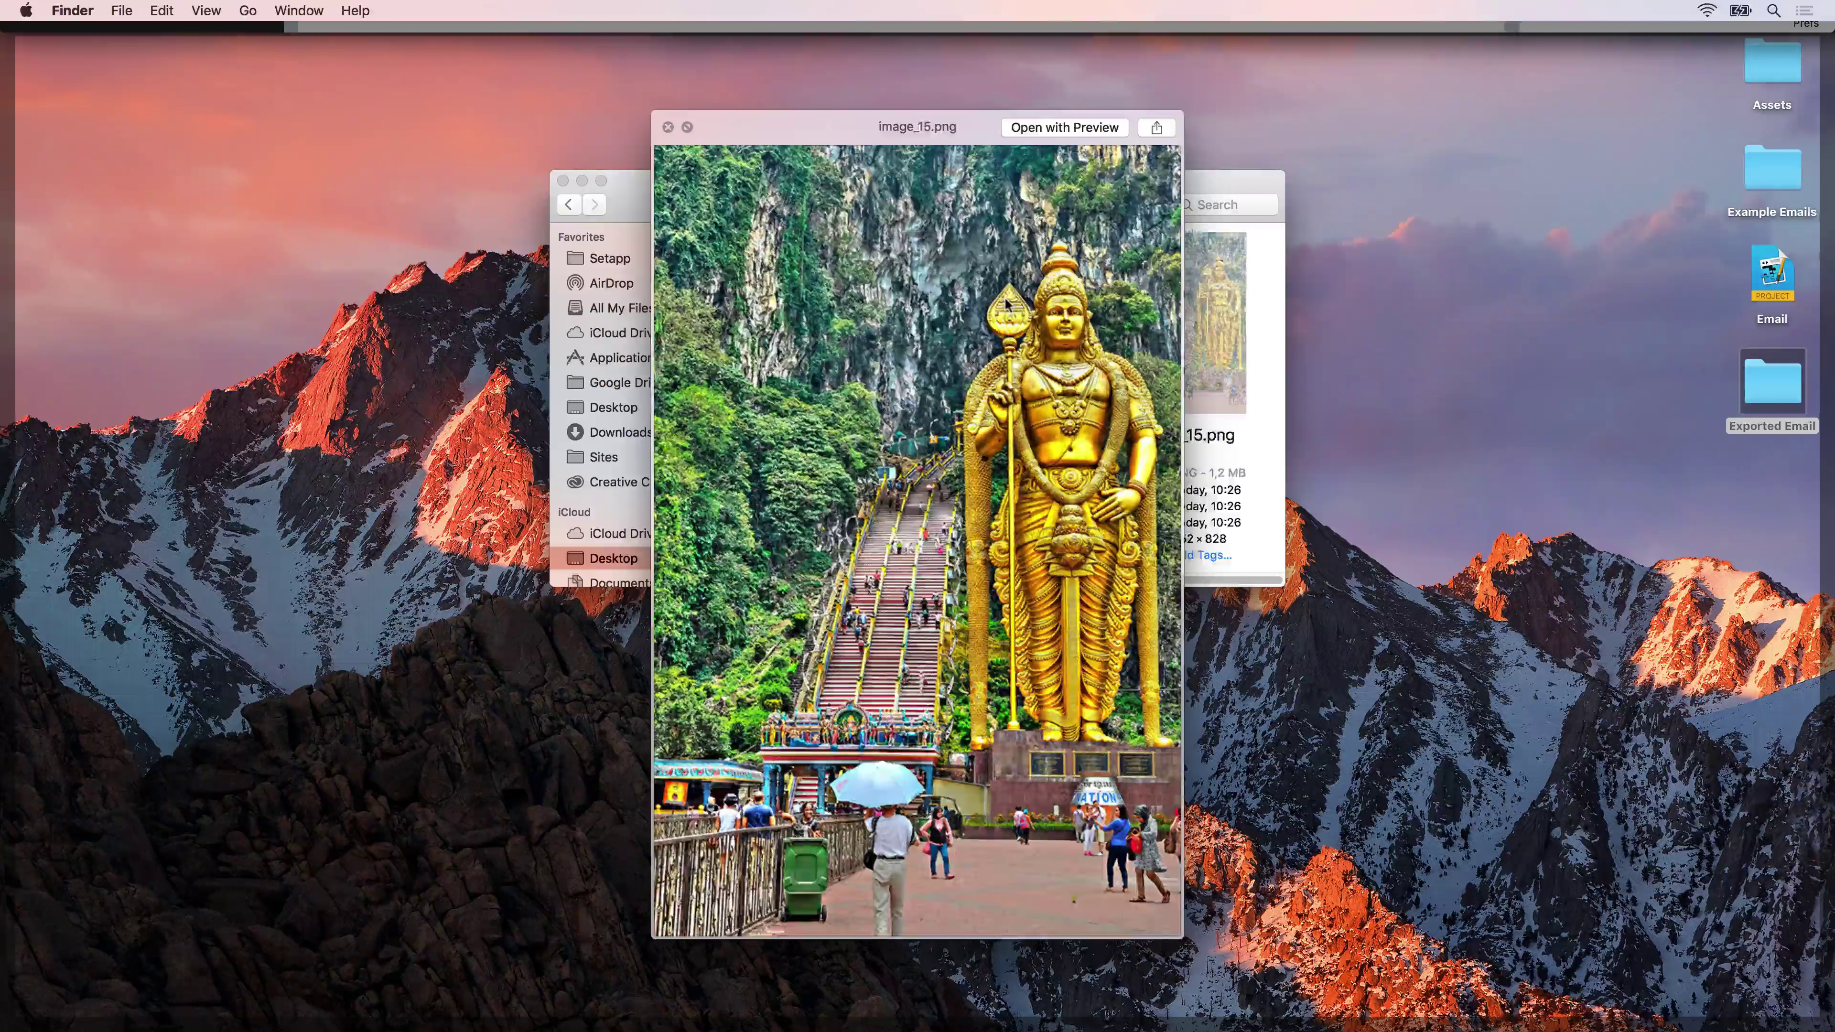
pyautogui.press('Up')
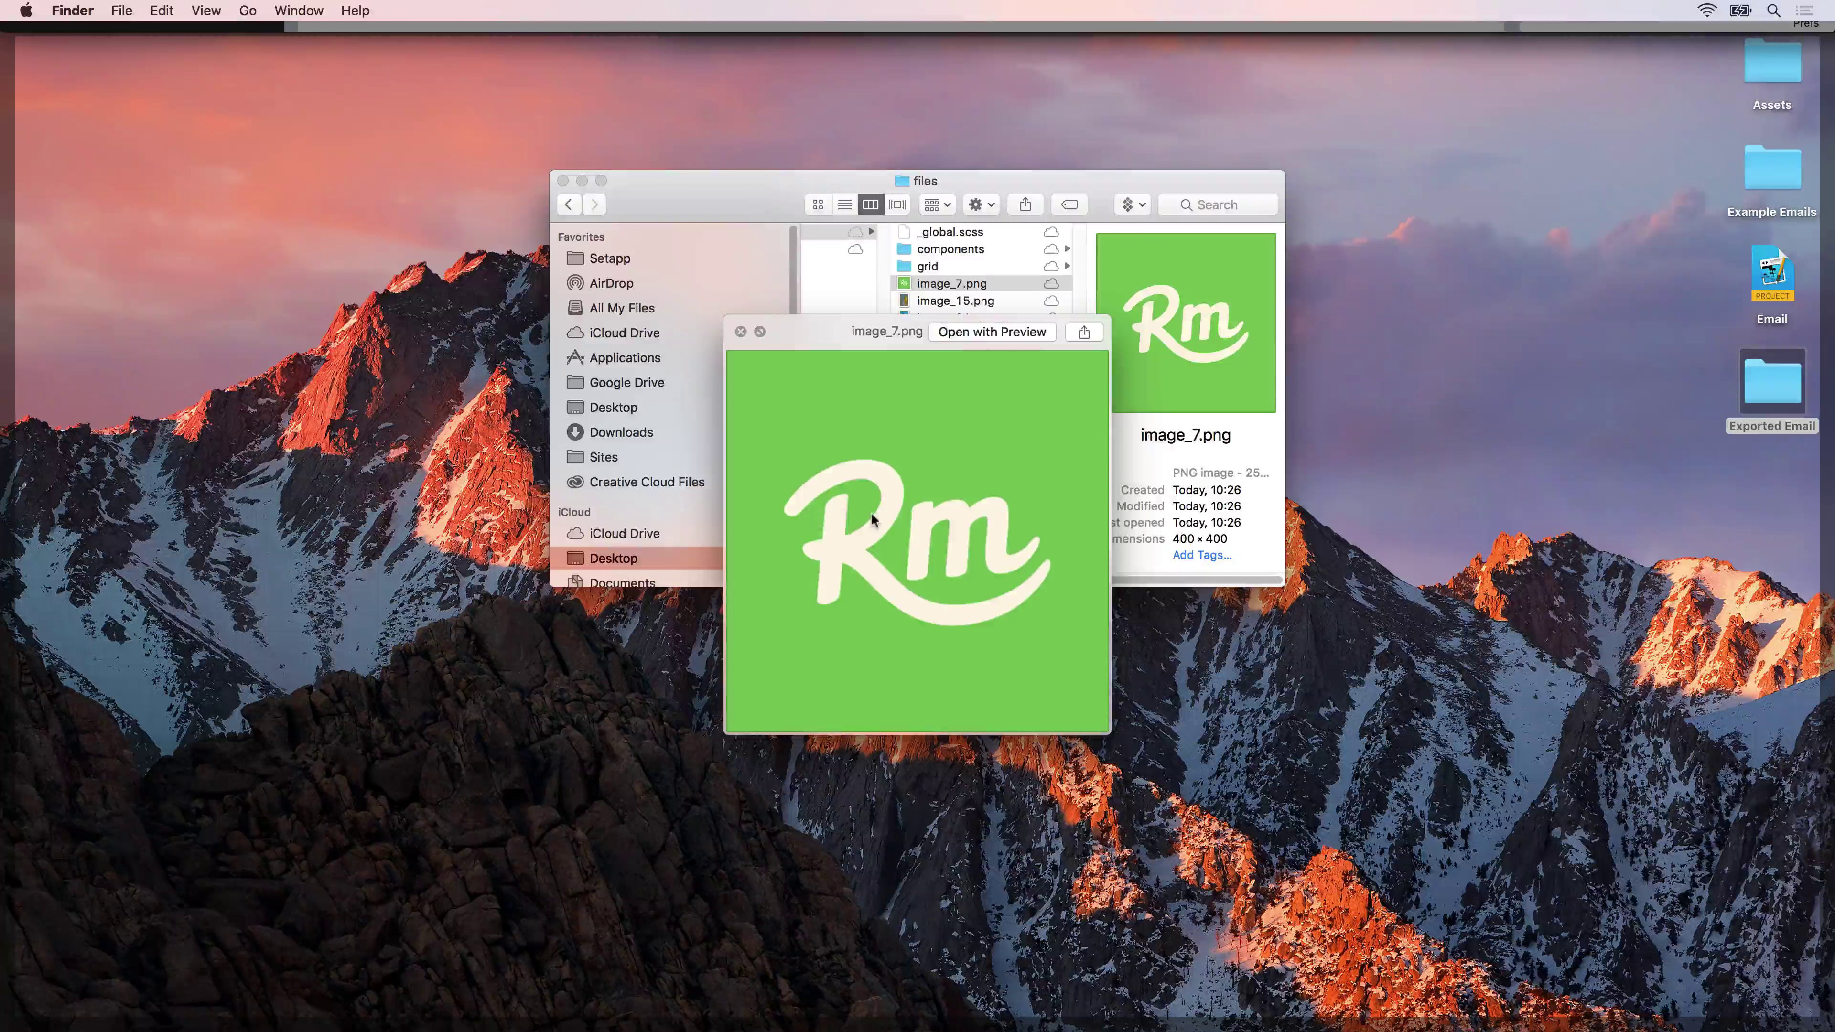
pyautogui.press('space')
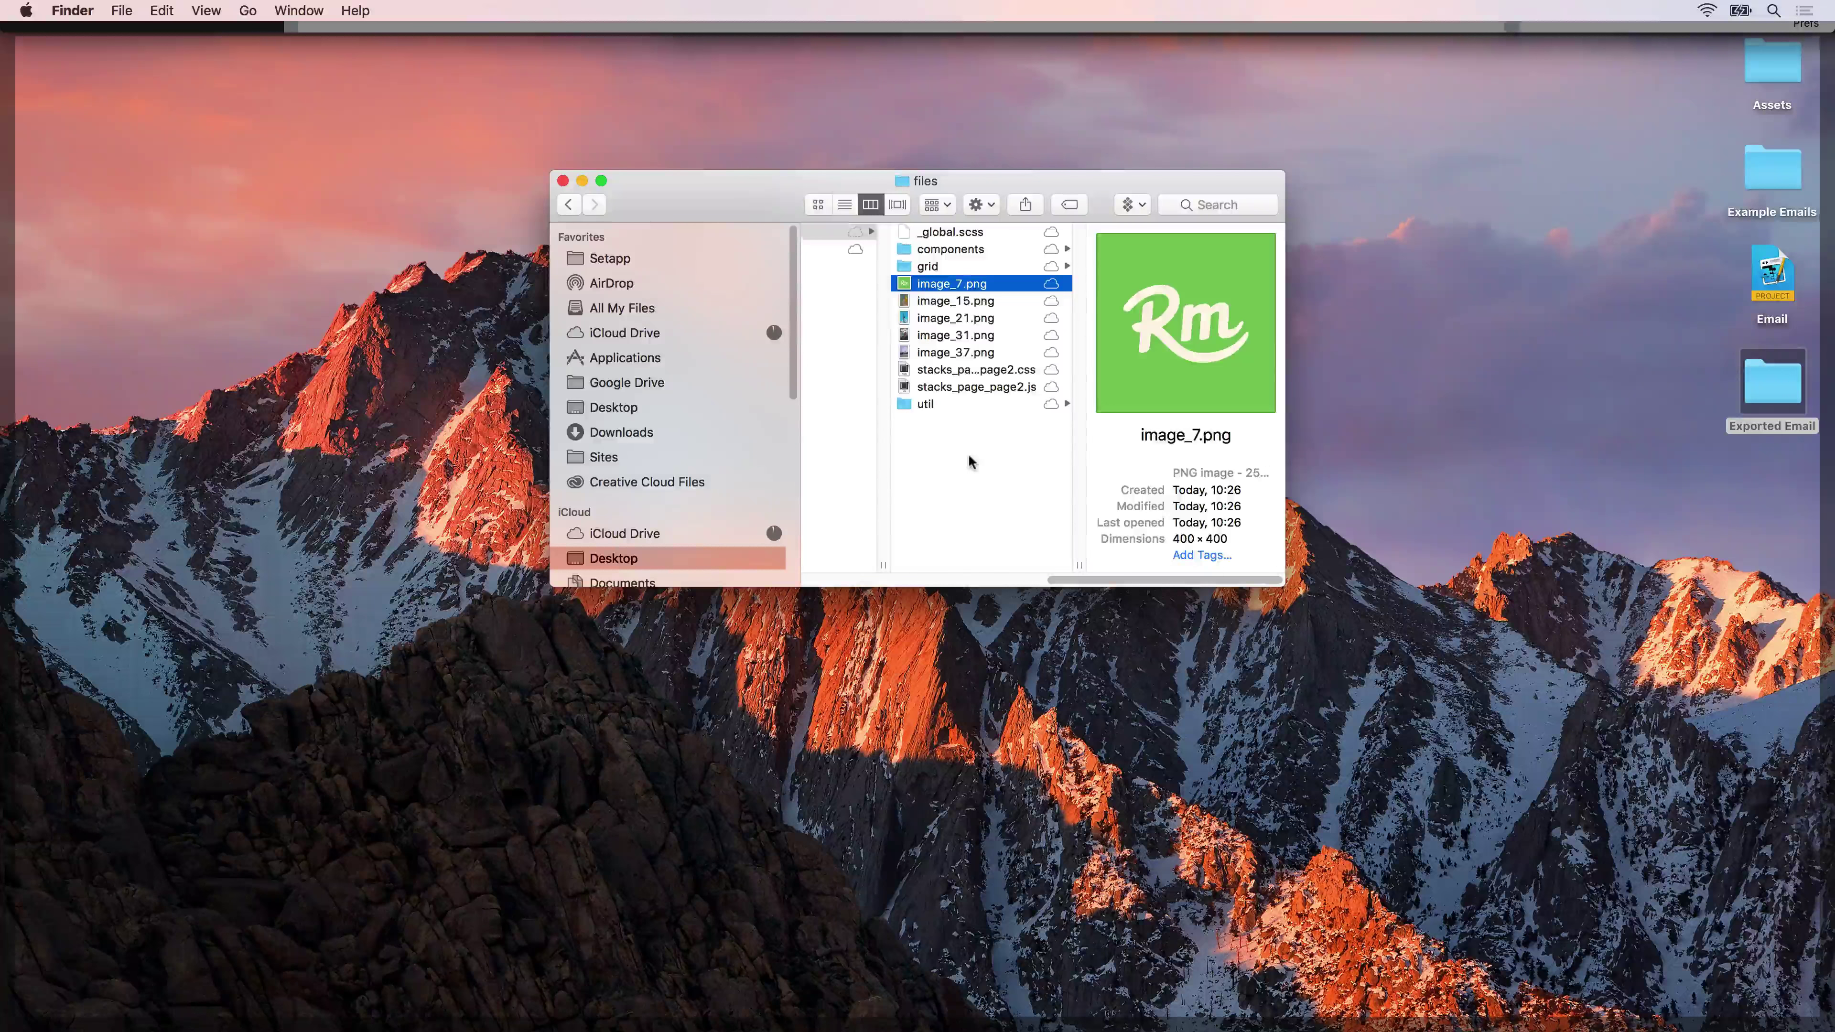
pyautogui.hscroll(-4, 967, 453)
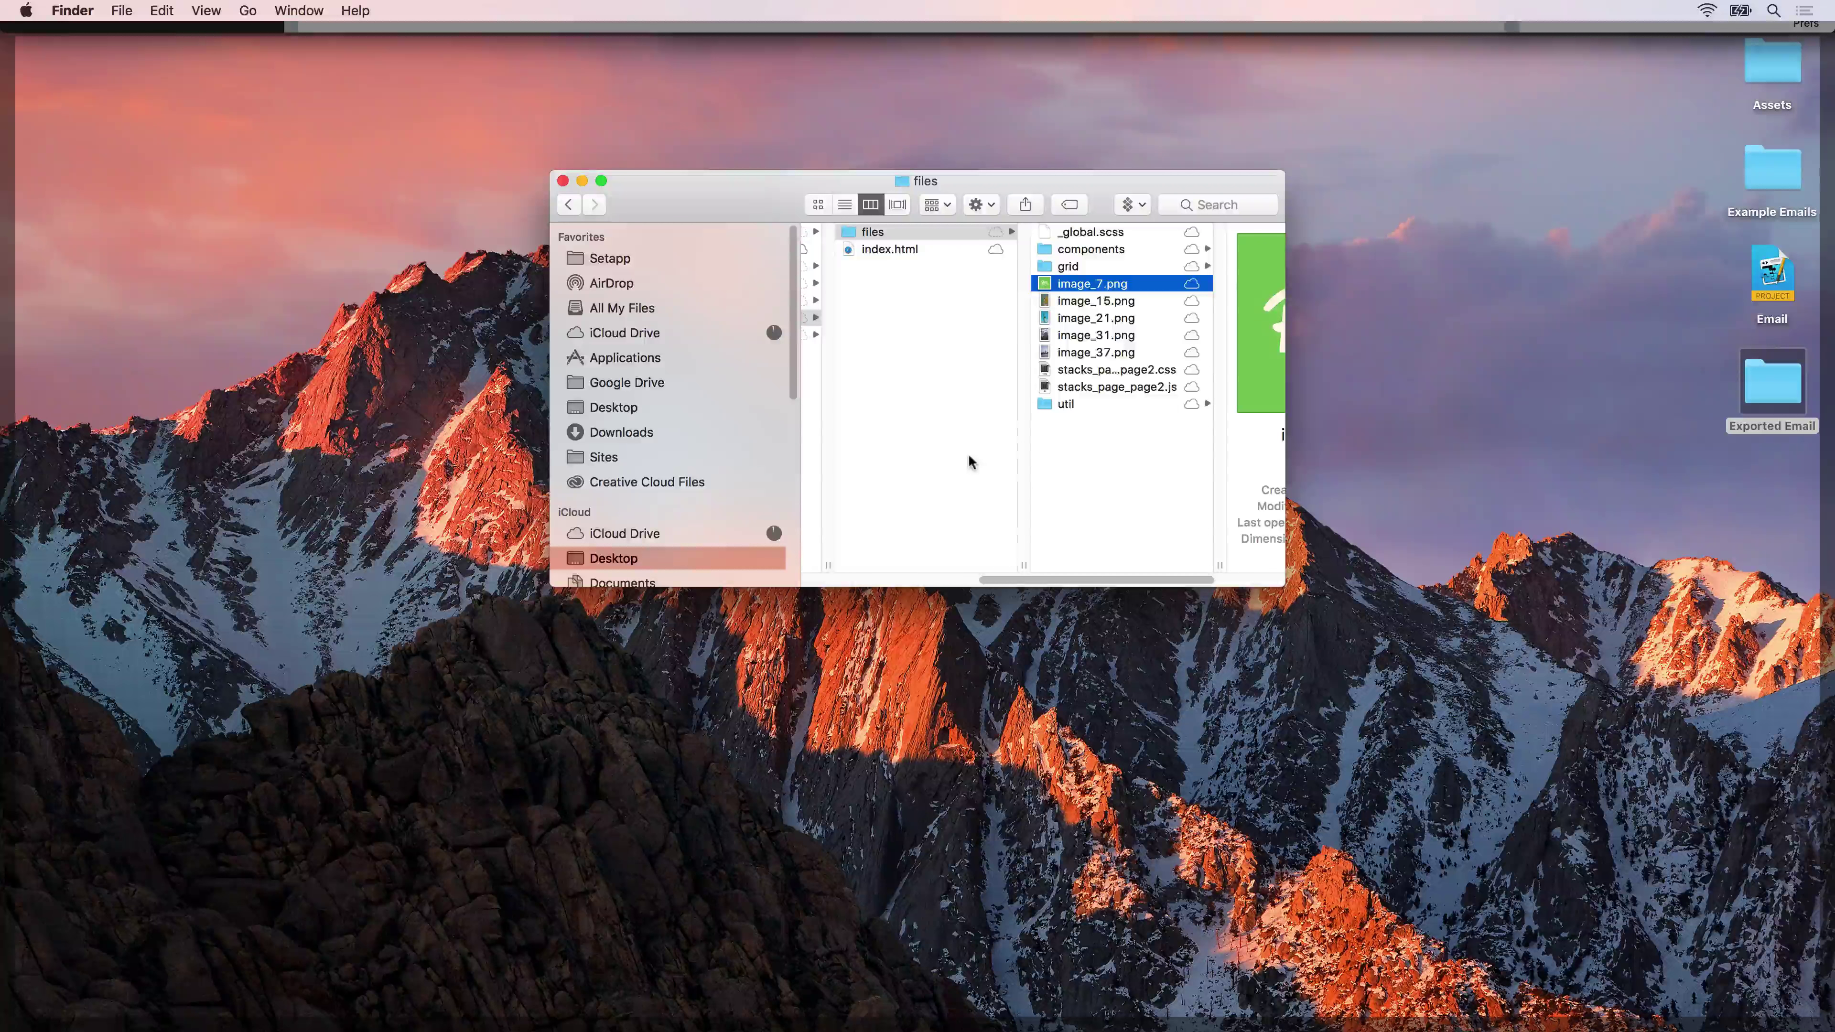
pyautogui.click(896, 250)
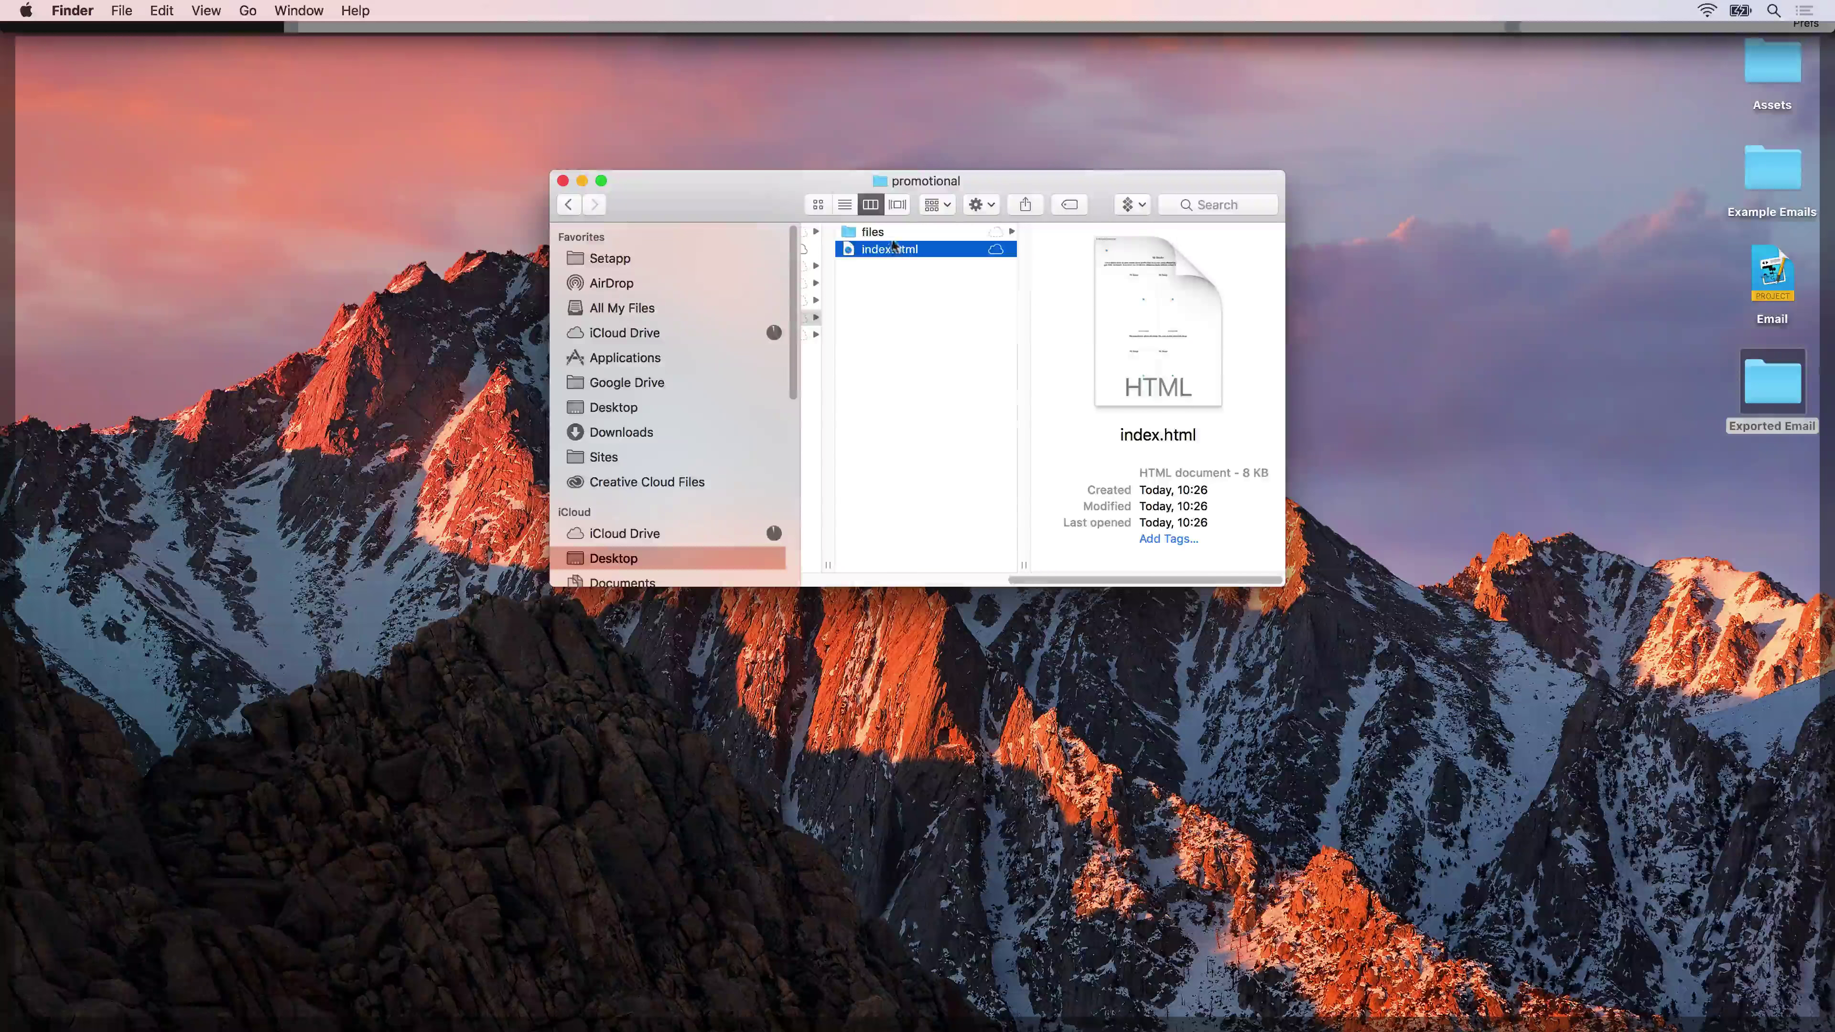
# Step: Compress the files folder and index.html into Archive.zip
pyautogui.keyDown('shift'); pyautogui.click(885, 232); pyautogui.keyUp('shift')
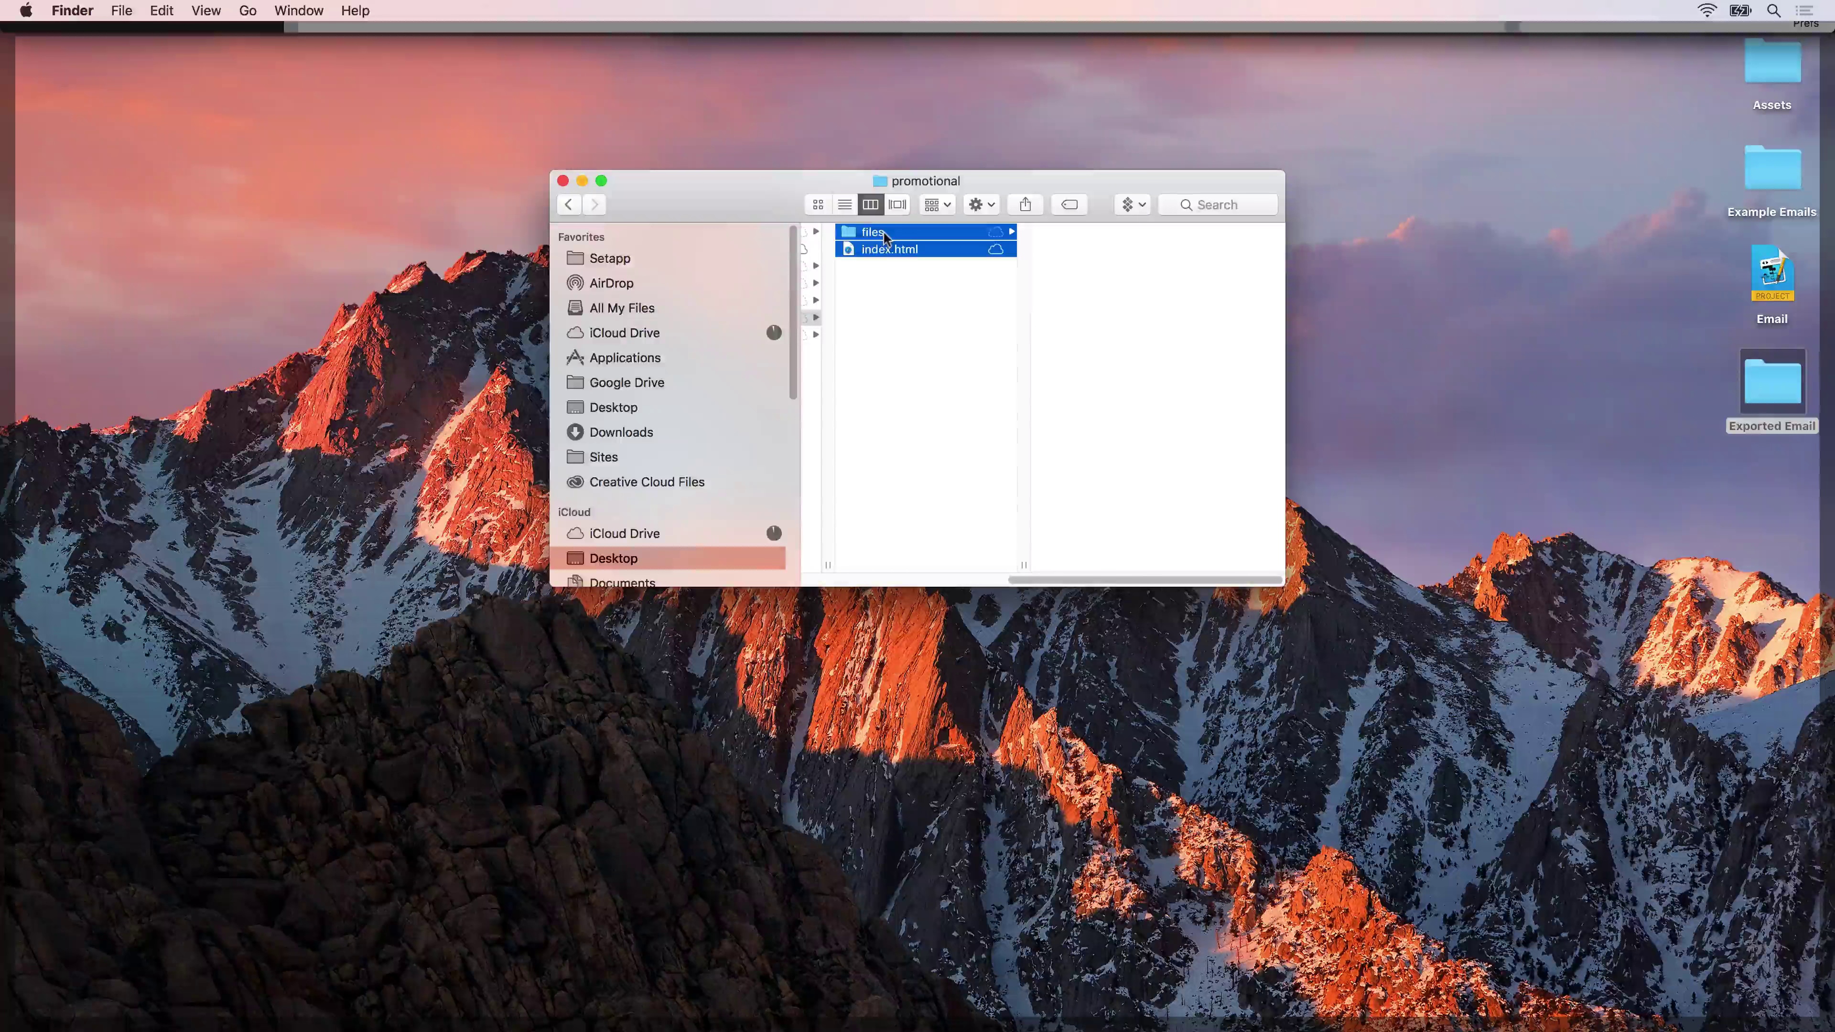
pyautogui.rightClick(886, 237)
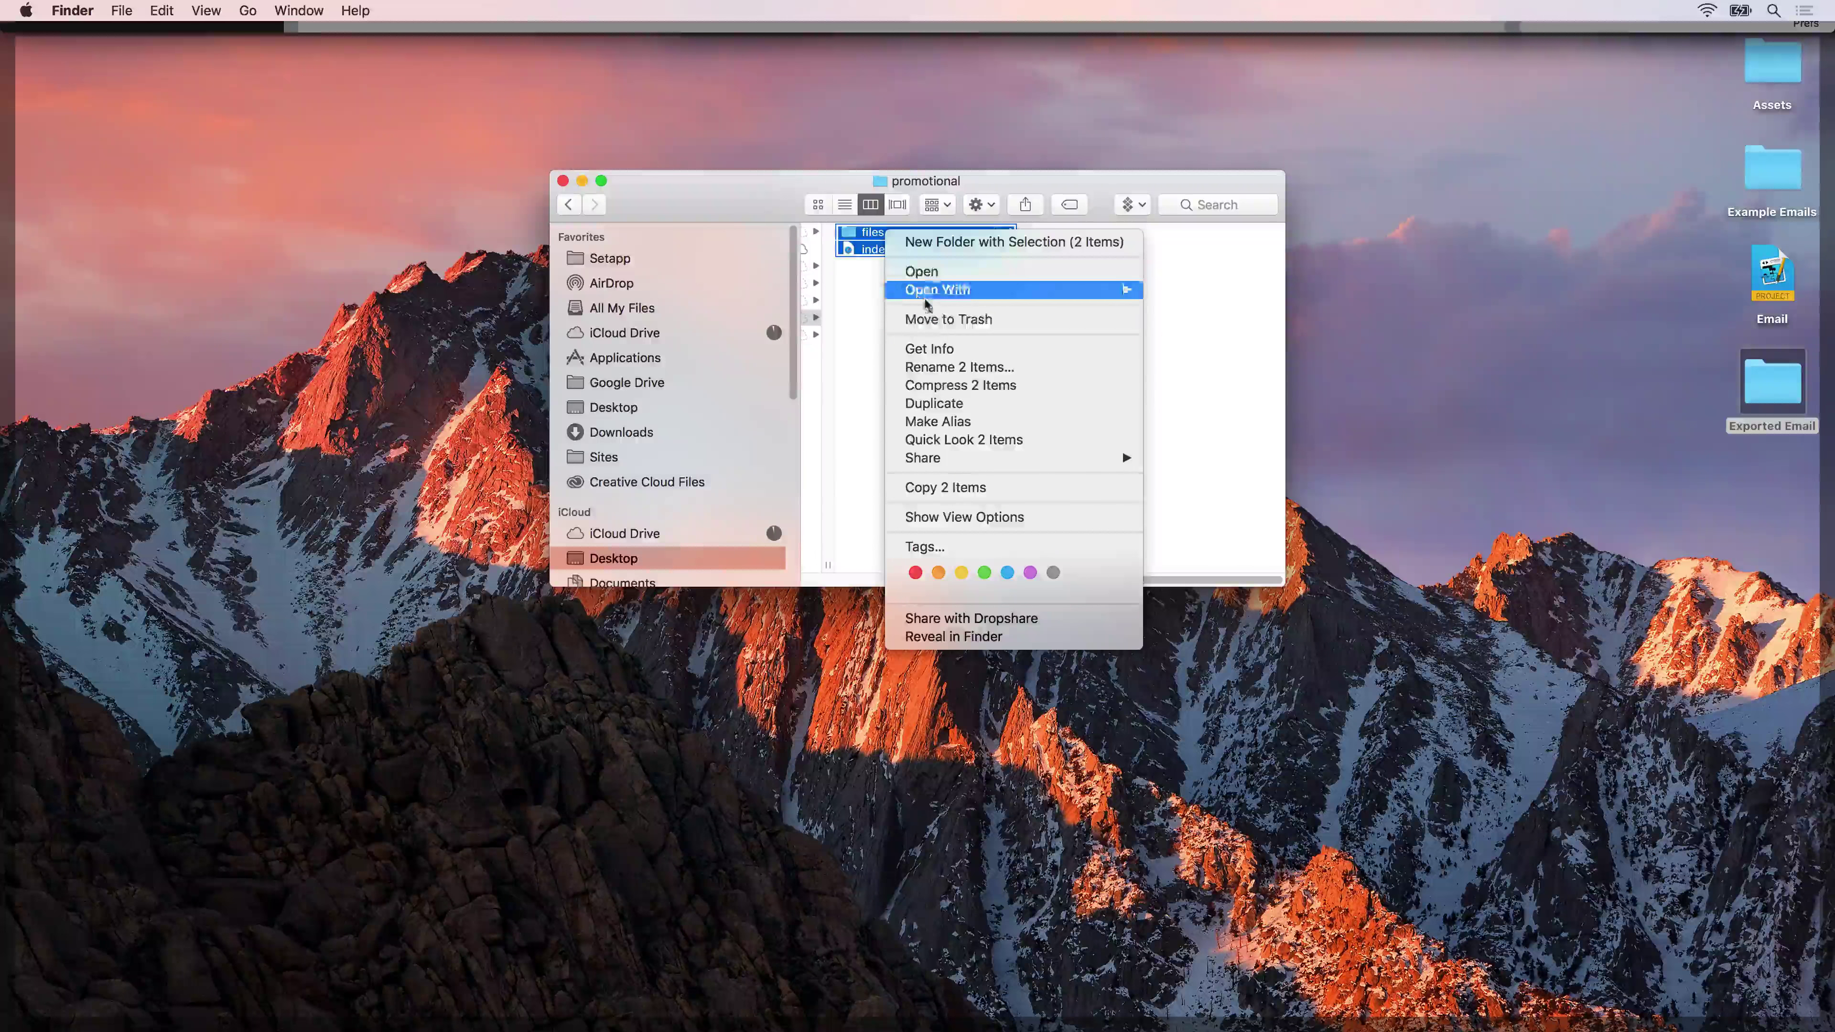
pyautogui.click(993, 386)
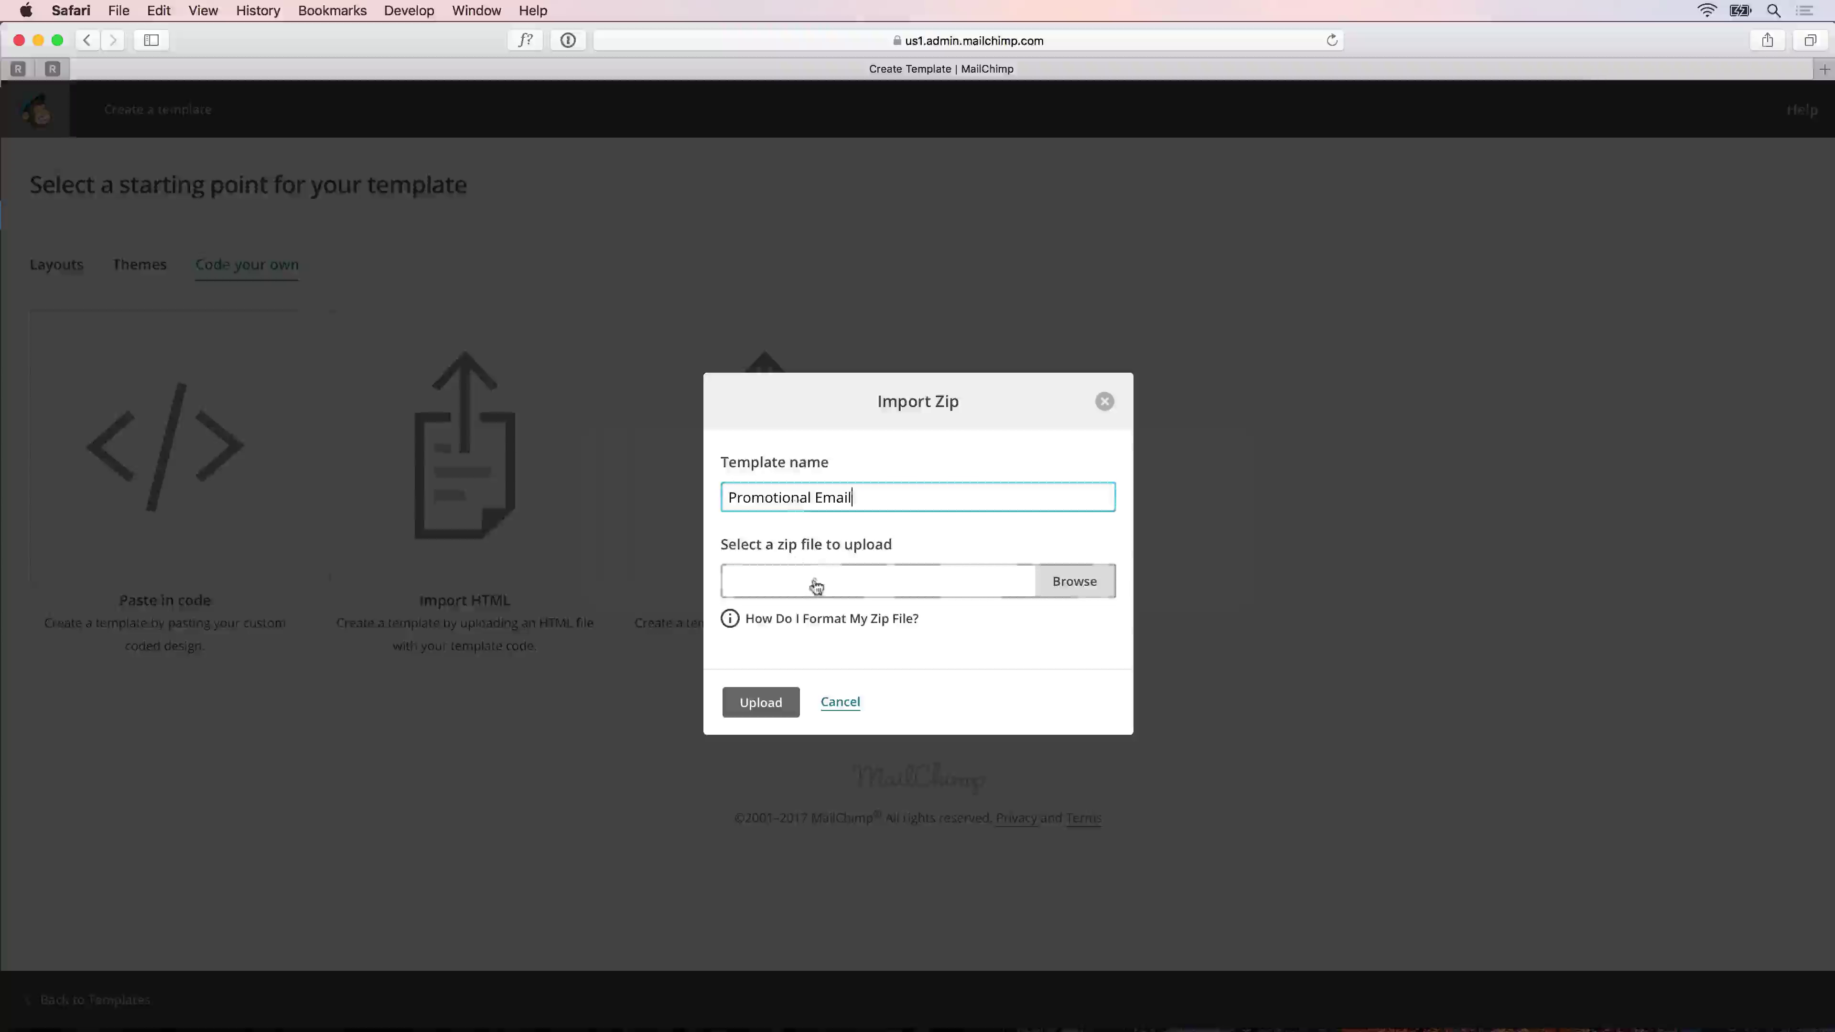
# Step: Upload Exported Email/promotional/Archive.zip as the Promotional Email template
pyautogui.click(818, 583)
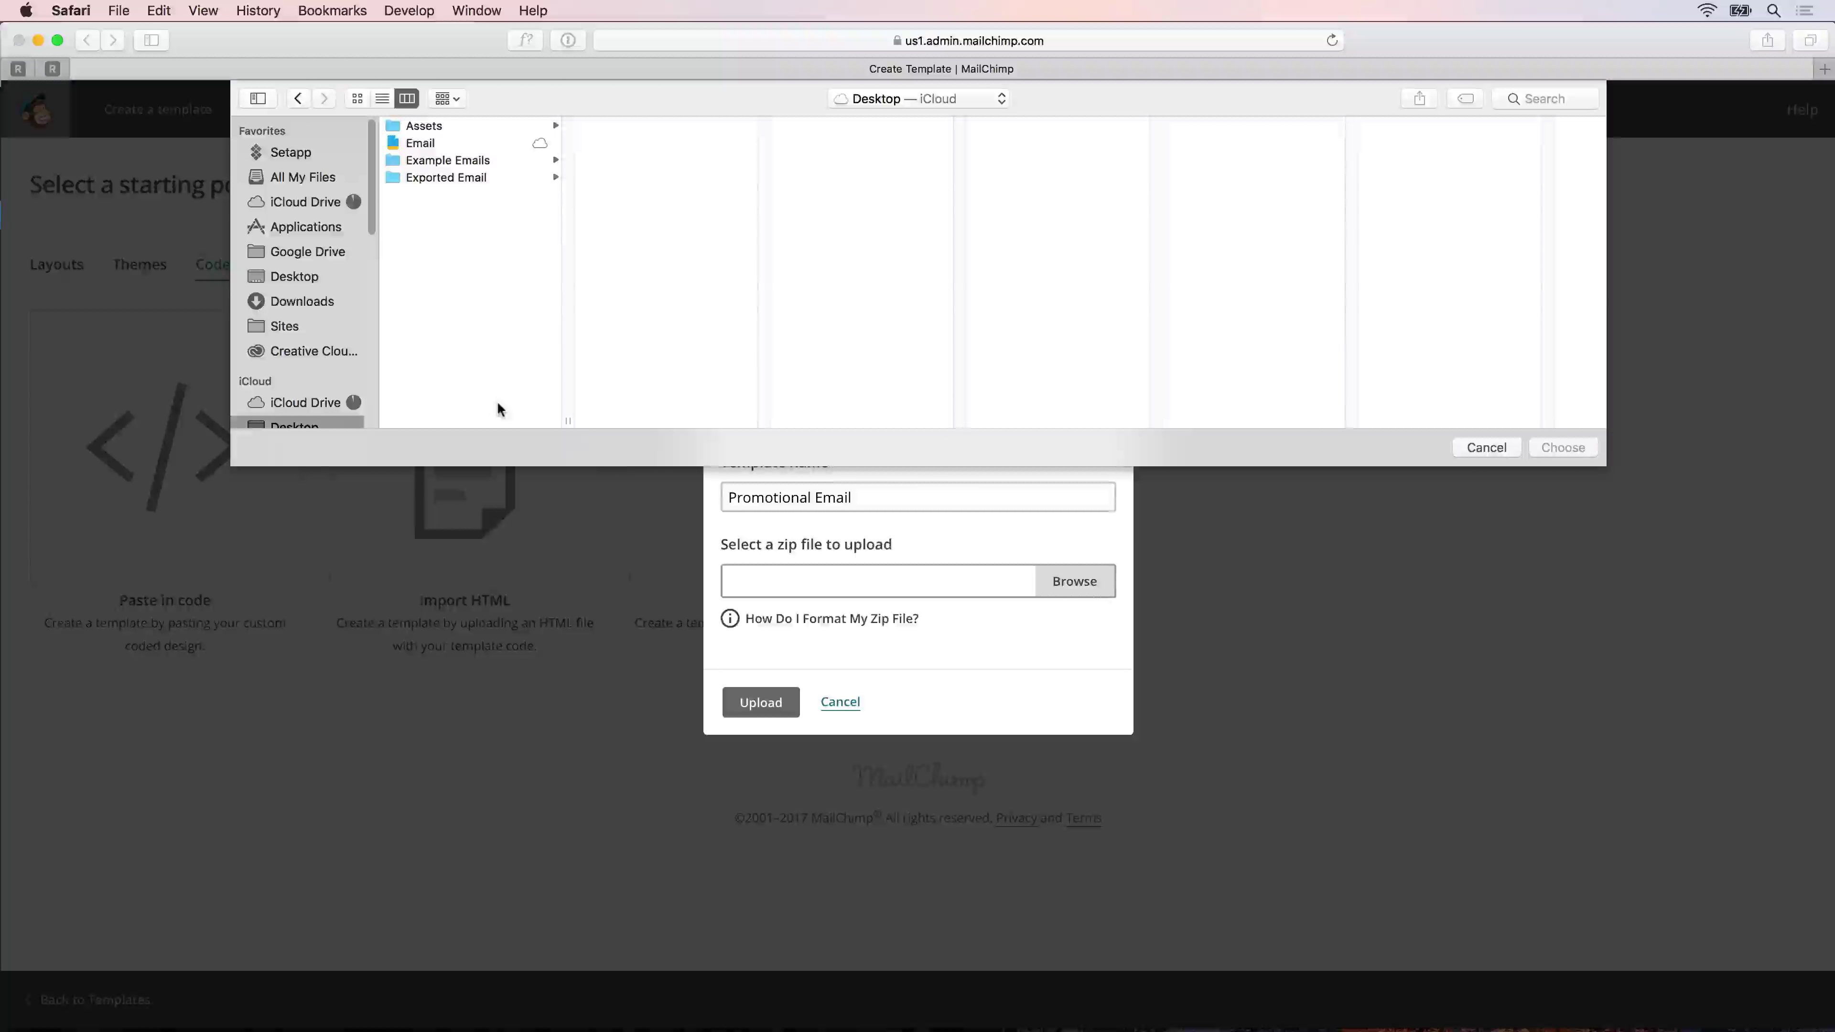
pyautogui.click(463, 178)
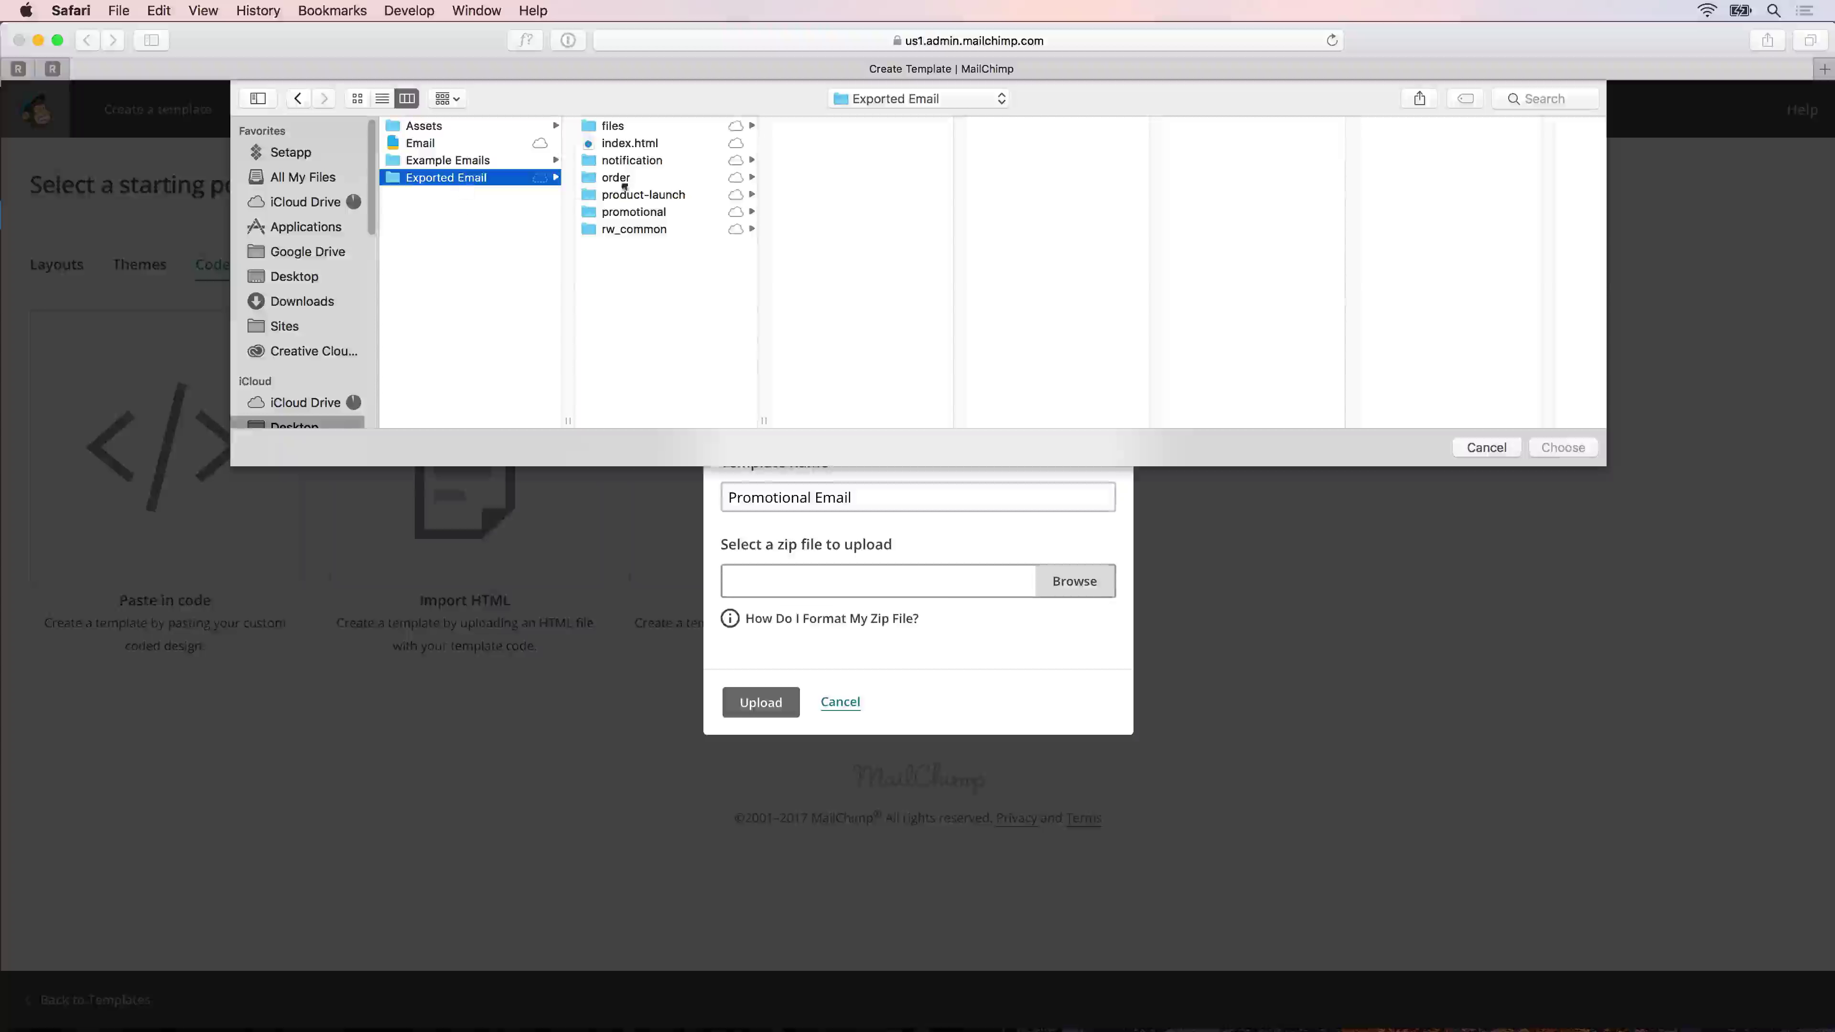
pyautogui.click(634, 212)
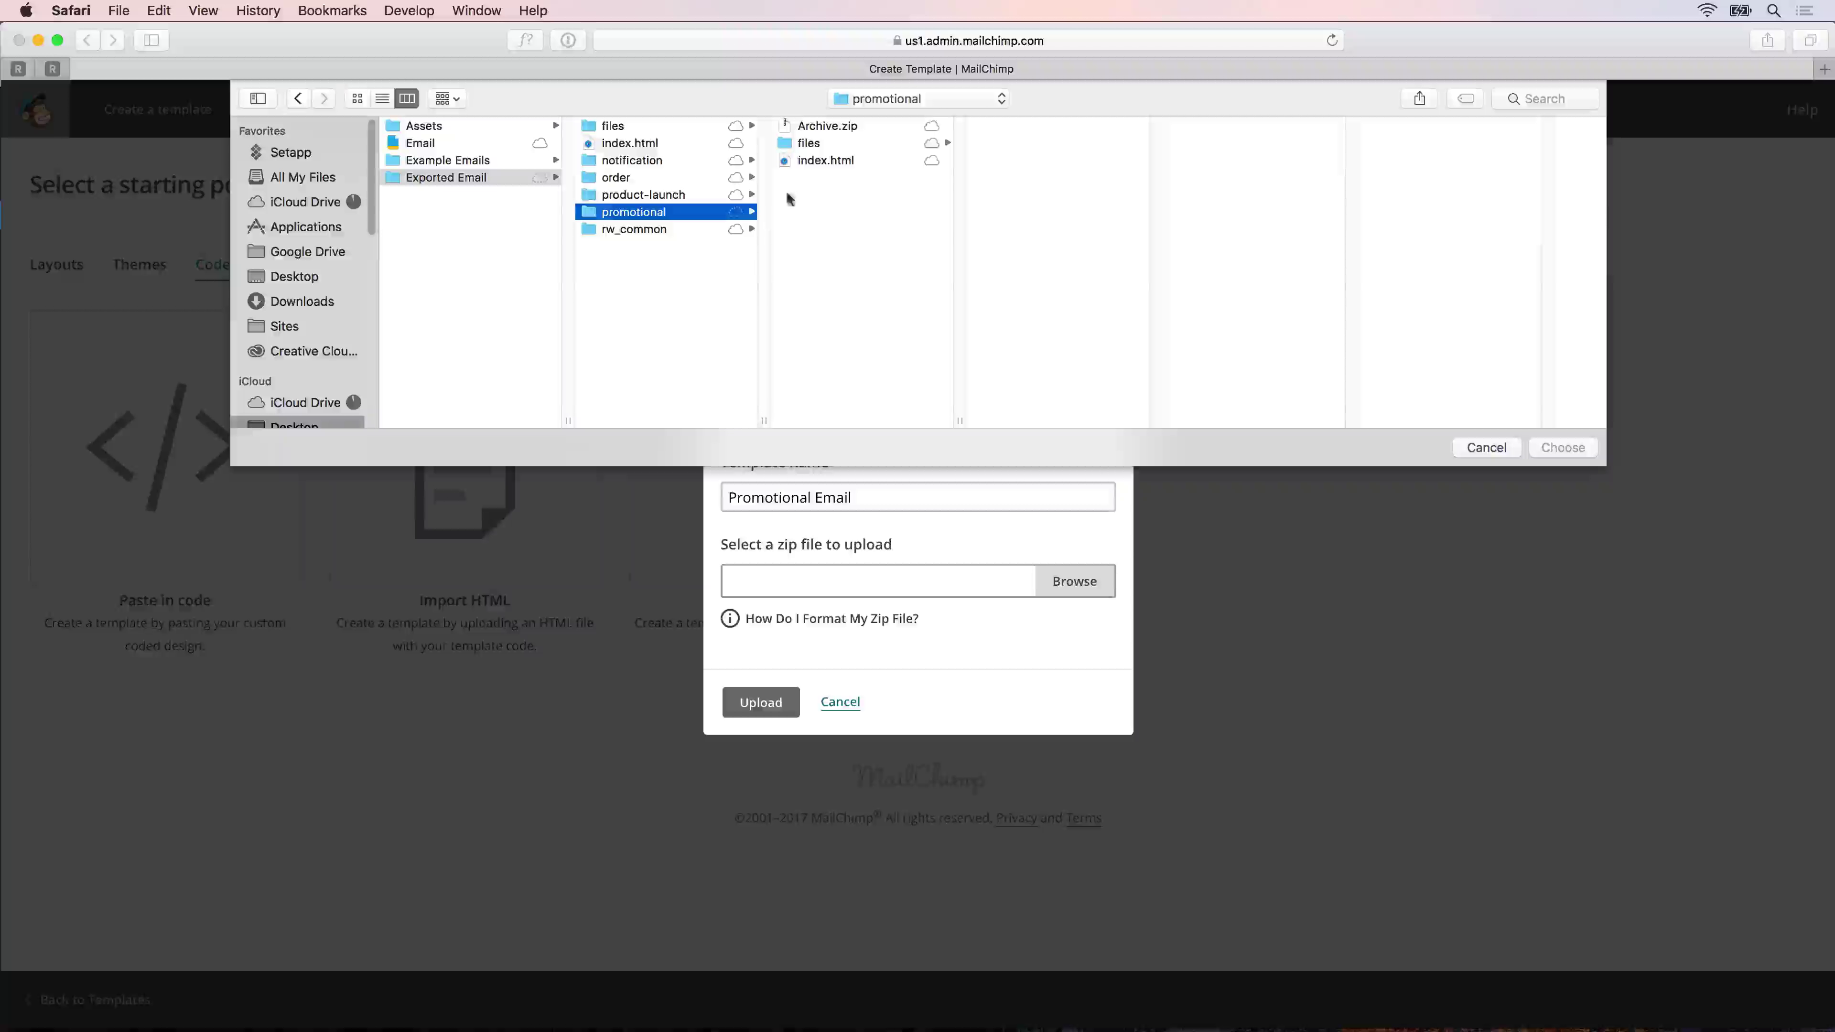
pyautogui.click(807, 128)
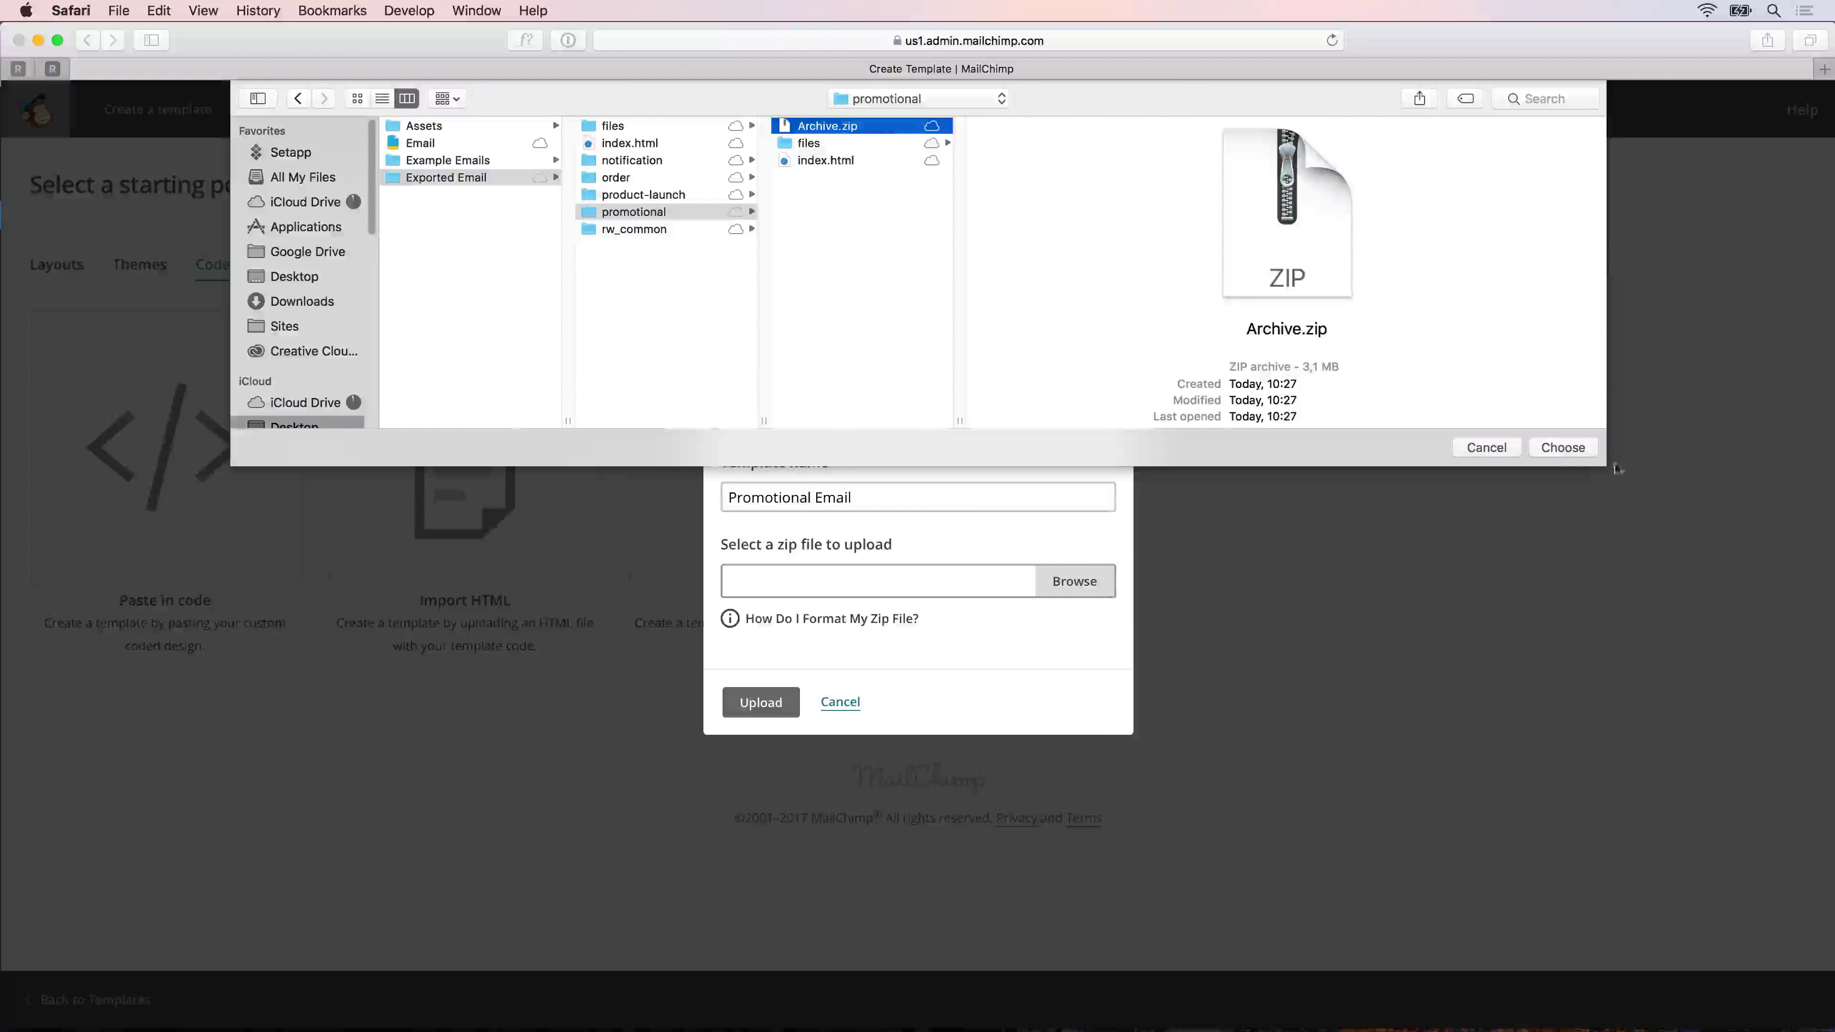
pyautogui.click(1563, 447)
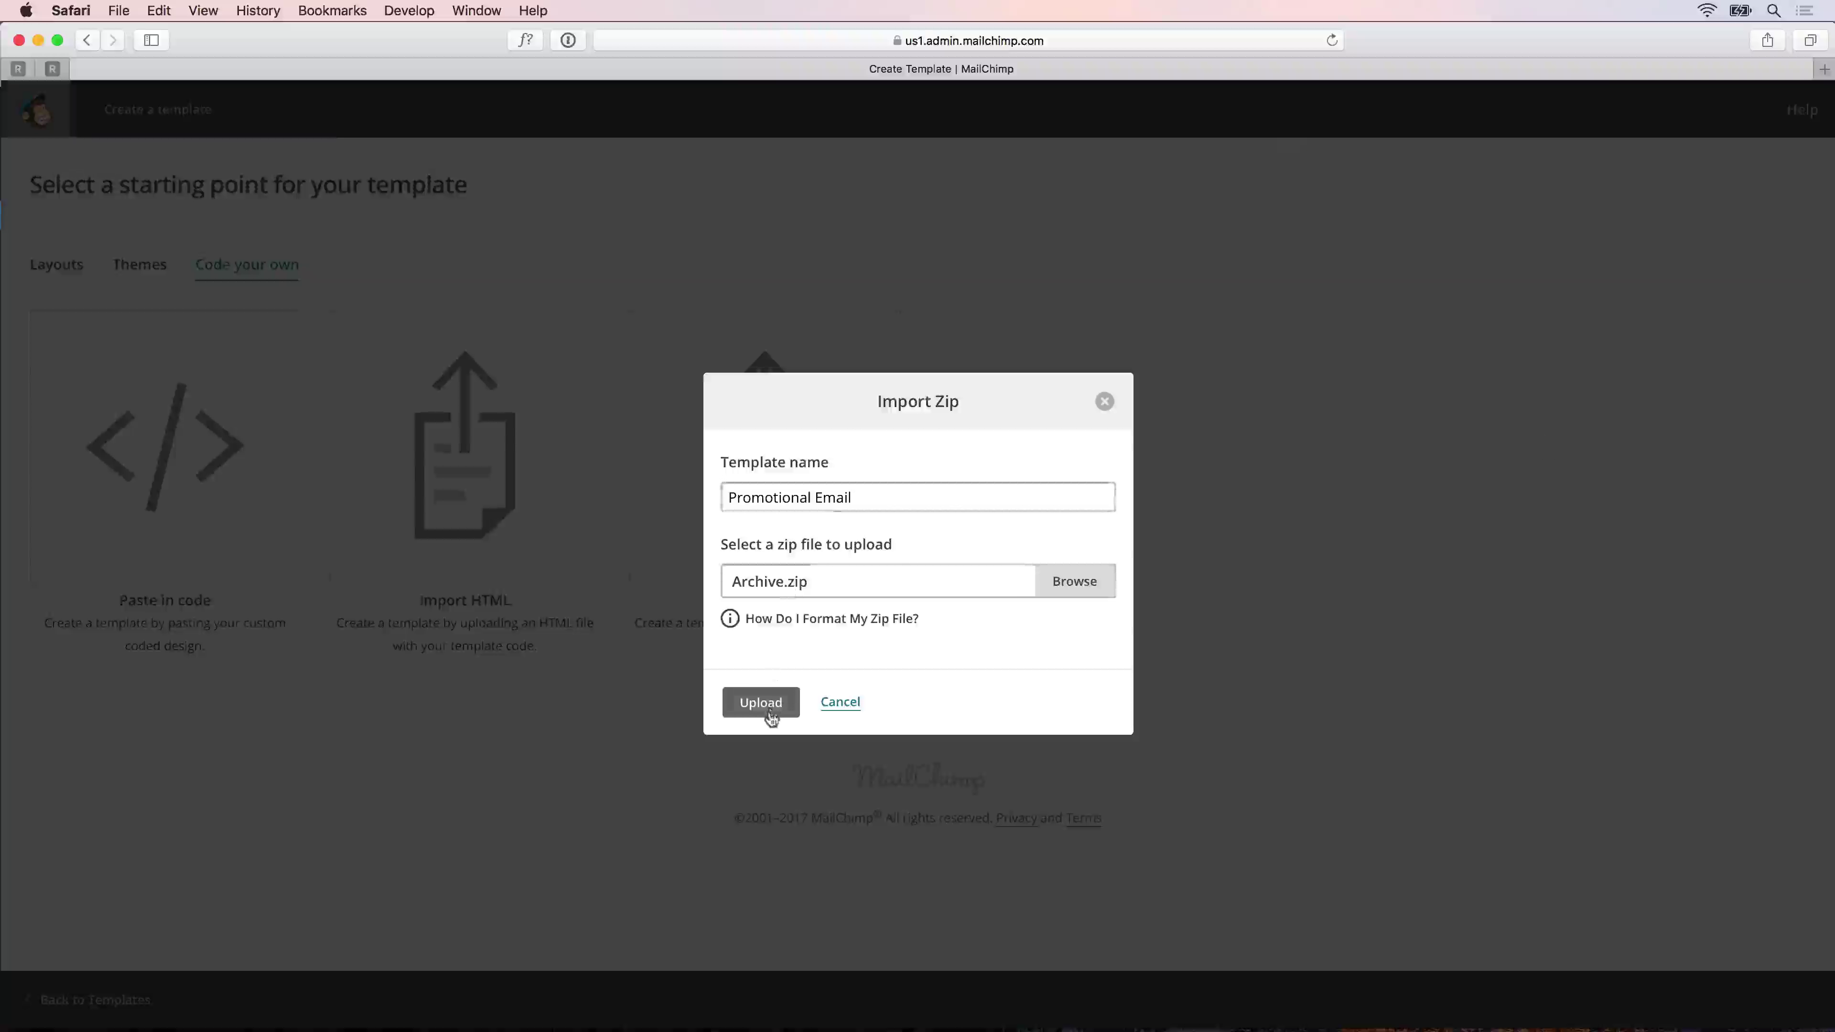
pyautogui.click(762, 703)
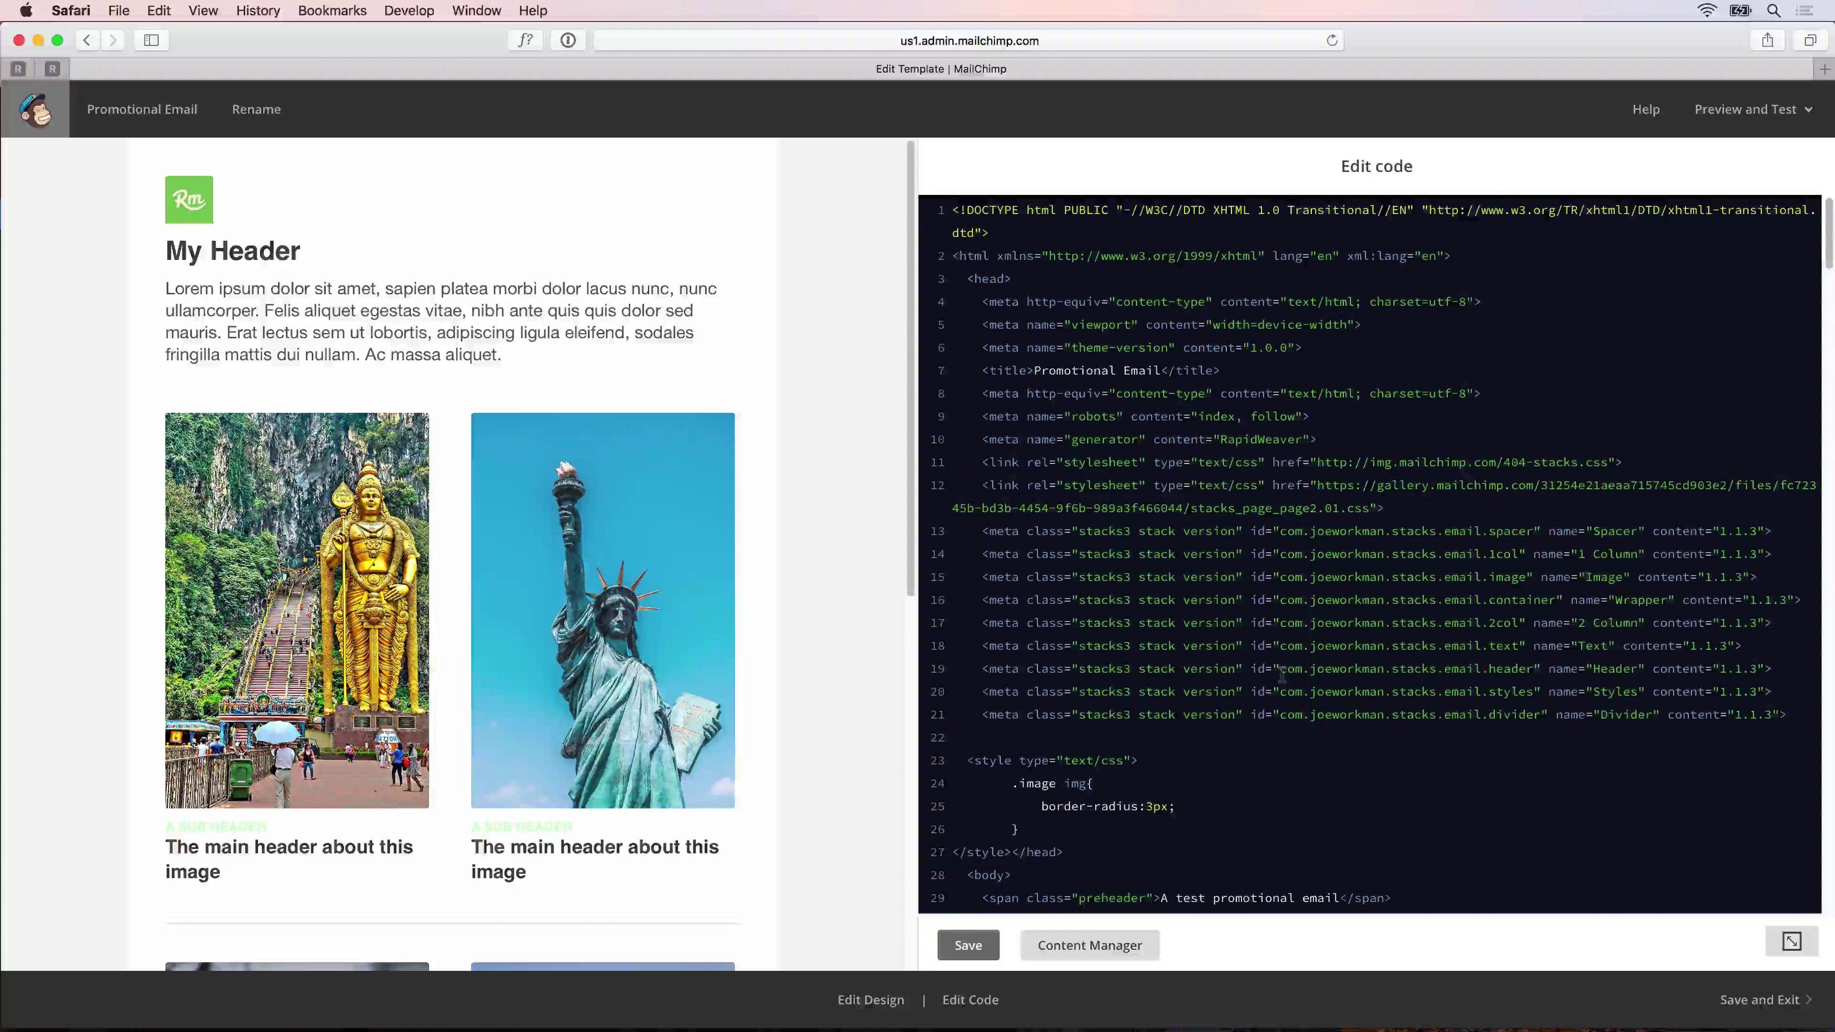
# Step: Load the statue image's address in a new tab to confirm it's hosted on rapidweaver.email
pyautogui.rightClick(341, 515)
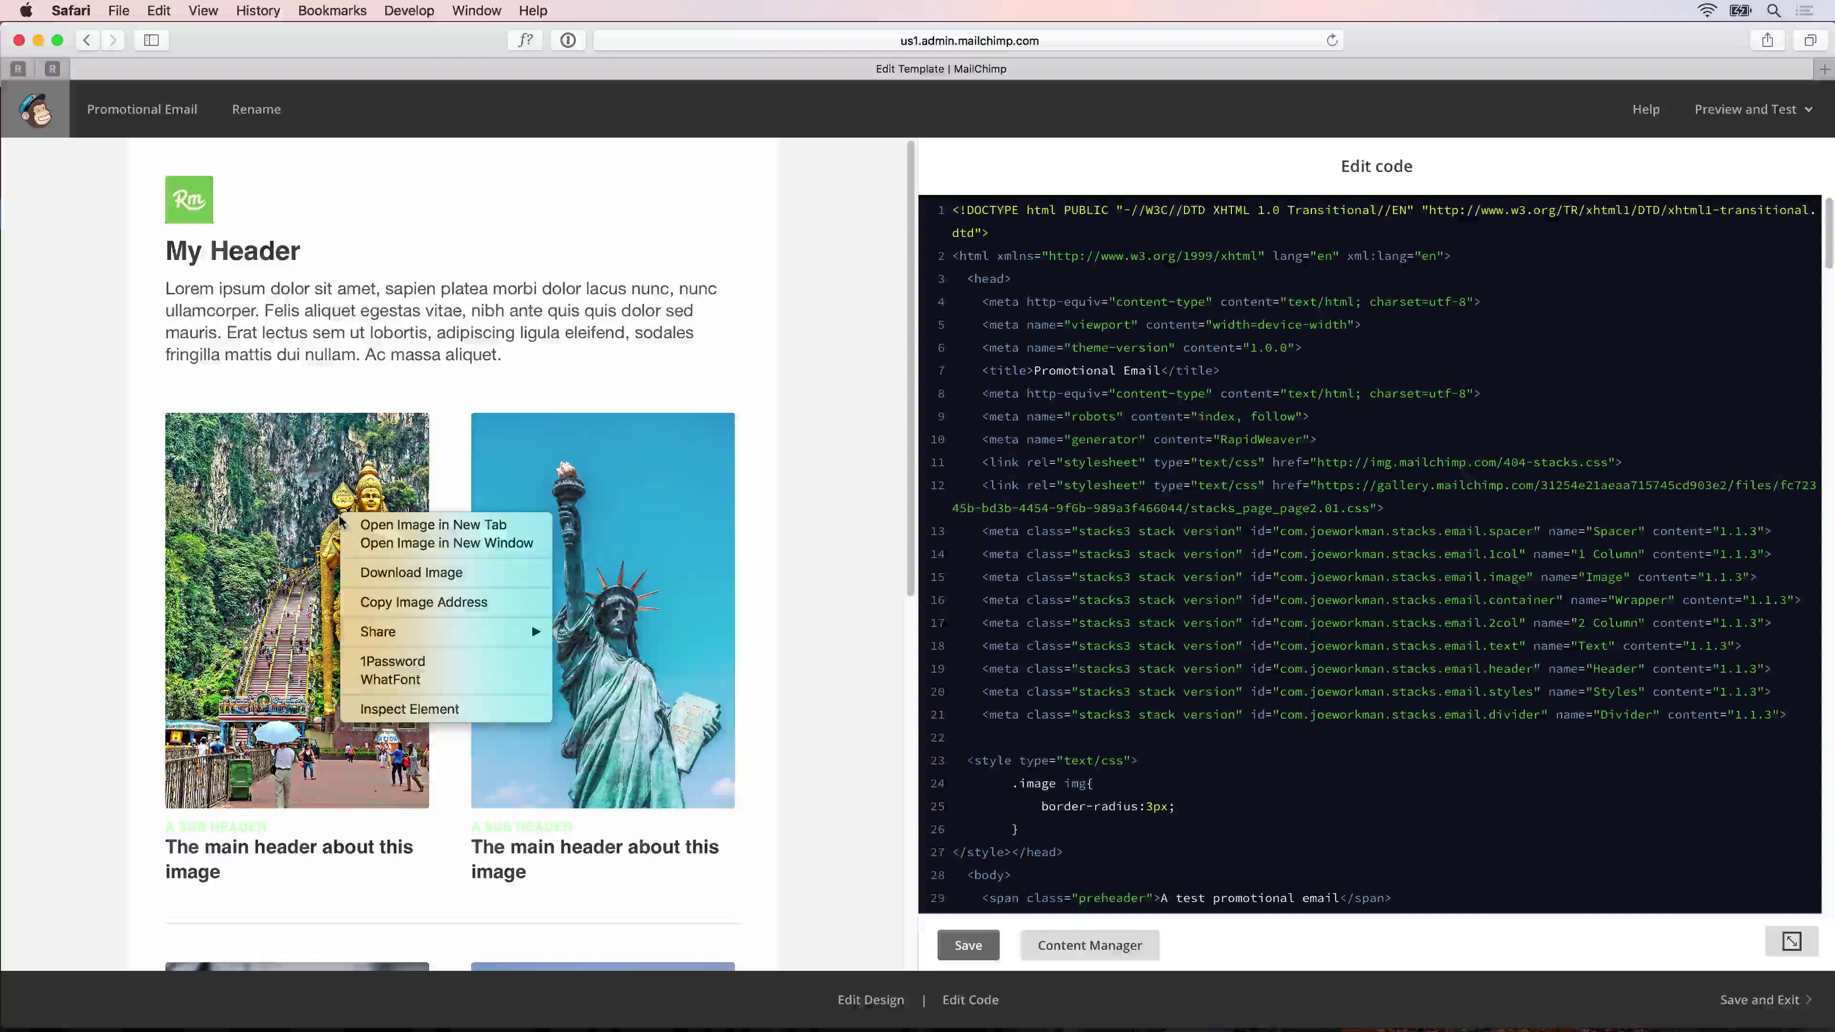
pyautogui.click(422, 603)
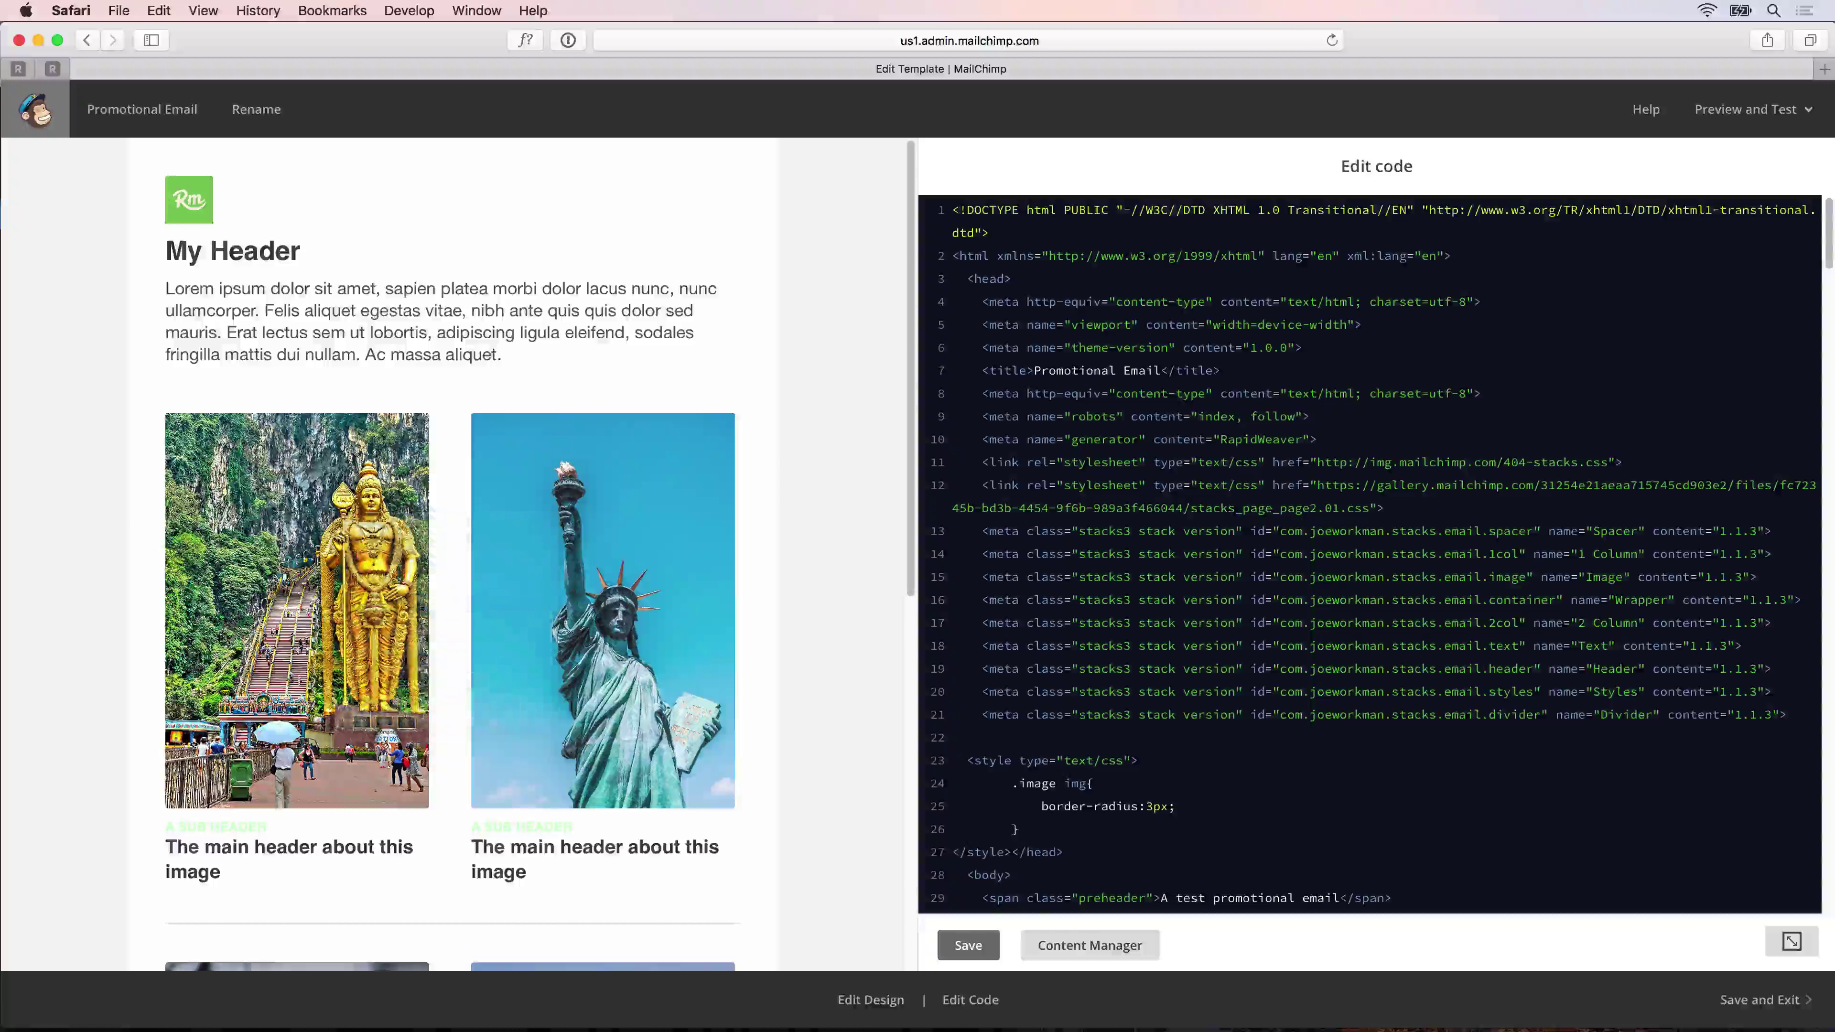
pyautogui.press('super+t')
pyautogui.press('super+v')
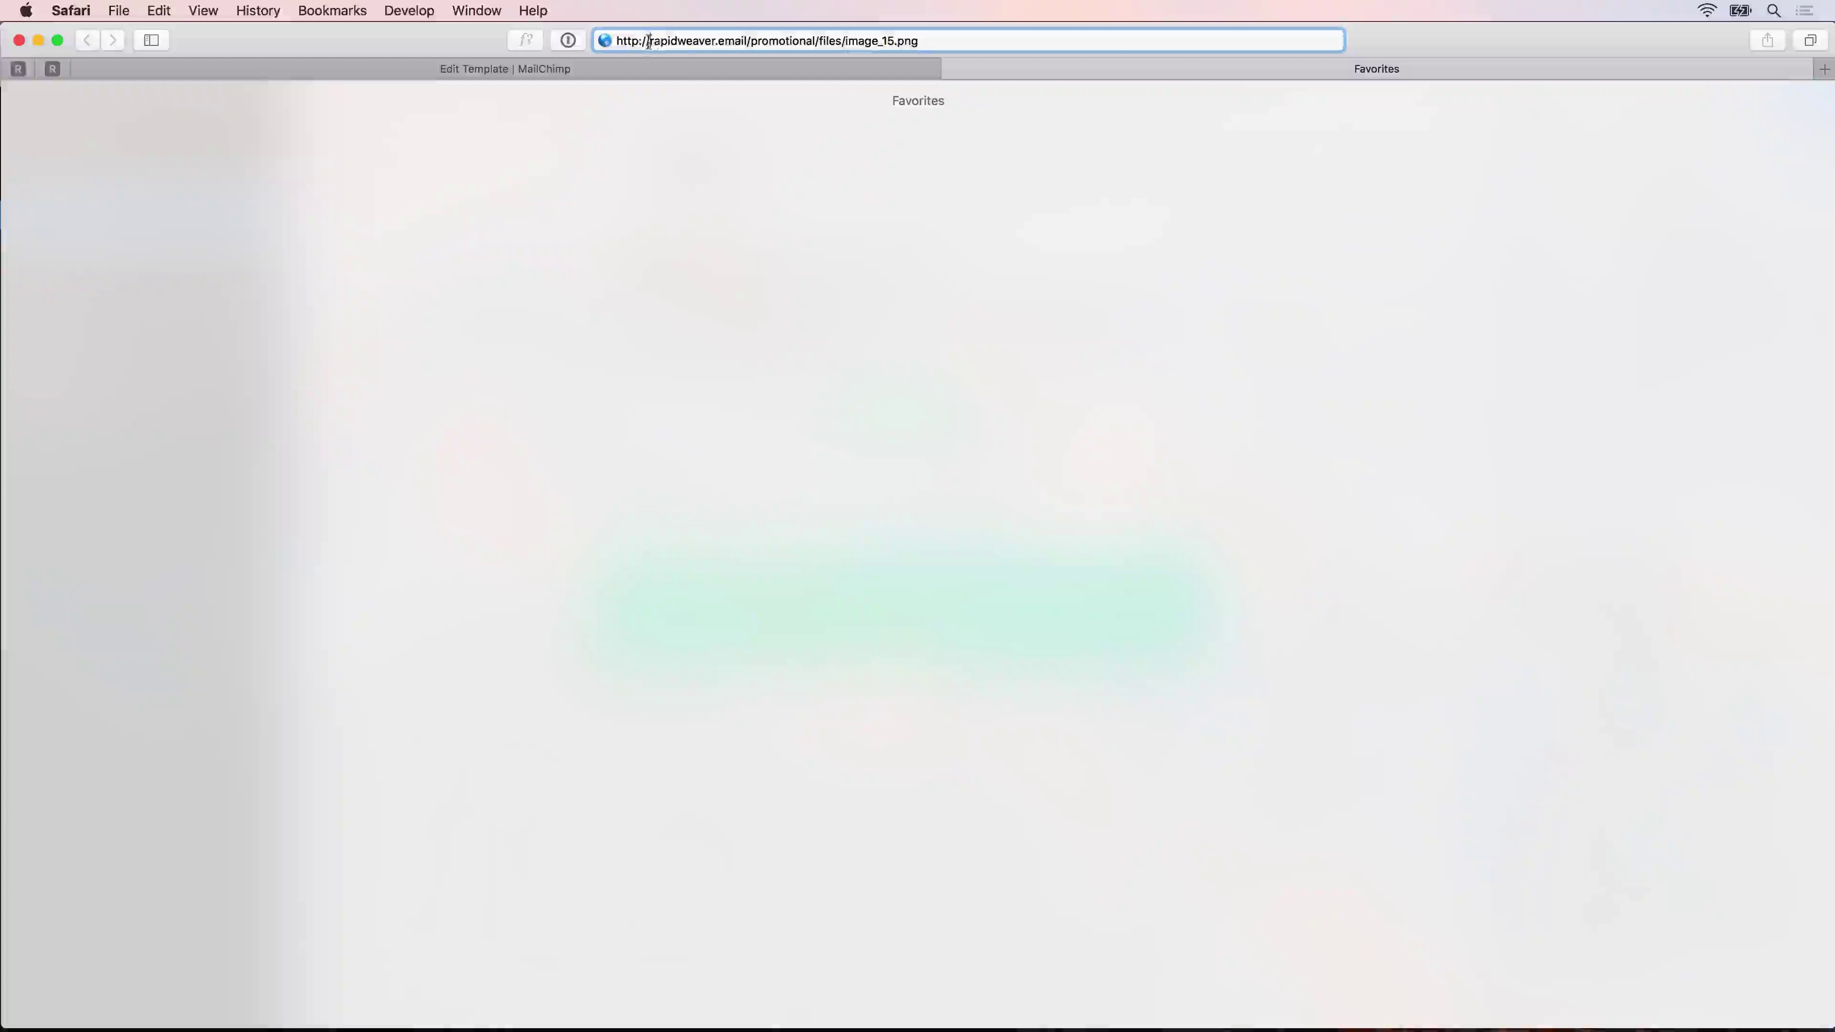
pyautogui.moveTo(649, 41); pyautogui.dragTo(736, 45)
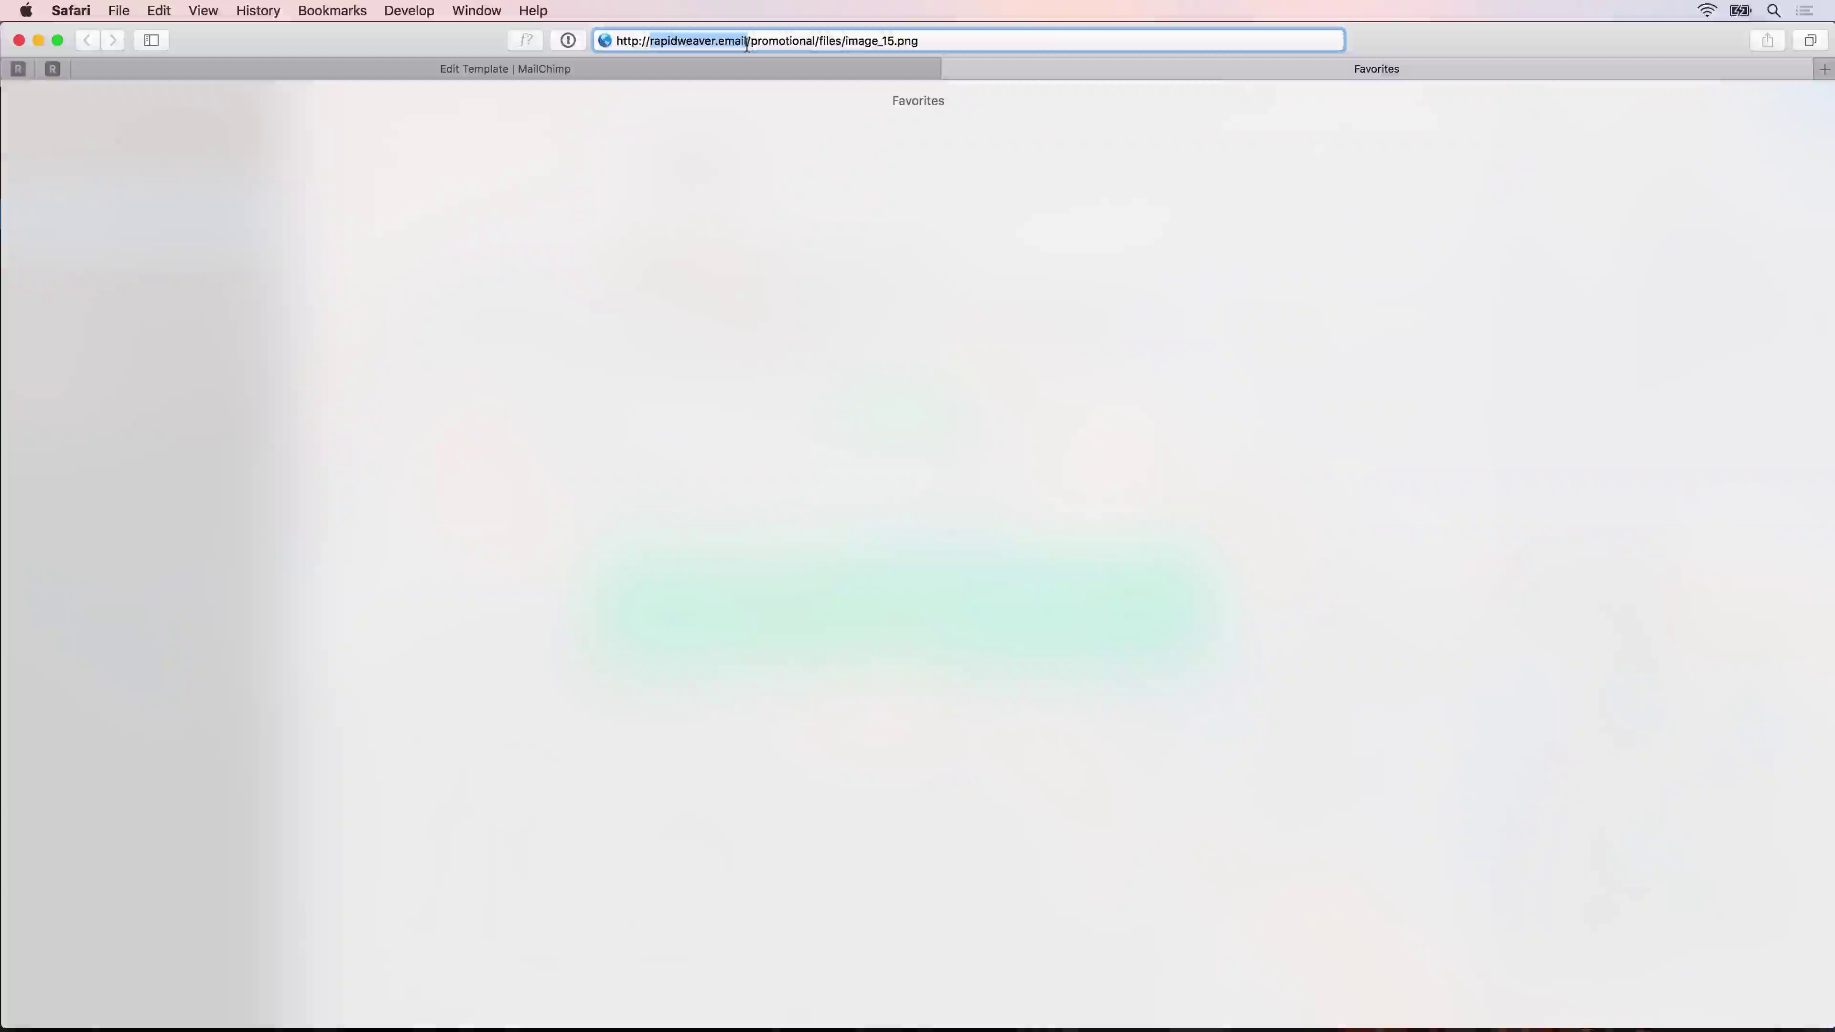
pyautogui.press('Return')
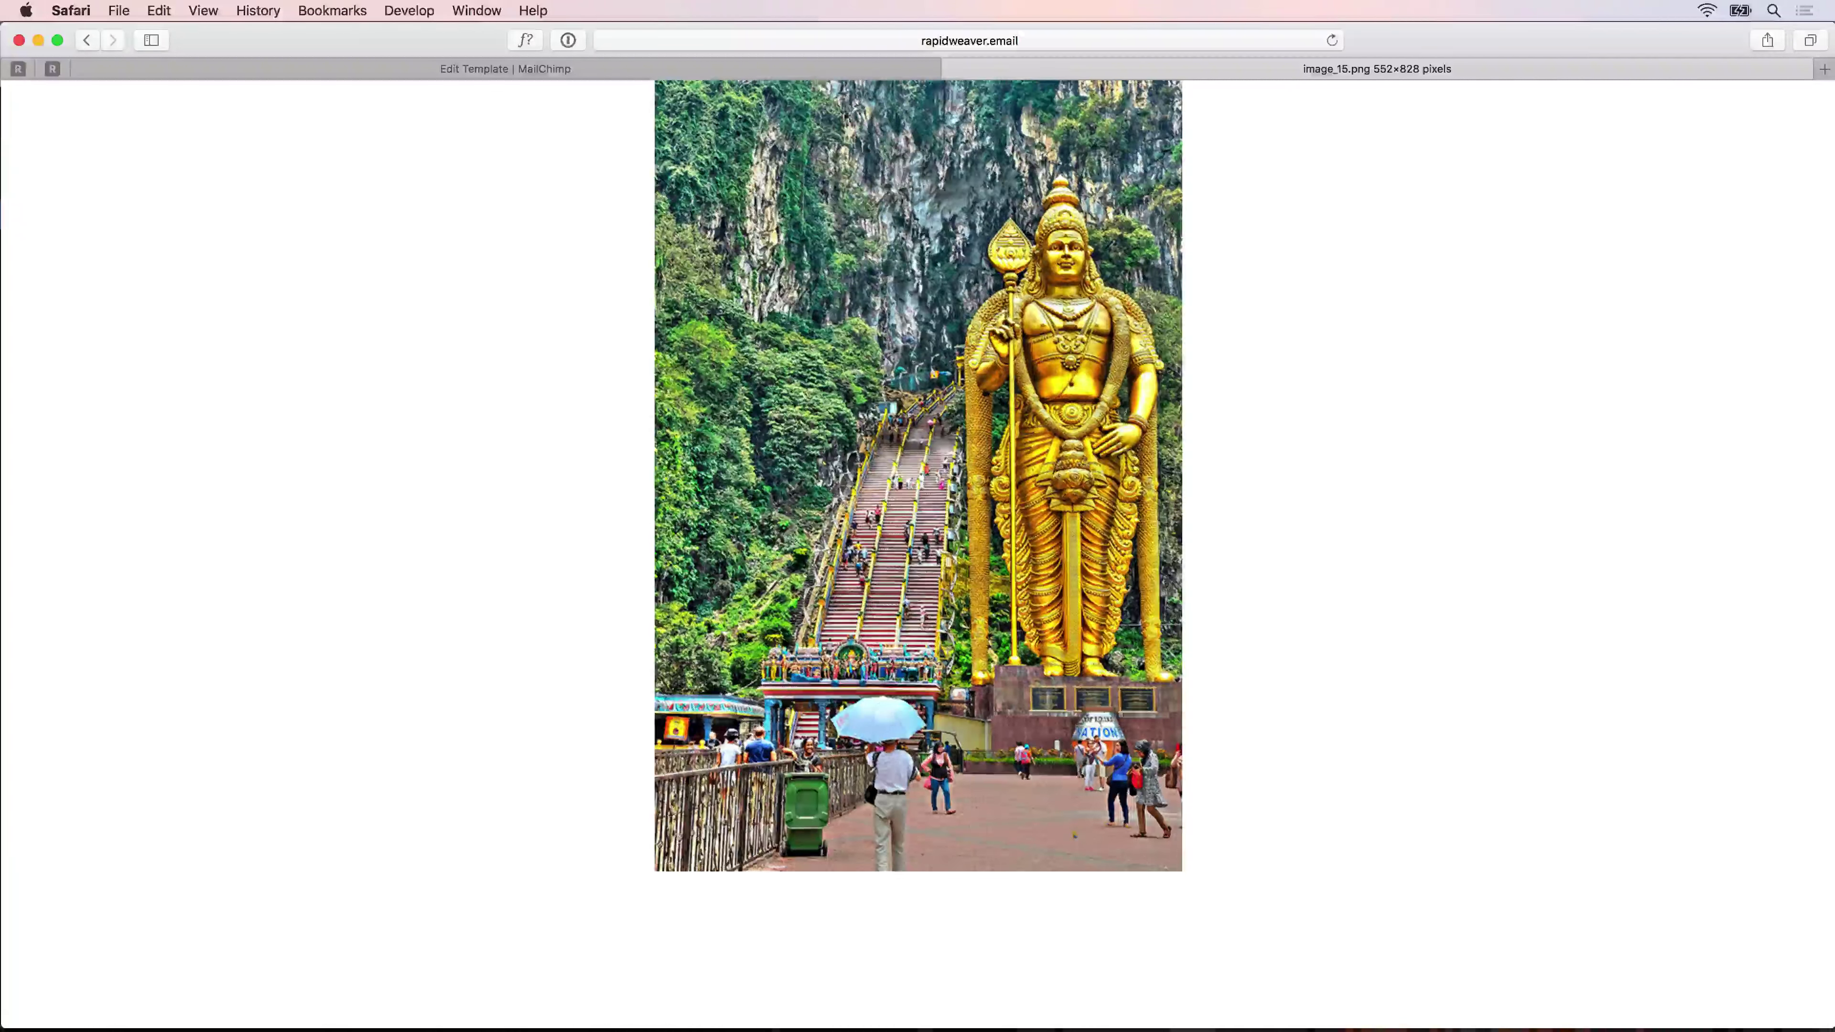
pyautogui.click(826, 69)
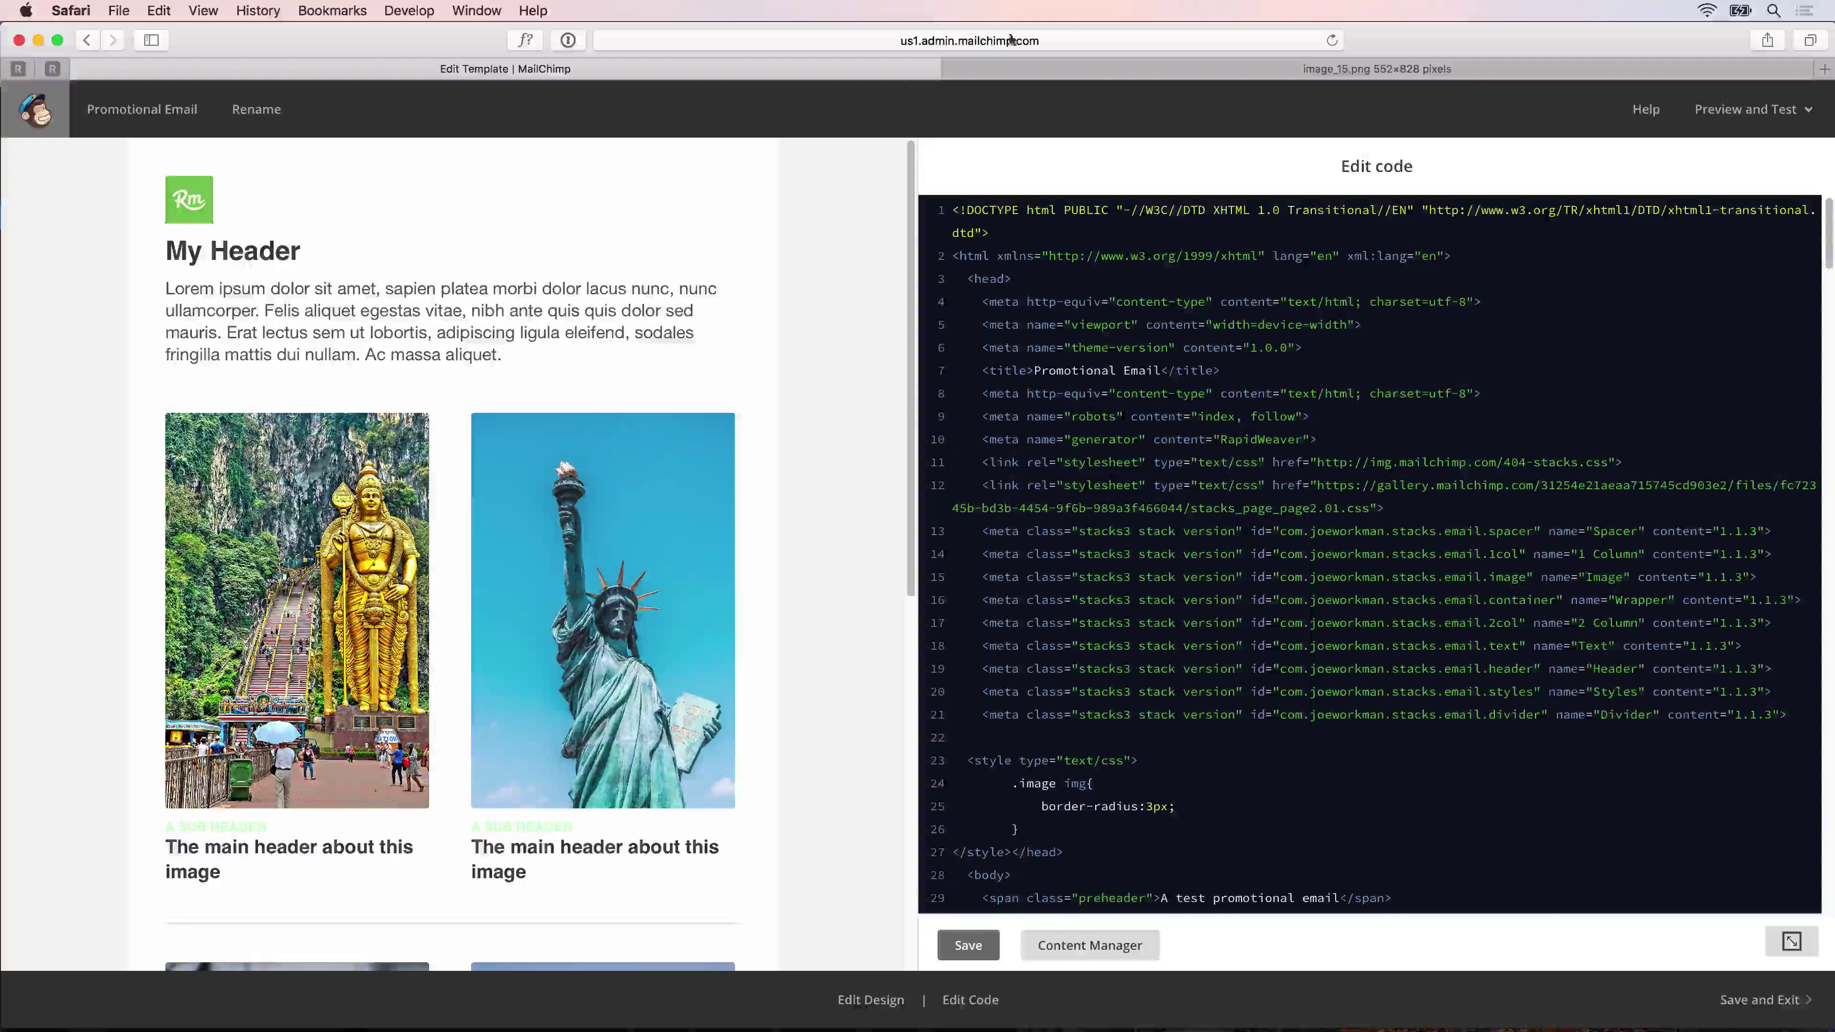
pyautogui.click(1156, 68)
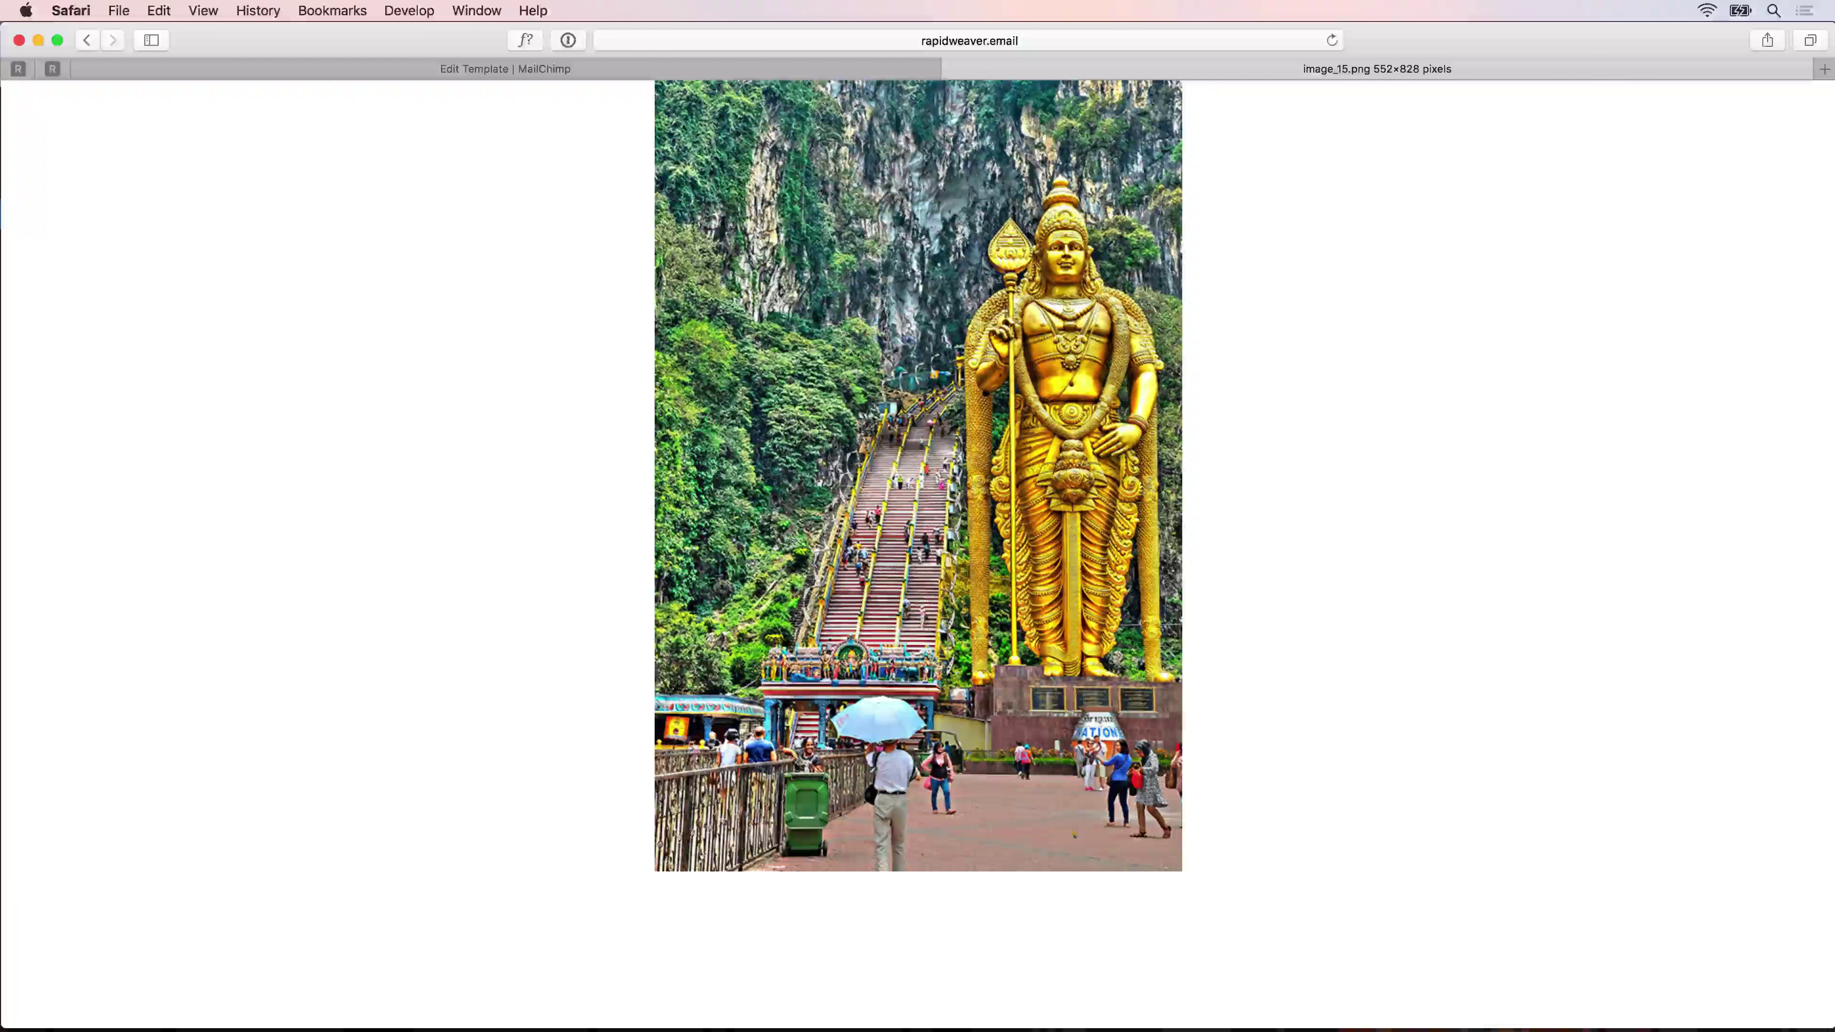
pyautogui.hotkey('ctrl', 'shift', 'Tab')
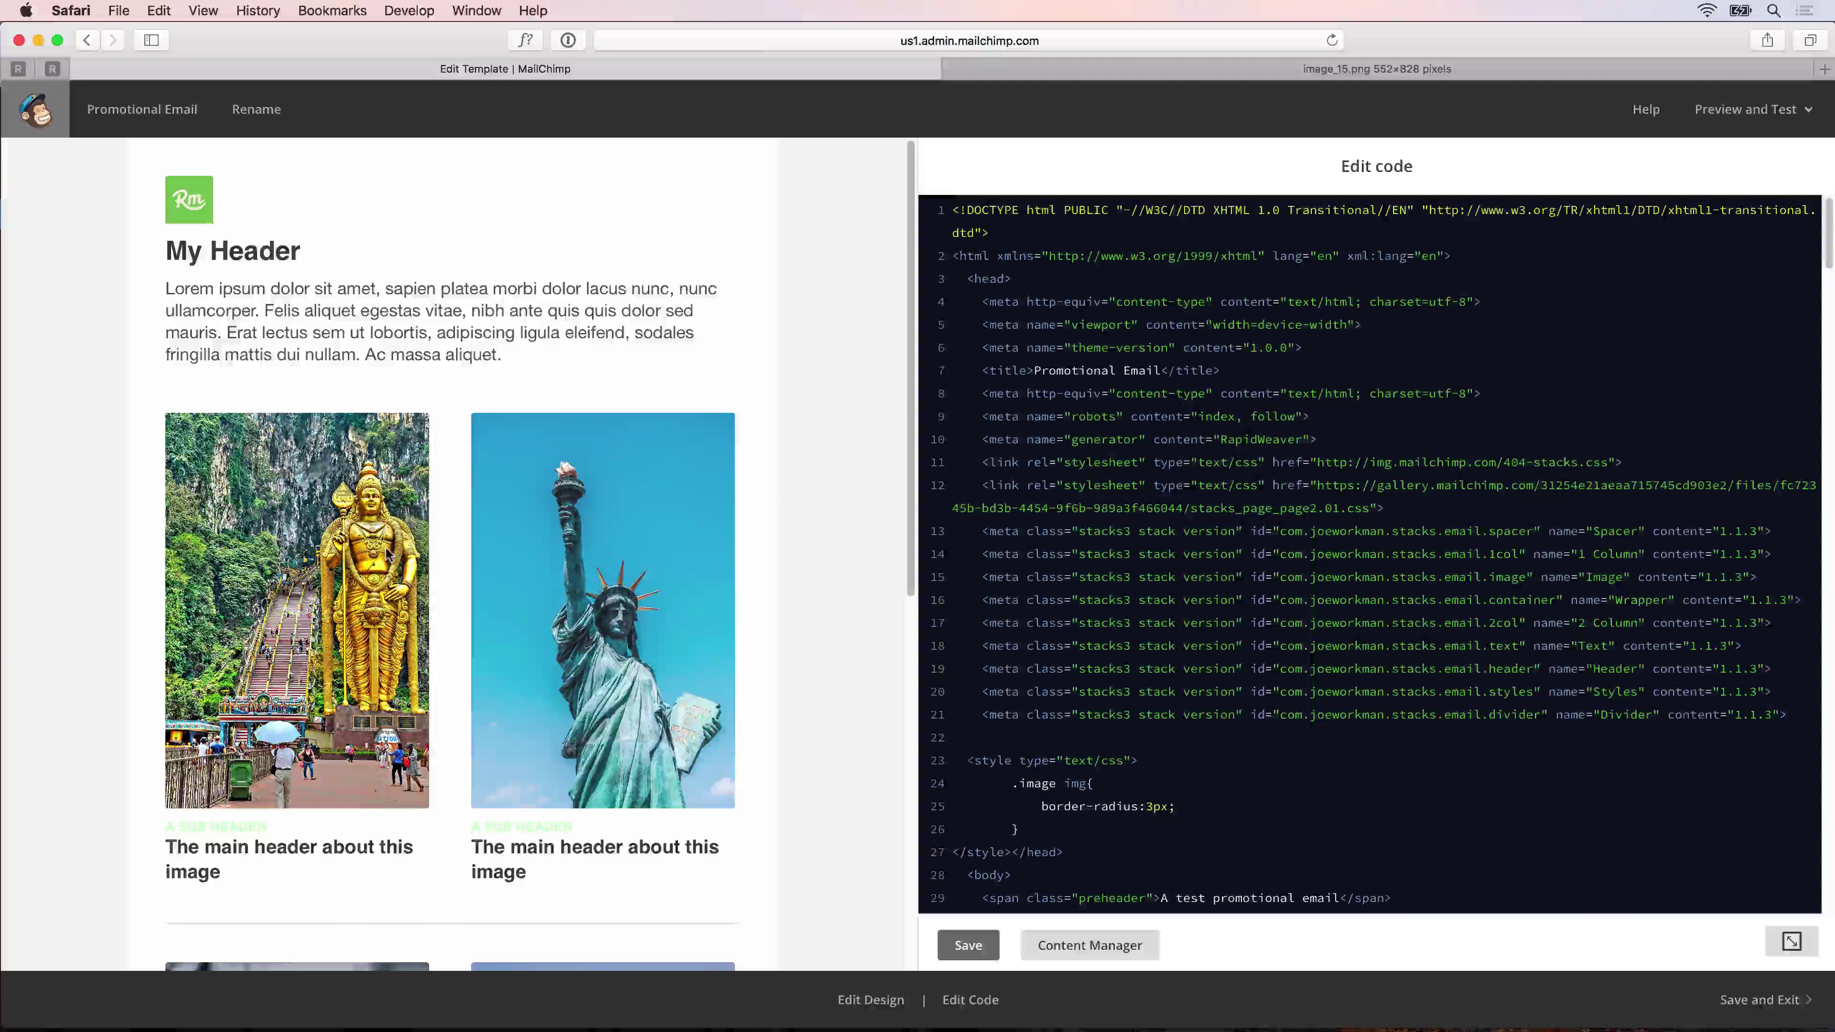
# Step: Launch Transmit from Spotlight
pyautogui.press('super+space')
pyautogui.write('tra')
pyautogui.press('Return')
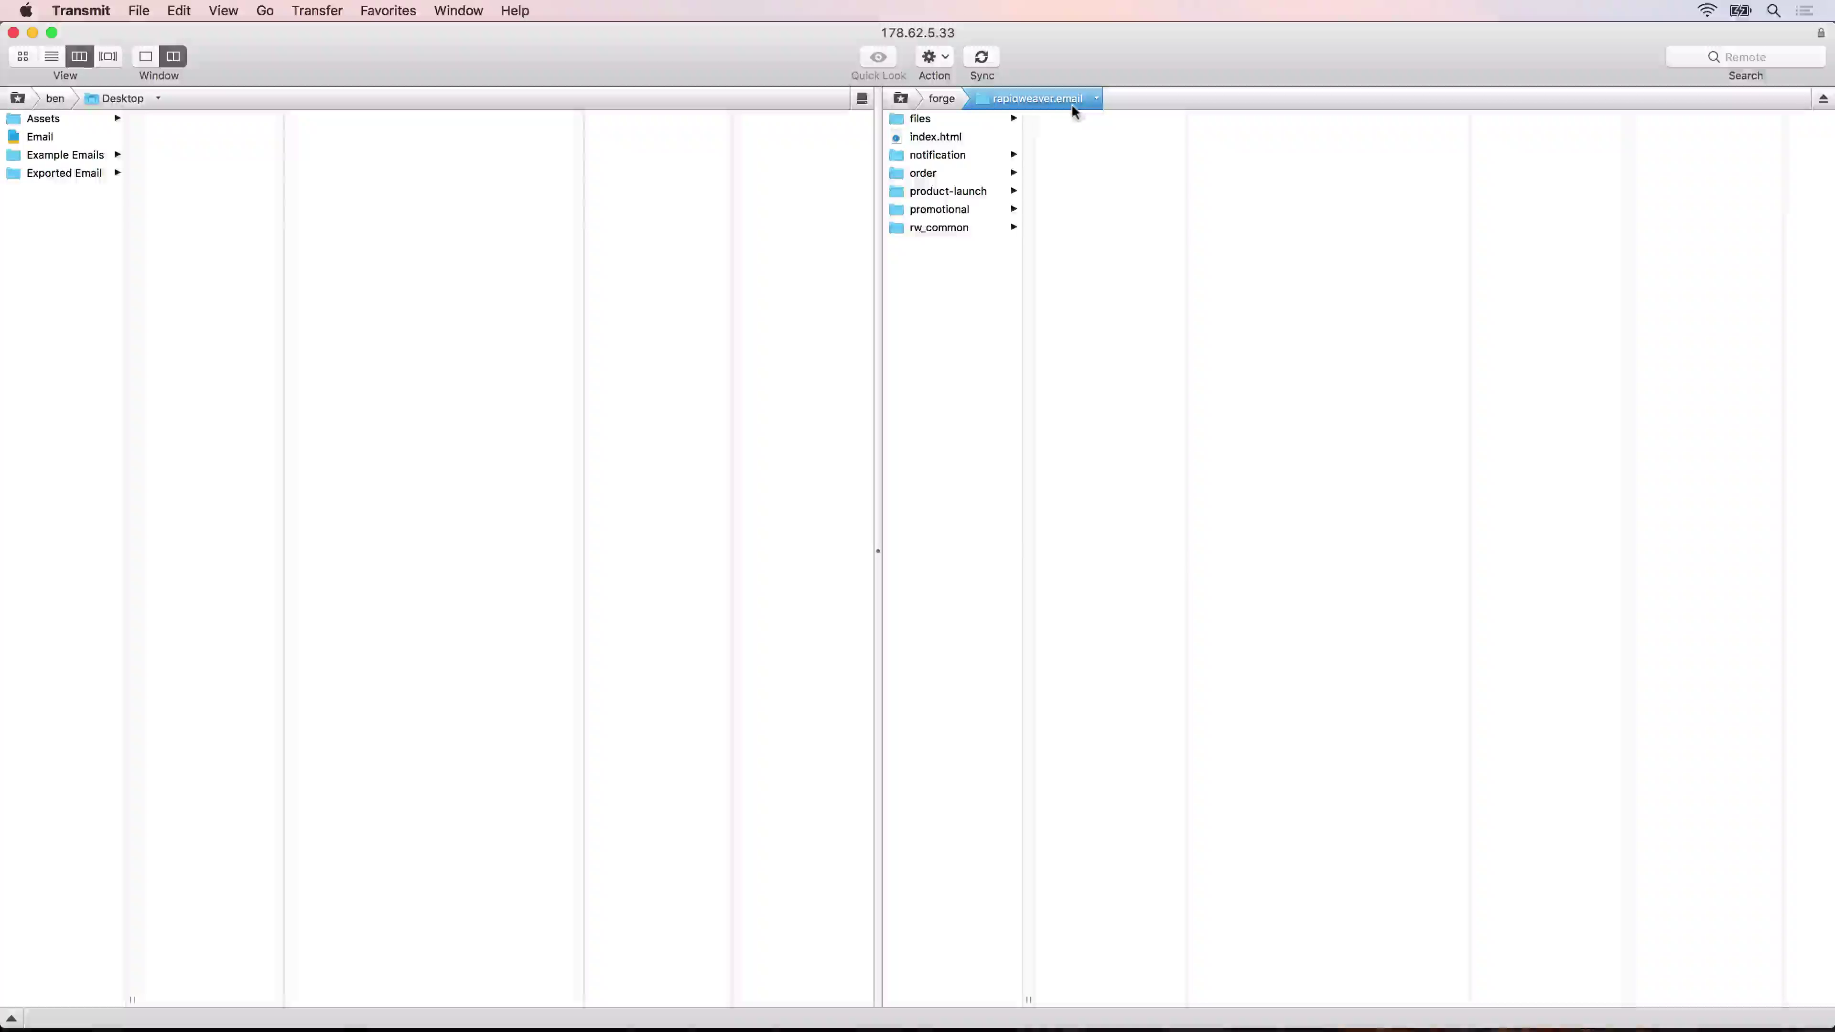
# Step: Delete all seven items in the server's rapidweaver.email folder, then return to Safari
pyautogui.click(960, 119)
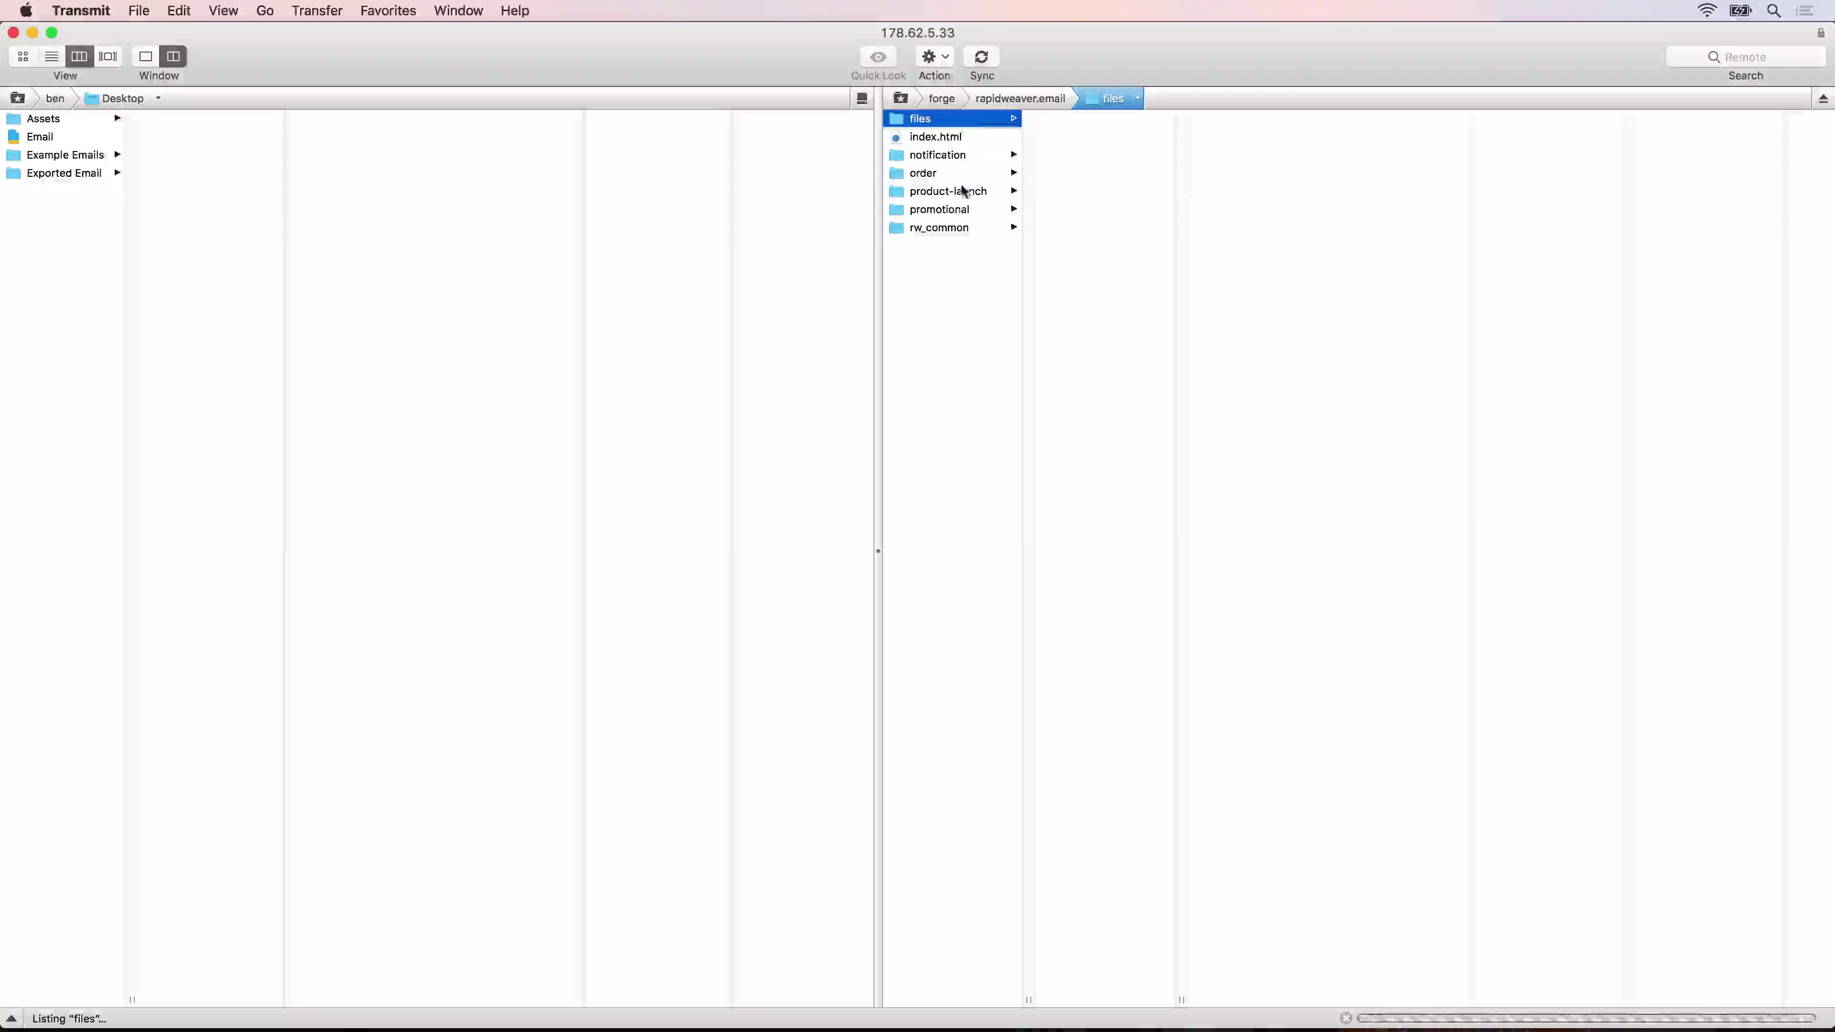
pyautogui.click(940, 285)
pyautogui.press('super+a')
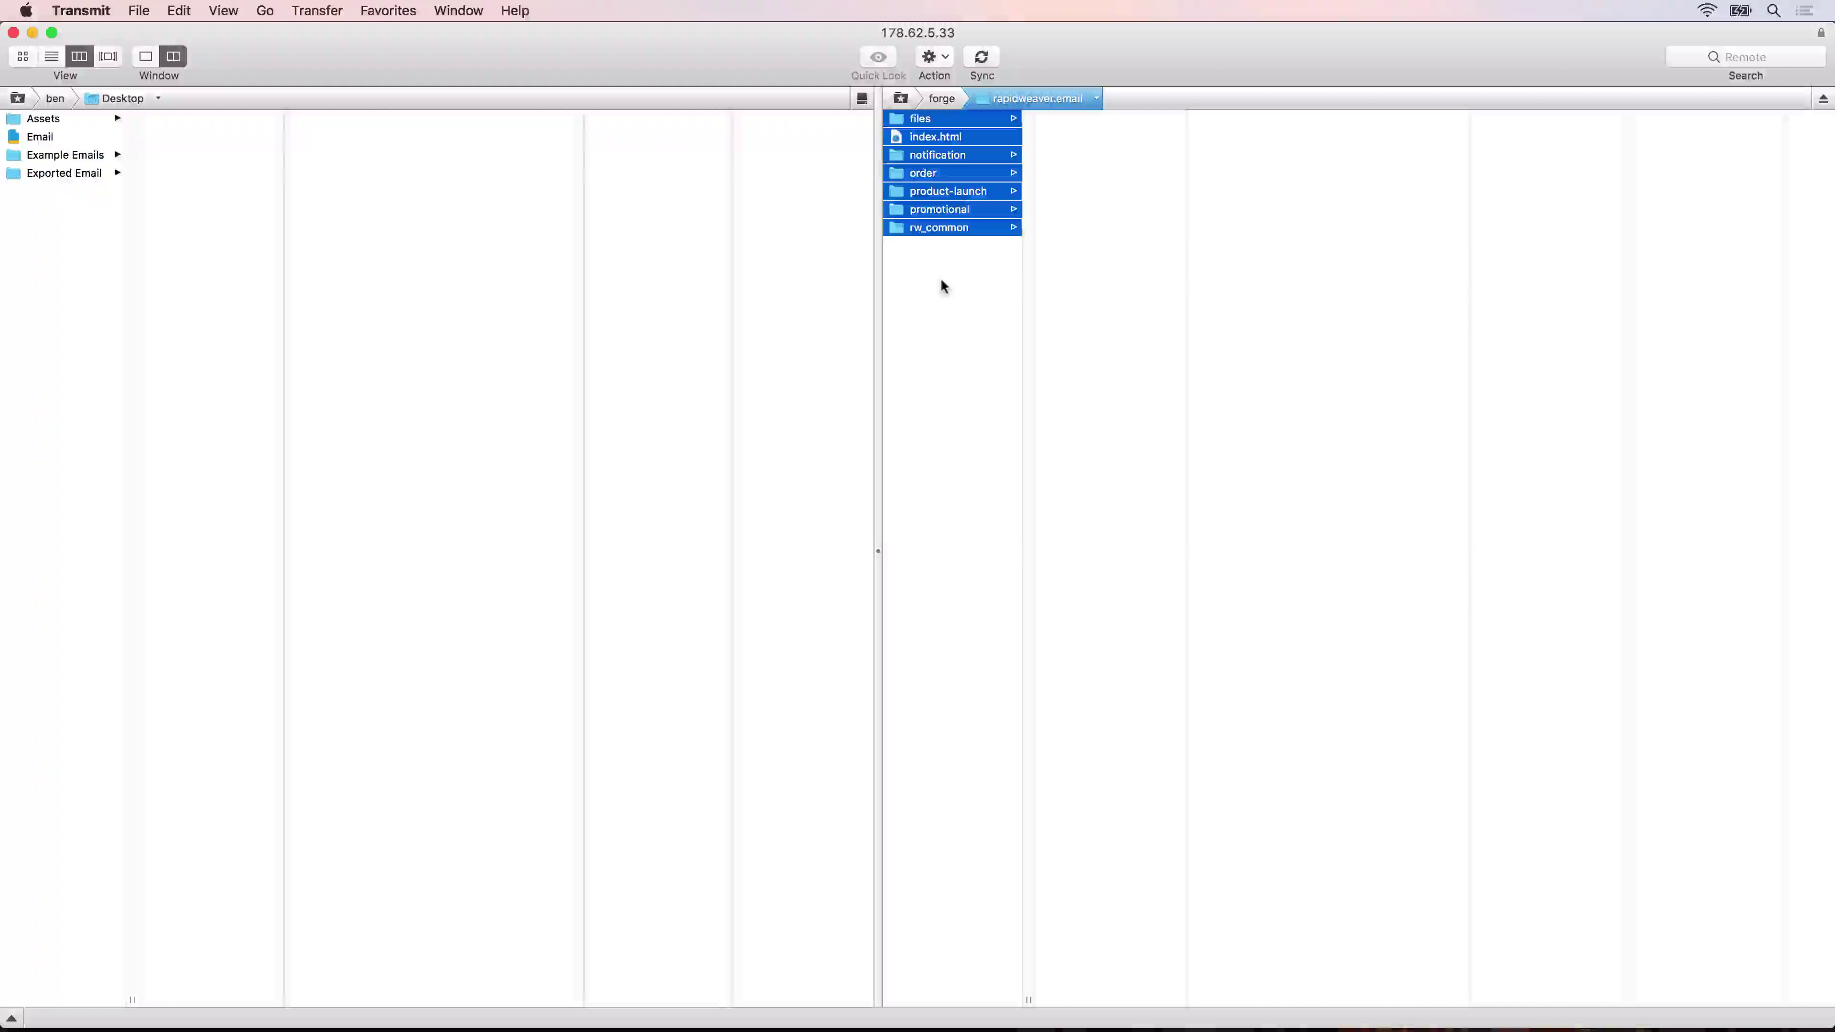
pyautogui.press('super+BackSpace')
pyautogui.click(1082, 187)
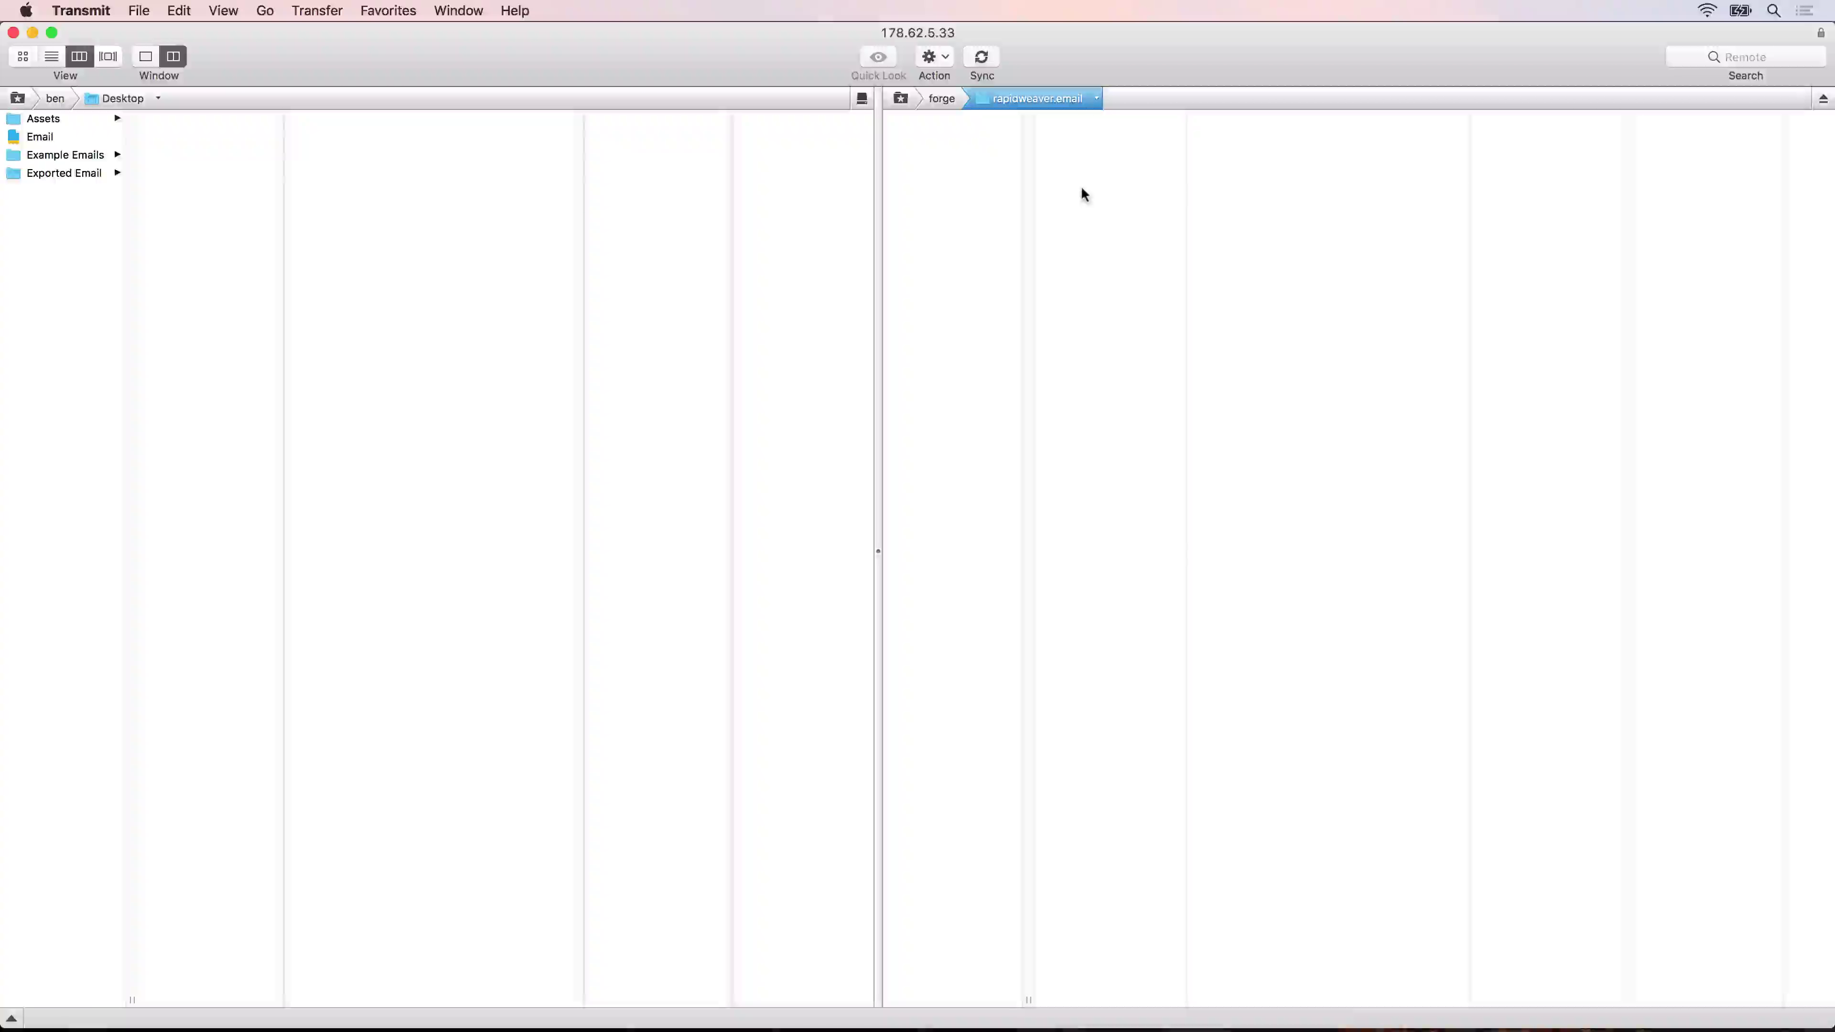
pyautogui.press('super+Tab')
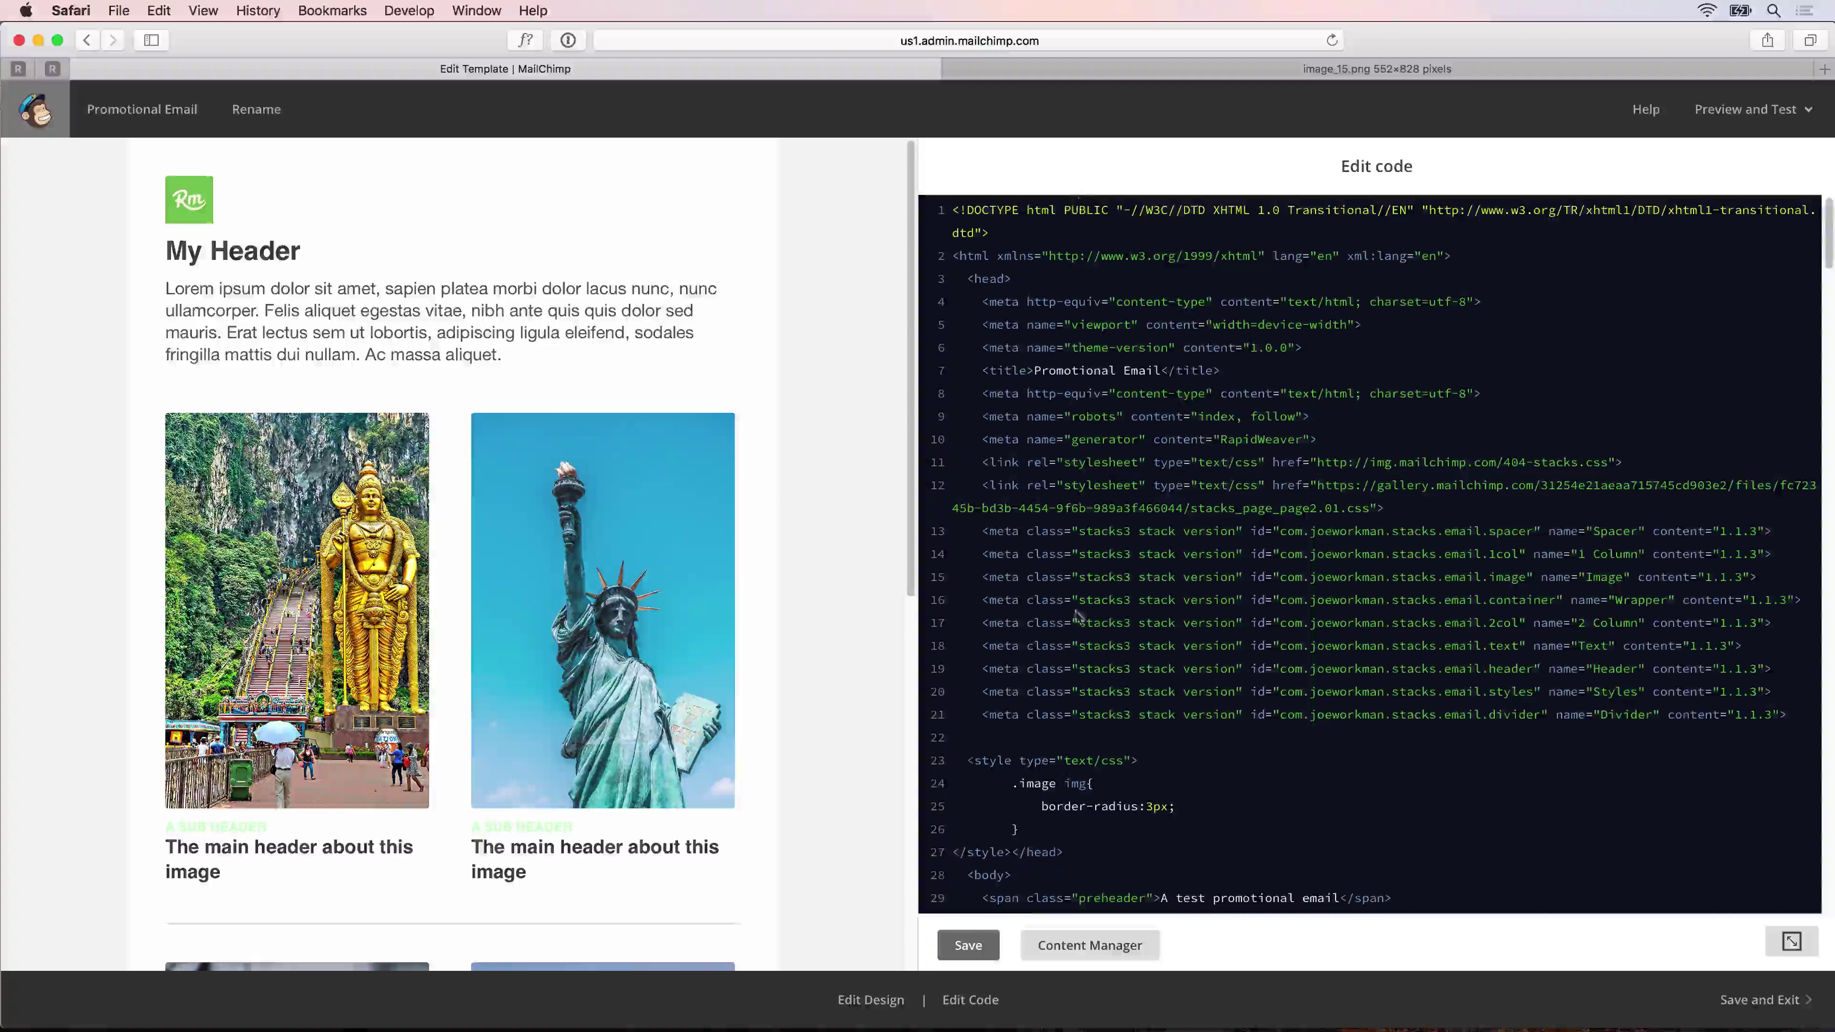
pyautogui.click(984, 1003)
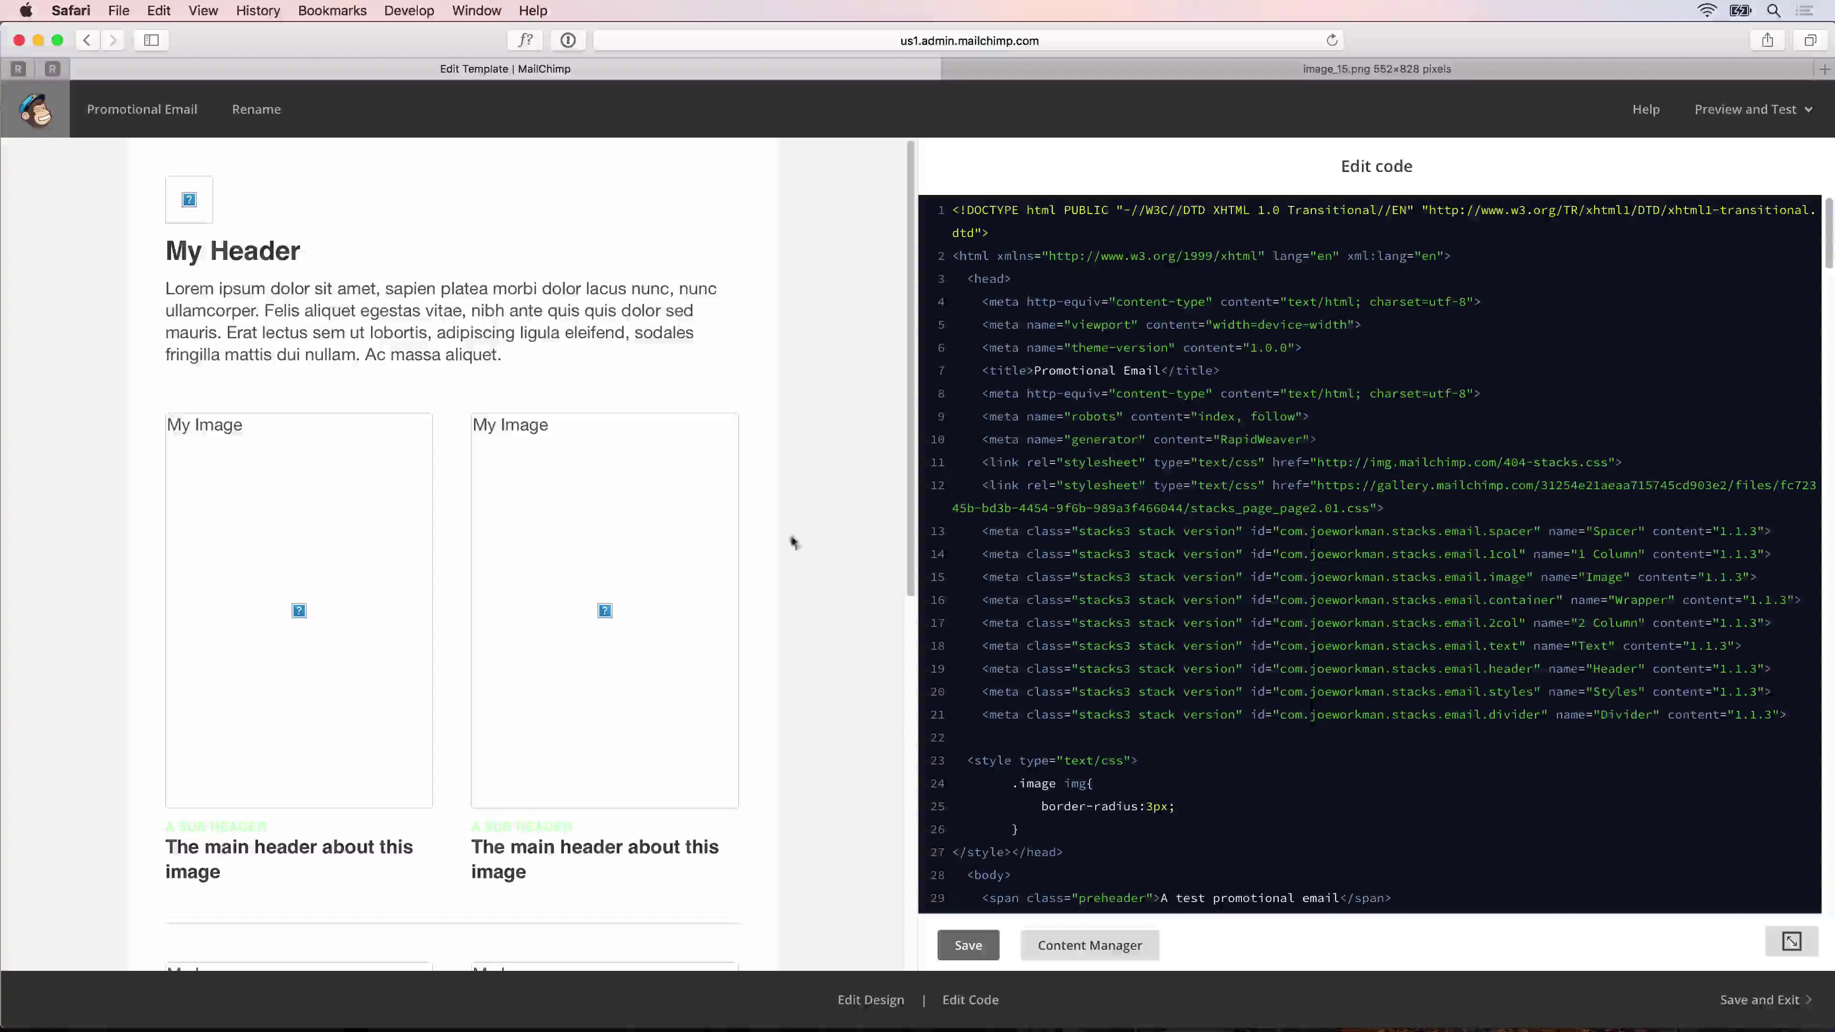
pyautogui.scroll(-5, 368, 389)
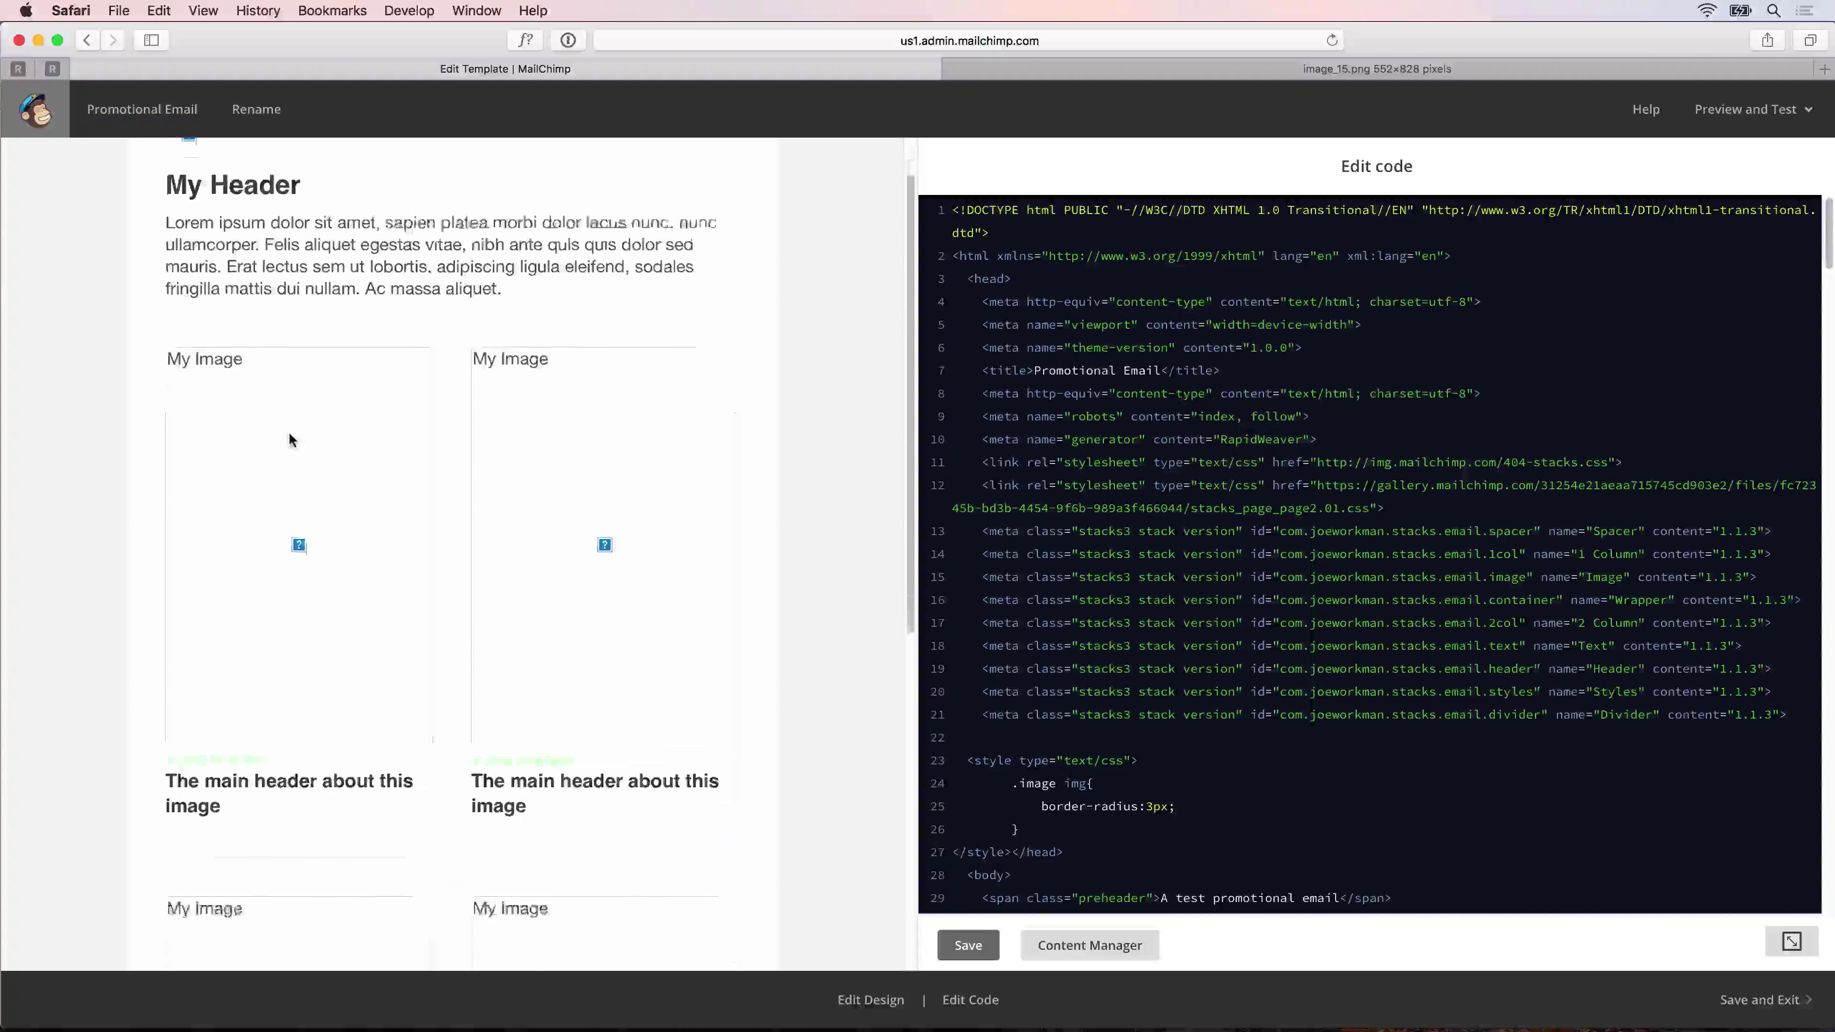
pyautogui.scroll(5, 288, 432)
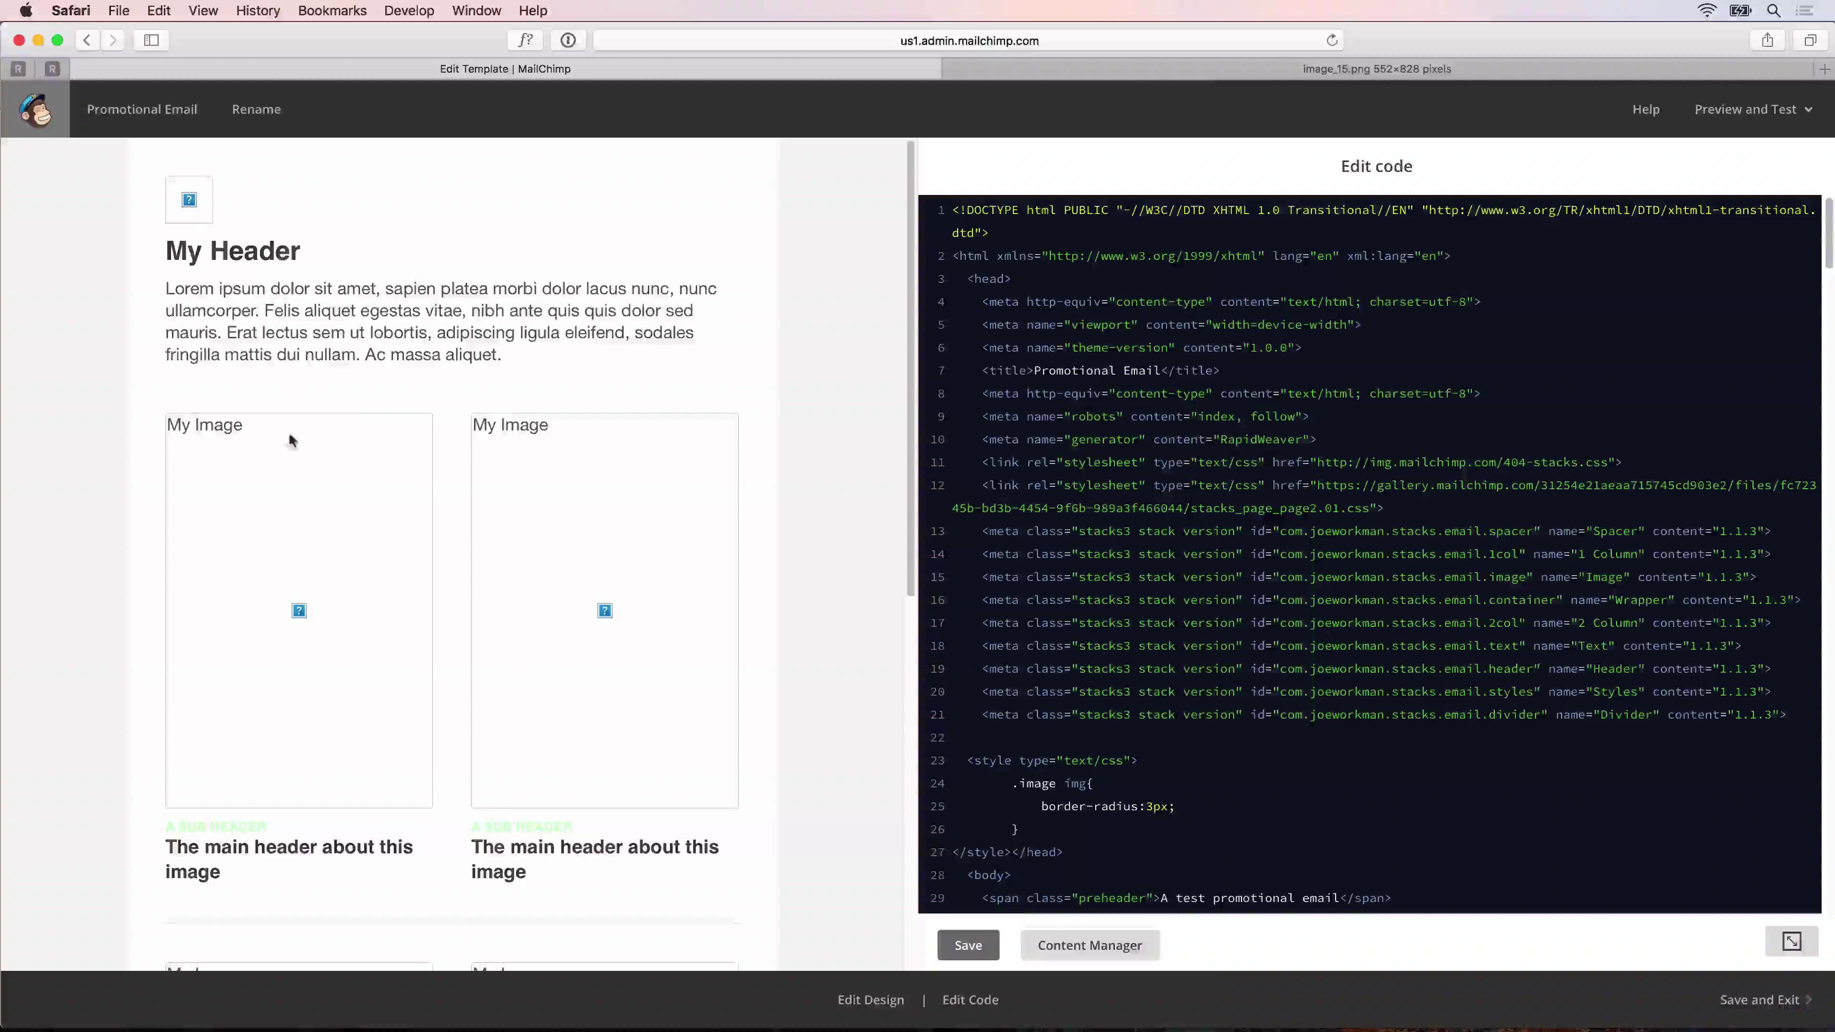
pyautogui.click(1214, 65)
pyautogui.click(1056, 41)
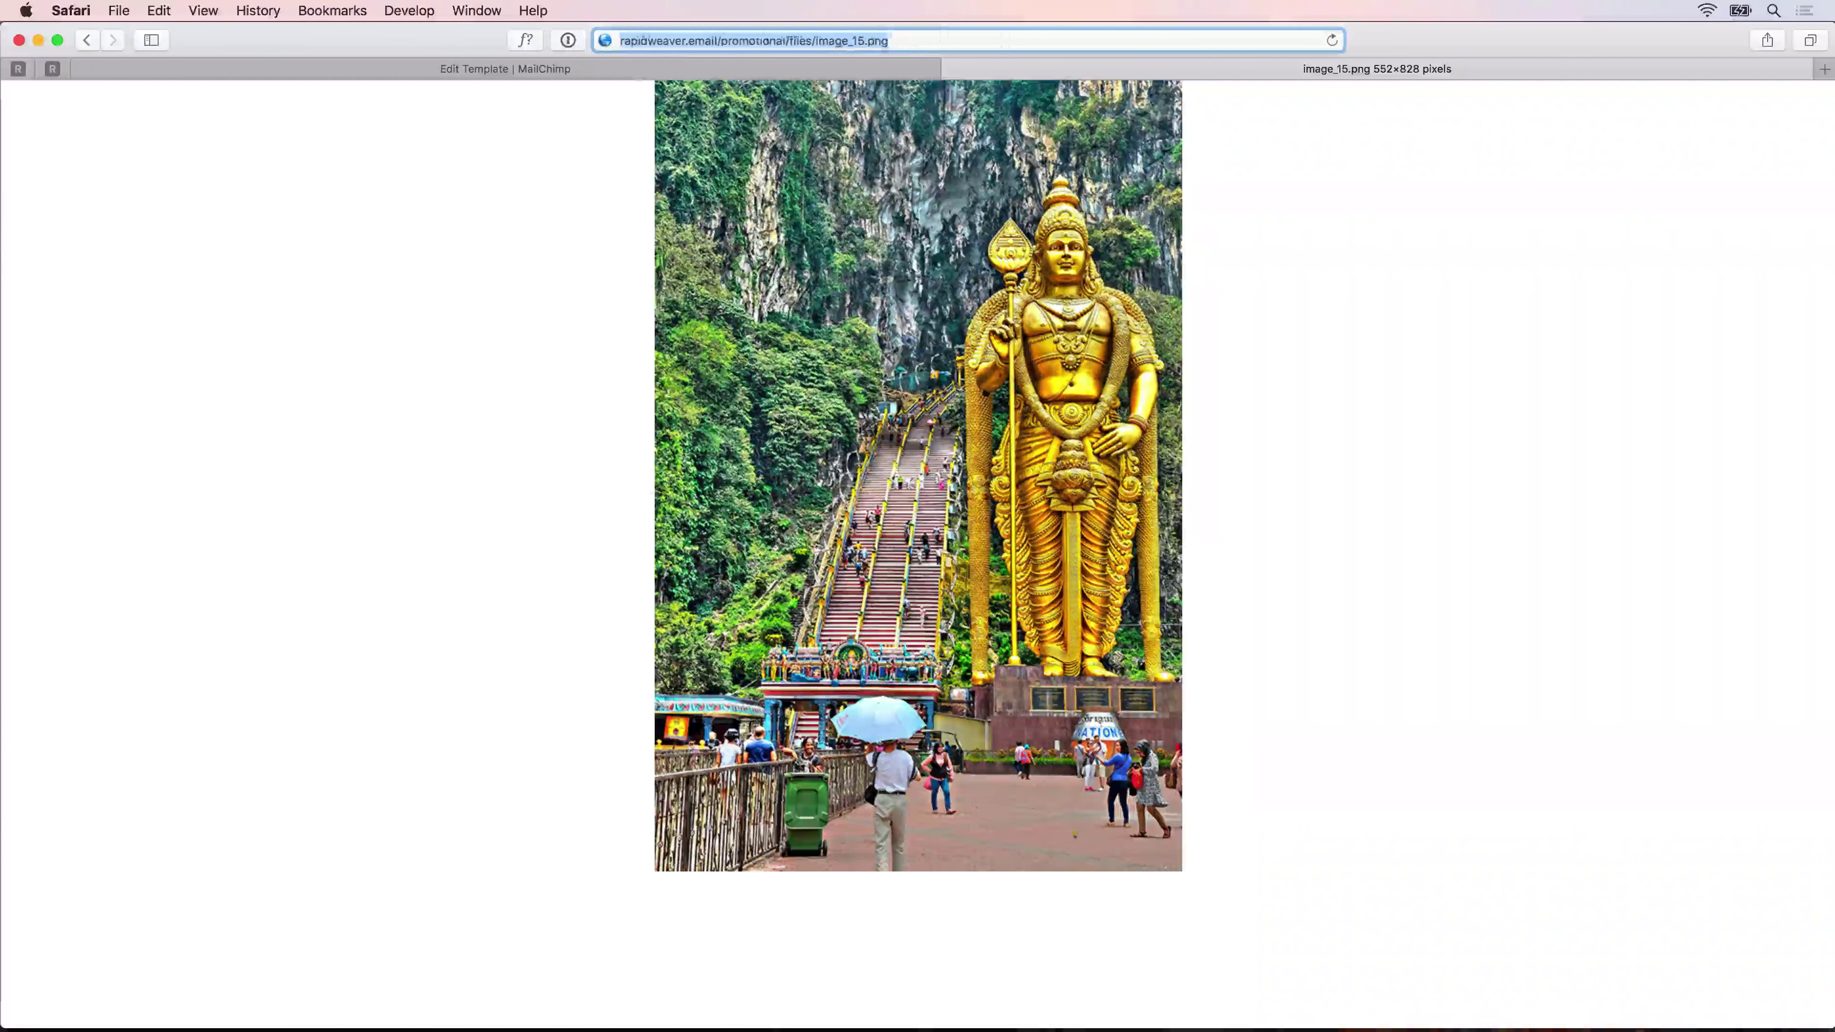
pyautogui.click(700, 40)
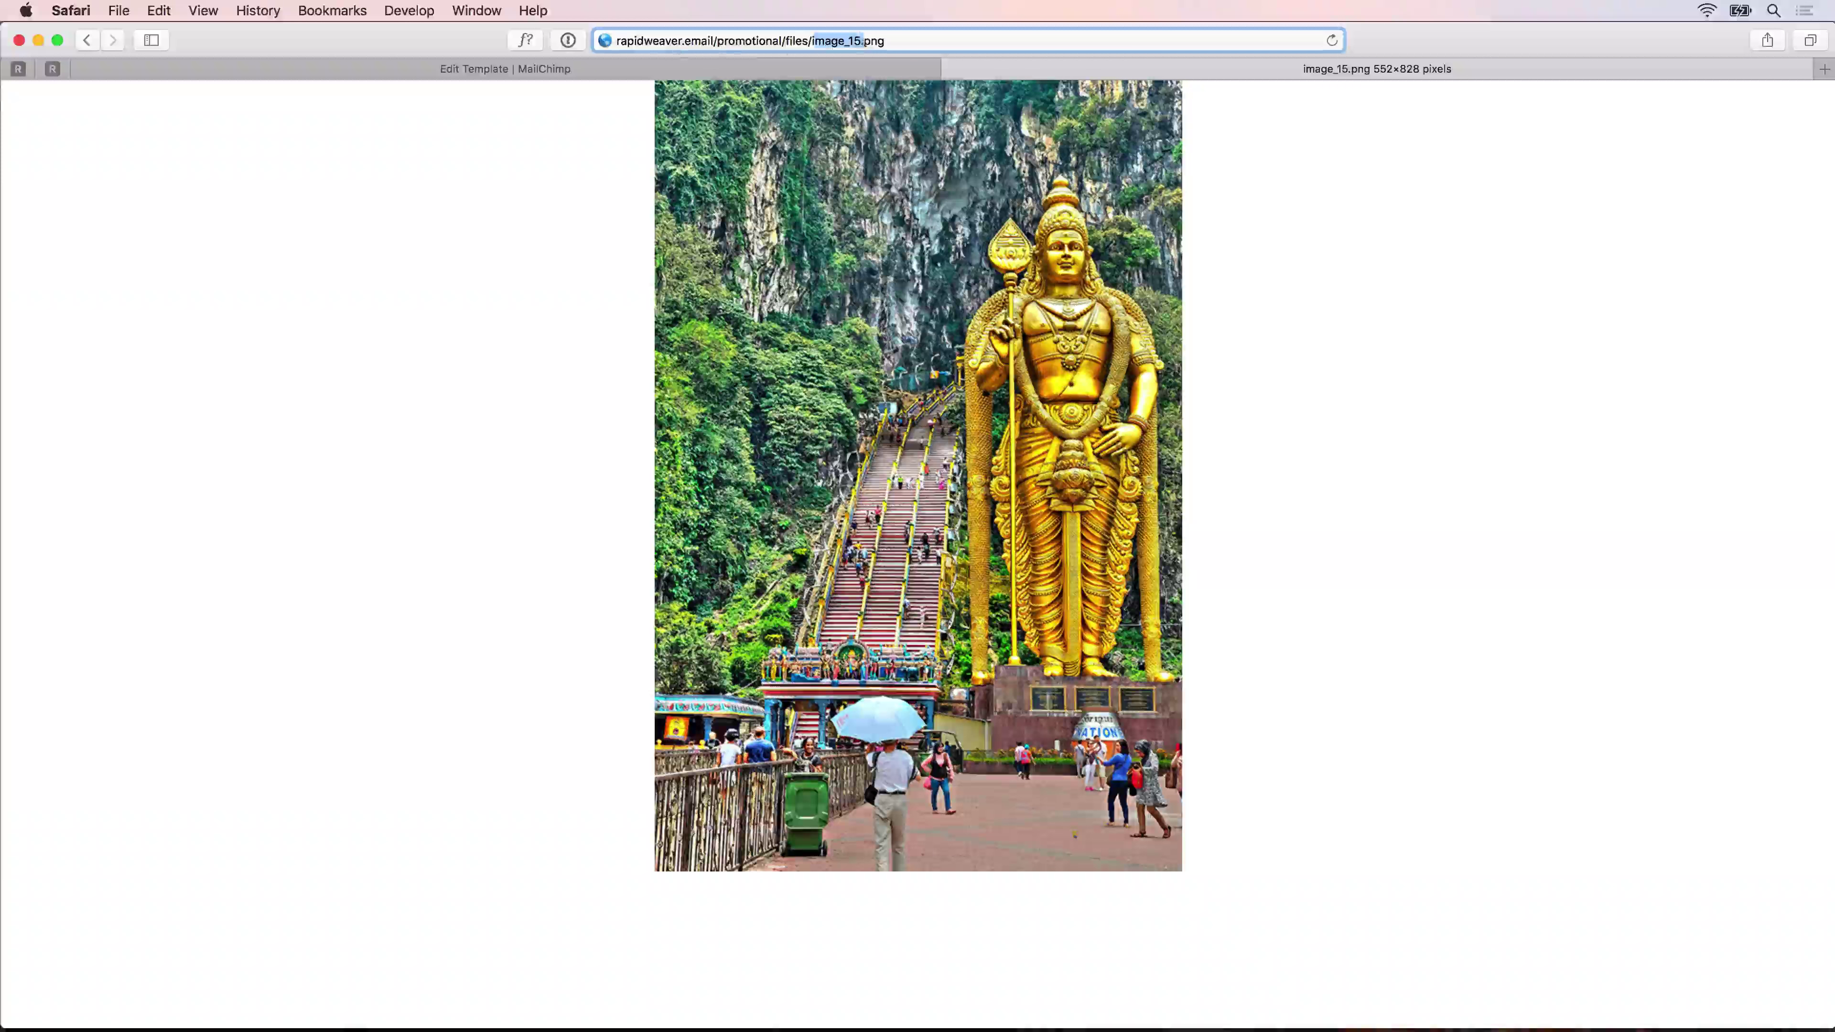
pyautogui.moveTo(625, 41); pyautogui.dragTo(705, 44)
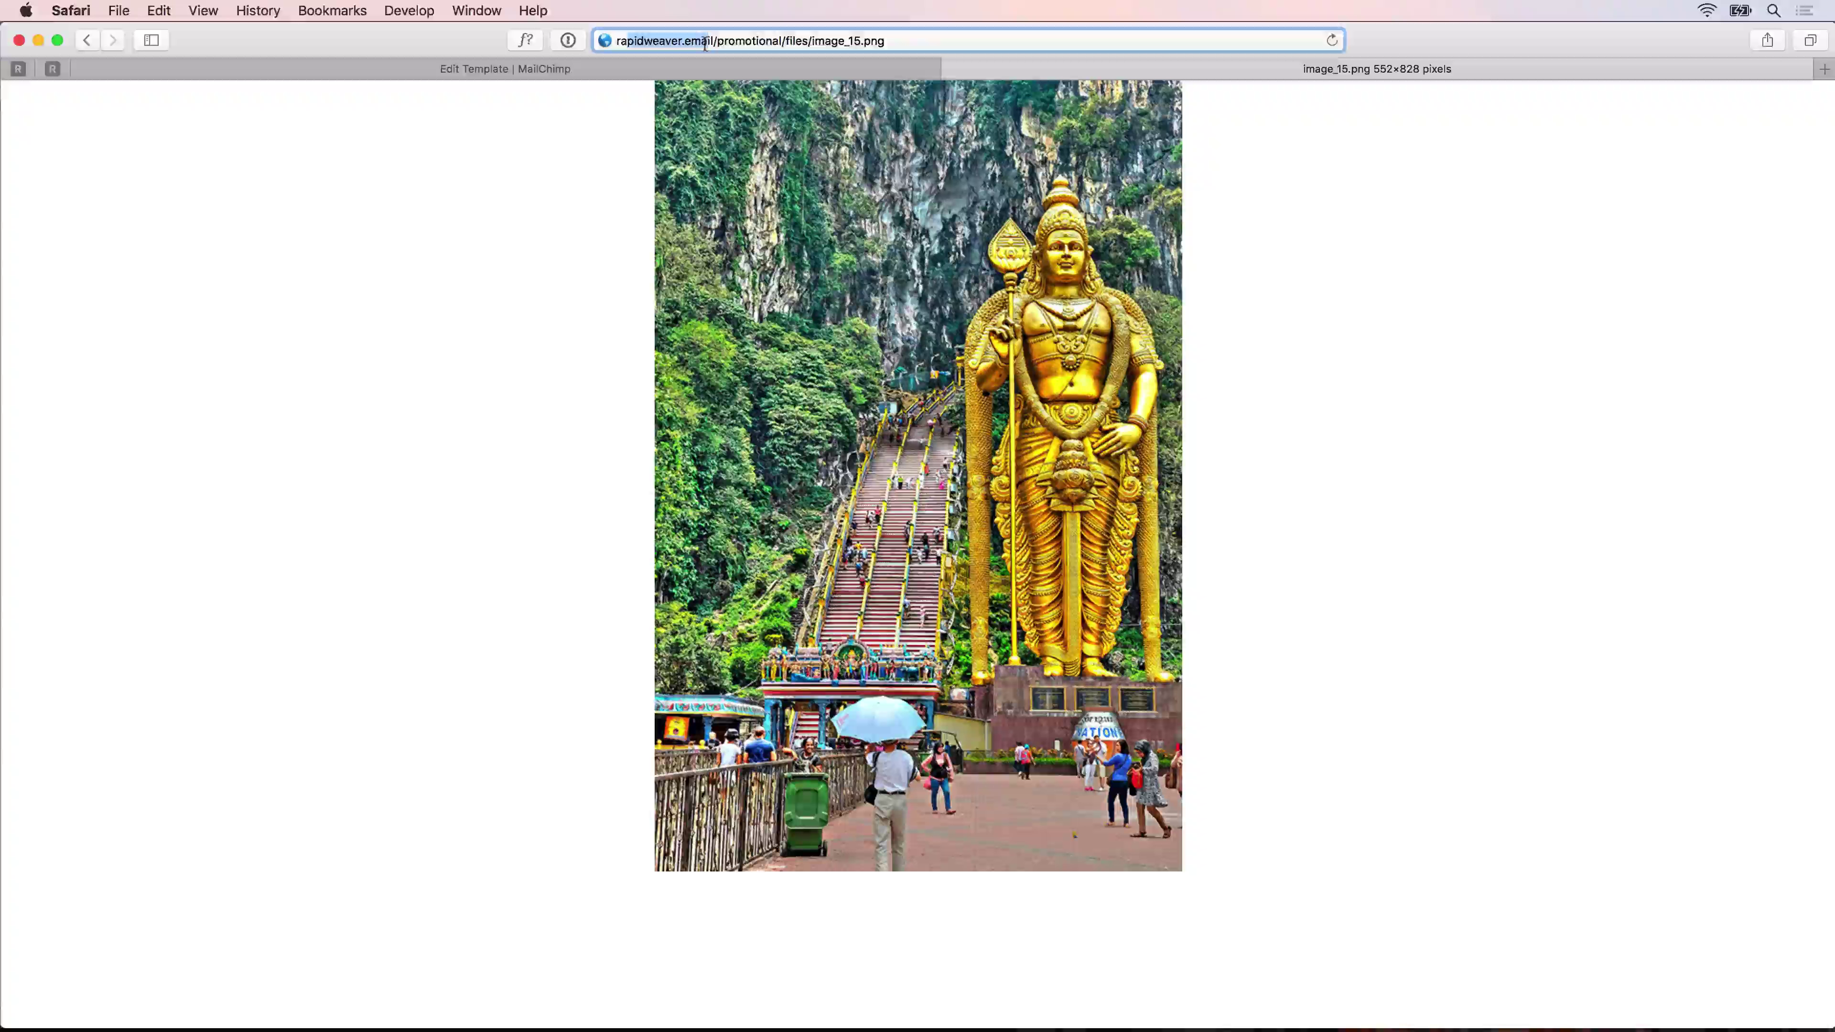
pyautogui.press('Return')
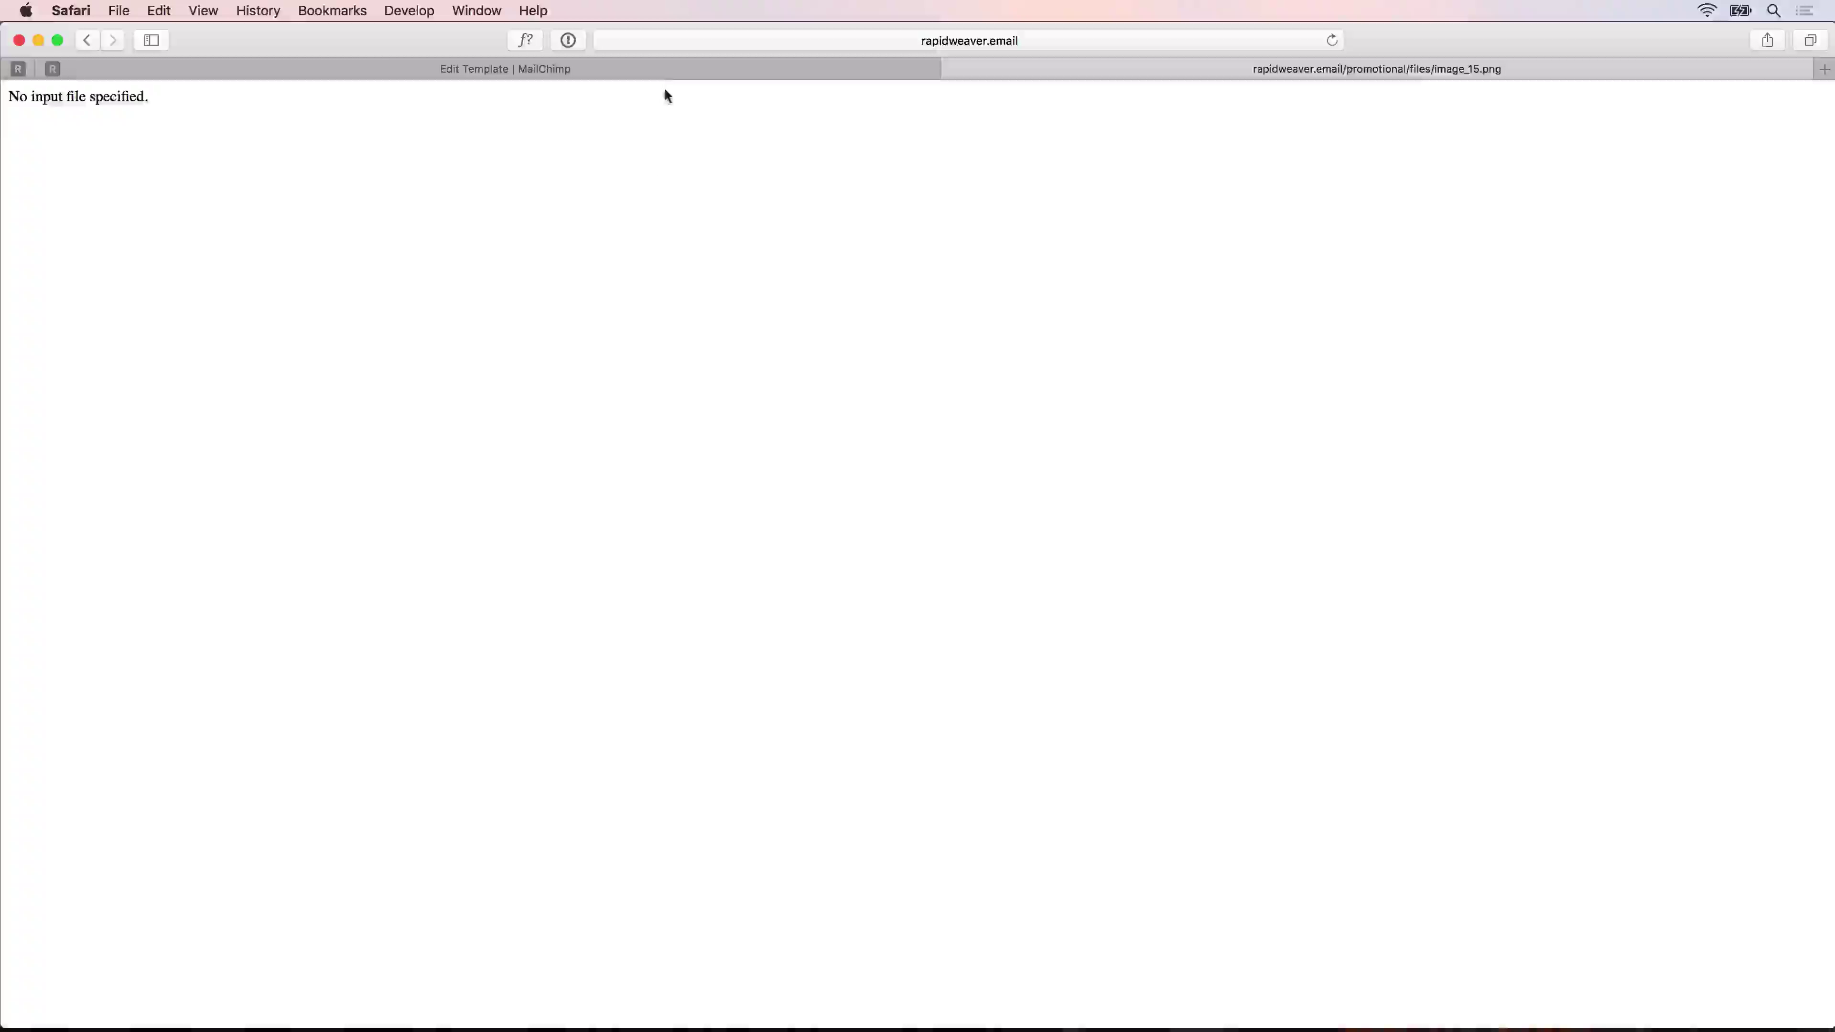
pyautogui.click(663, 69)
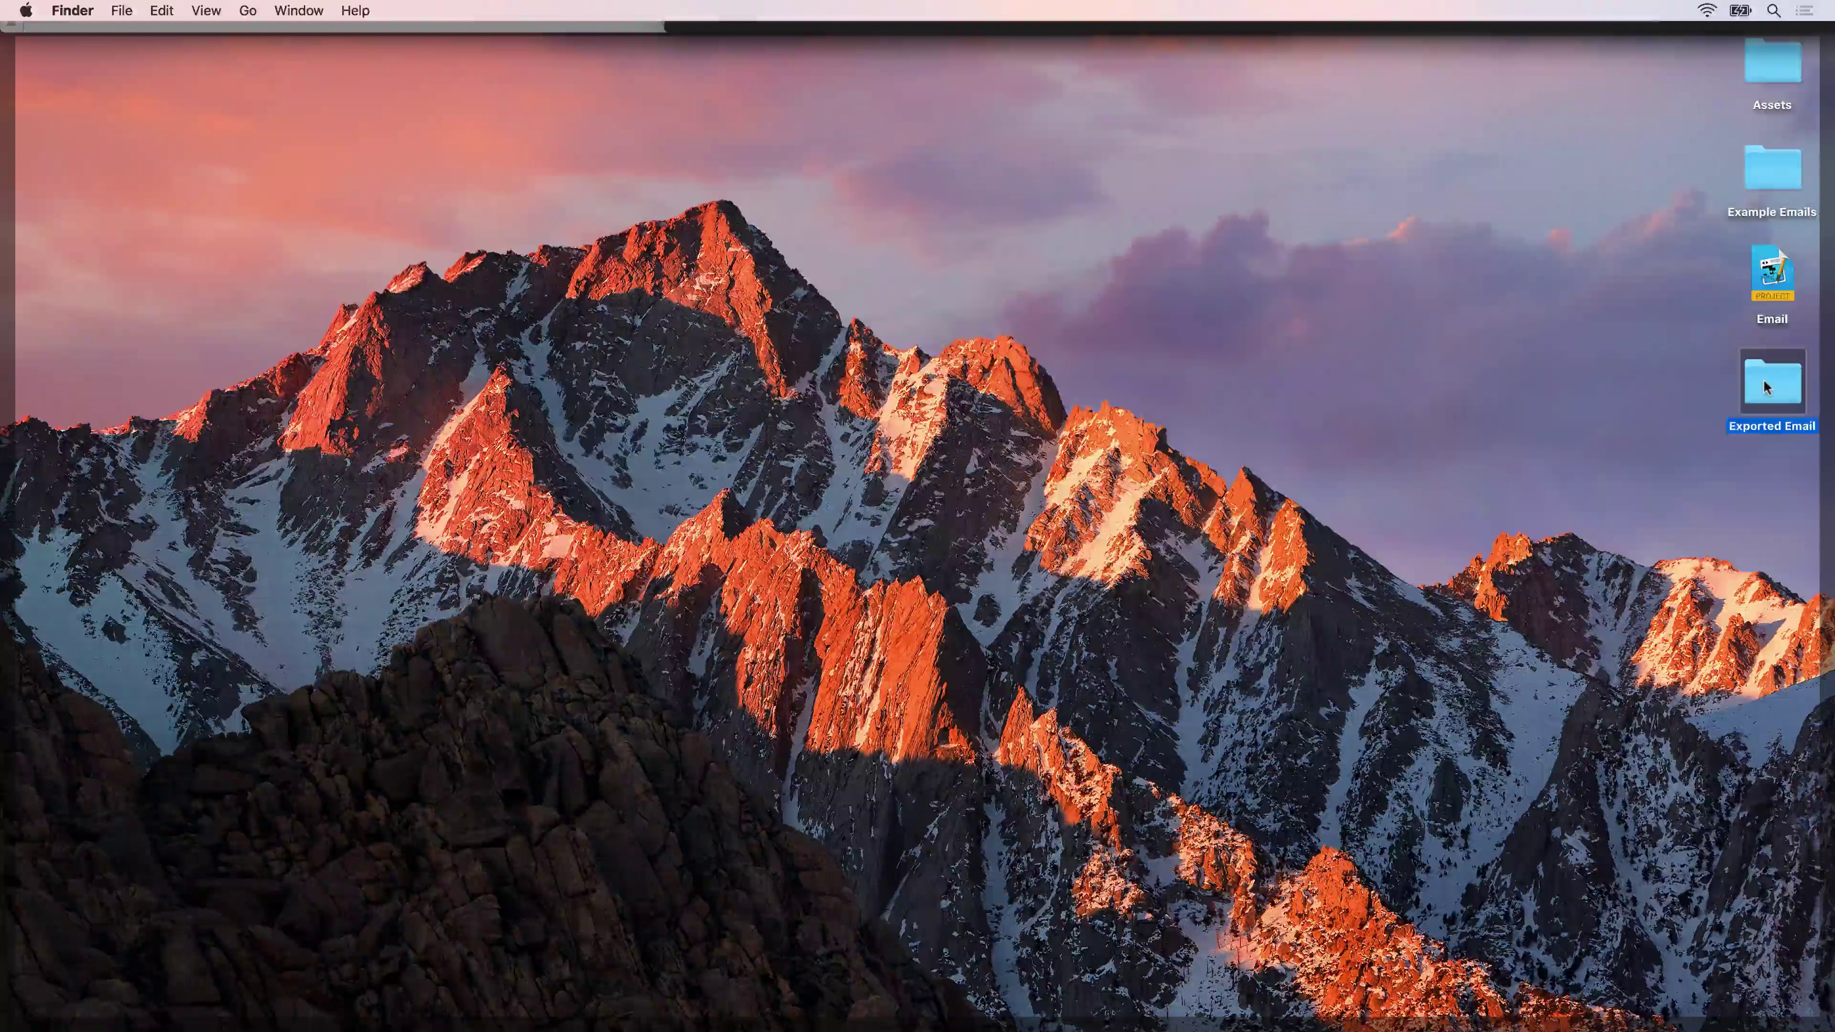
# Step: Browse Exported Email/promotional/files, stepping through image_15.png and image_31.png, then close Finder
pyautogui.doubleClick(1775, 369)
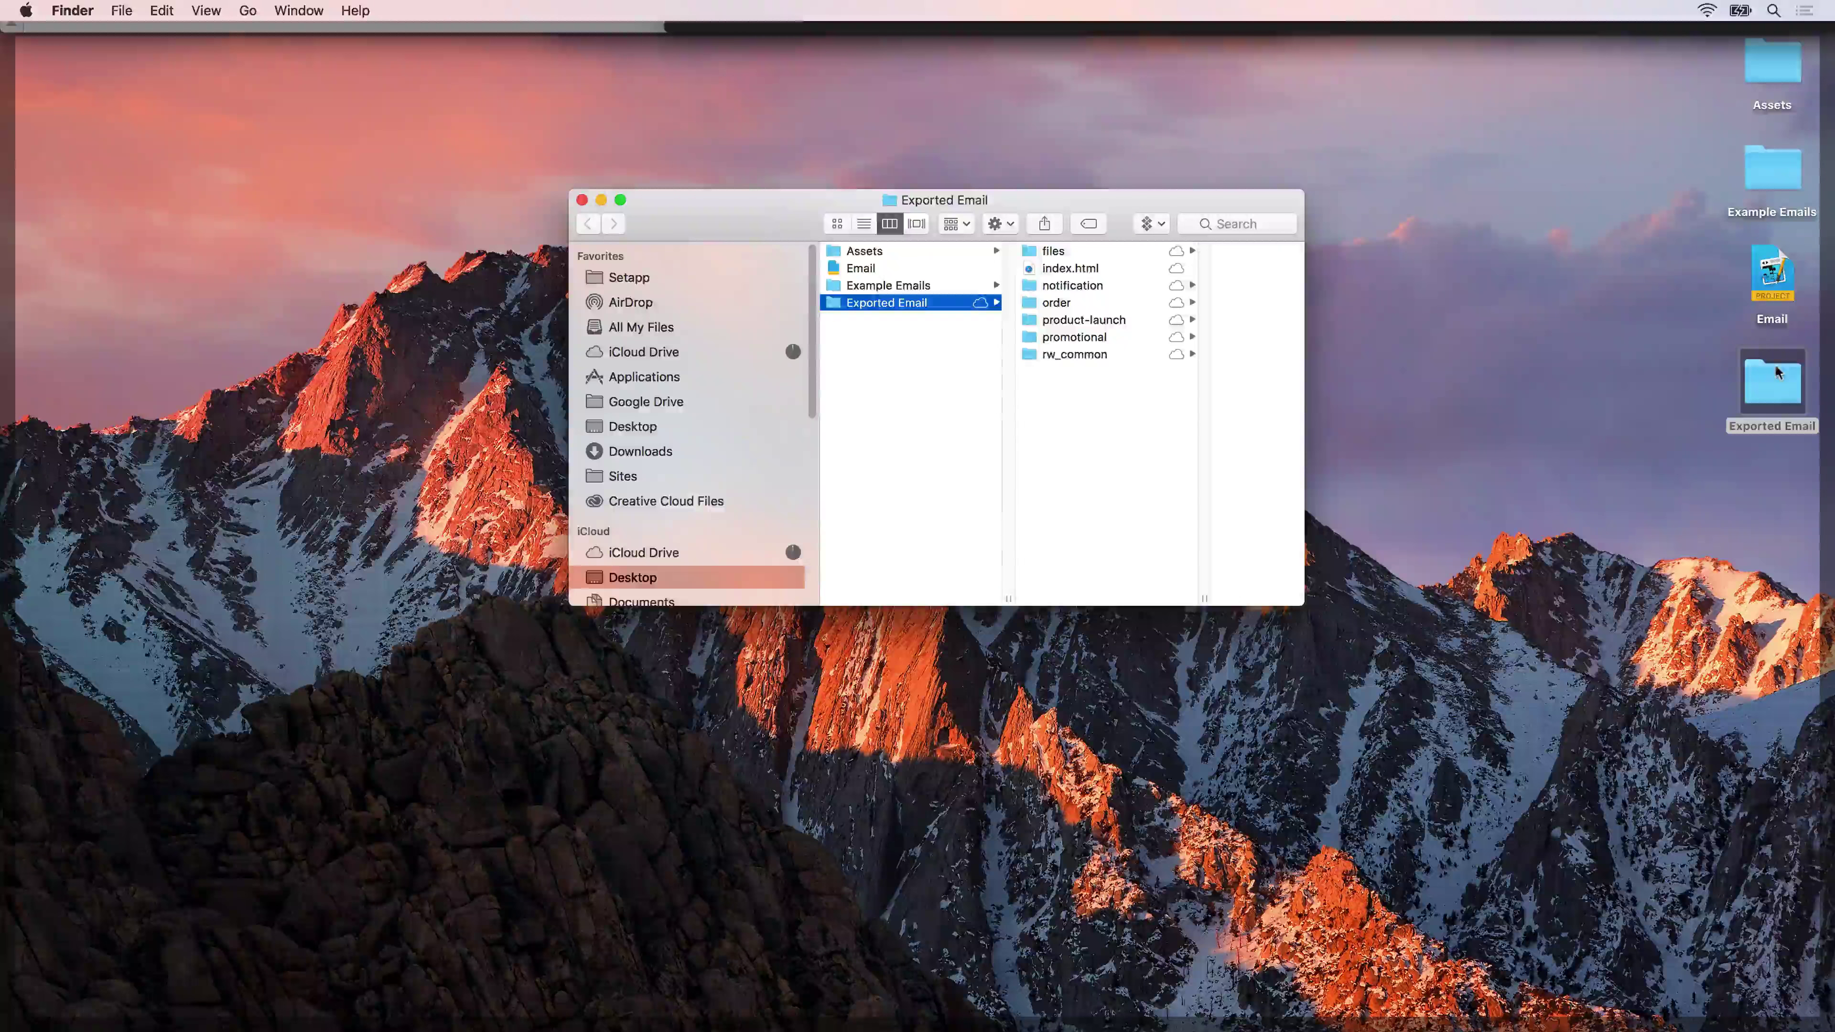
pyautogui.click(1081, 338)
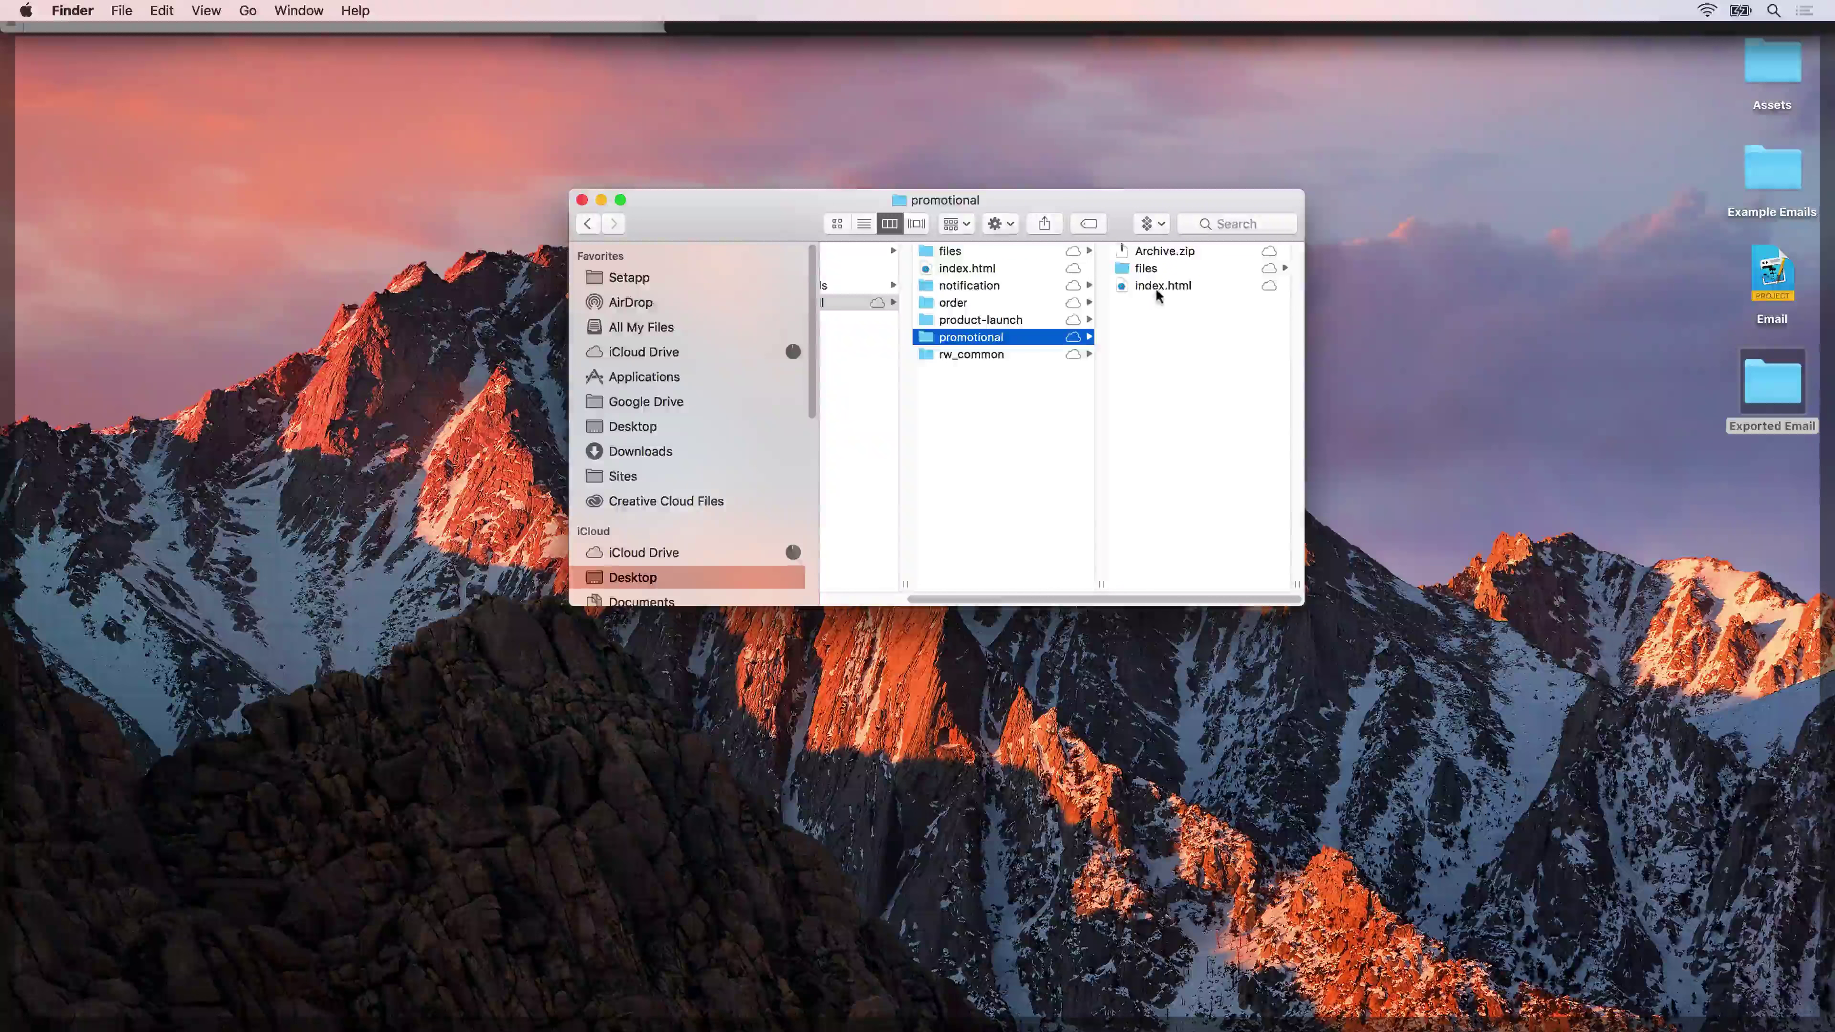
pyautogui.click(1159, 282)
pyautogui.click(1040, 267)
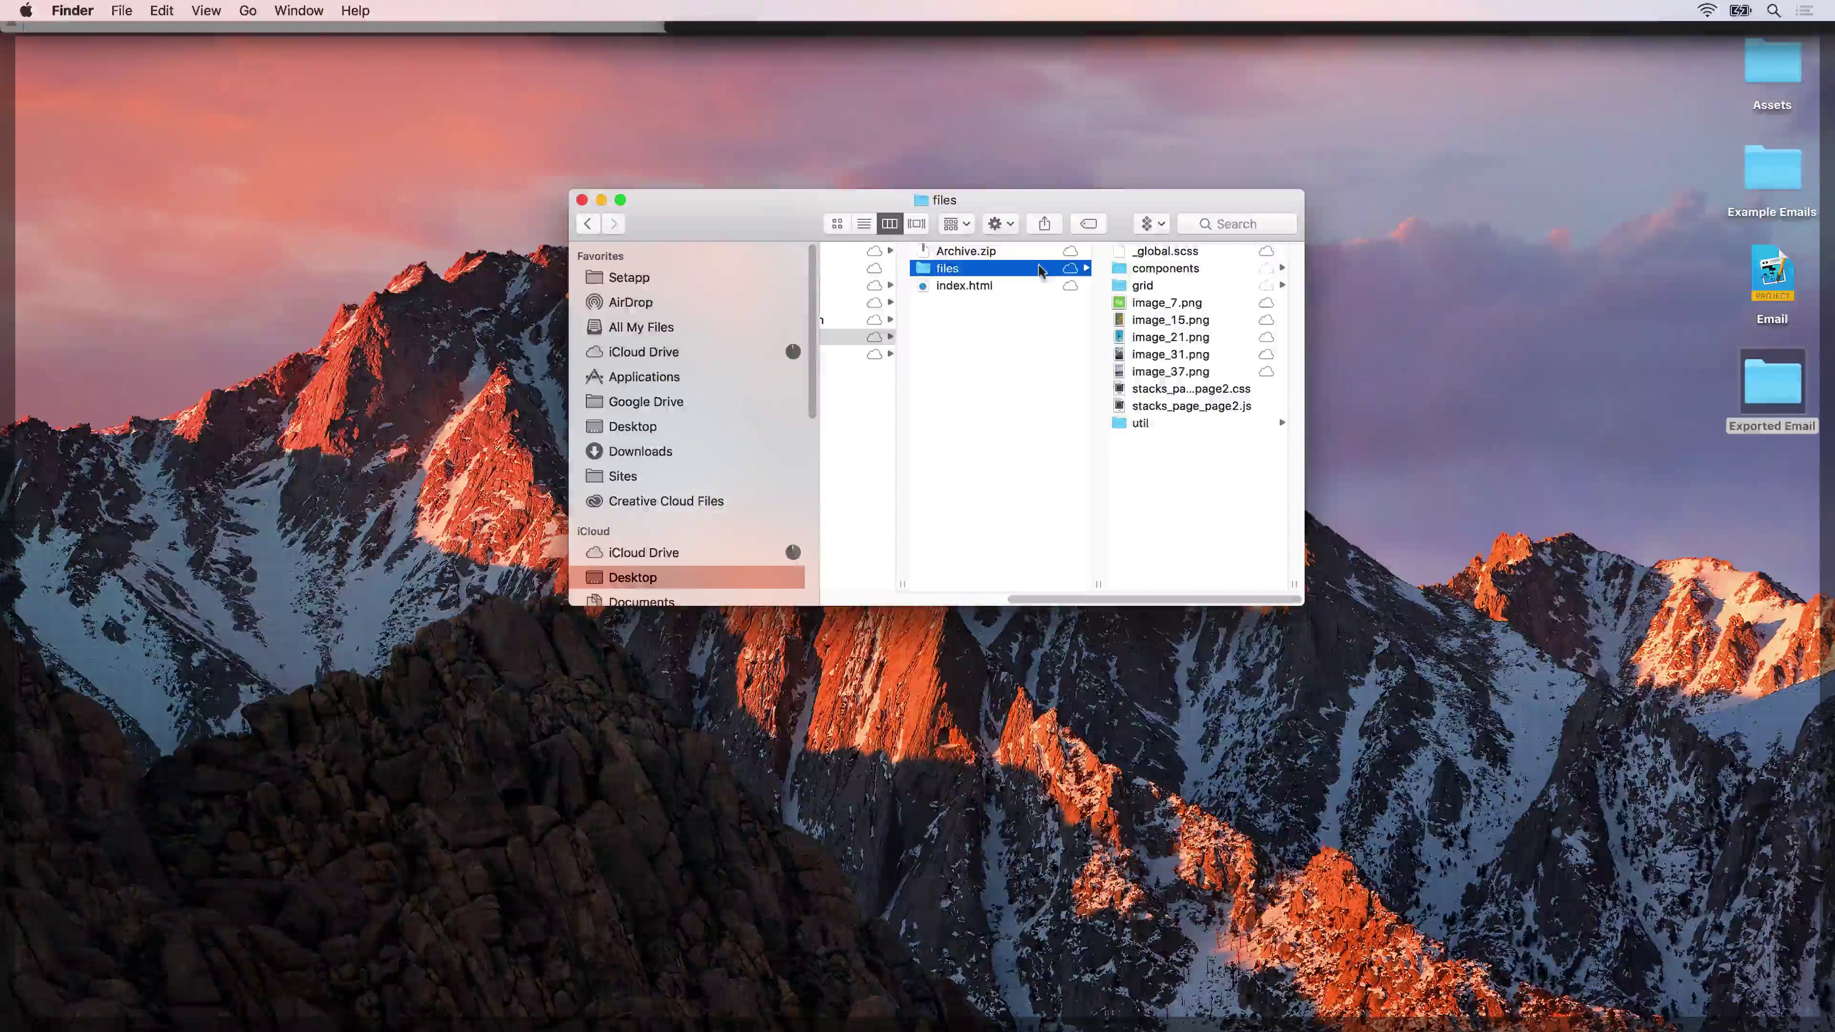
pyautogui.click(1167, 322)
pyautogui.press('Down')
pyautogui.press('Down')
pyautogui.press('Down')
pyautogui.press('Down')
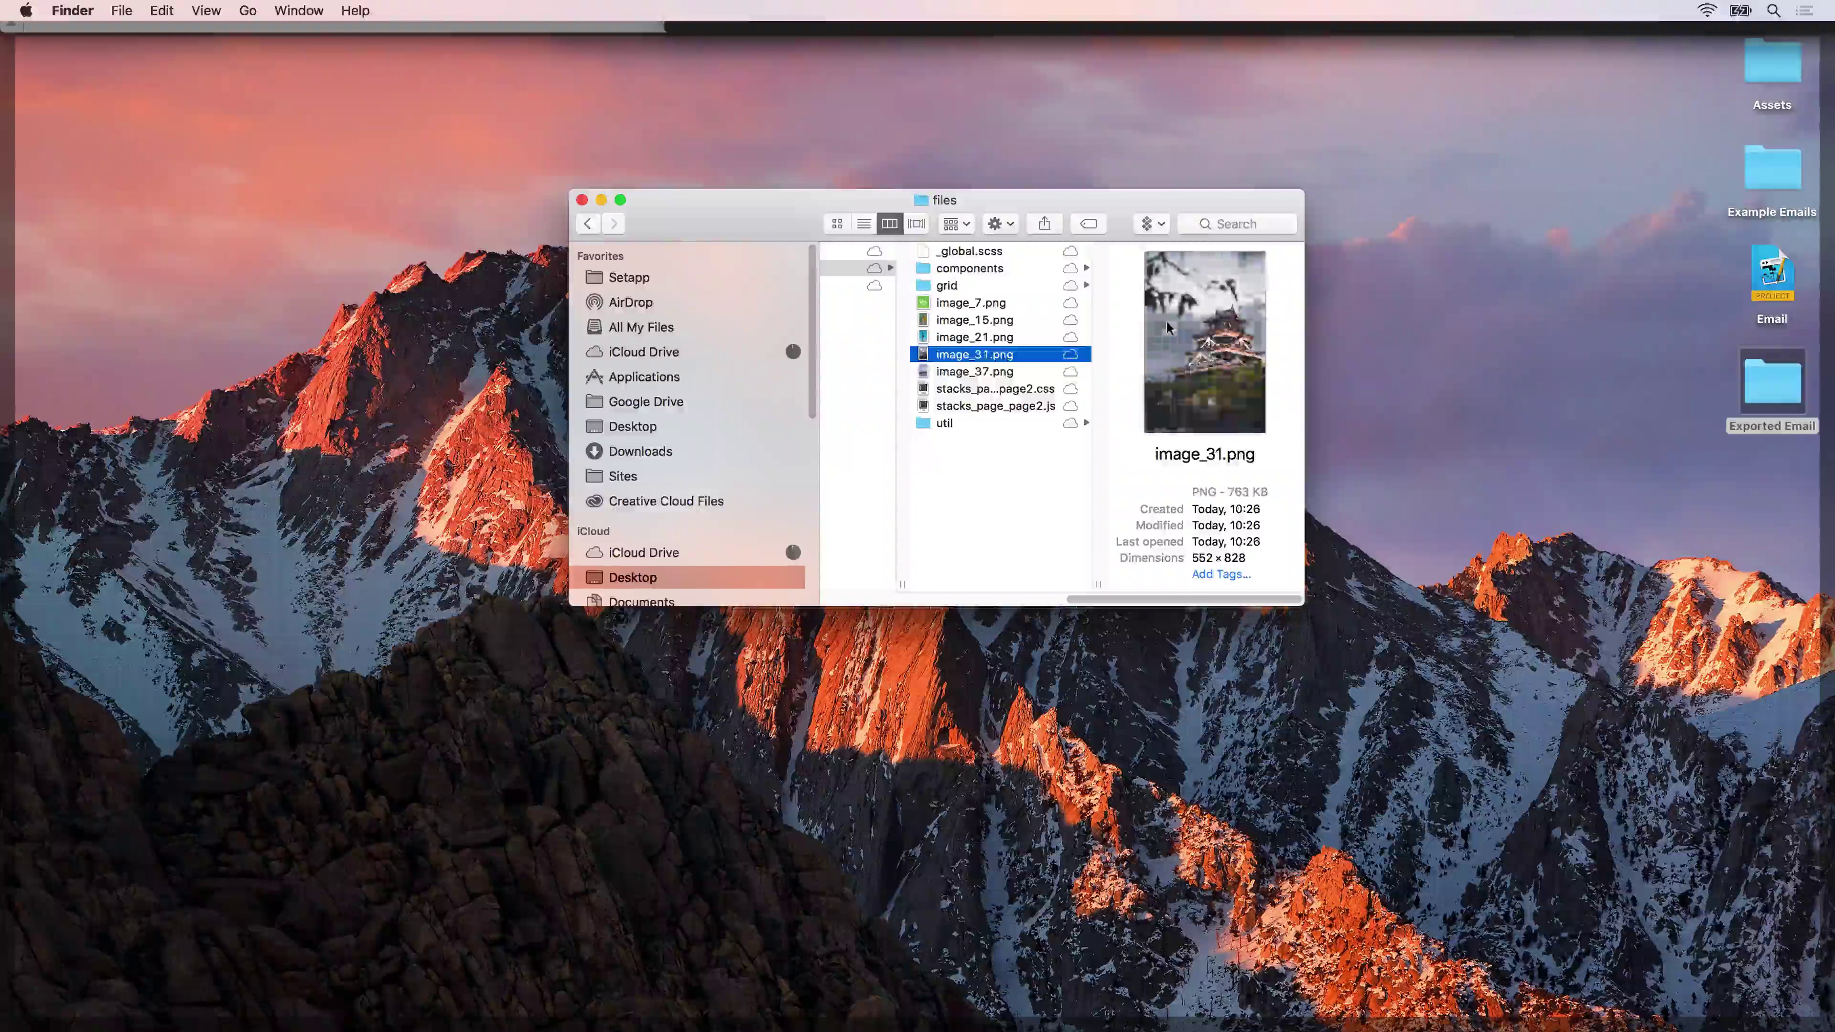
pyautogui.press('Up')
pyautogui.press('Up')
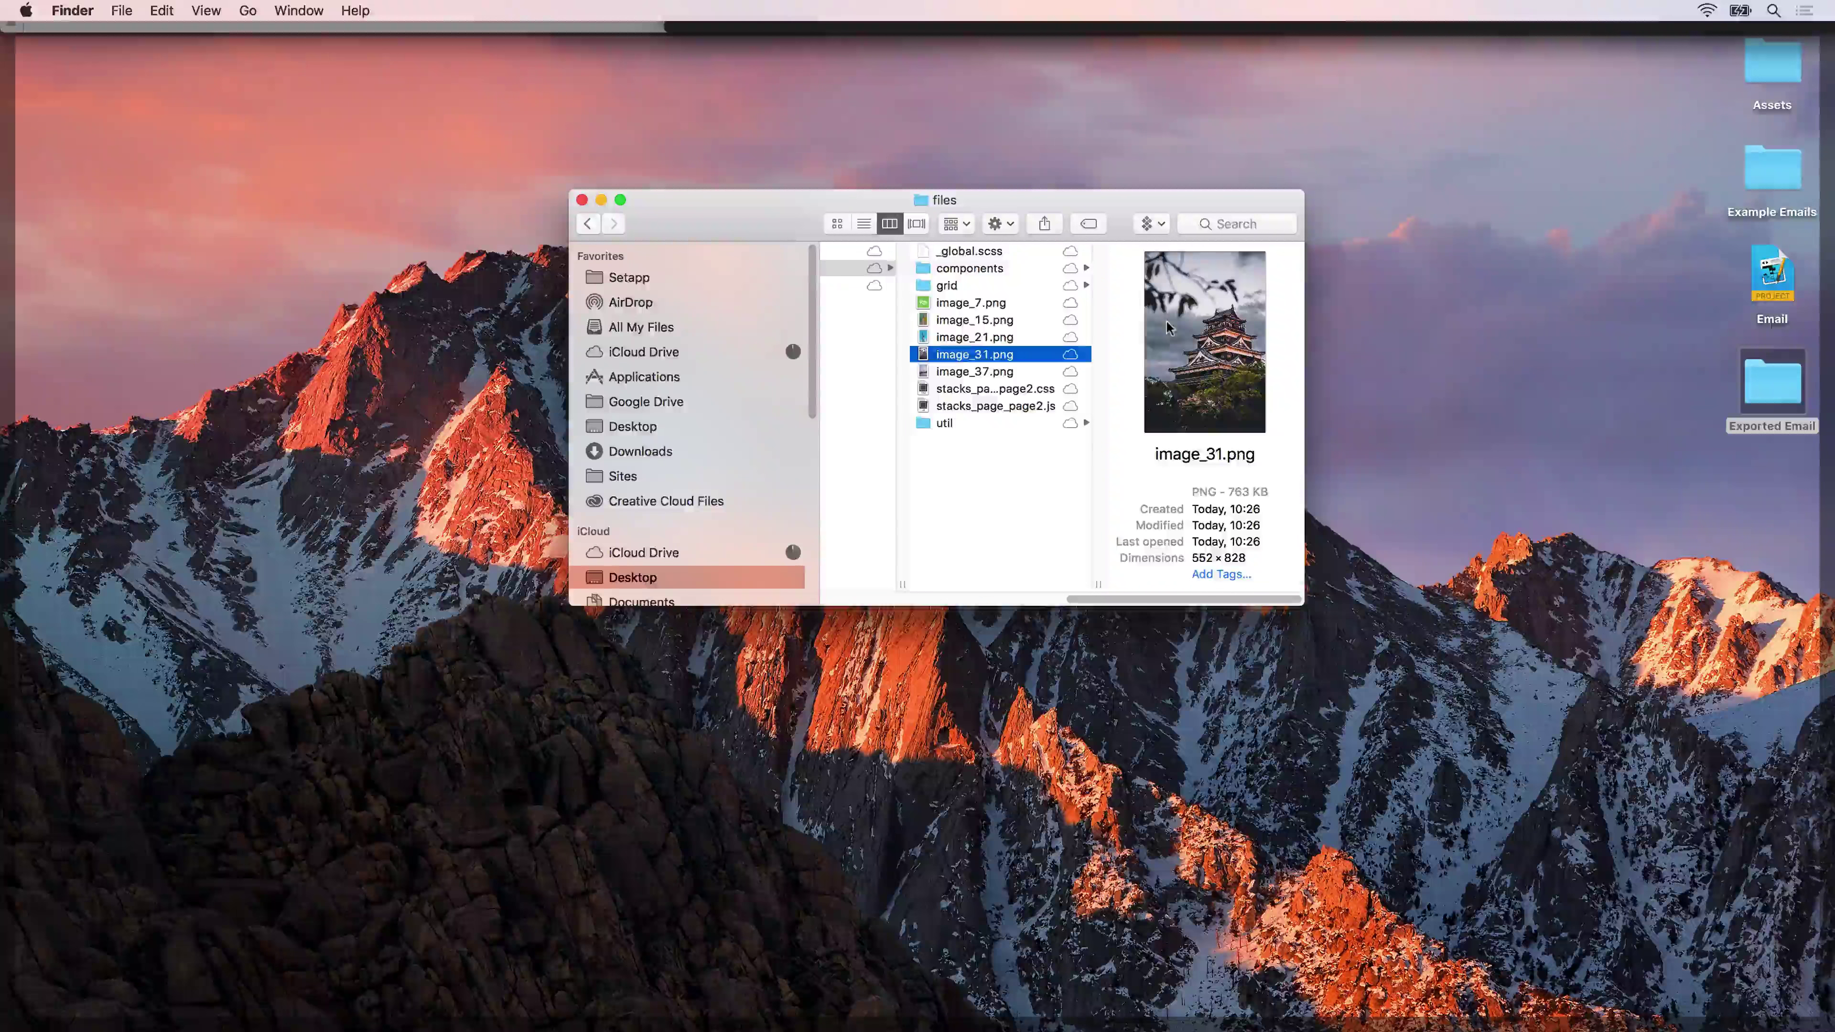
pyautogui.press('Left')
pyautogui.press('Left')
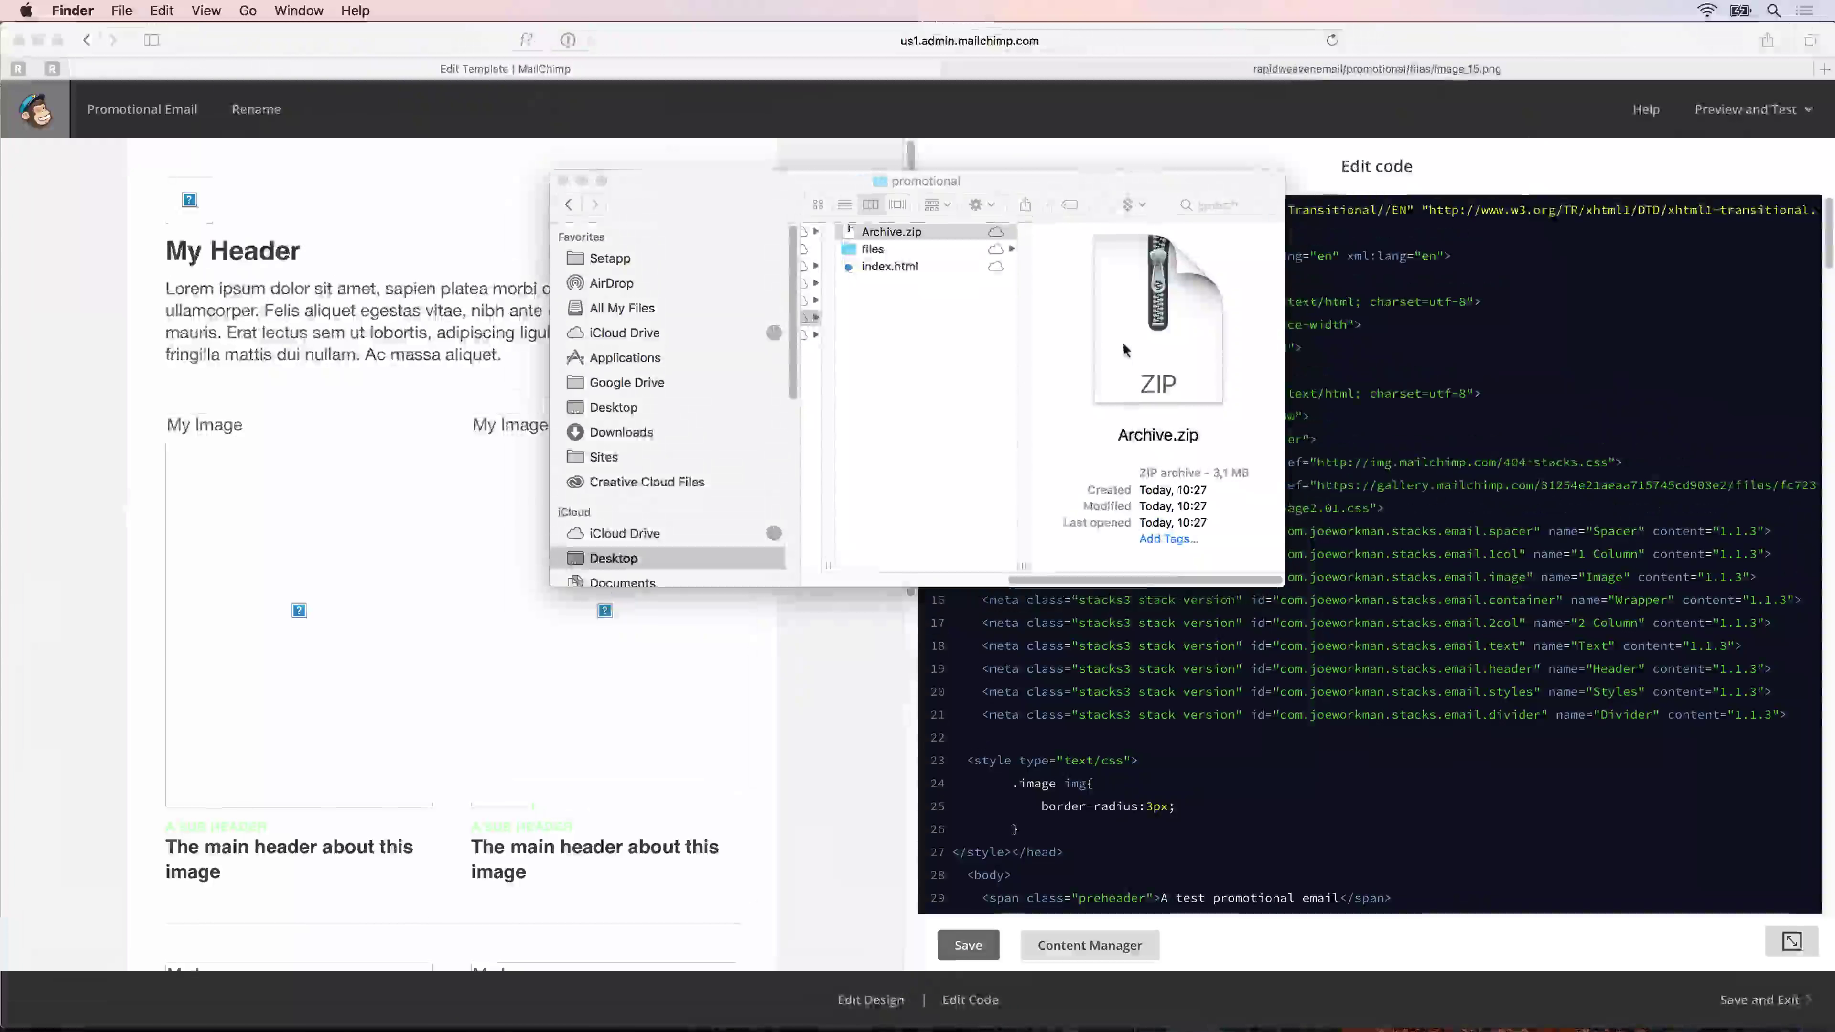
pyautogui.click(563, 180)
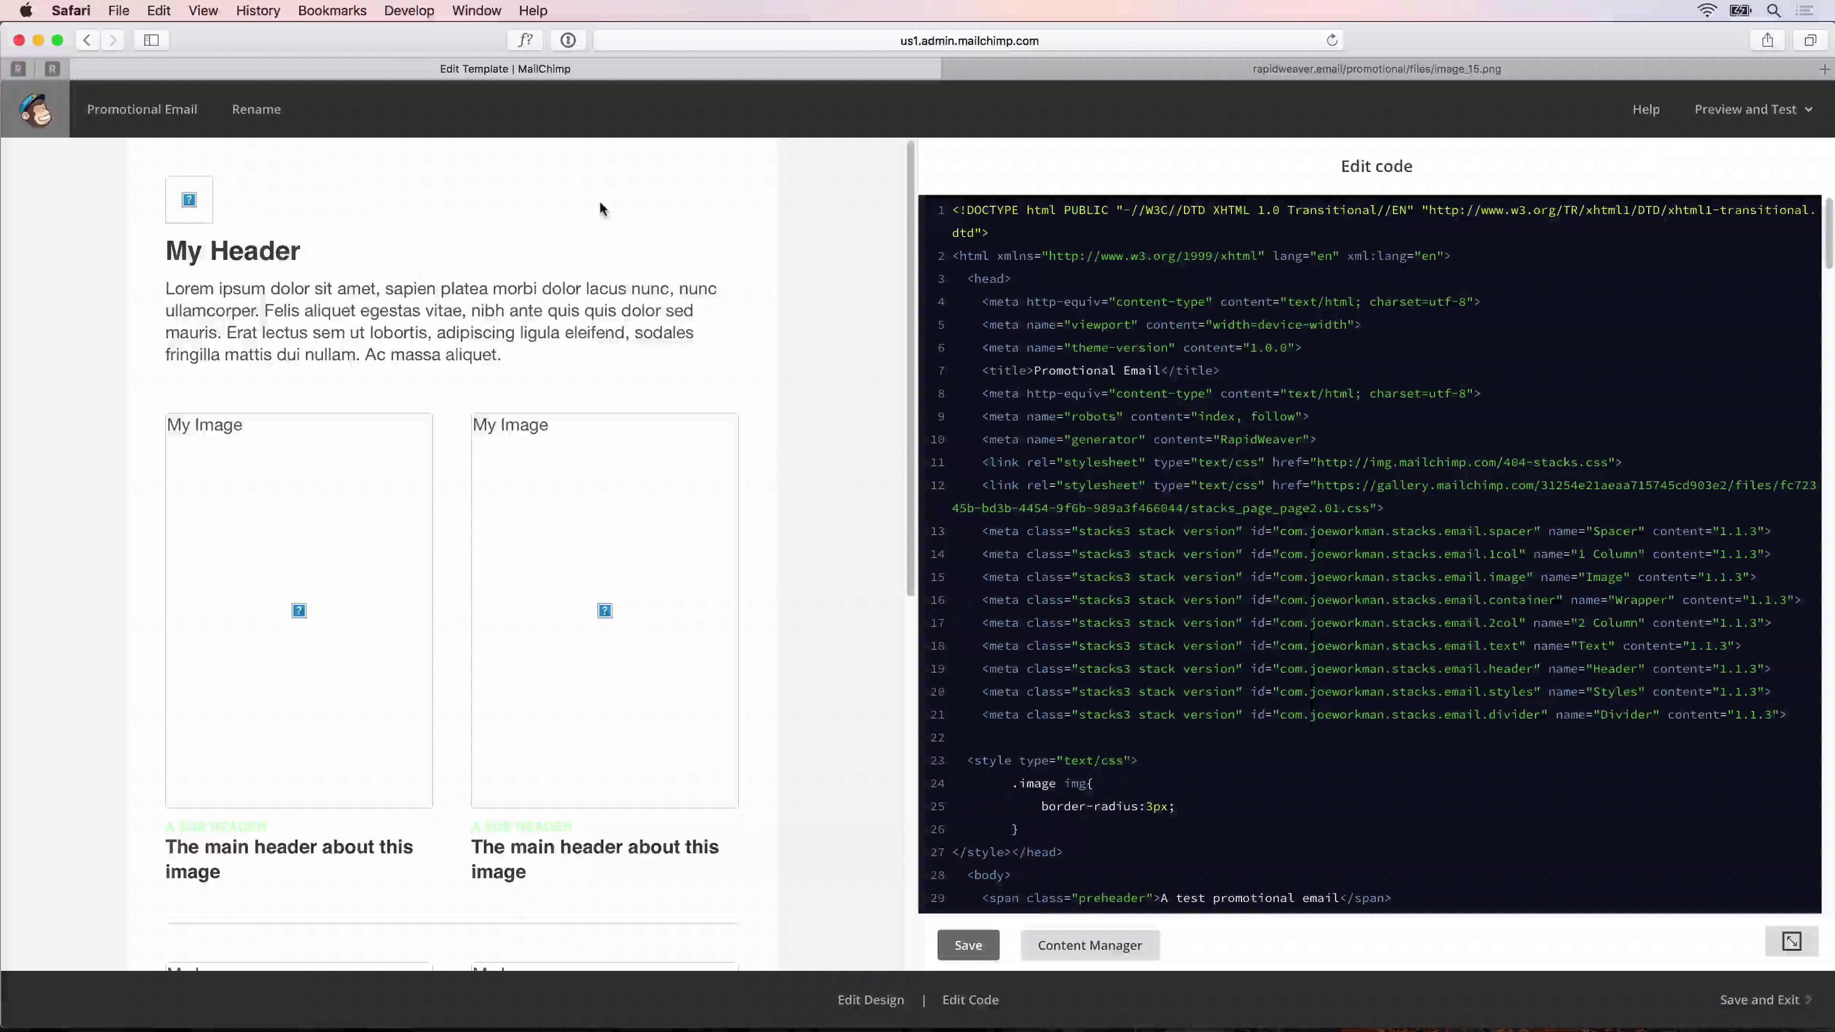
# Step: On the Promotional page, turn off Prepend Web Address for the logo, pagoda and Big Ben images
pyautogui.press('super+Tab')
pyautogui.press('super+Tab')
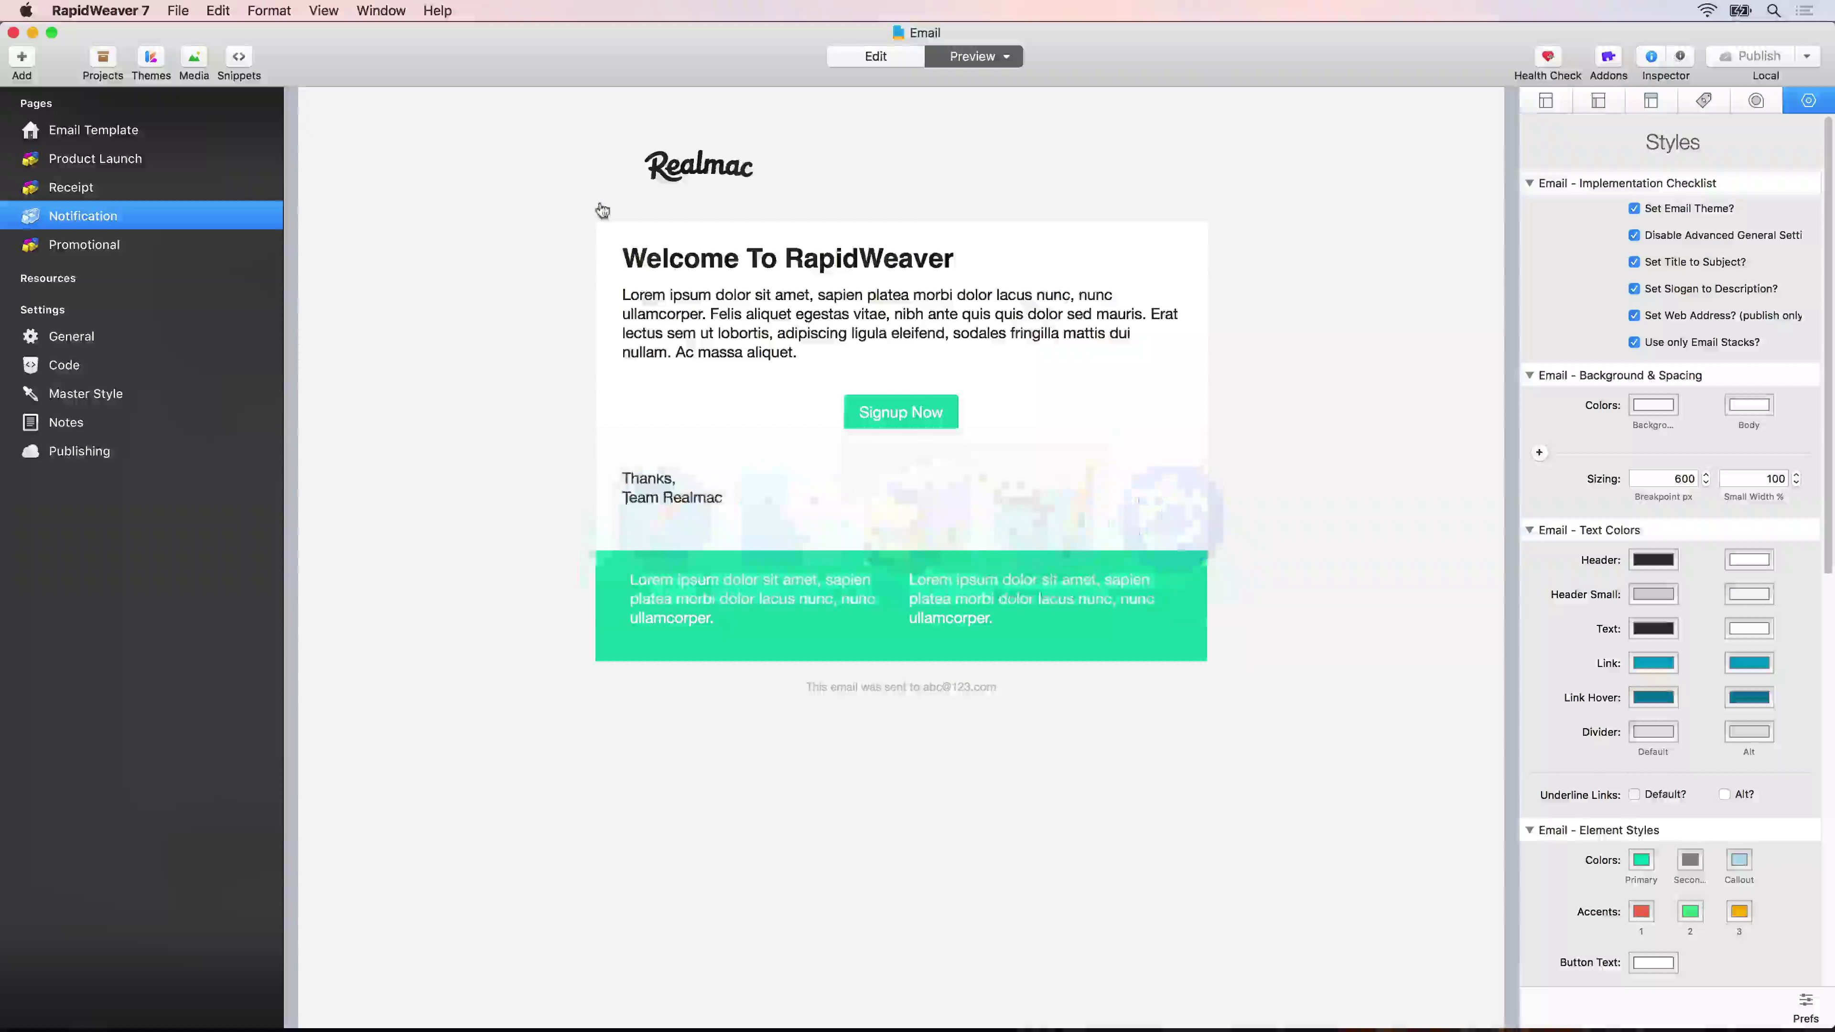
pyautogui.click(140, 246)
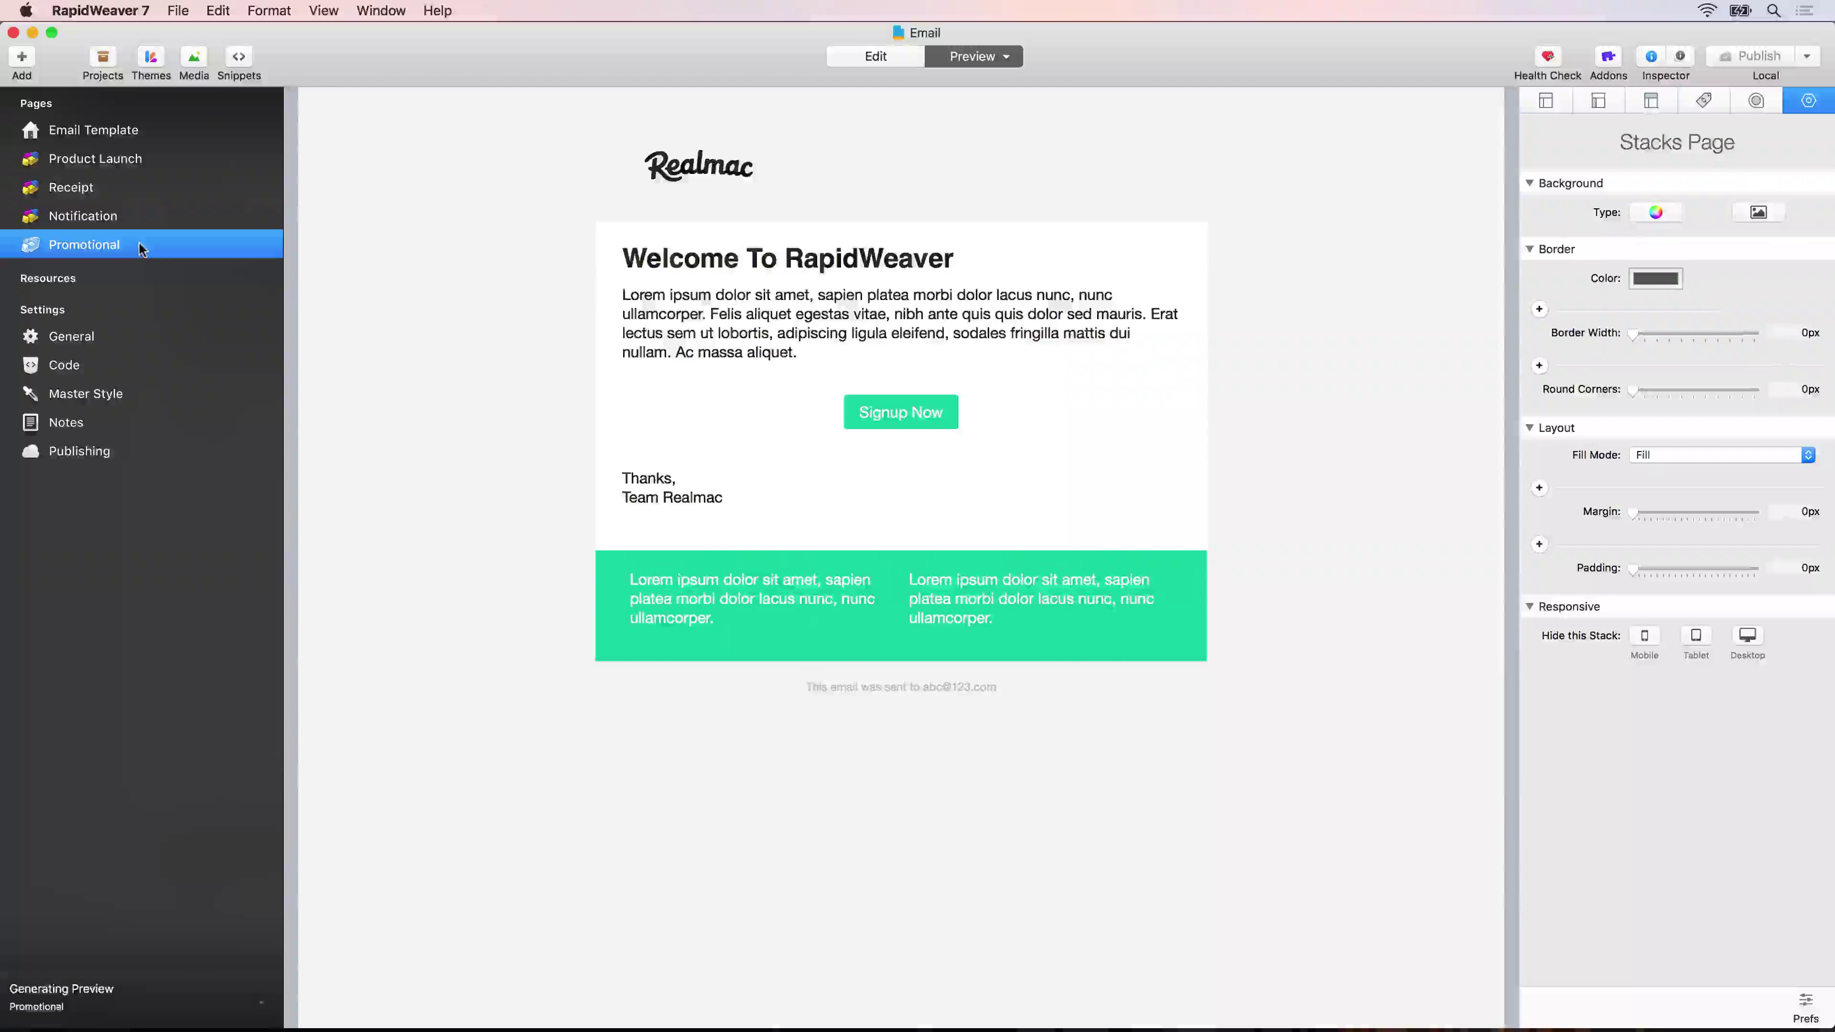
pyautogui.click(875, 58)
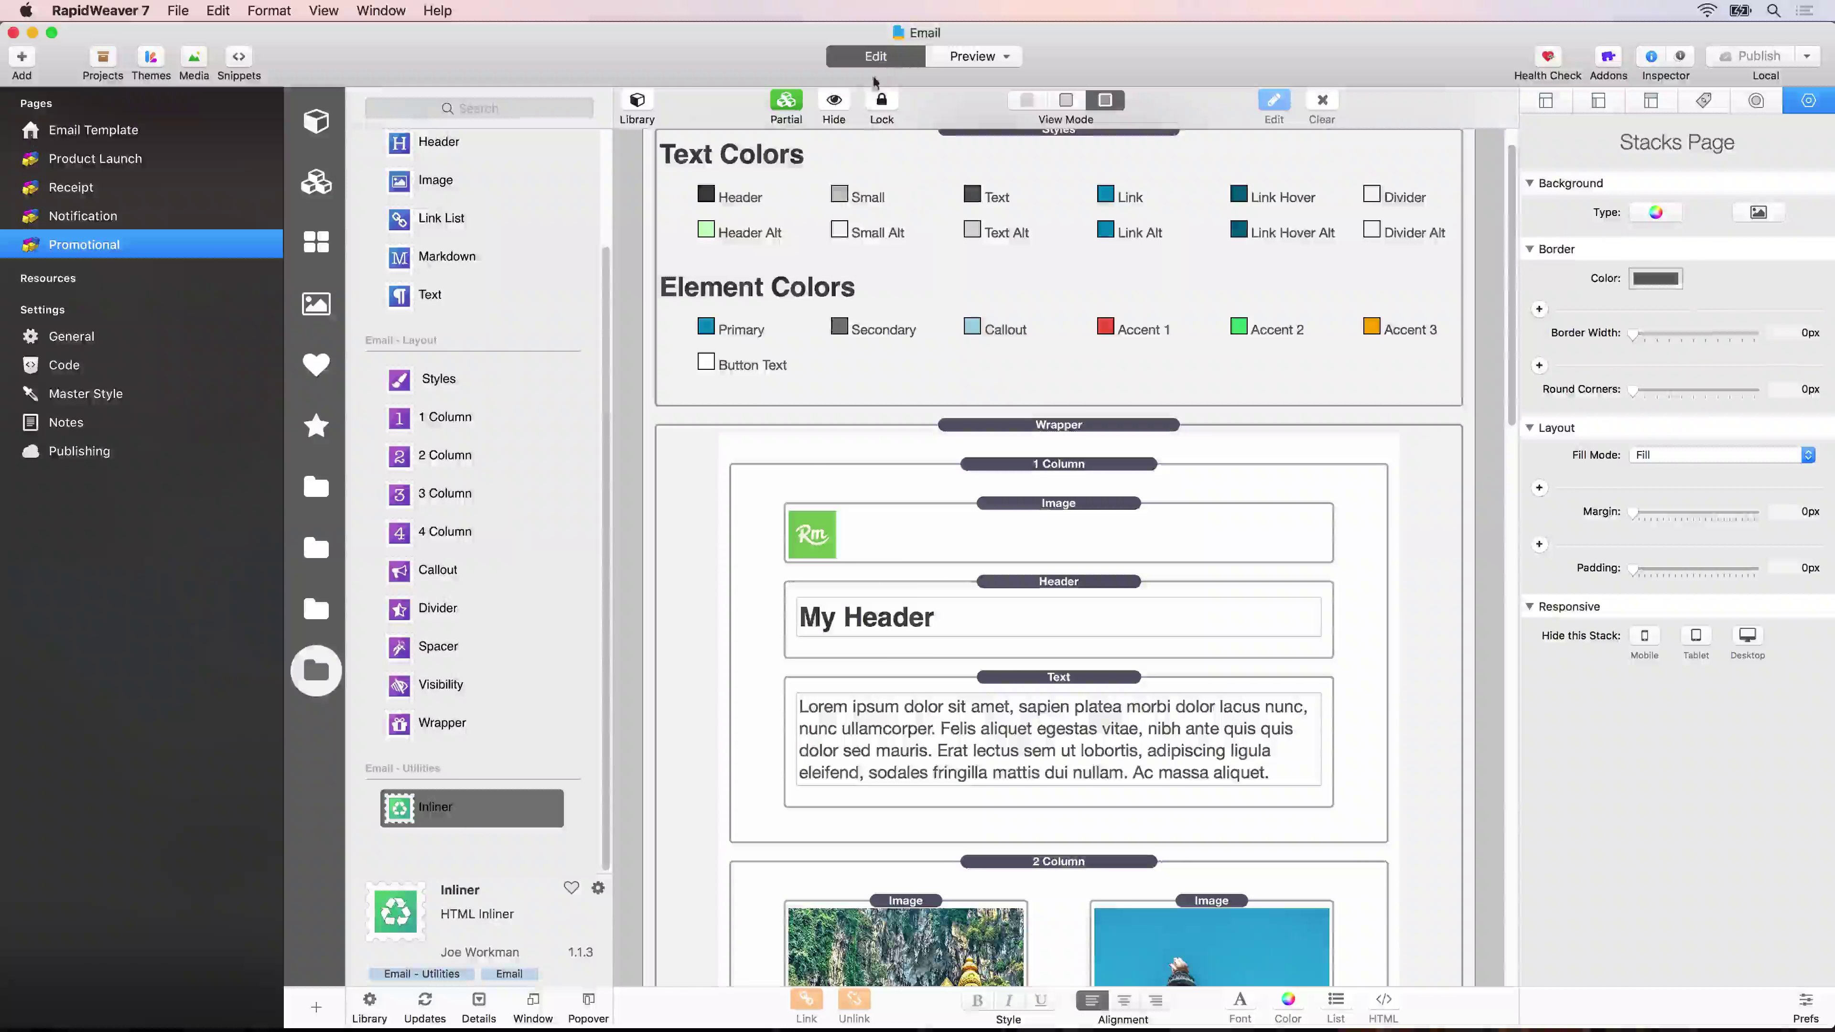
pyautogui.click(1019, 547)
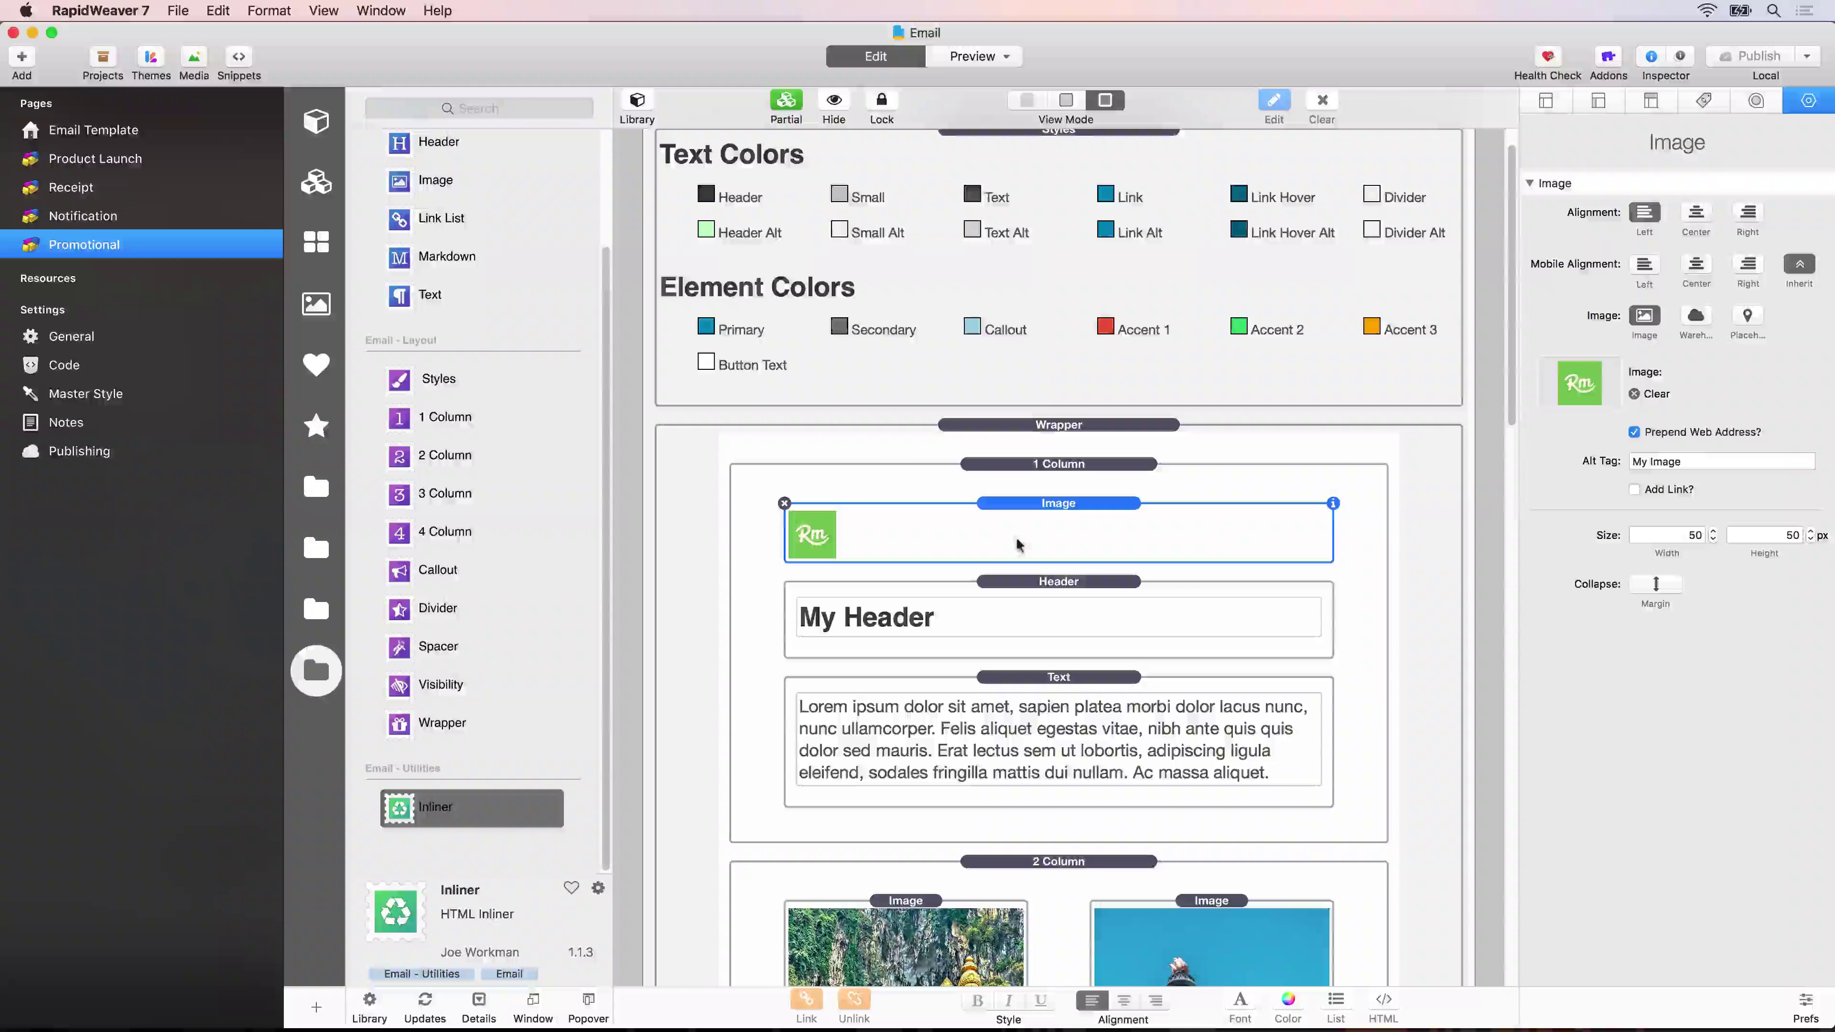
pyautogui.click(1633, 431)
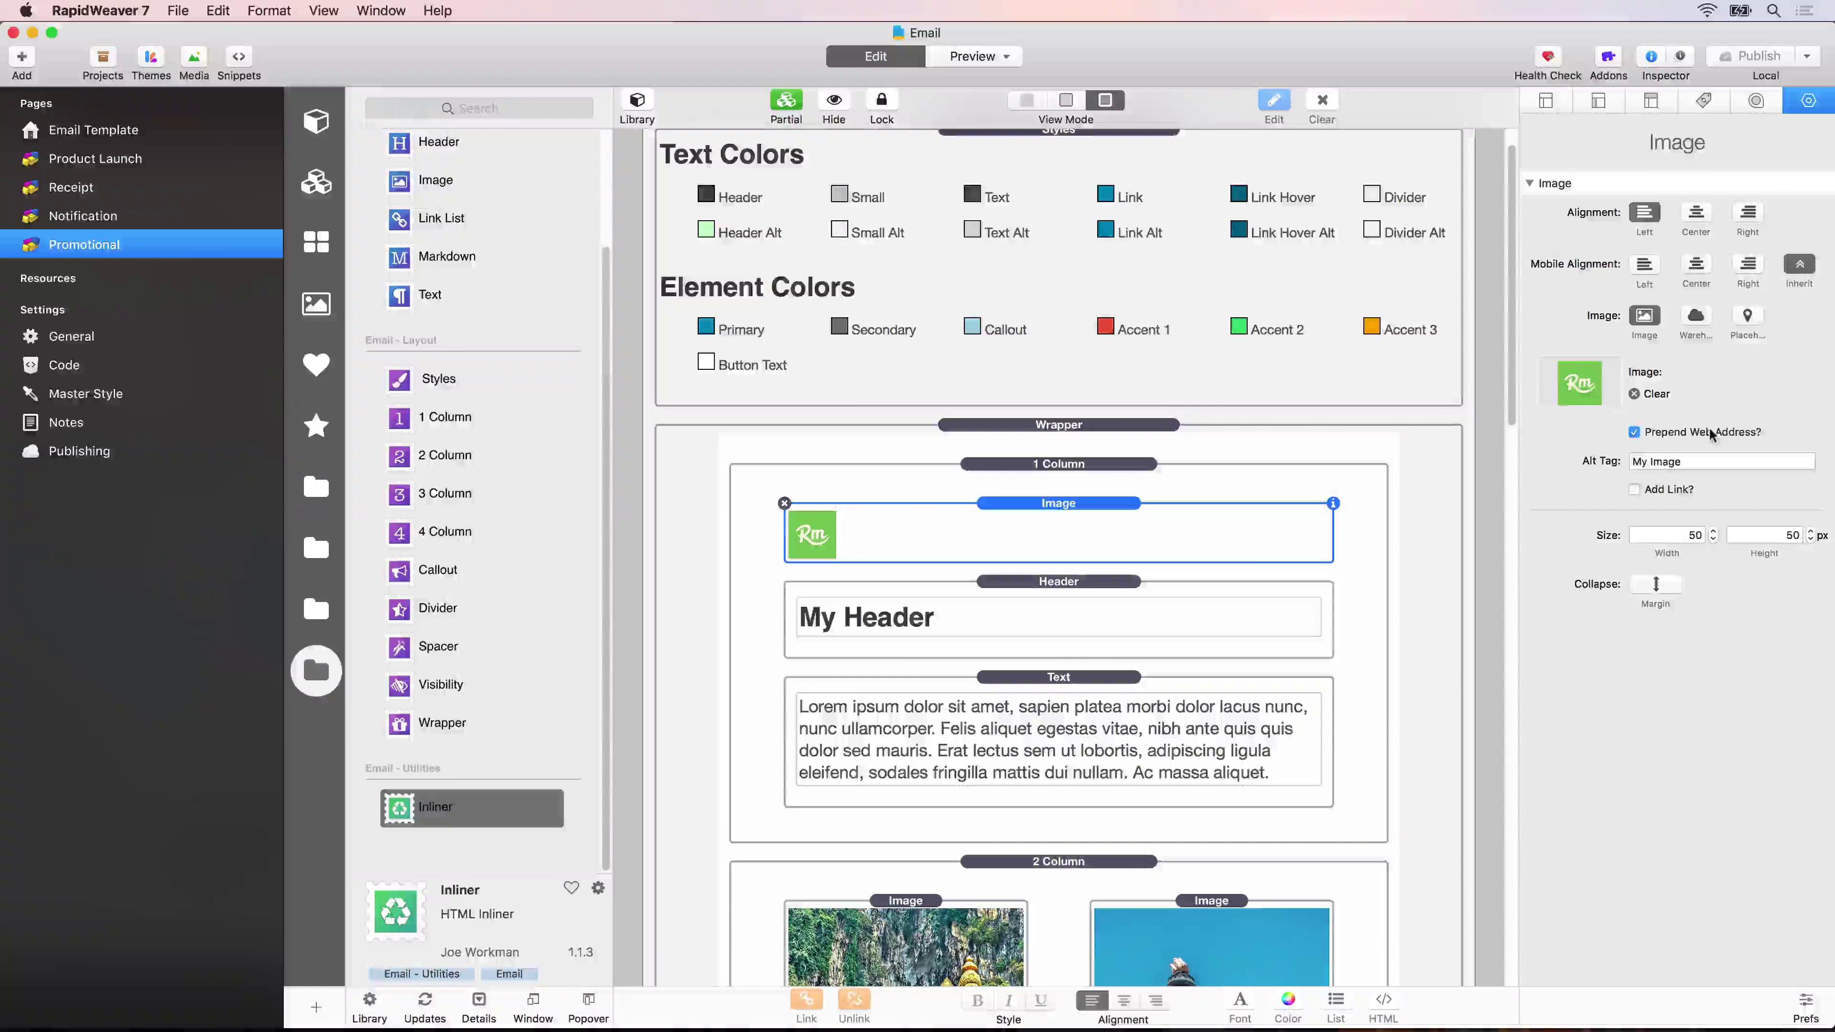
pyautogui.scroll(-6, 1048, 568)
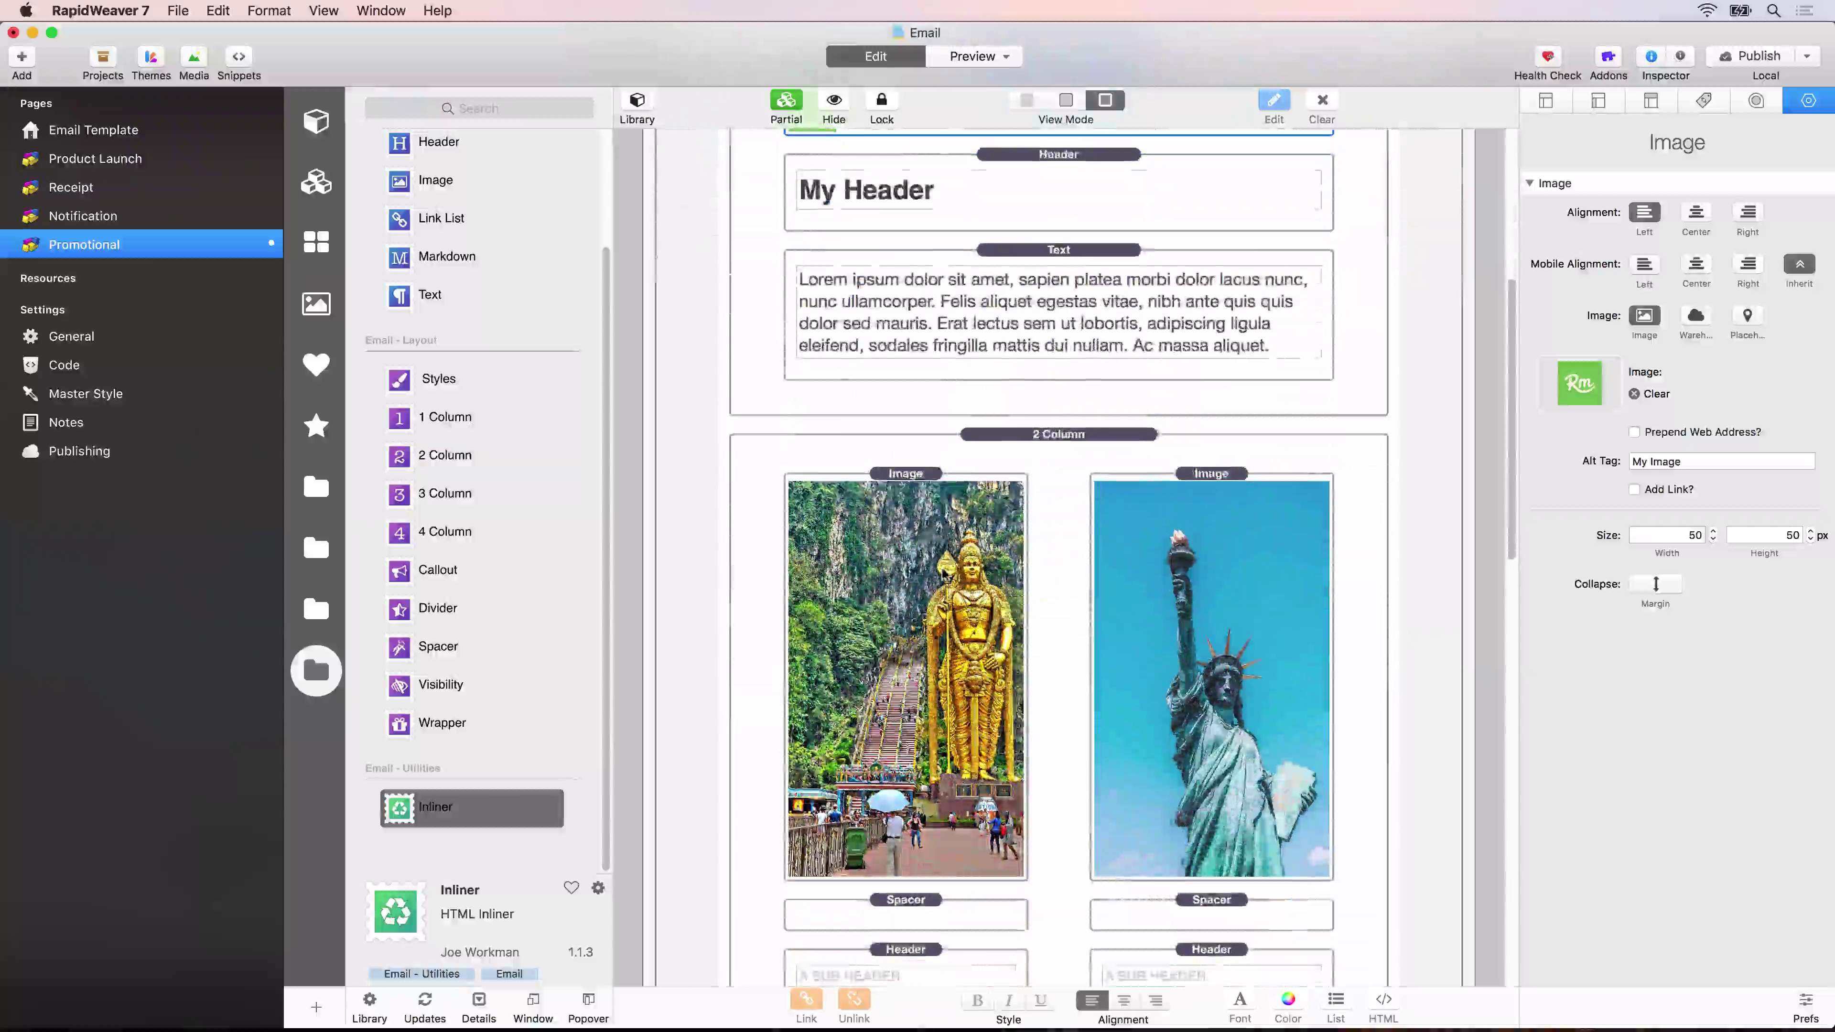
pyautogui.click(946, 576)
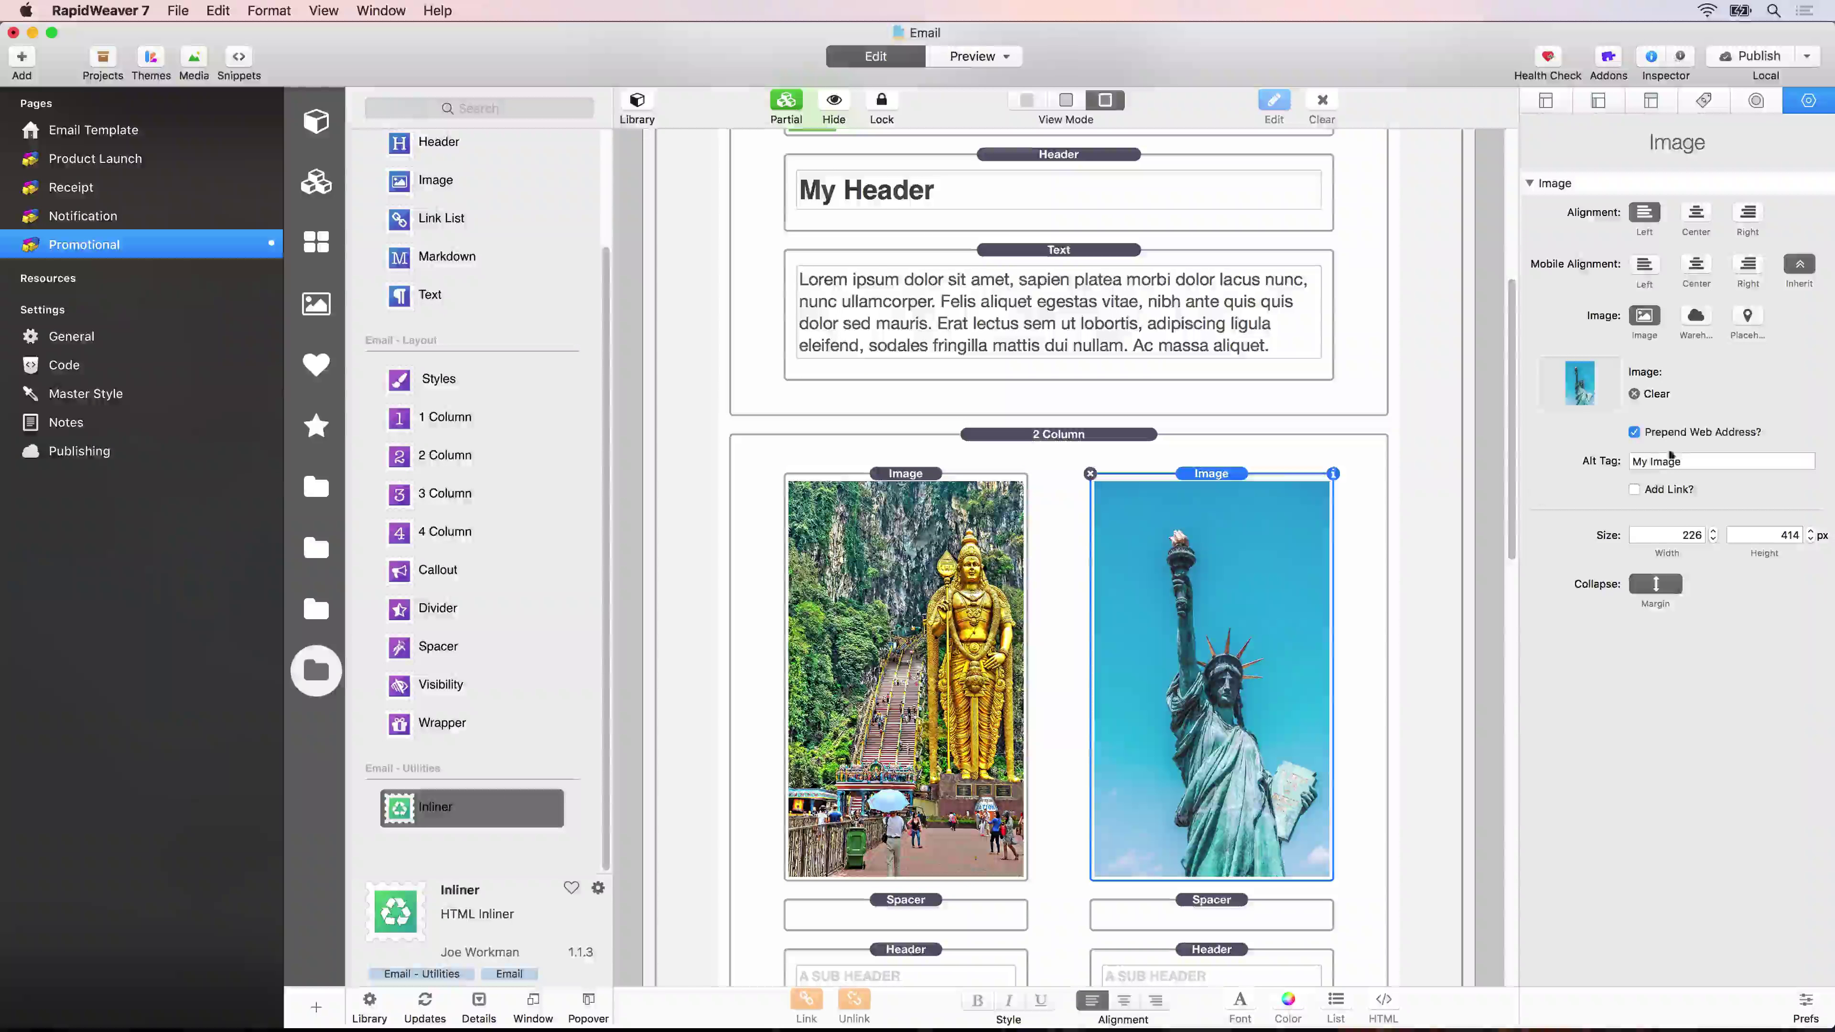
pyautogui.scroll(-10, 1003, 525)
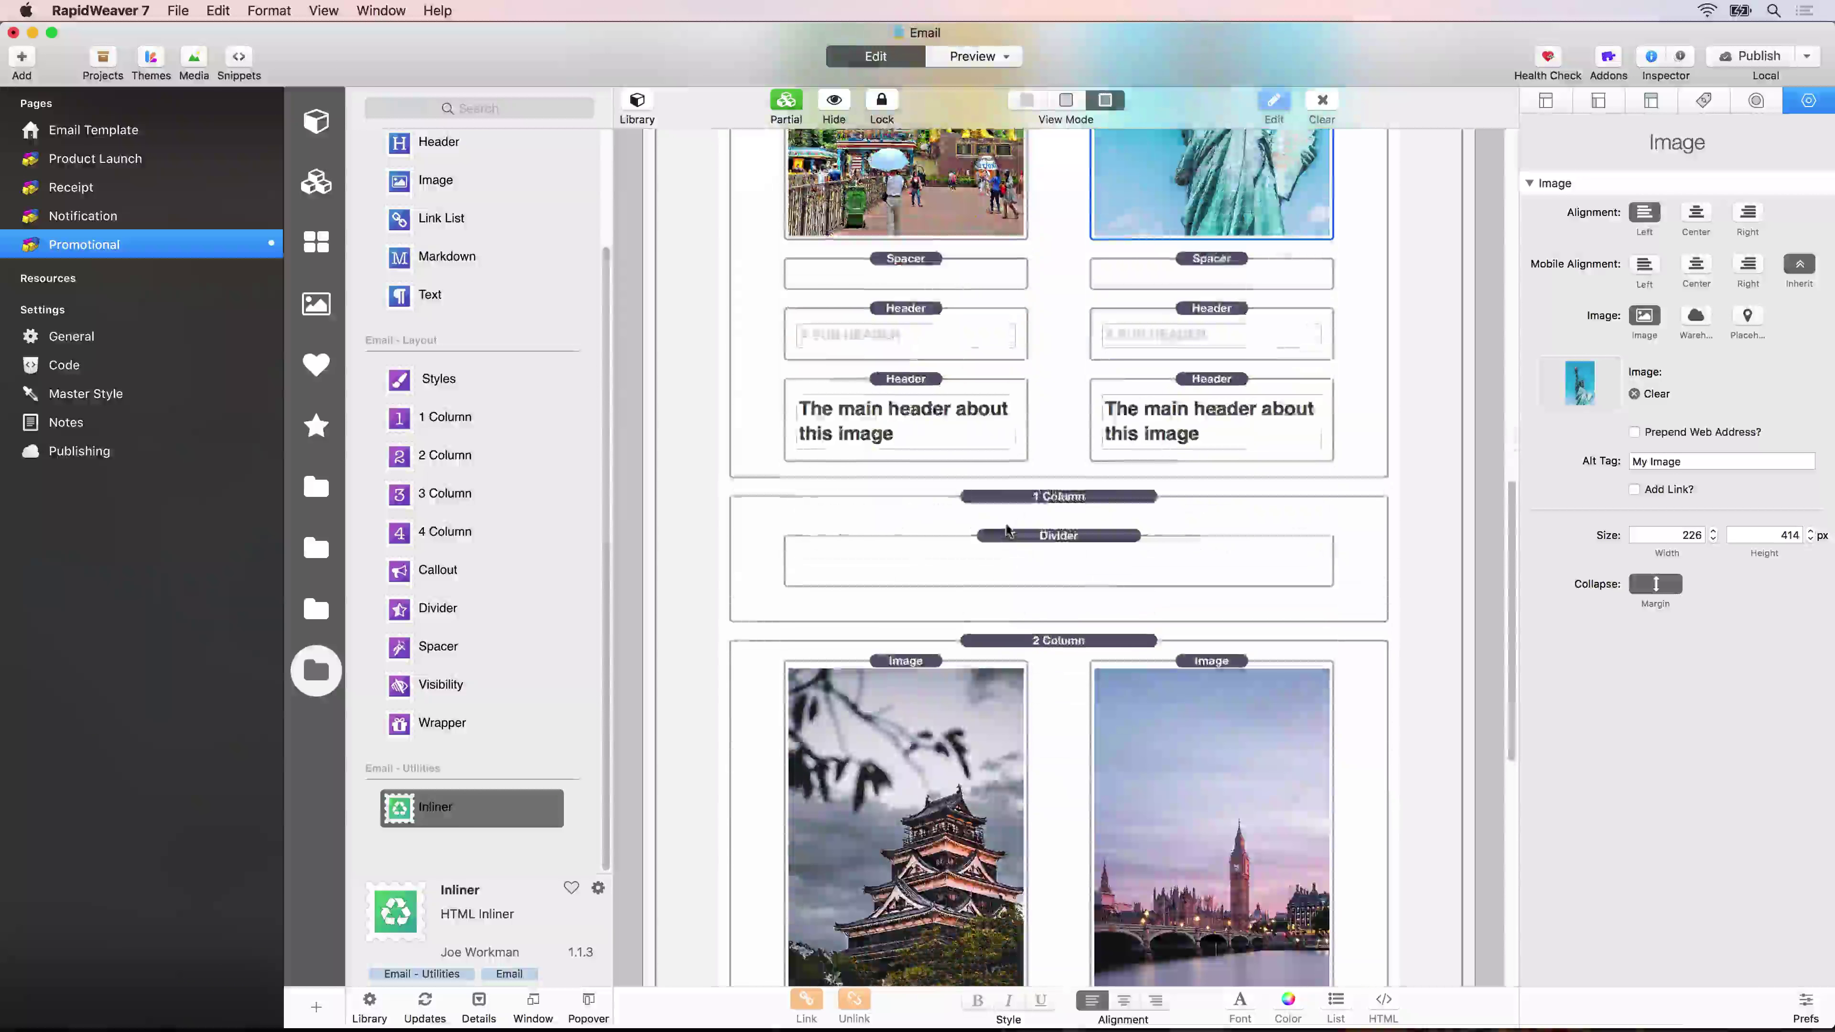
pyautogui.click(949, 562)
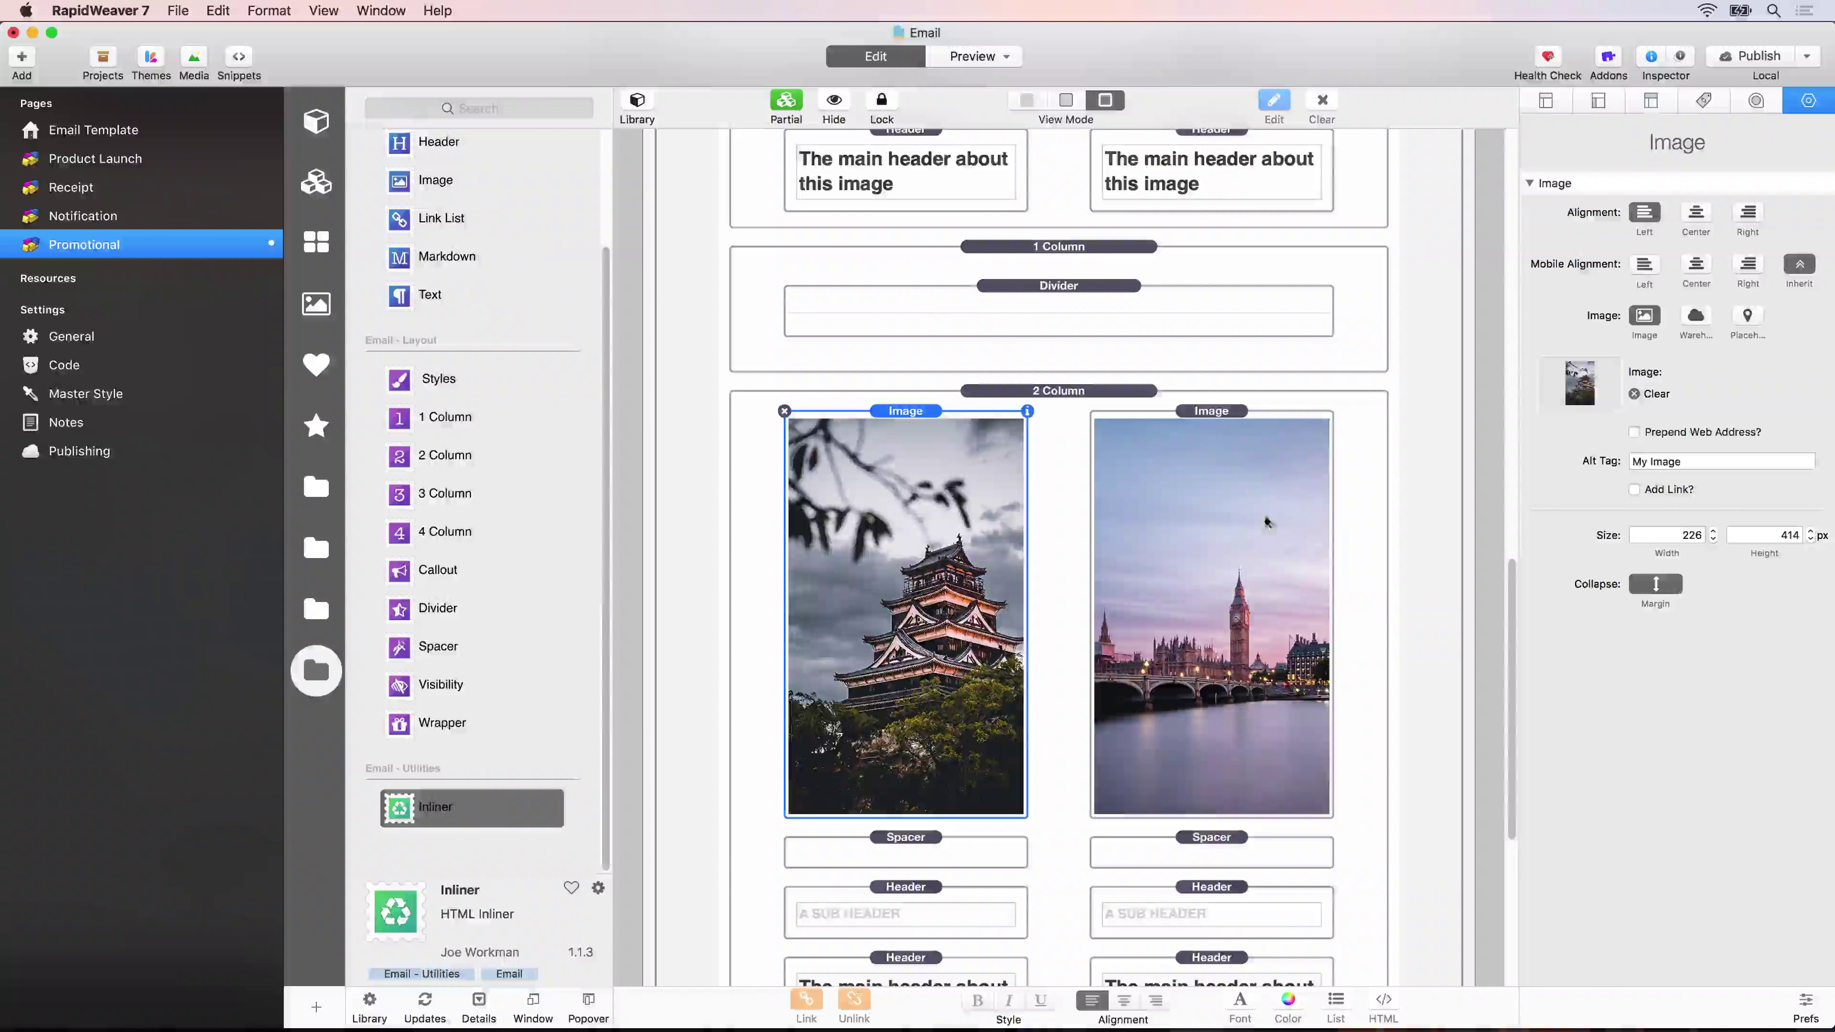
pyautogui.click(1078, 635)
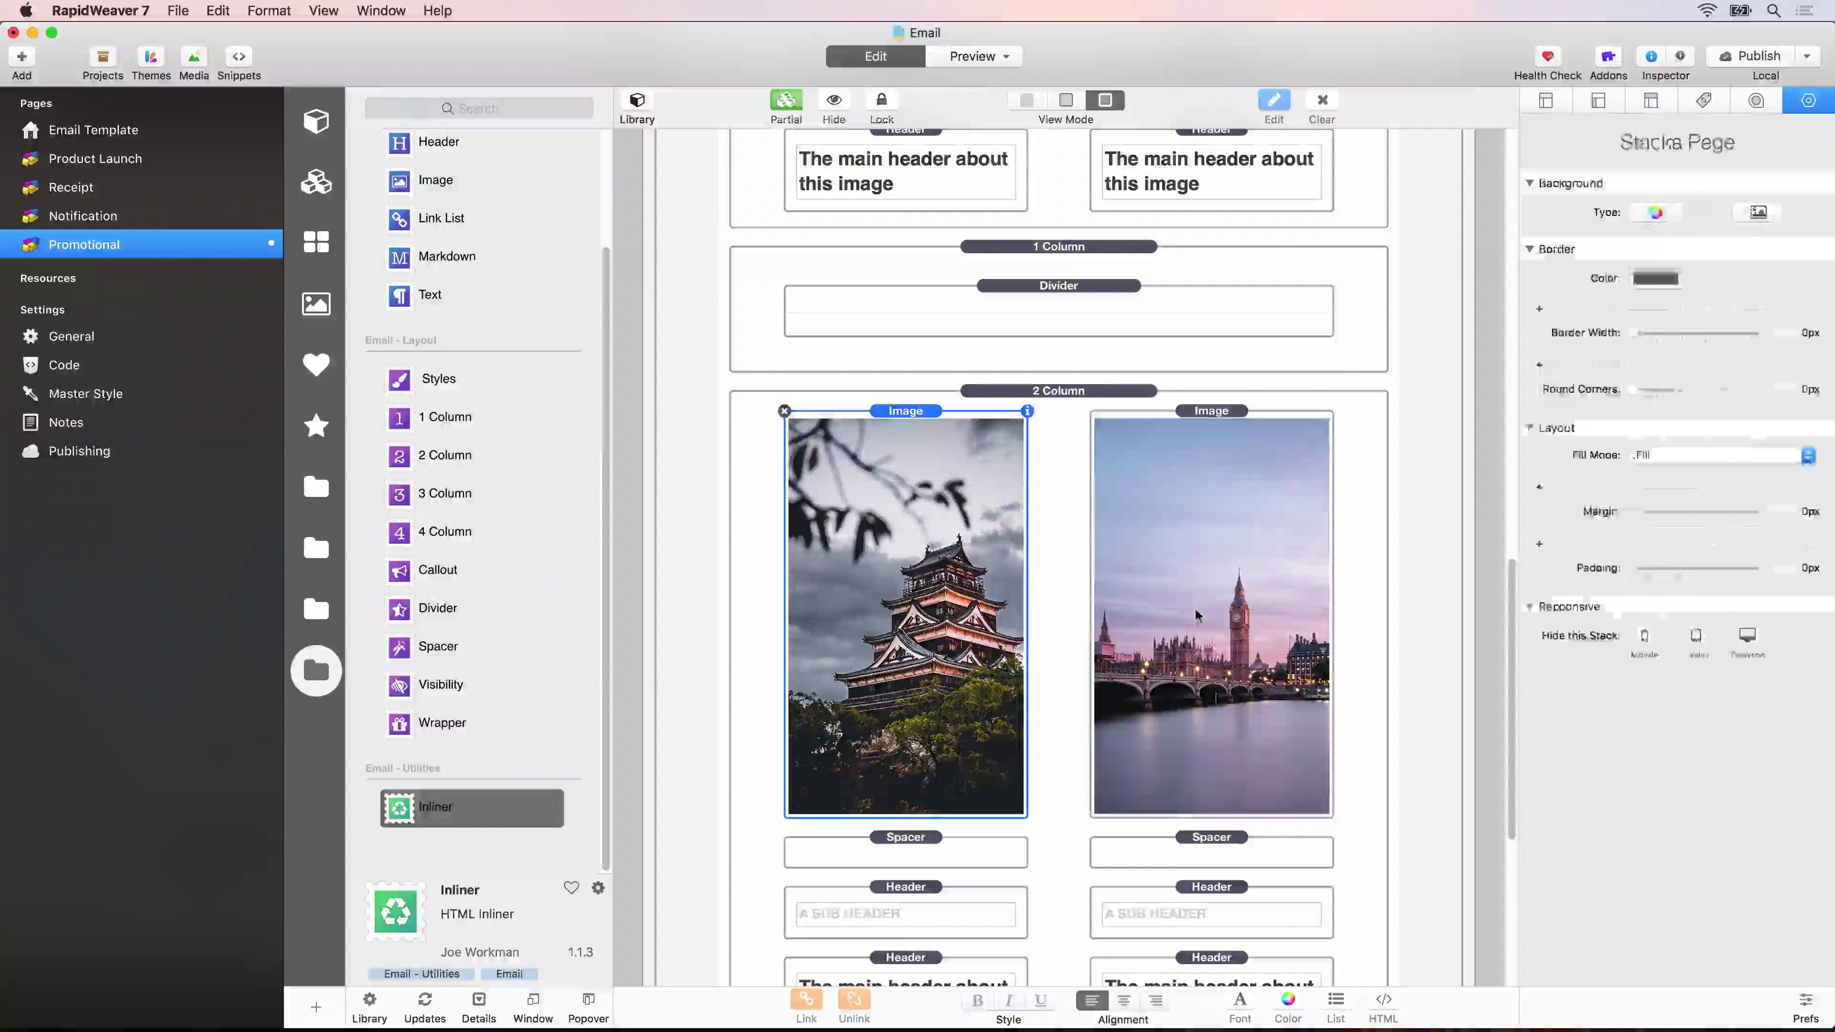
pyautogui.click(1112, 636)
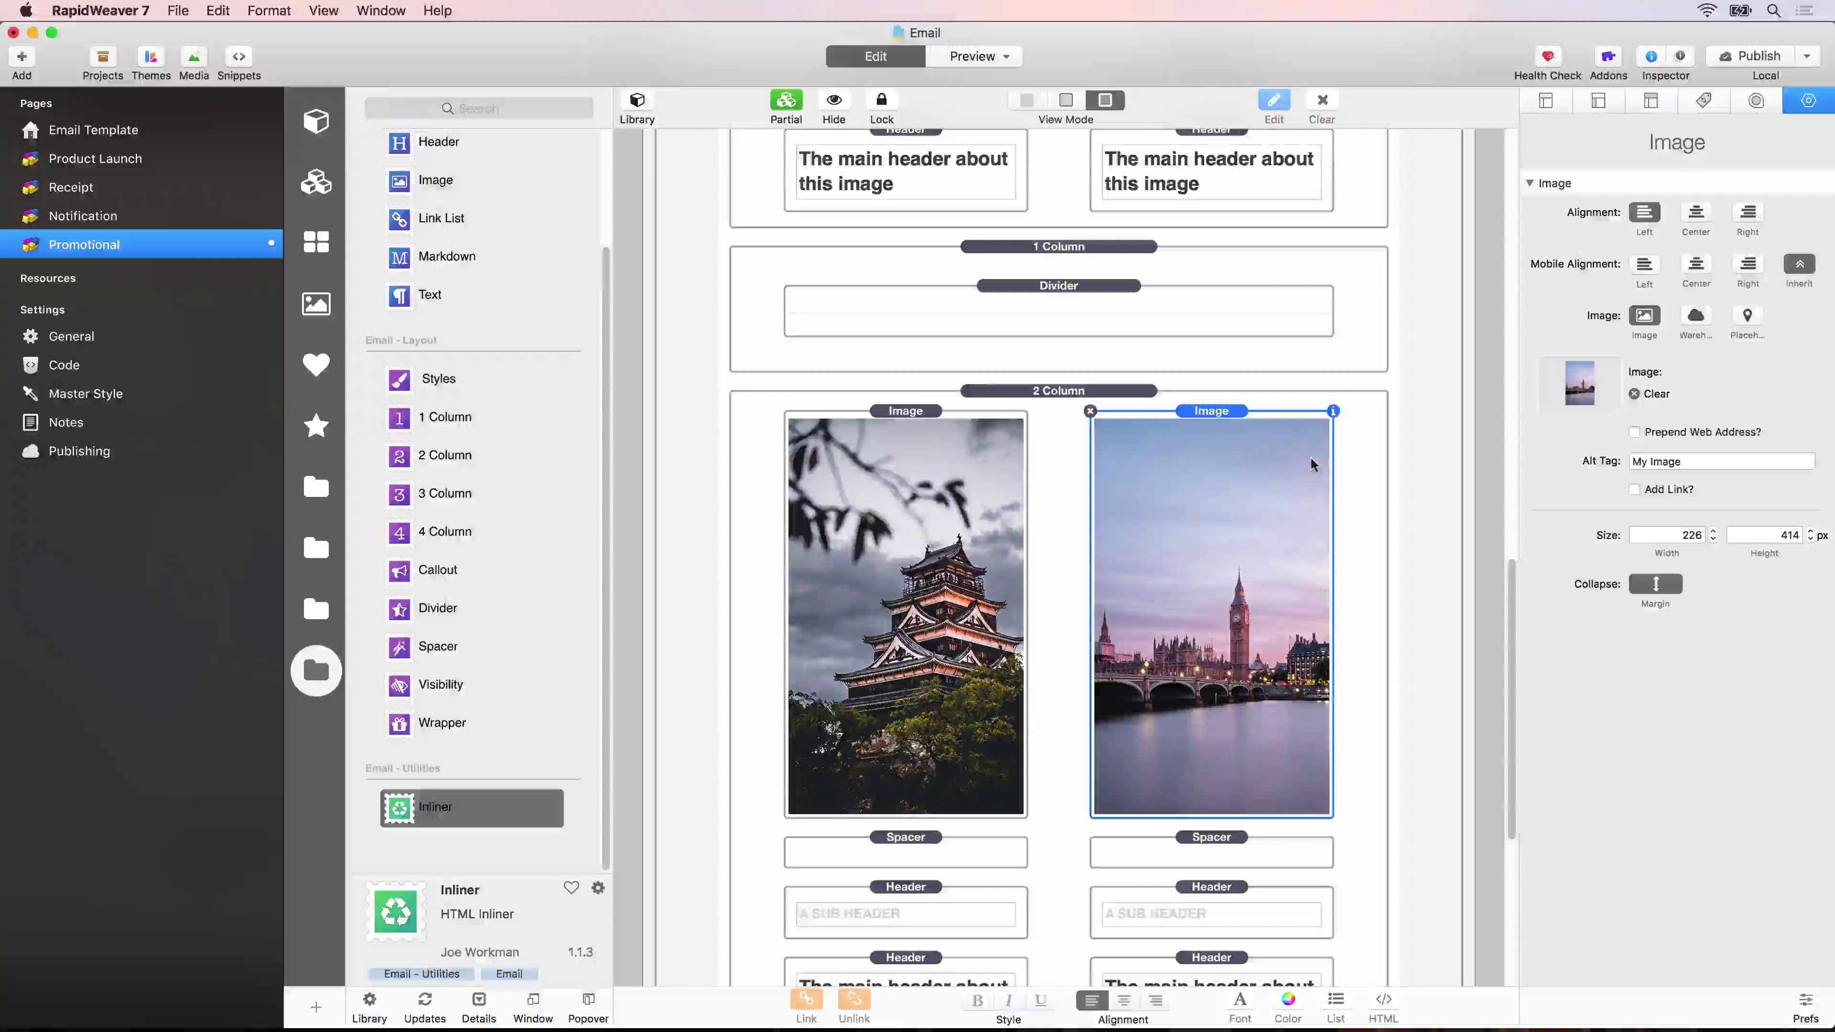
# Step: Publish the site again to the local Exported Email folder
pyautogui.scroll(-6, 1310, 456)
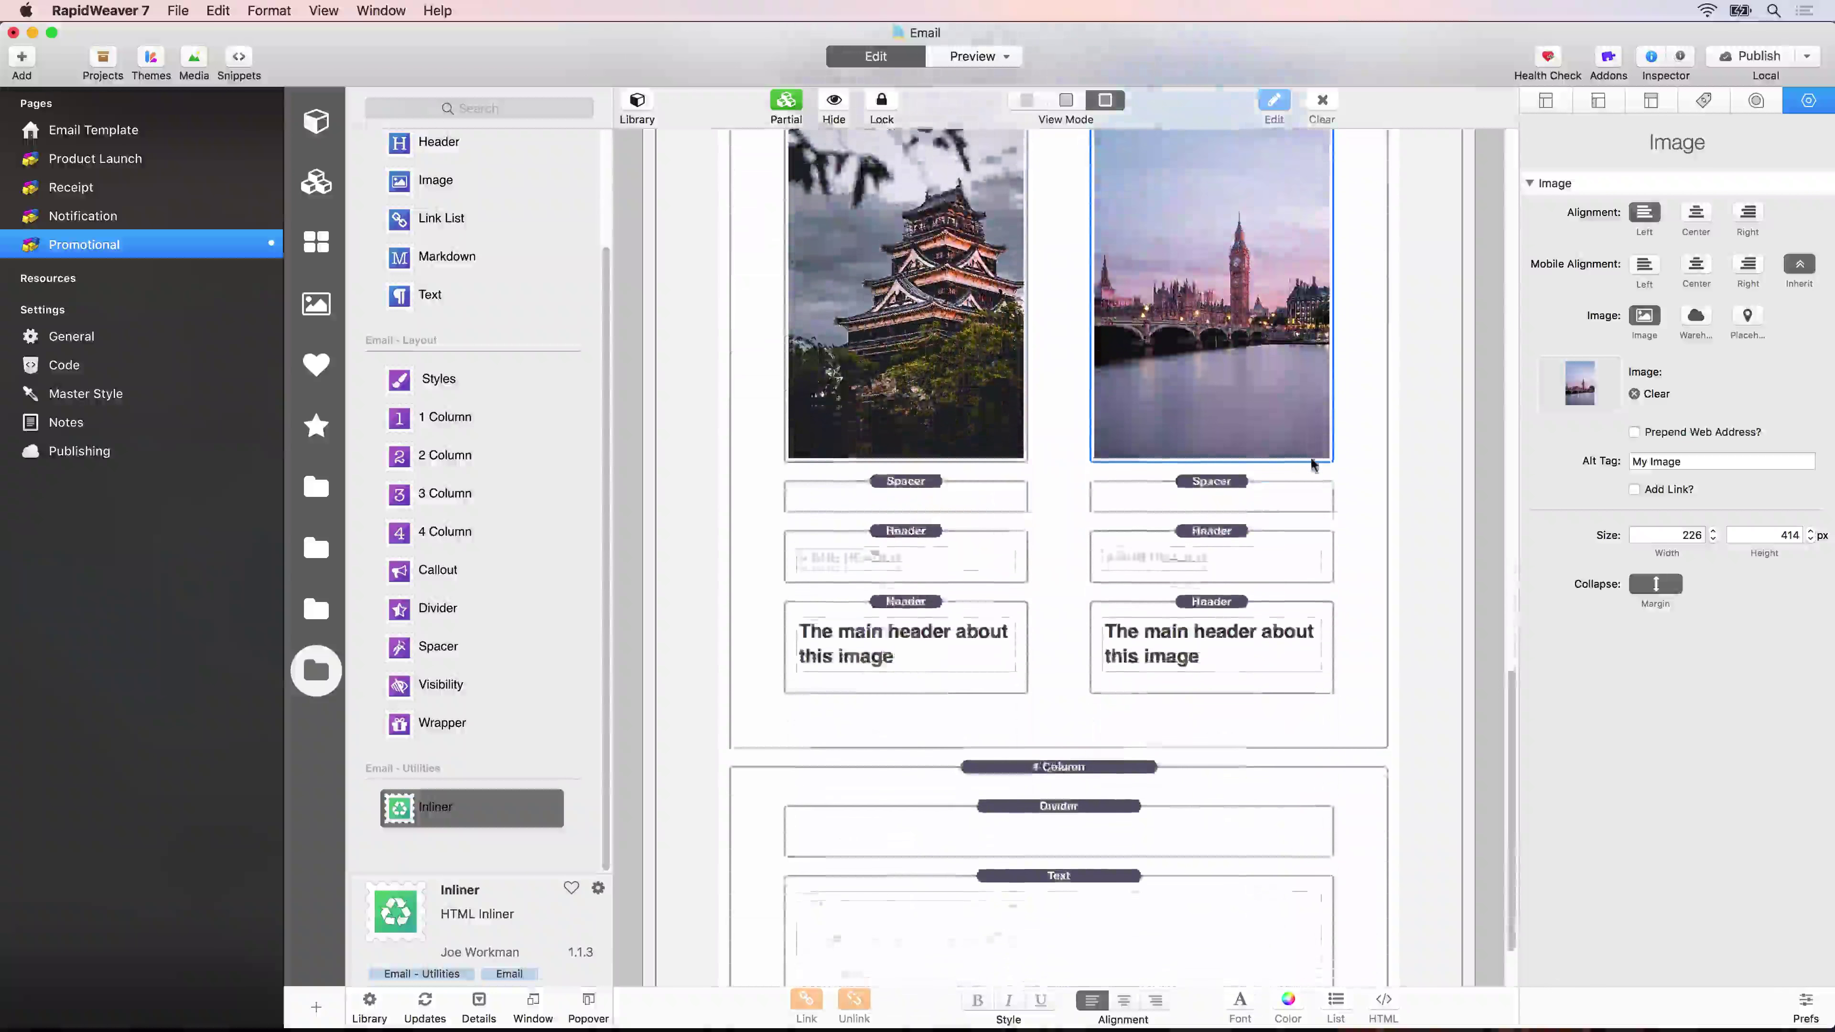
pyautogui.scroll(4, 1312, 463)
pyautogui.click(1767, 57)
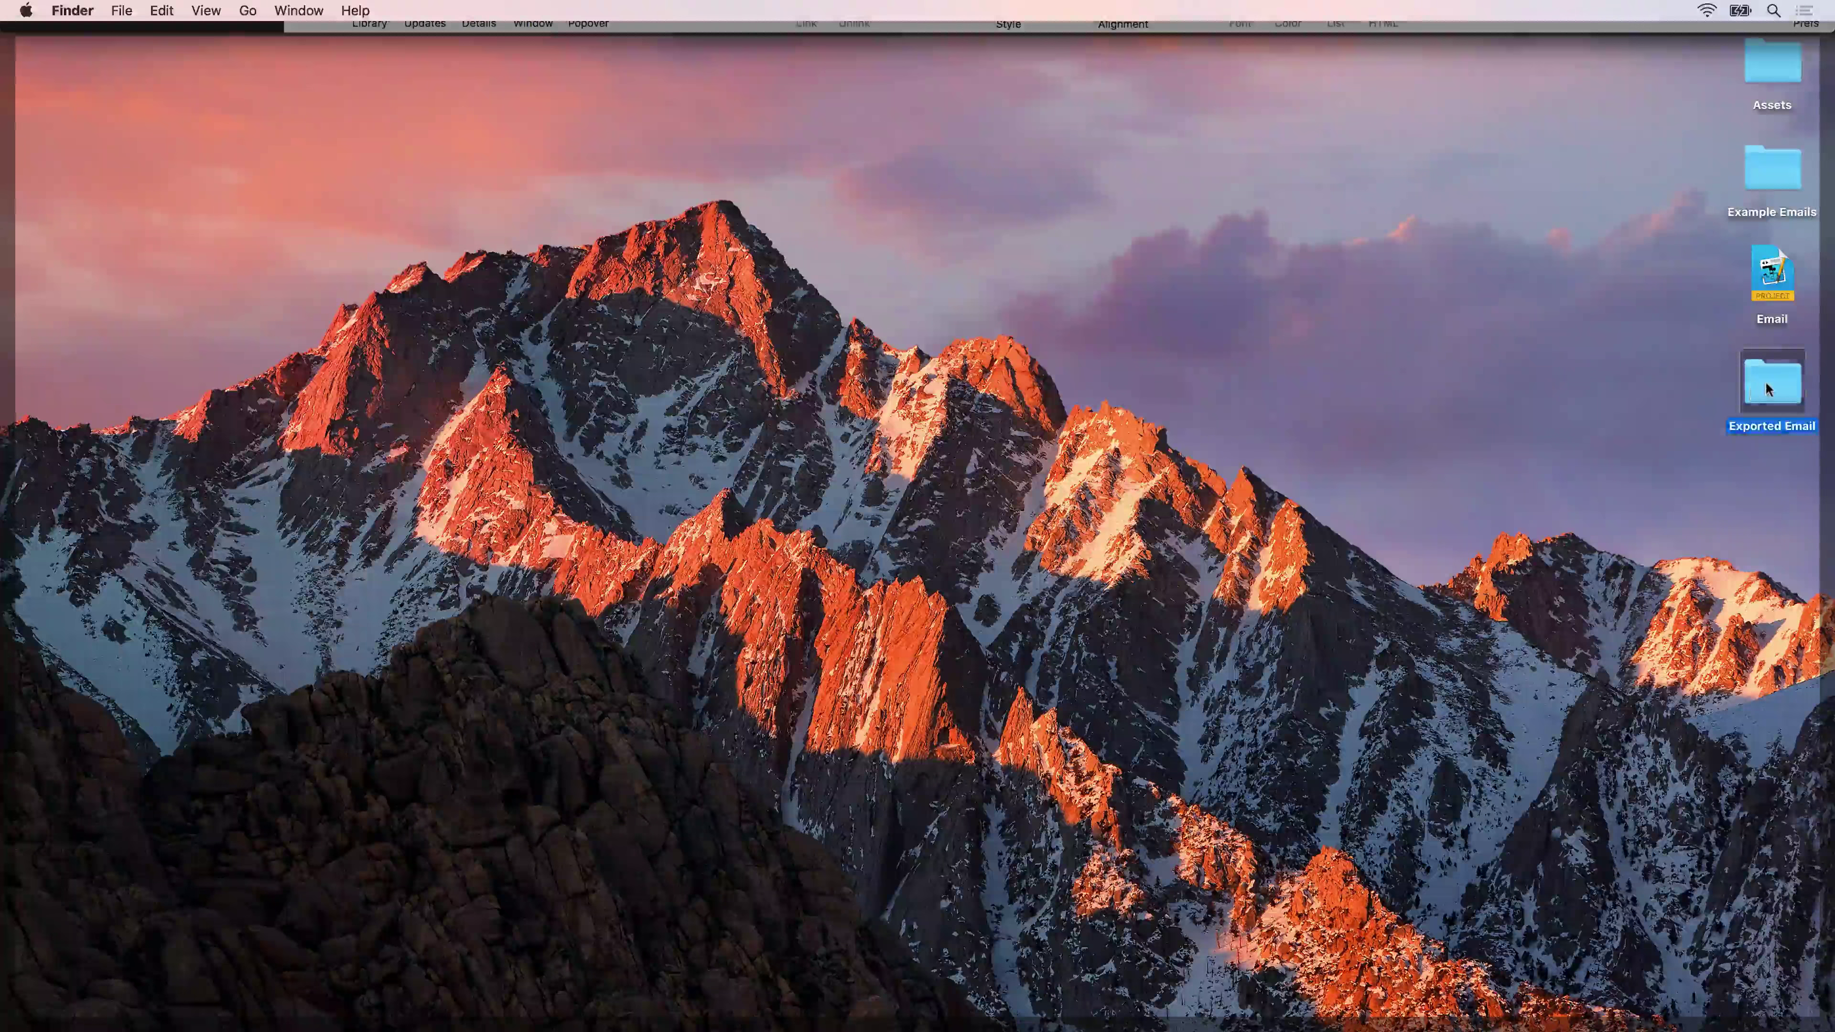
# Step: In the promotional export folder, compress the files folder and index.html into a fresh Archive.zip
pyautogui.doubleClick(1766, 383)
pyautogui.click(1059, 324)
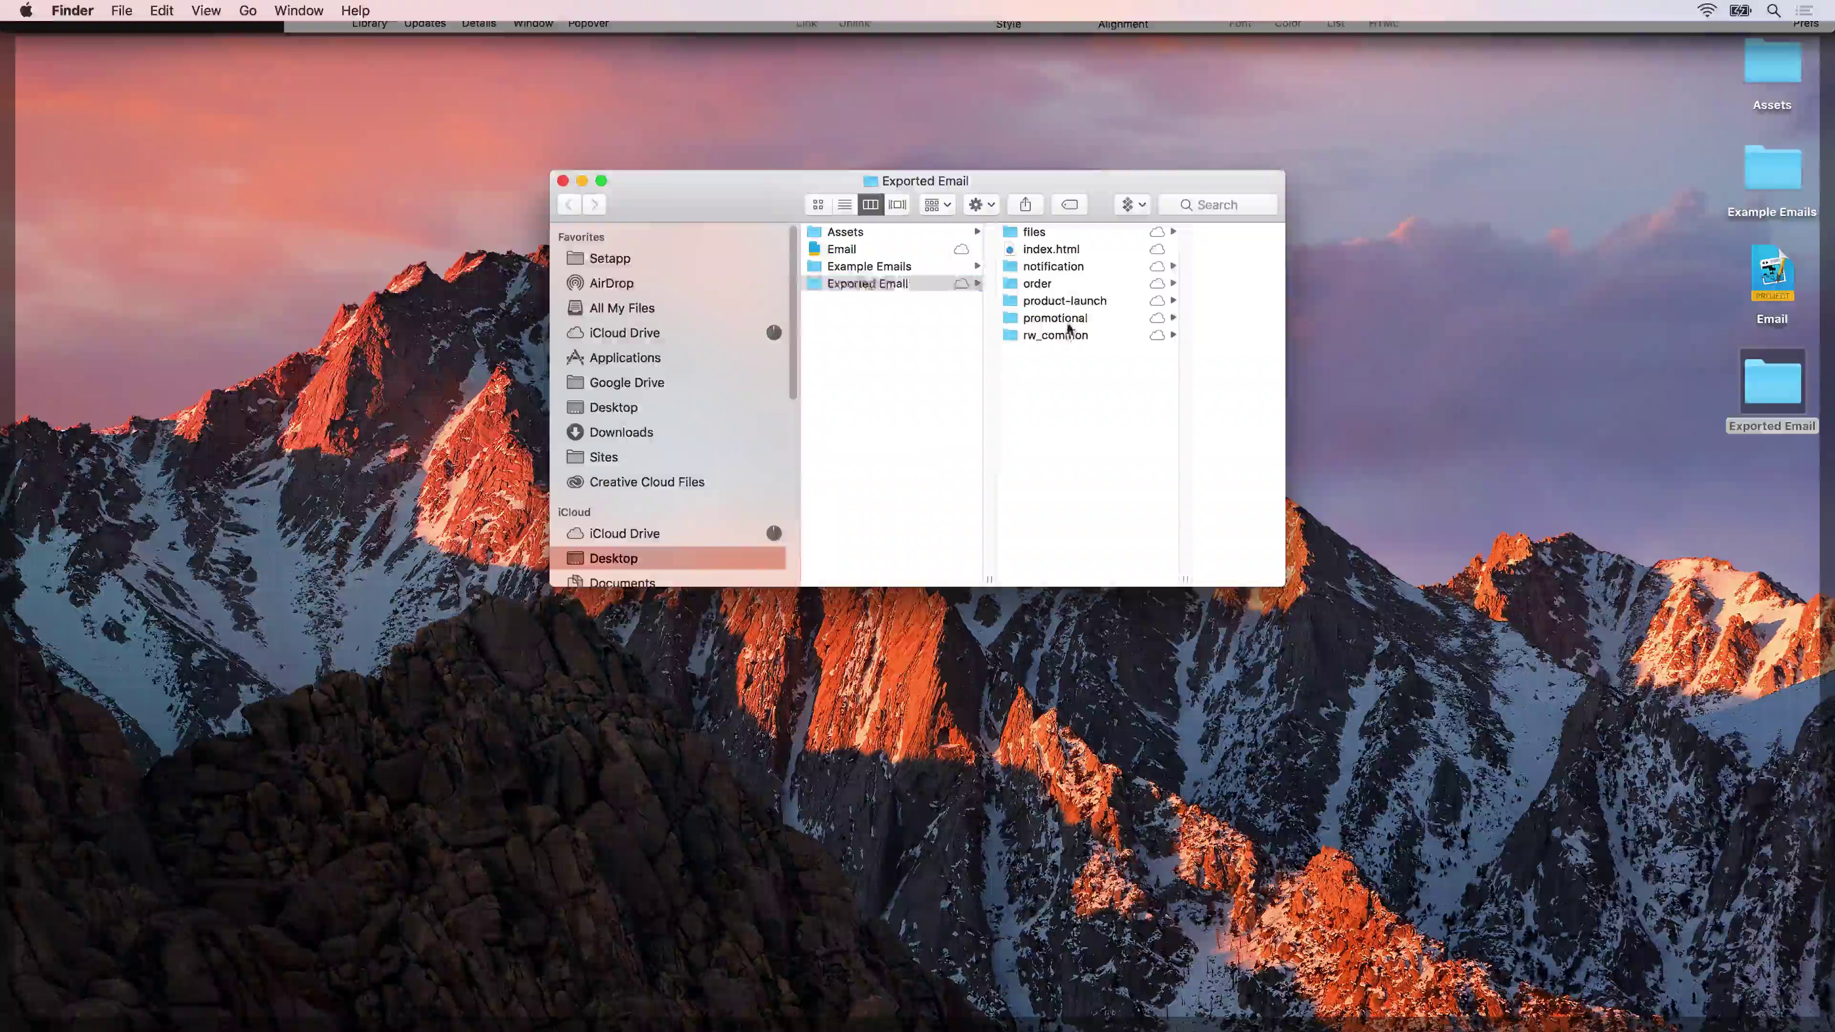
pyautogui.click(1157, 233)
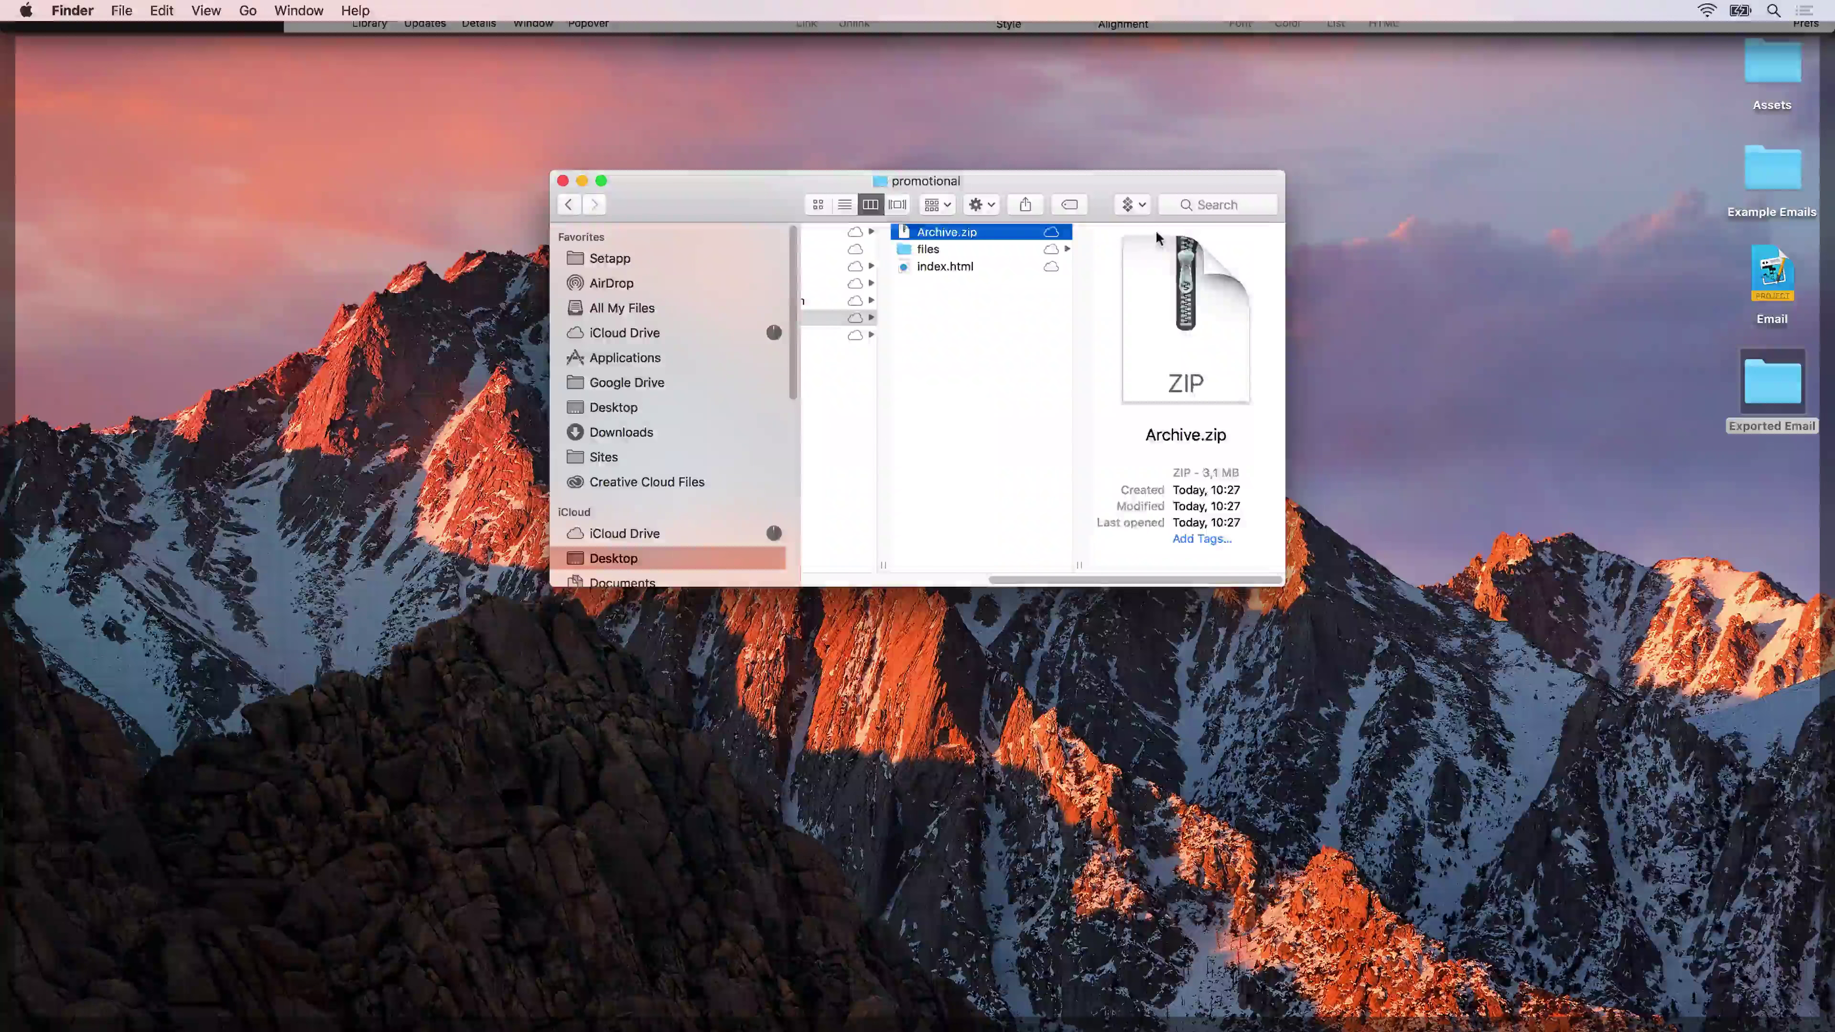
pyautogui.press('Down')
pyautogui.keyDown('shift'); pyautogui.click(946, 248); pyautogui.keyUp('shift')
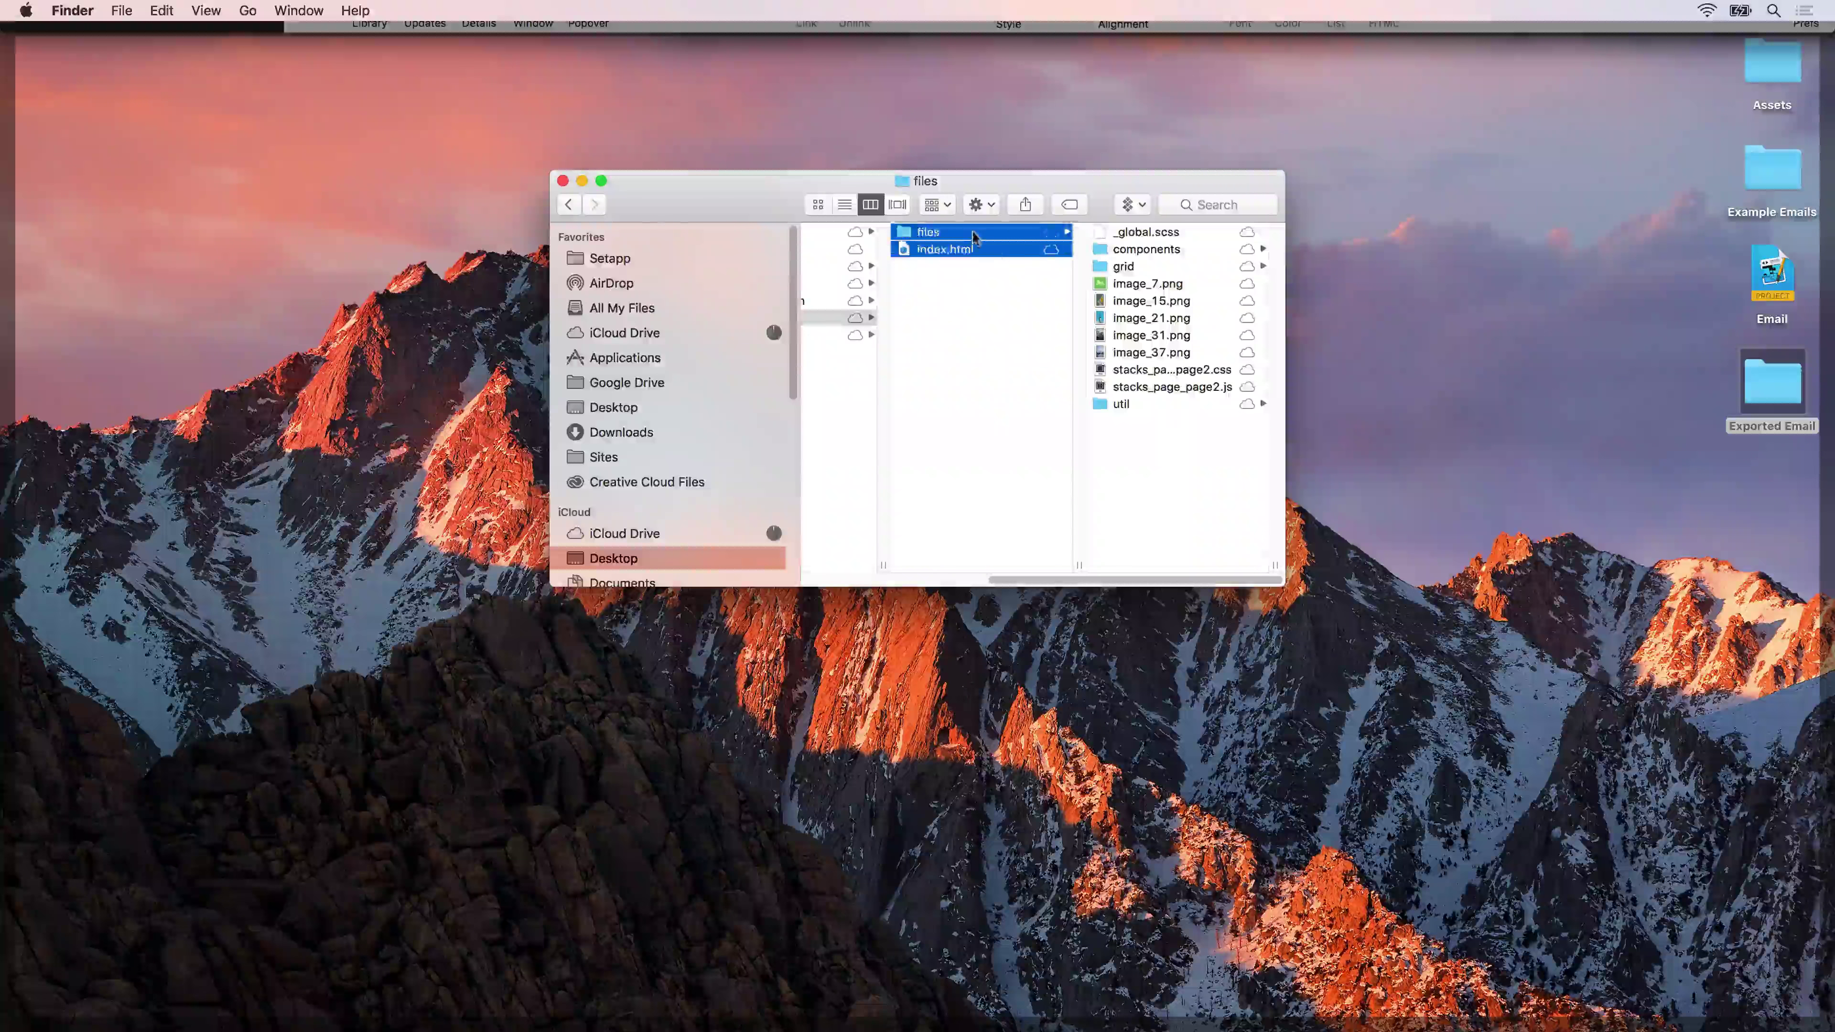
pyautogui.rightClick(947, 249)
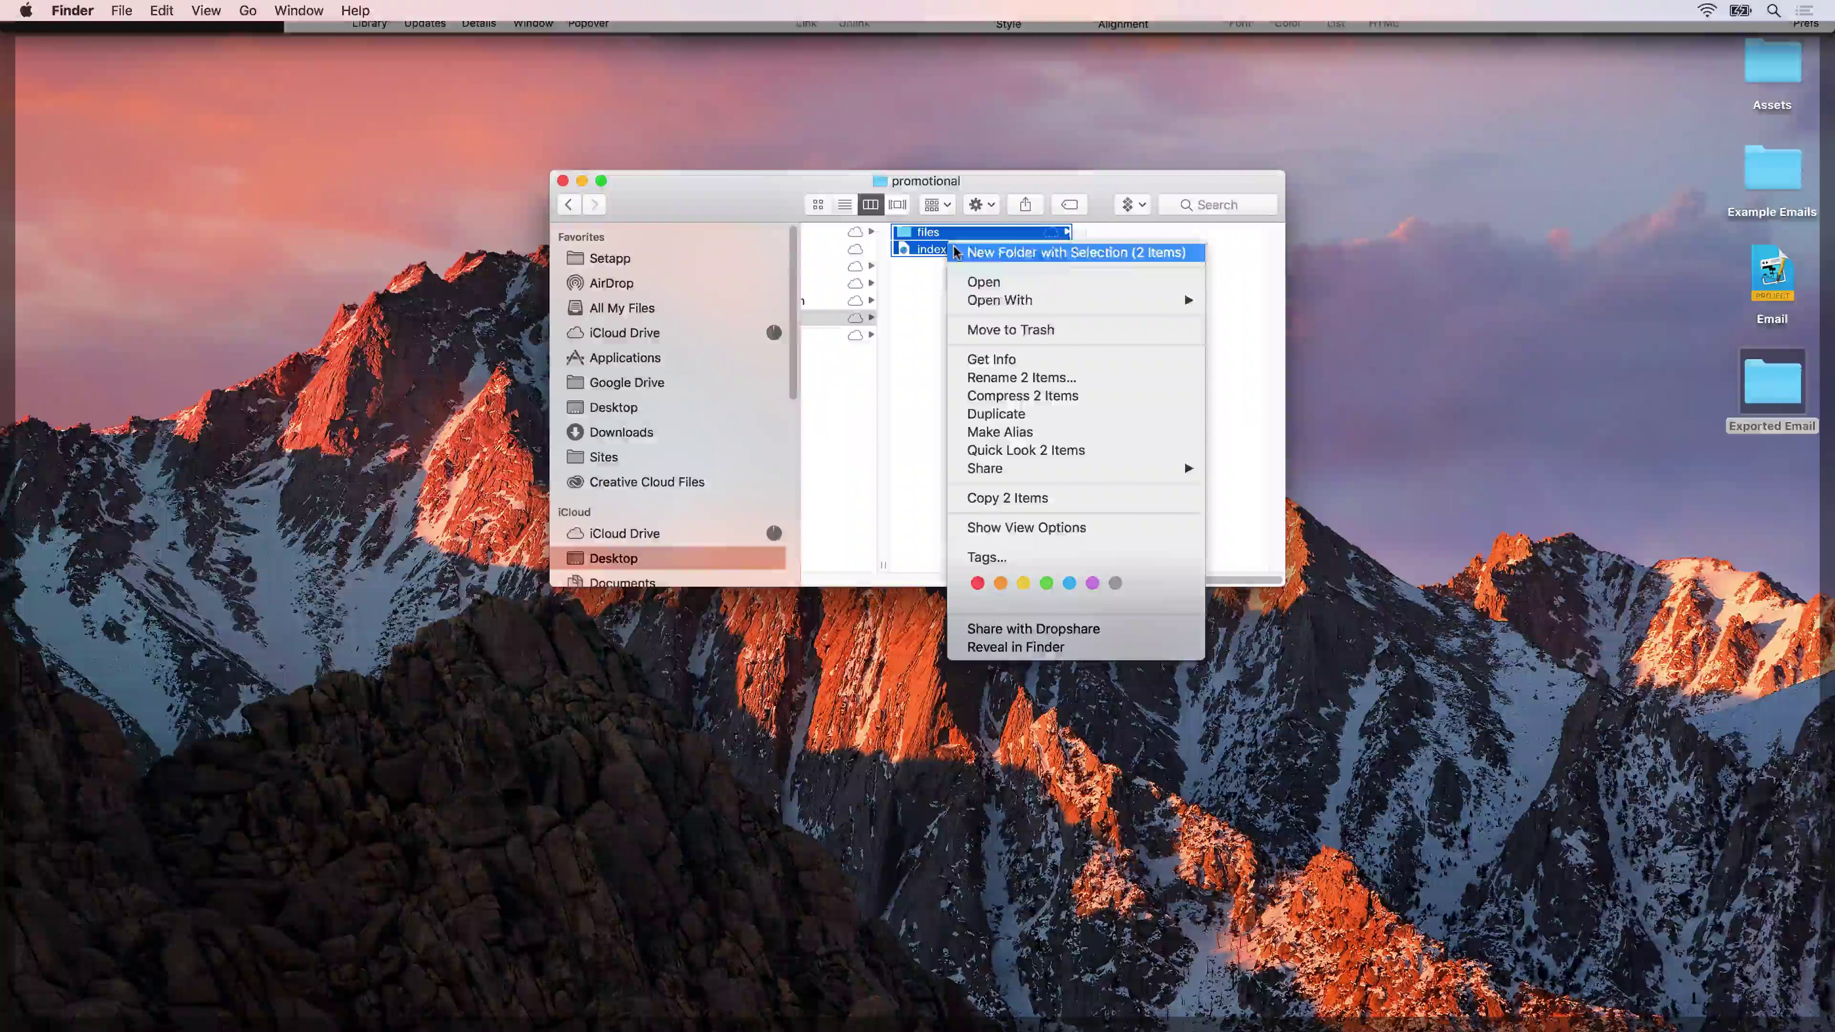
pyautogui.click(1040, 397)
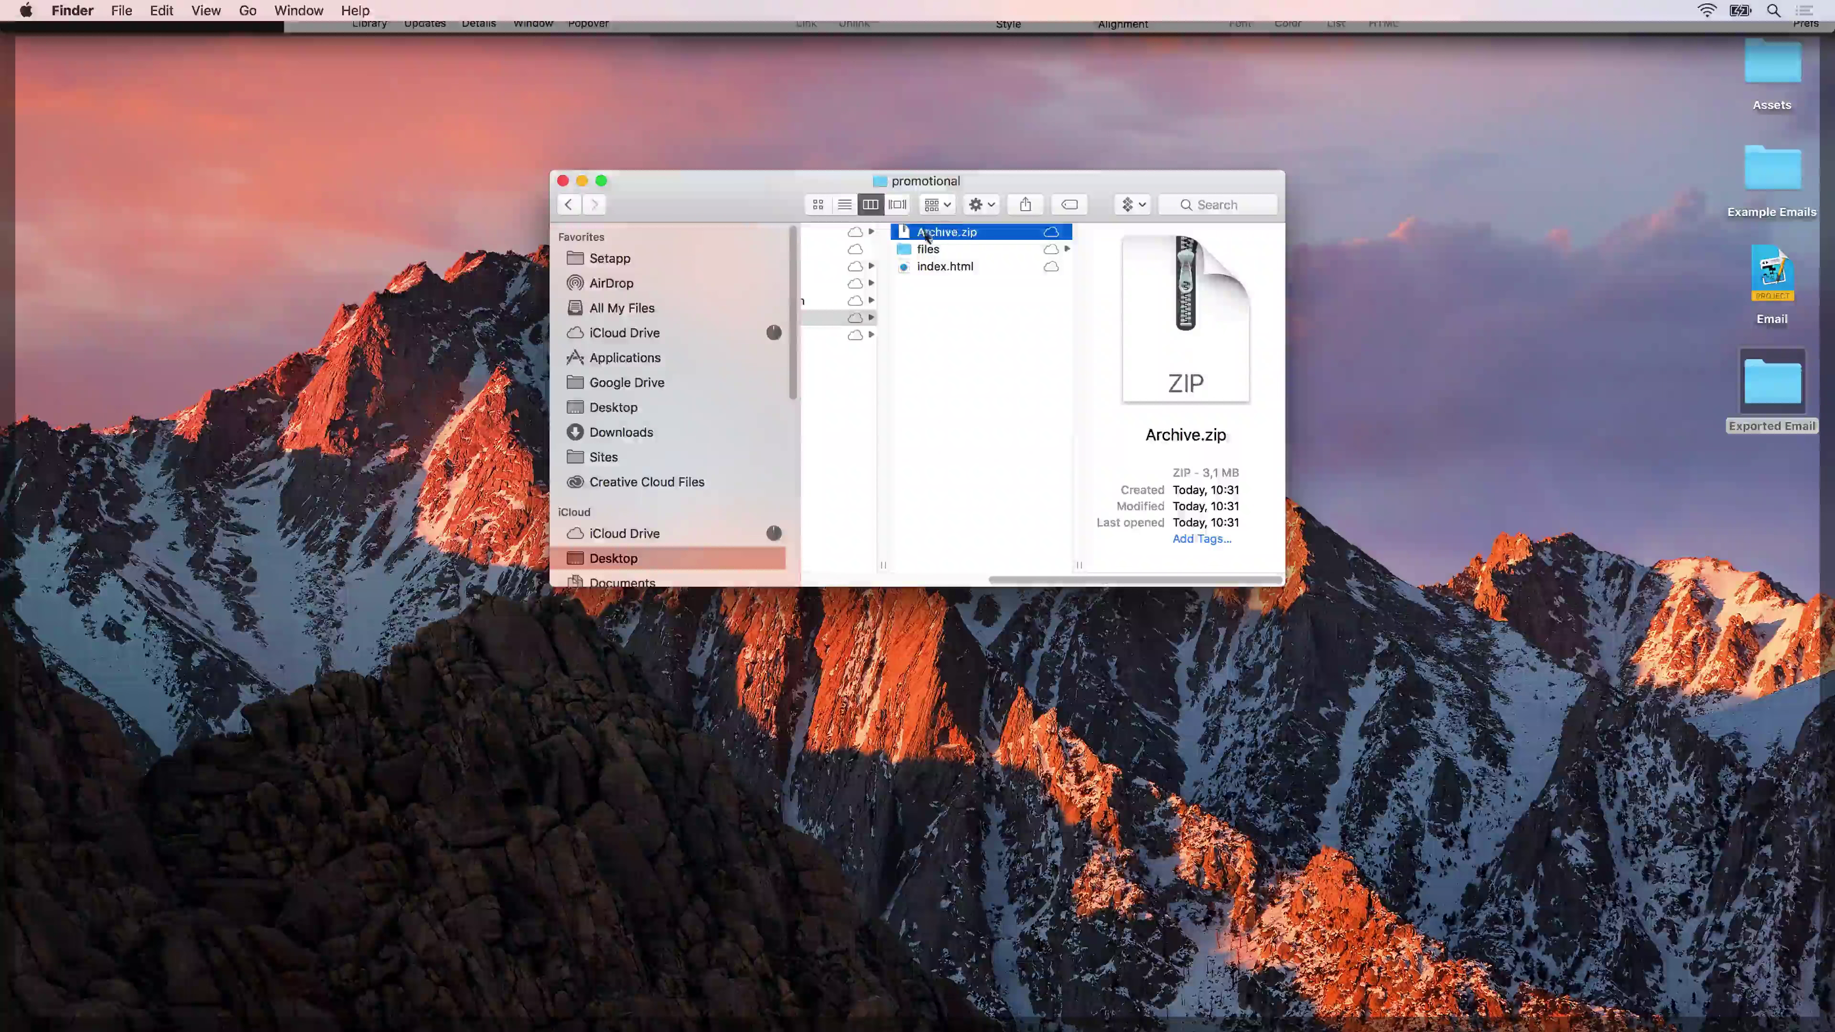
pyautogui.press('Left')
# Step: Switch to Safari and open the MailChimp templates list
pyautogui.press('F11')
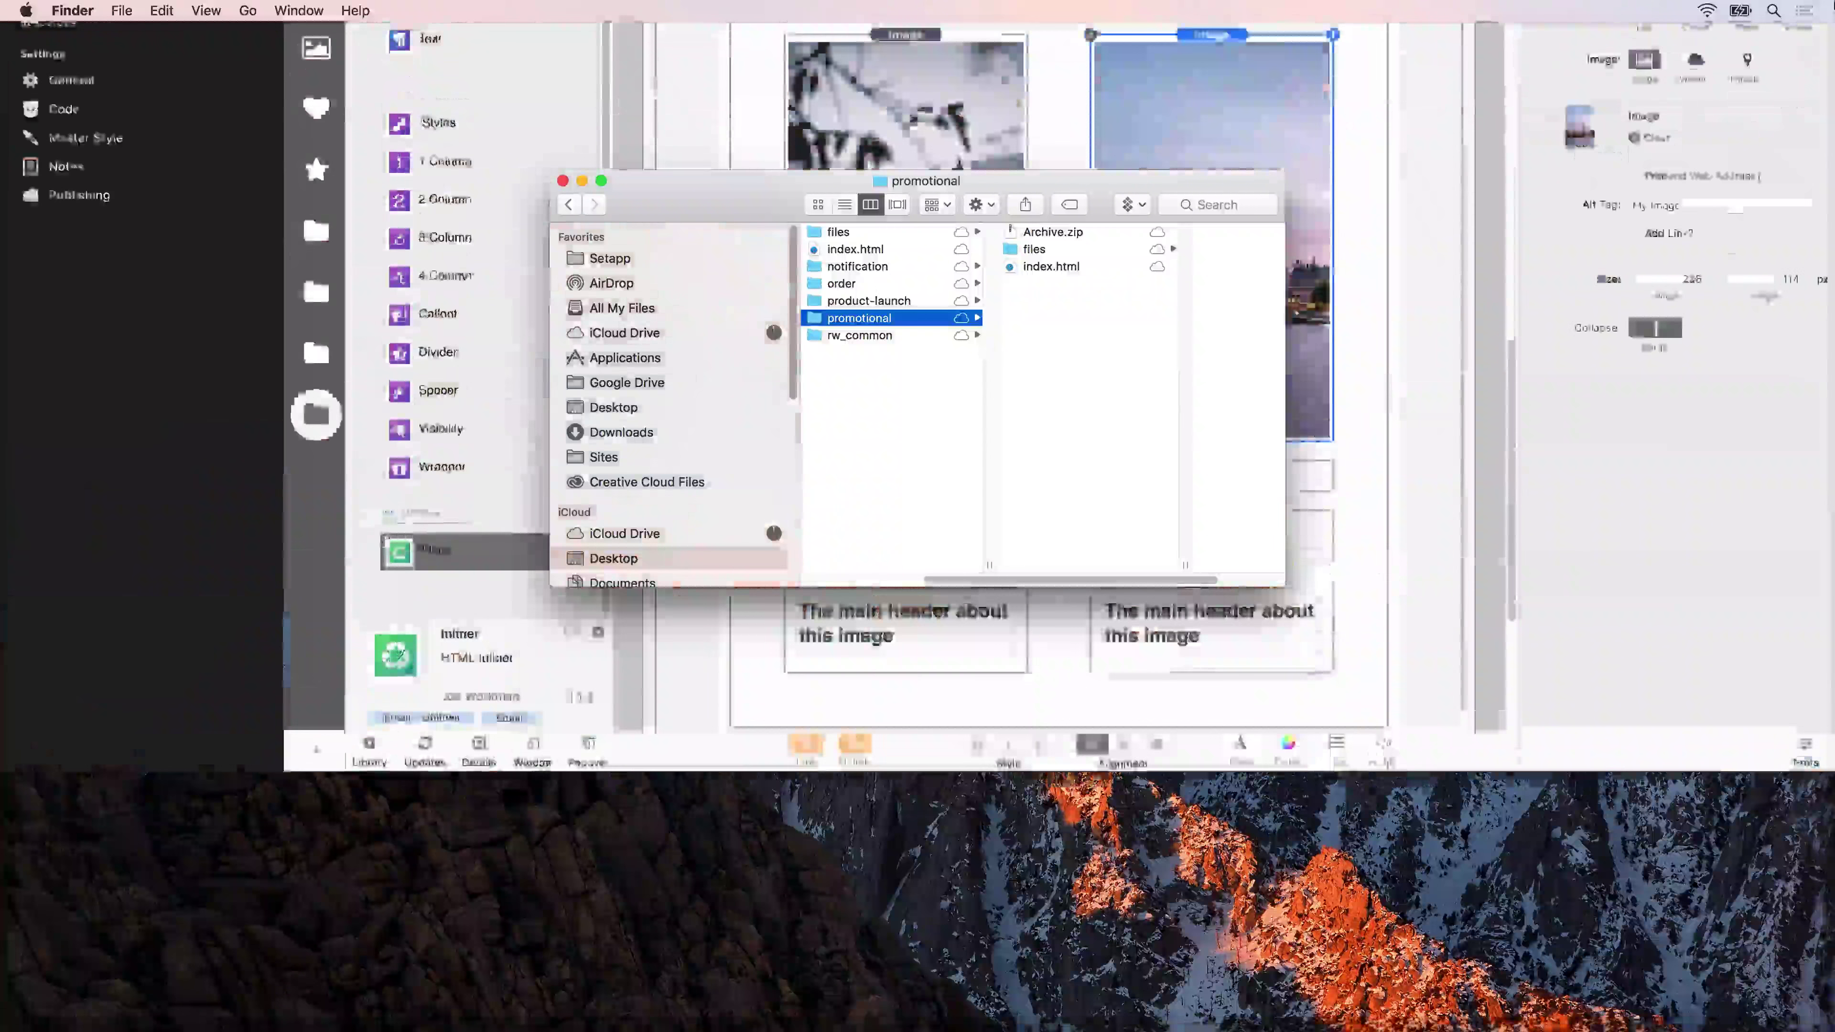
pyautogui.press('super+space')
pyautogui.write('safari')
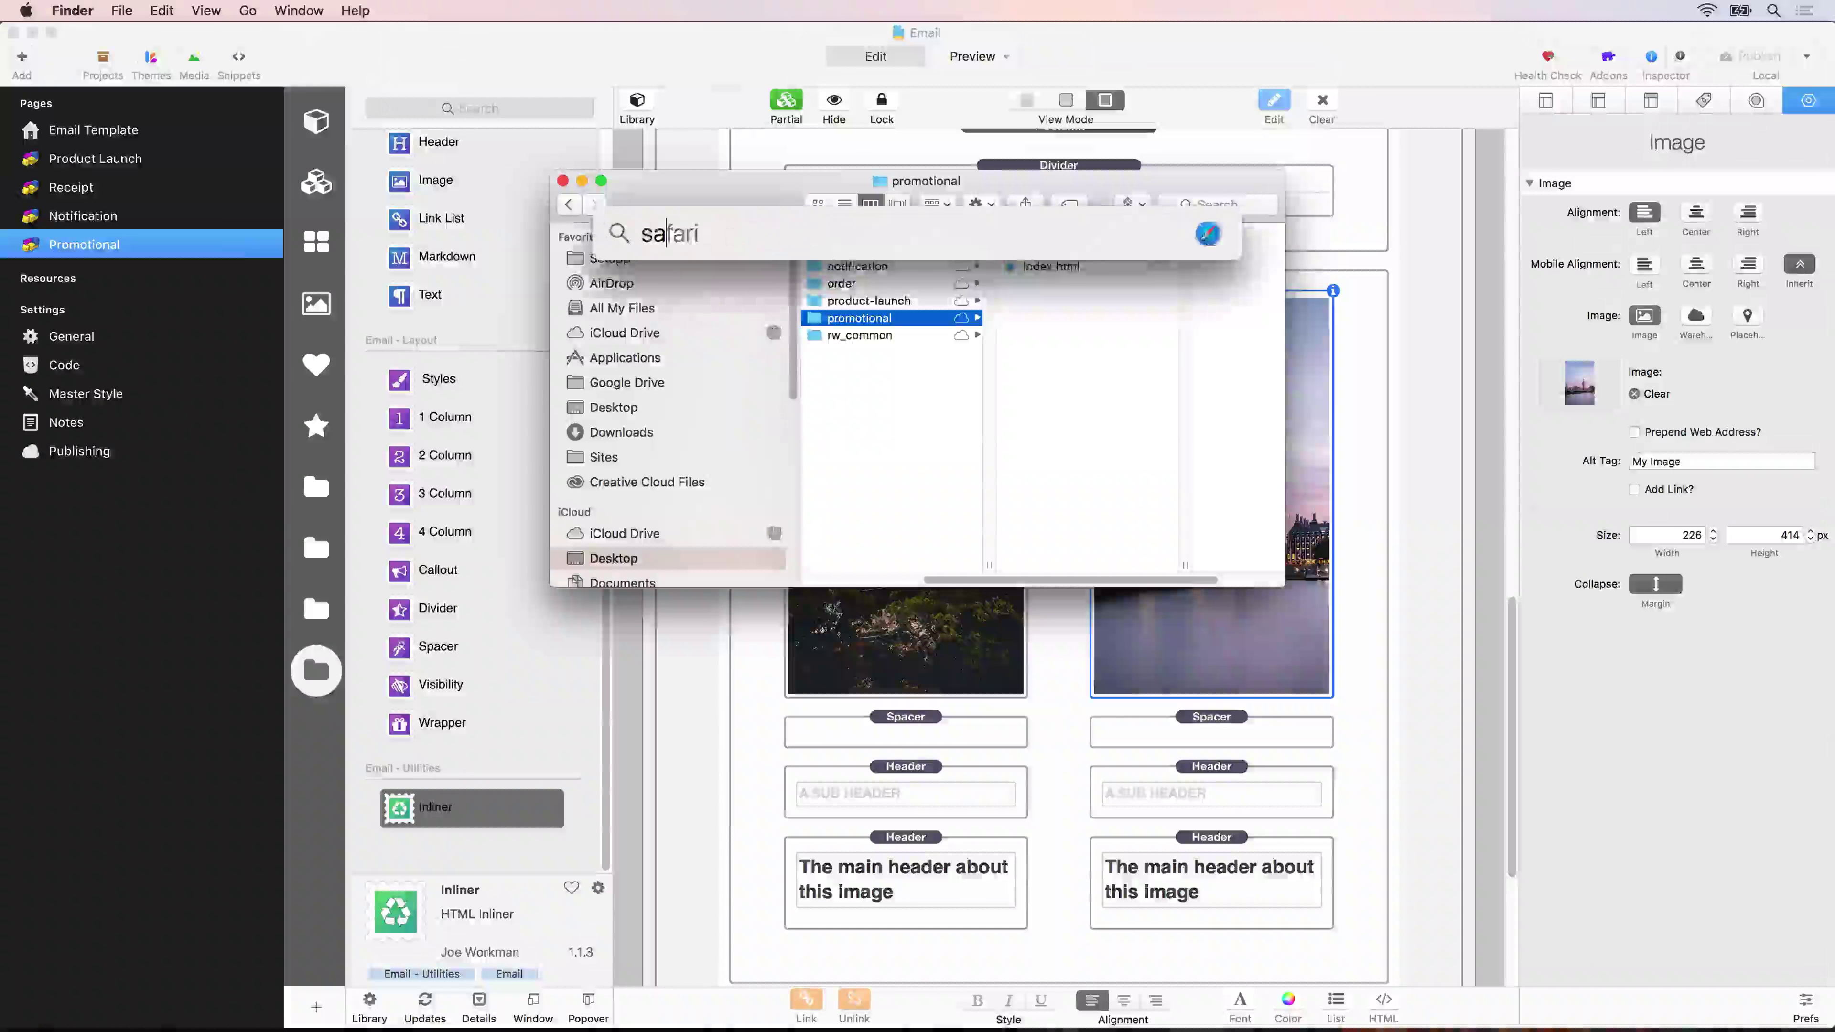
pyautogui.press('Return')
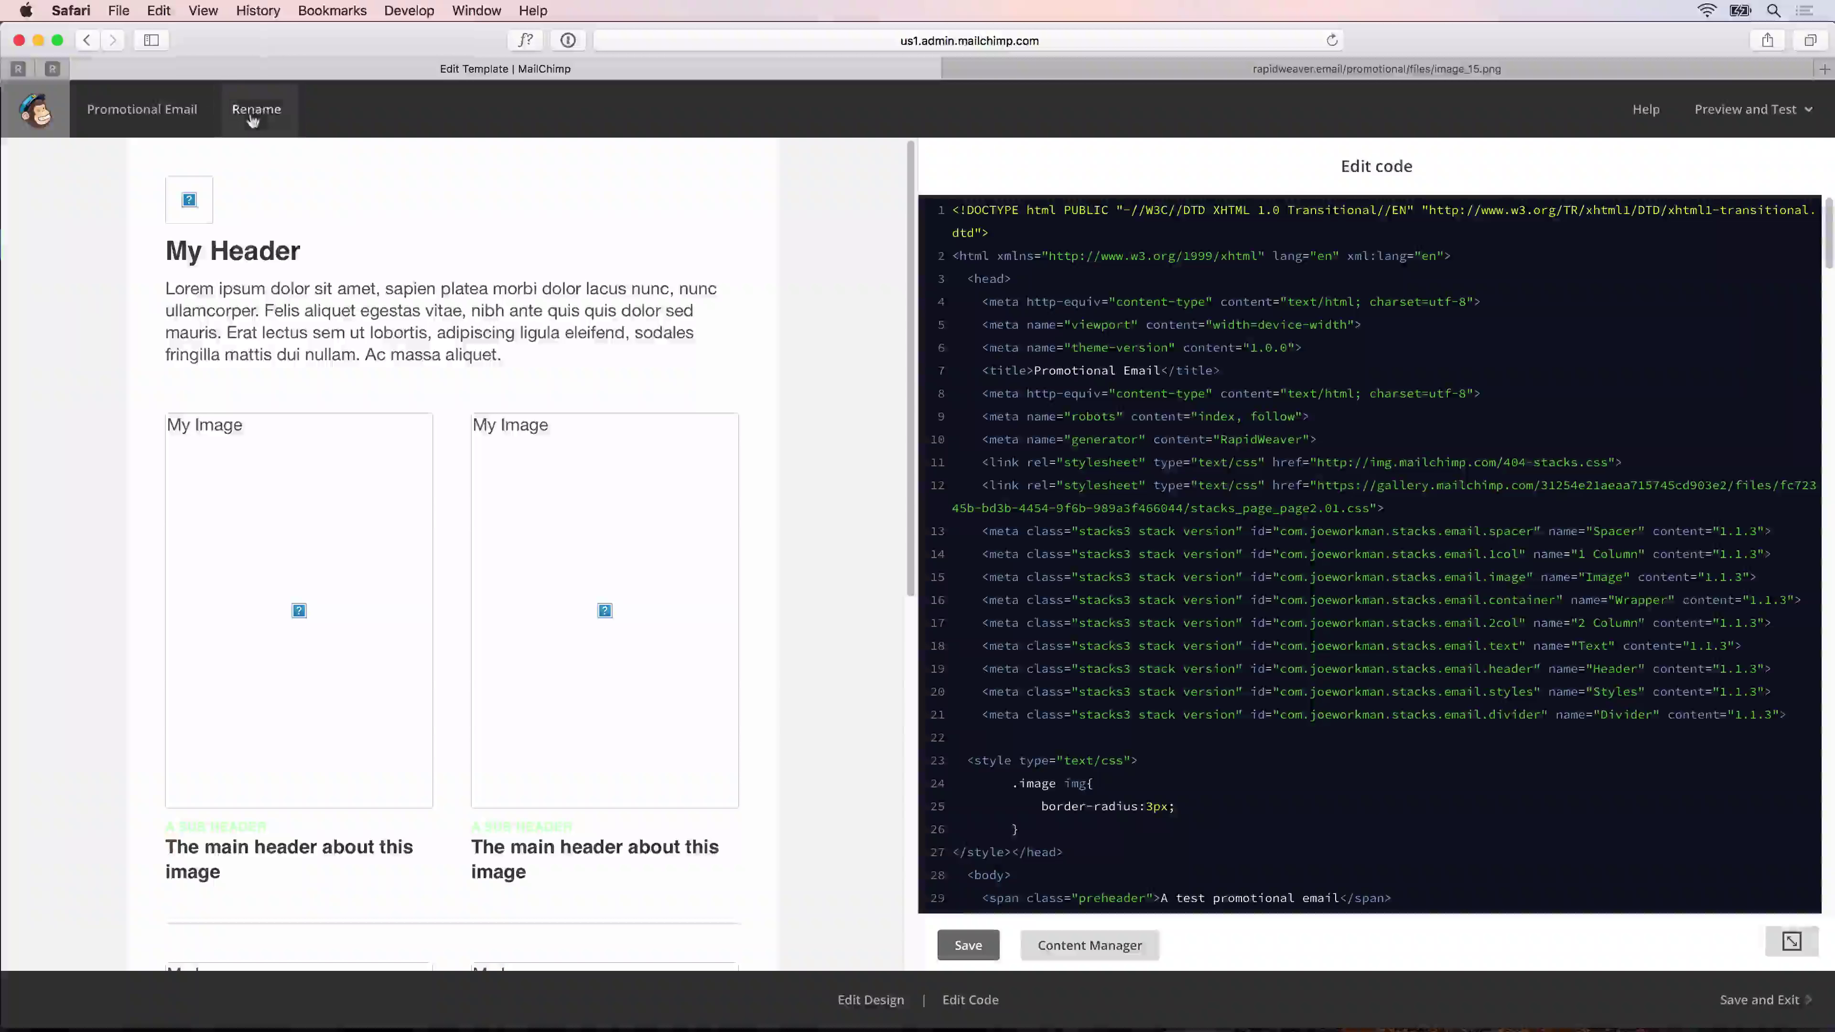
pyautogui.click(41, 131)
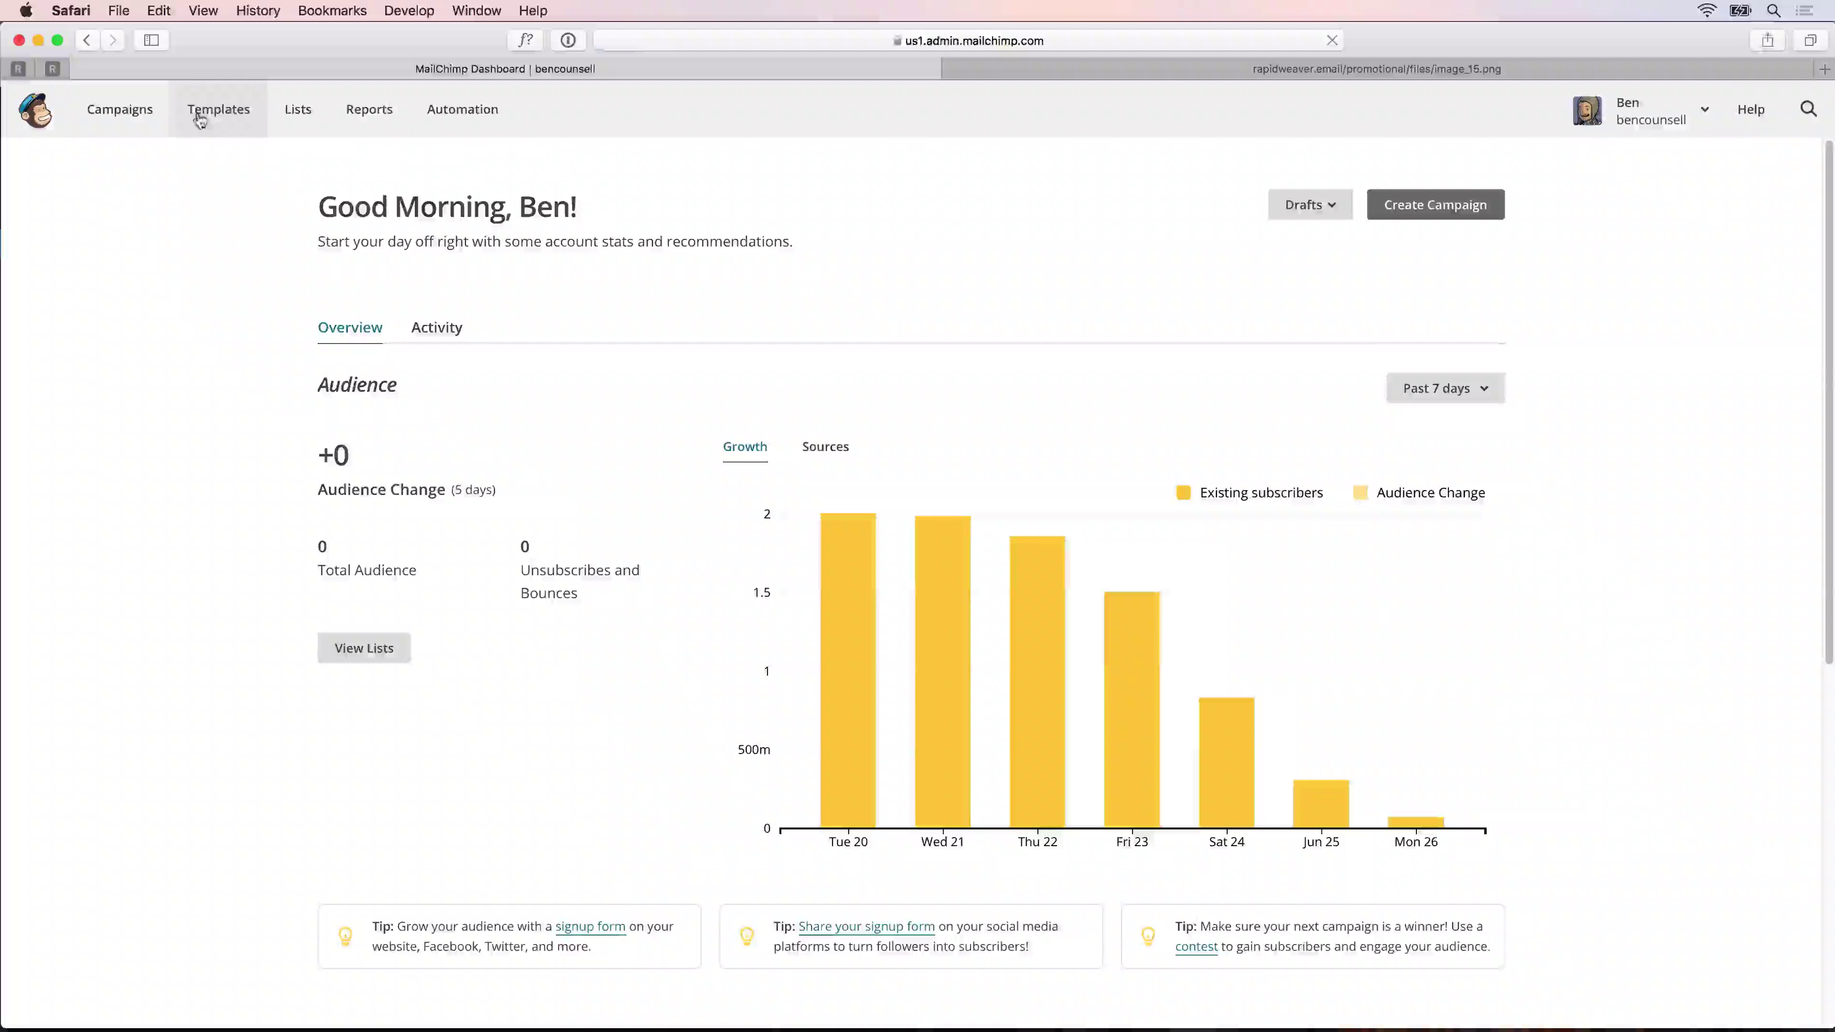
pyautogui.click(200, 118)
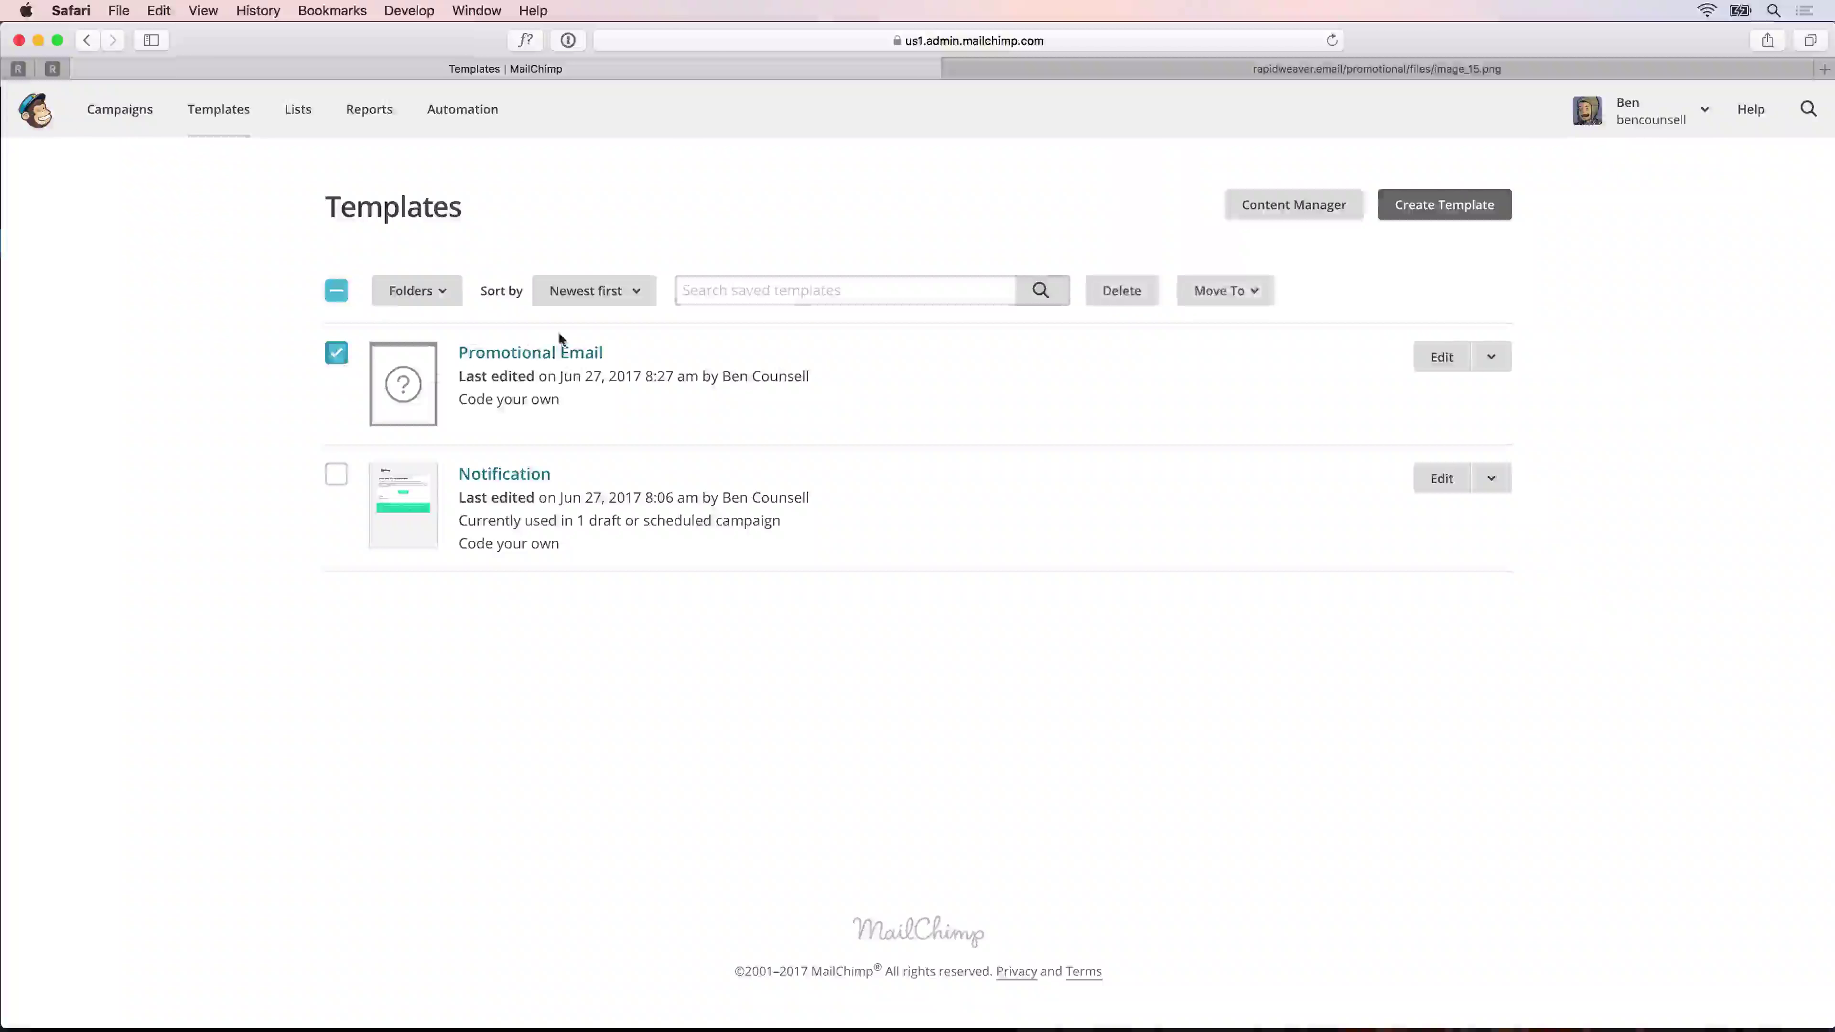
# Step: Delete the old Promotional Email template, confirming with DELETE, and start a new template
pyautogui.click(1120, 292)
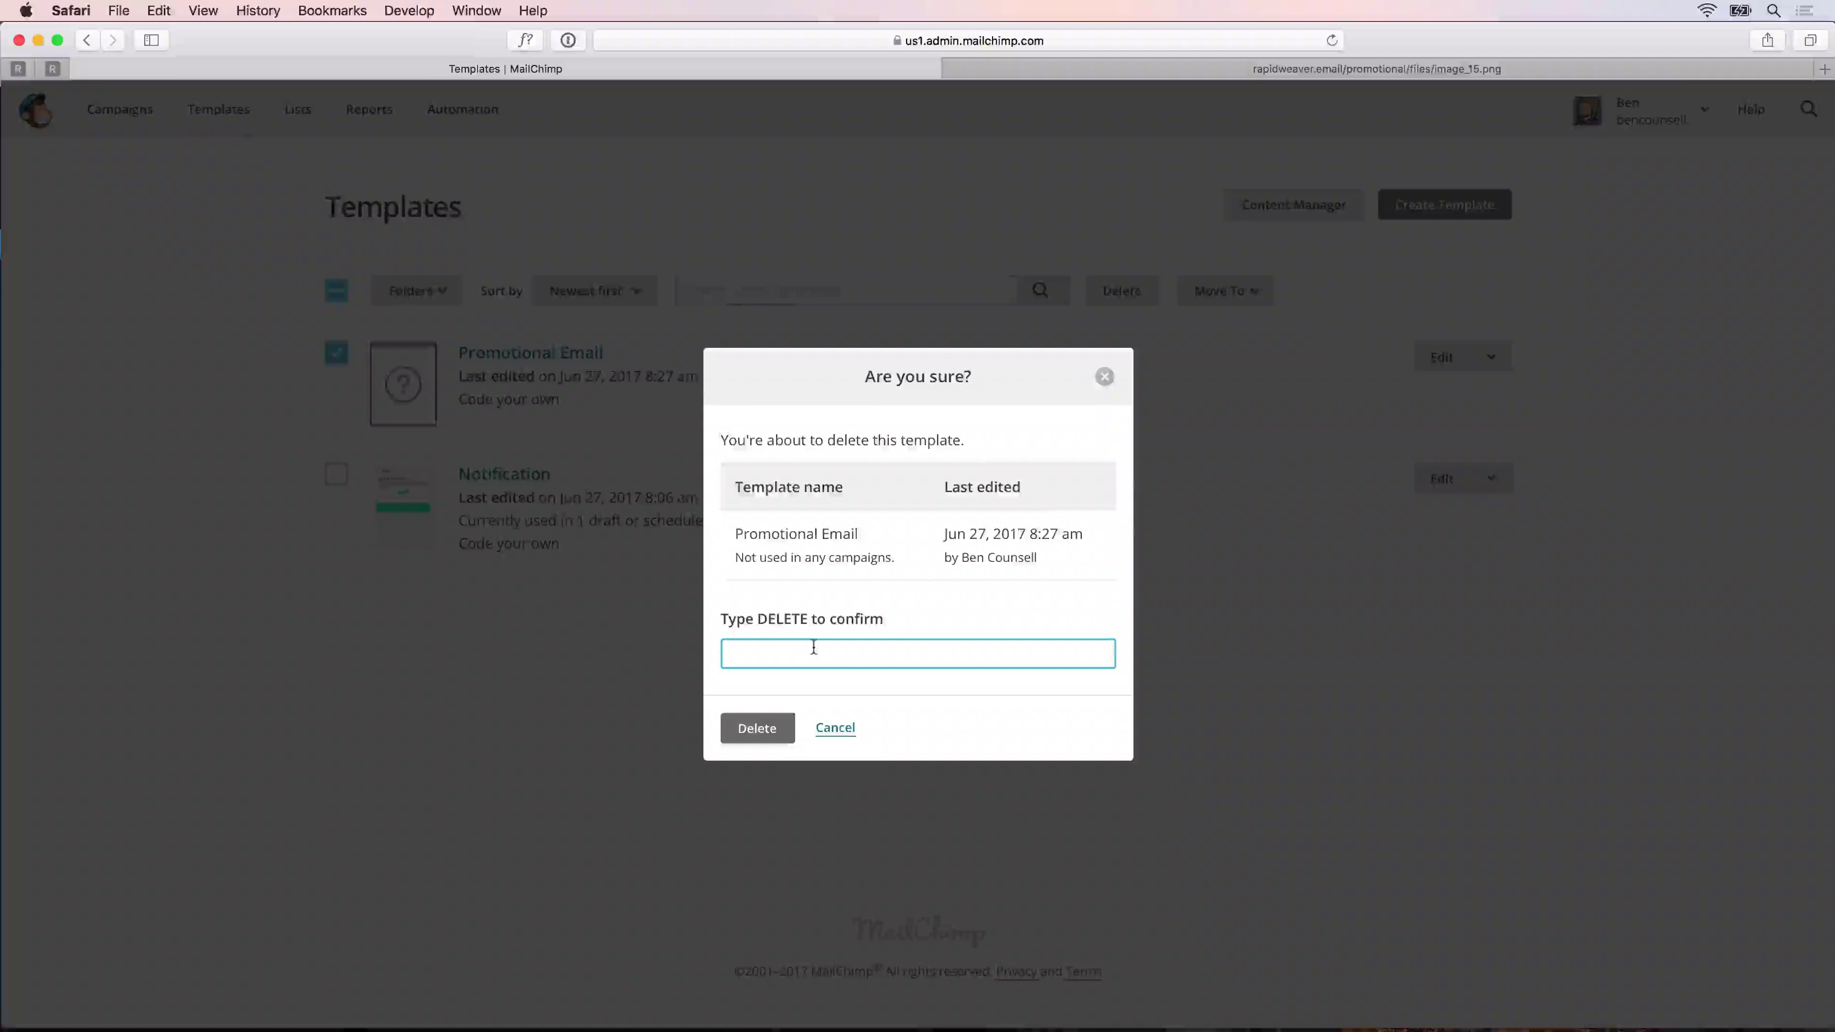
pyautogui.write('DELETE')
pyautogui.click(754, 736)
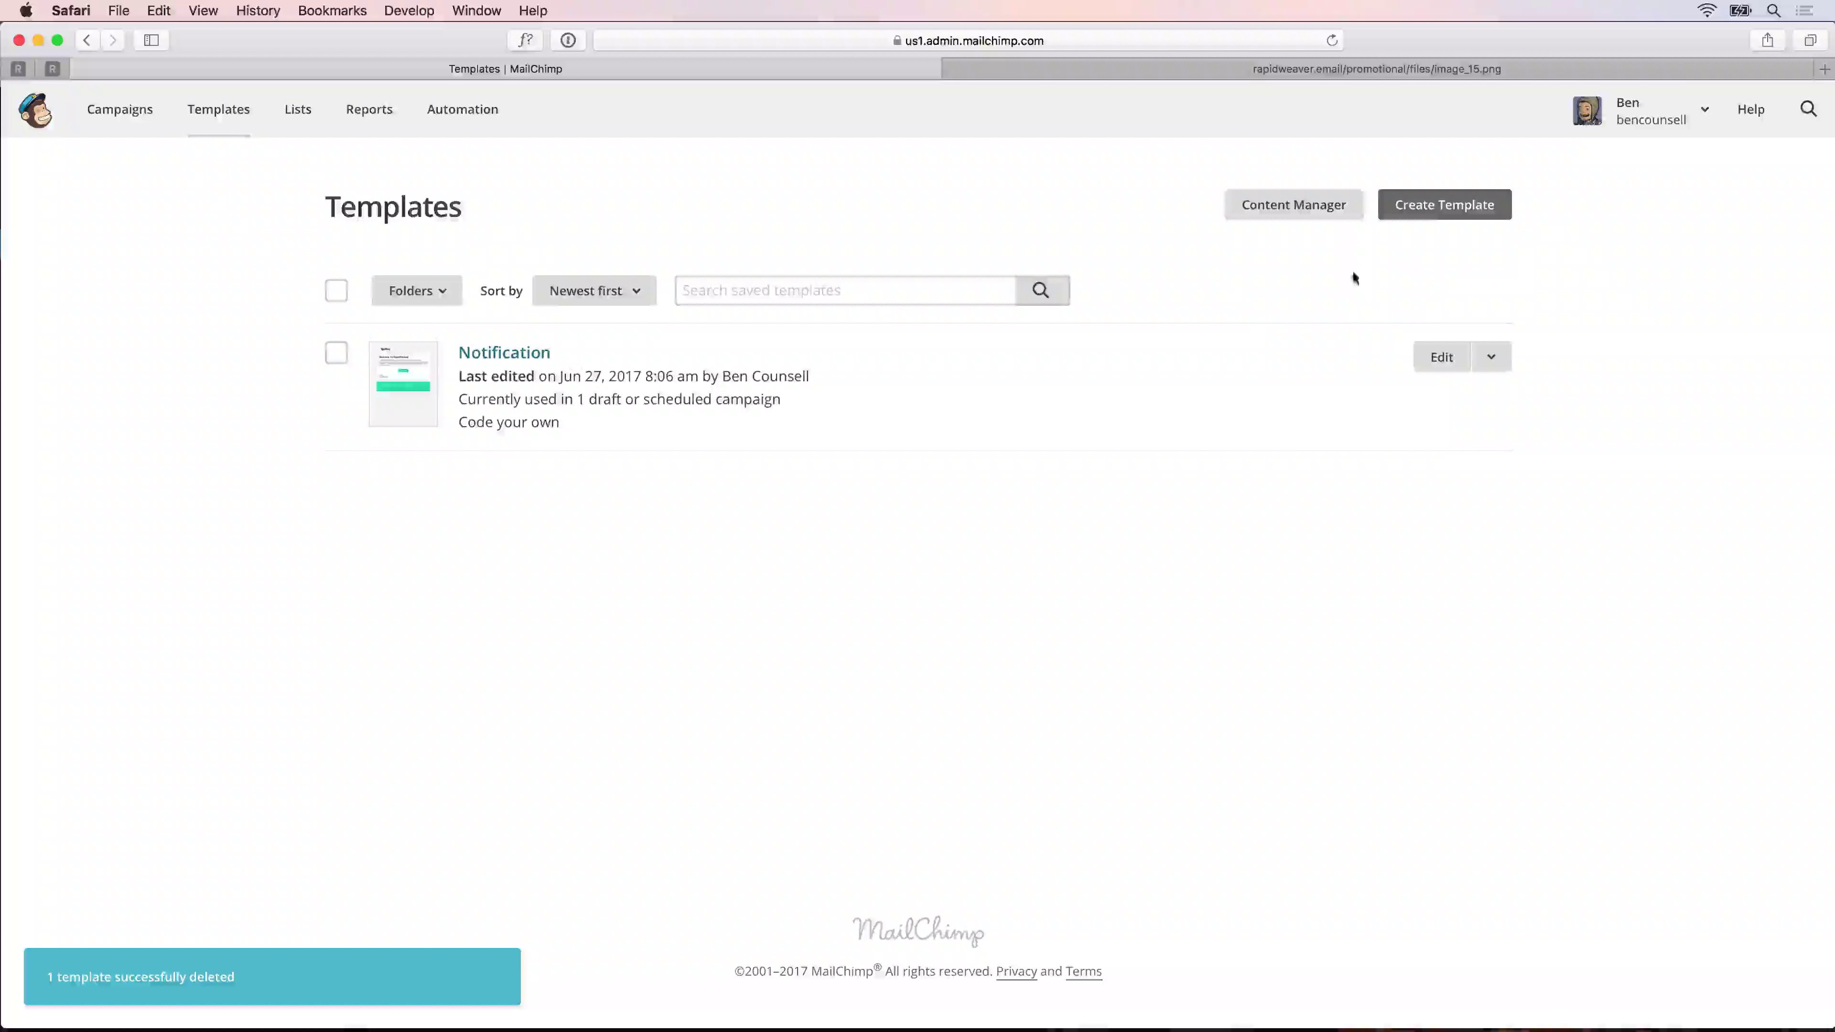
pyautogui.click(1439, 210)
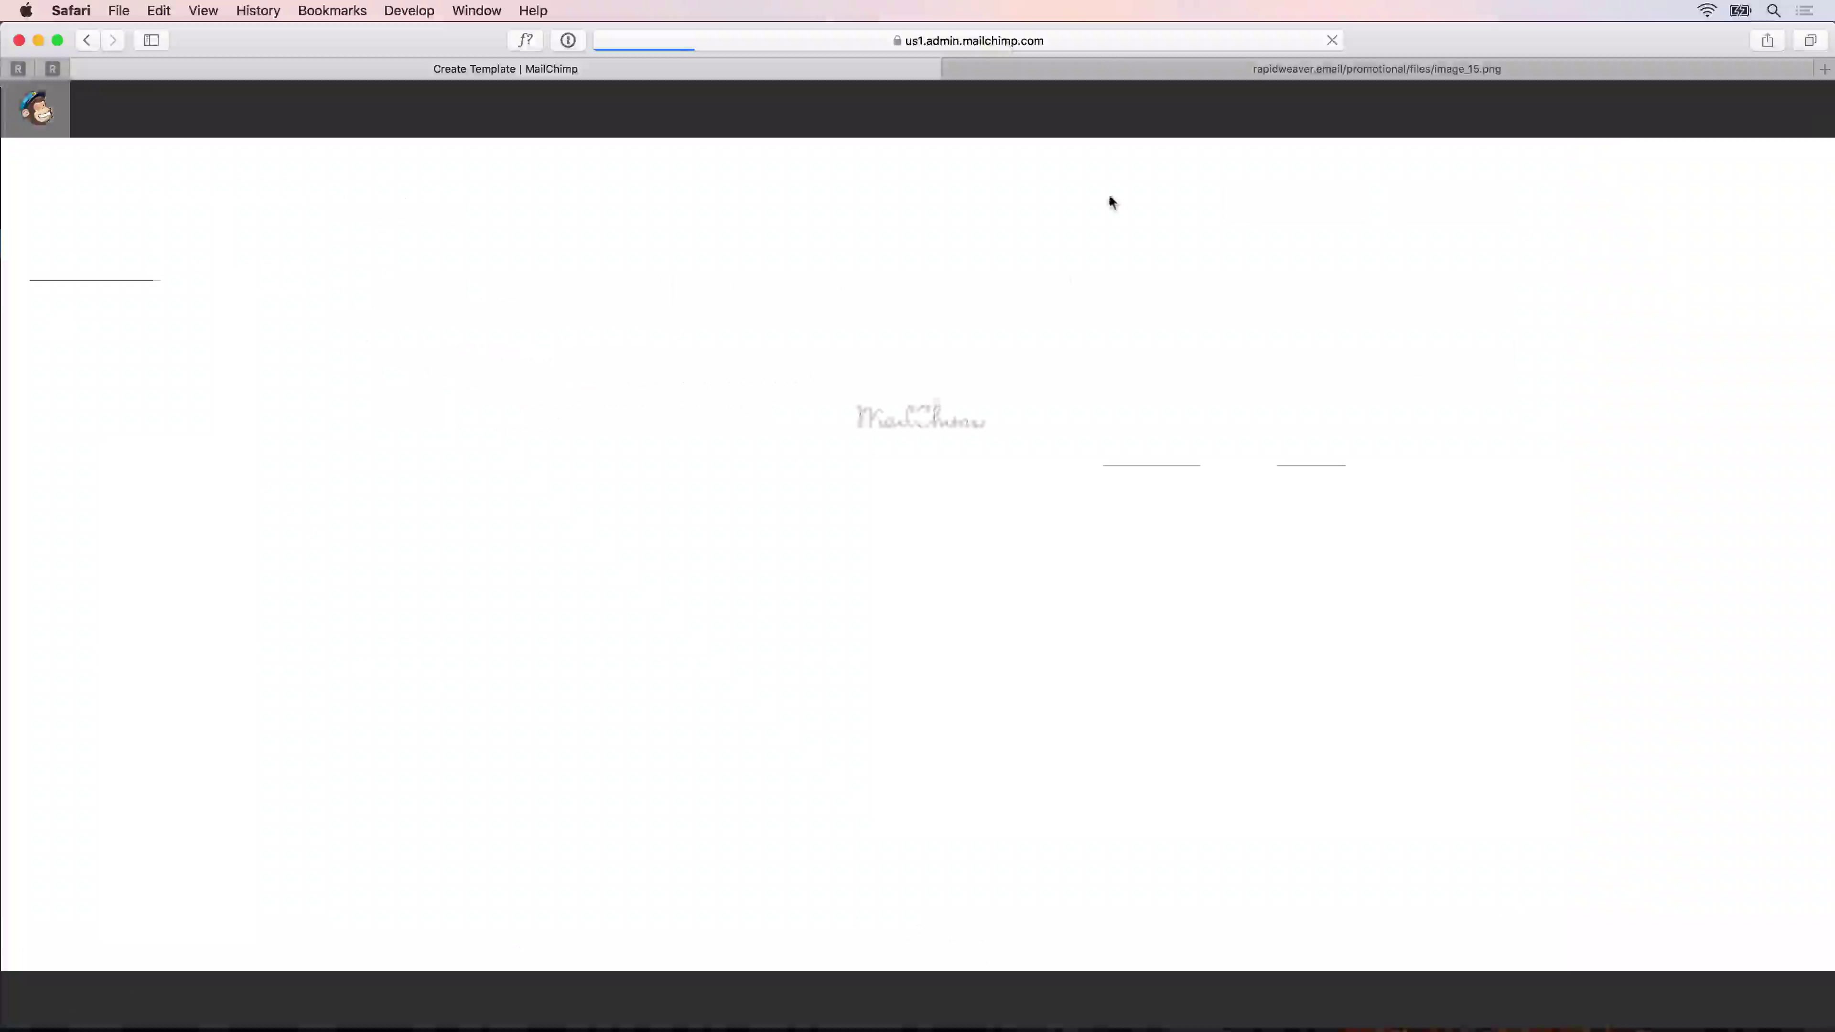
# Step: Import Archive.zip through Code your own > Import zip as a template named 'Promotional Email'
pyautogui.click(285, 262)
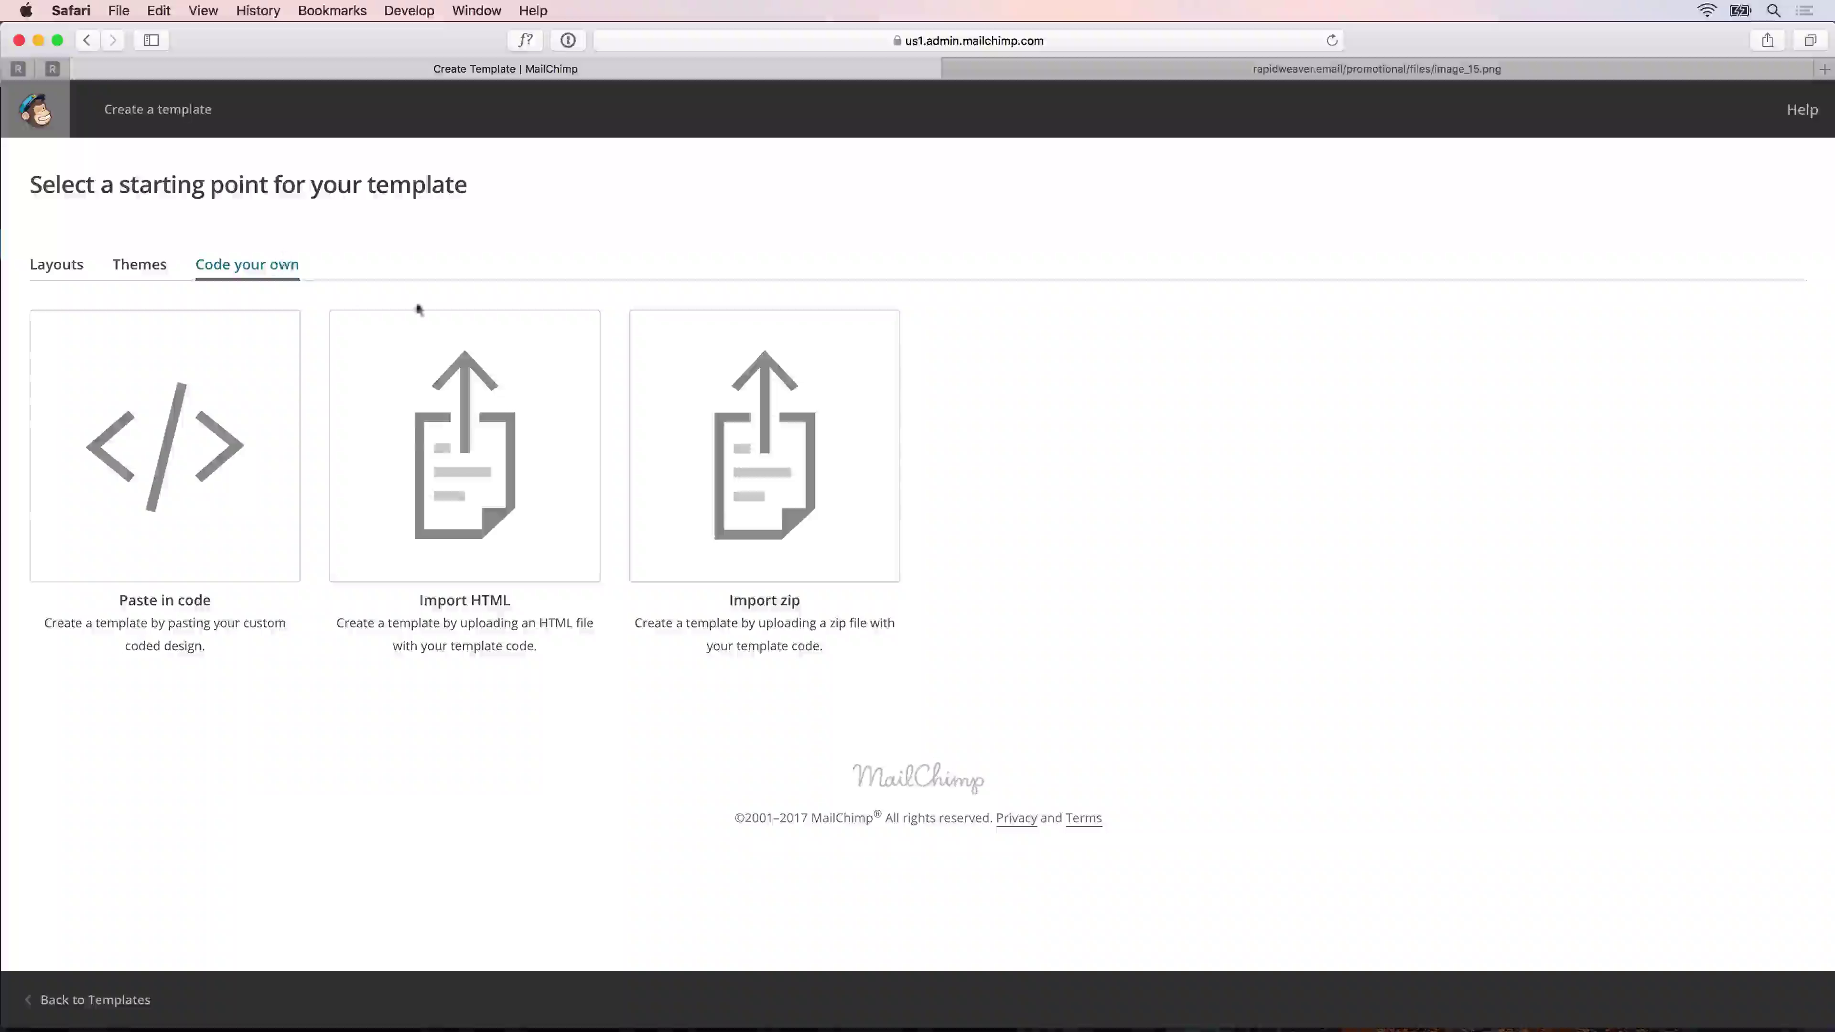
pyautogui.click(675, 426)
pyautogui.click(782, 500)
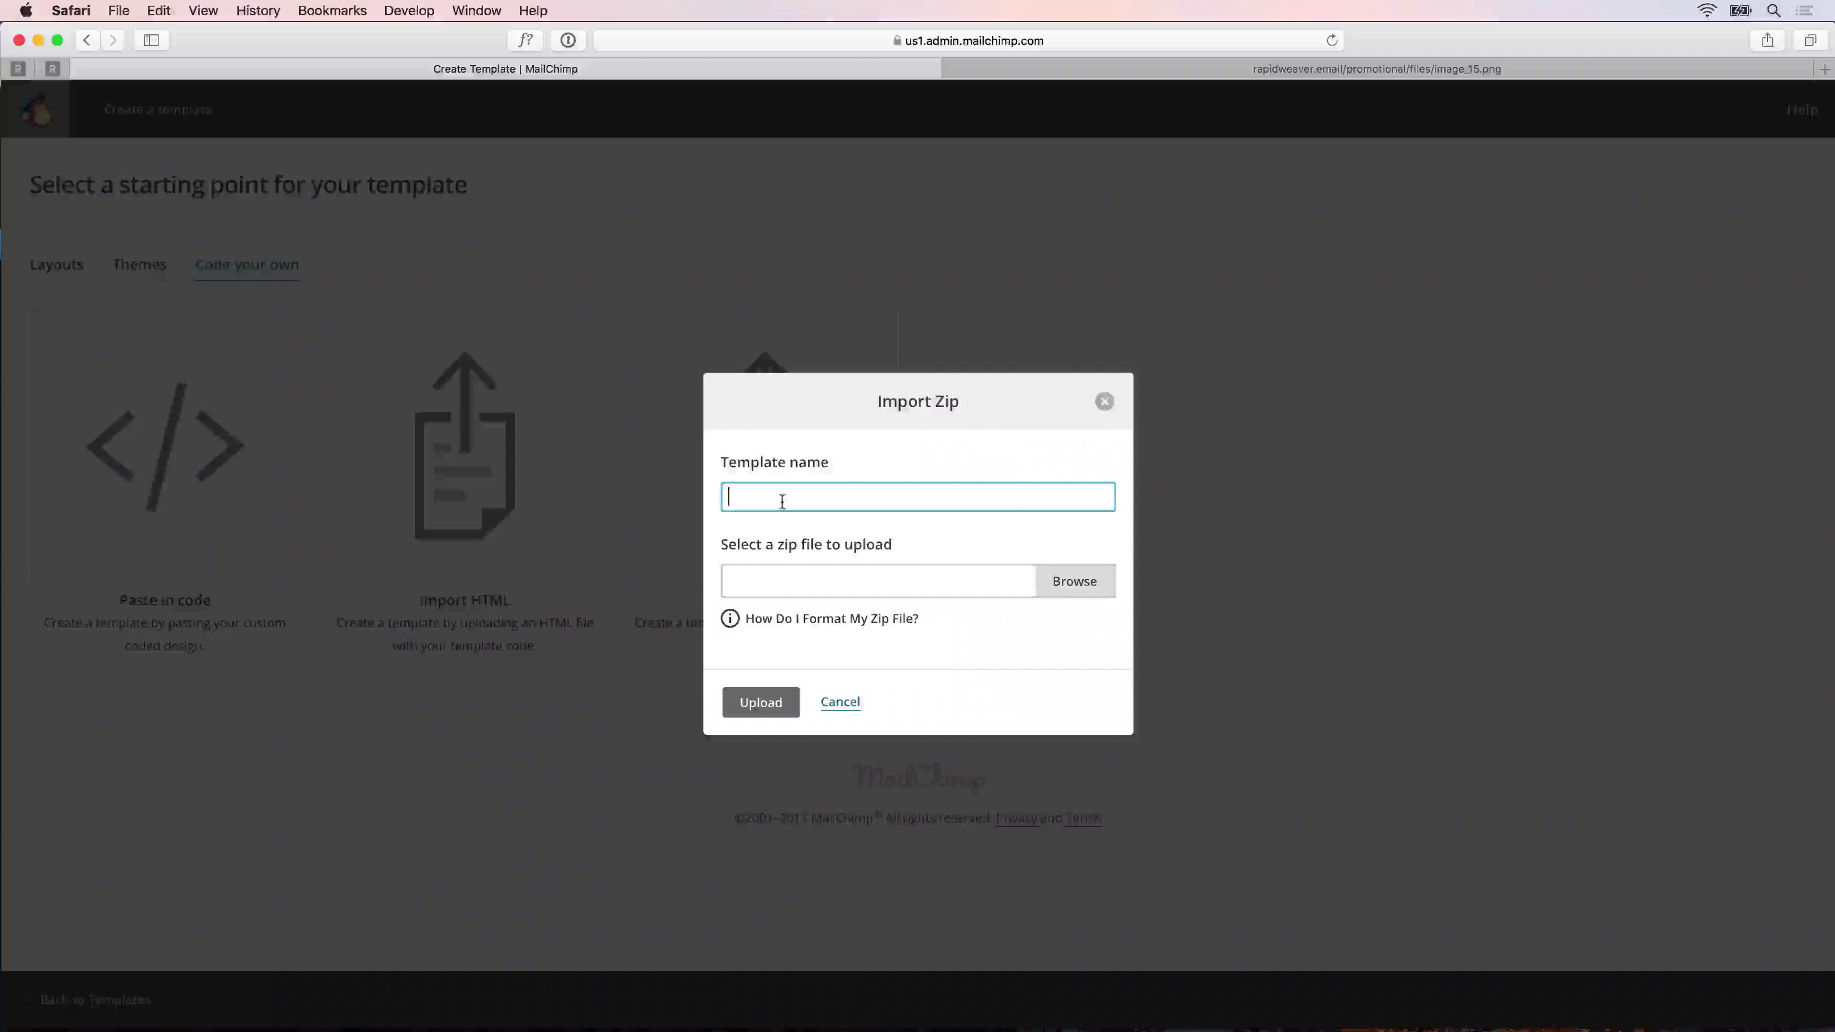
pyautogui.write('Promotional ')
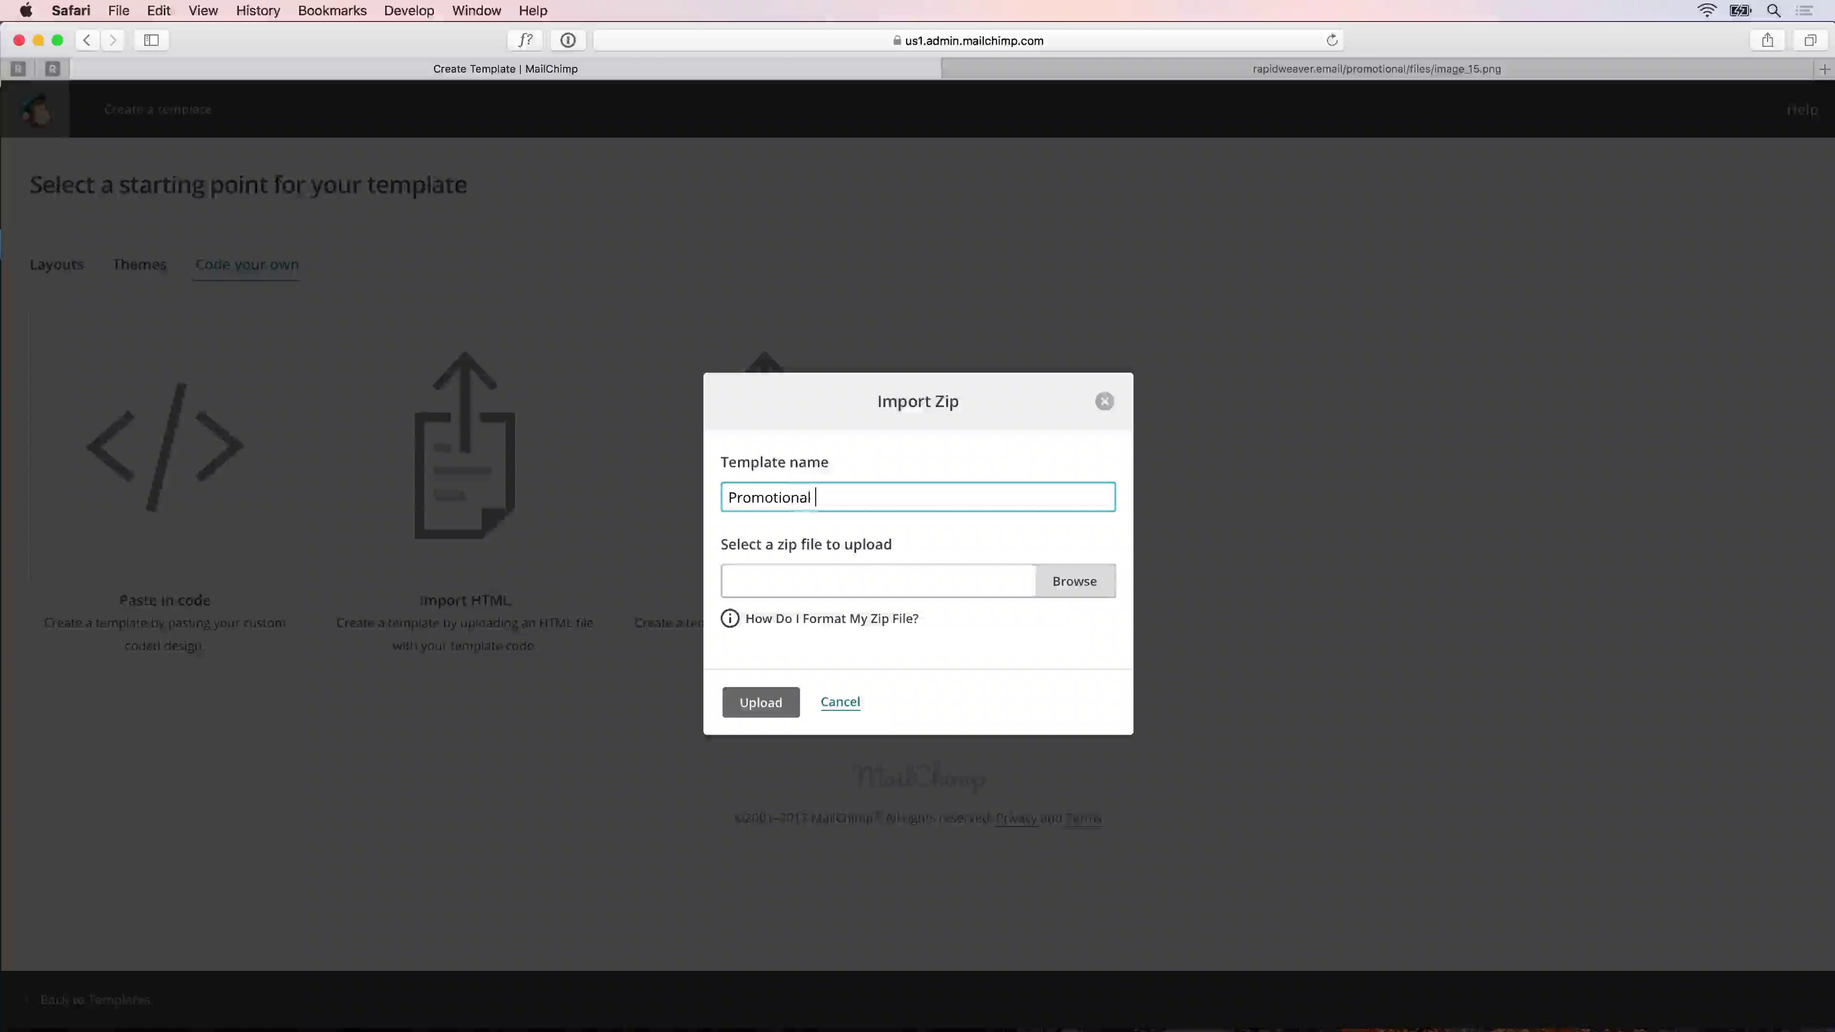
pyautogui.write('Email')
pyautogui.click(948, 583)
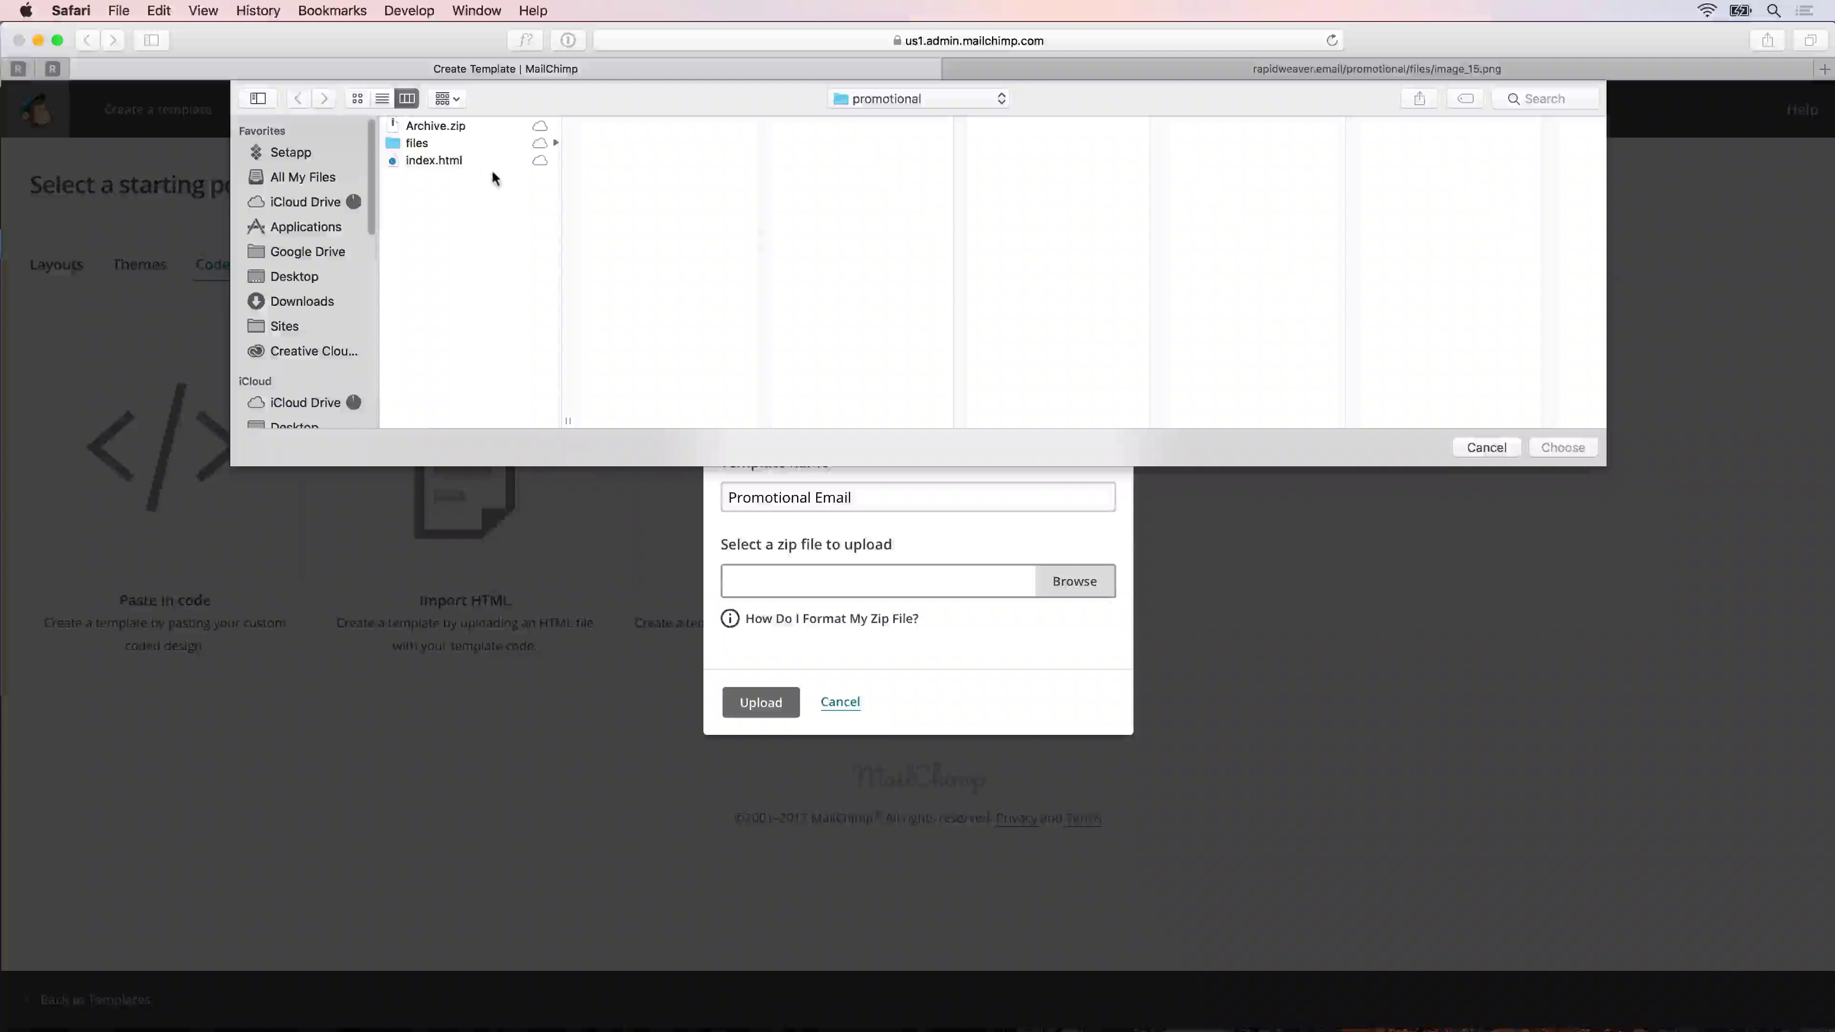
pyautogui.click(442, 128)
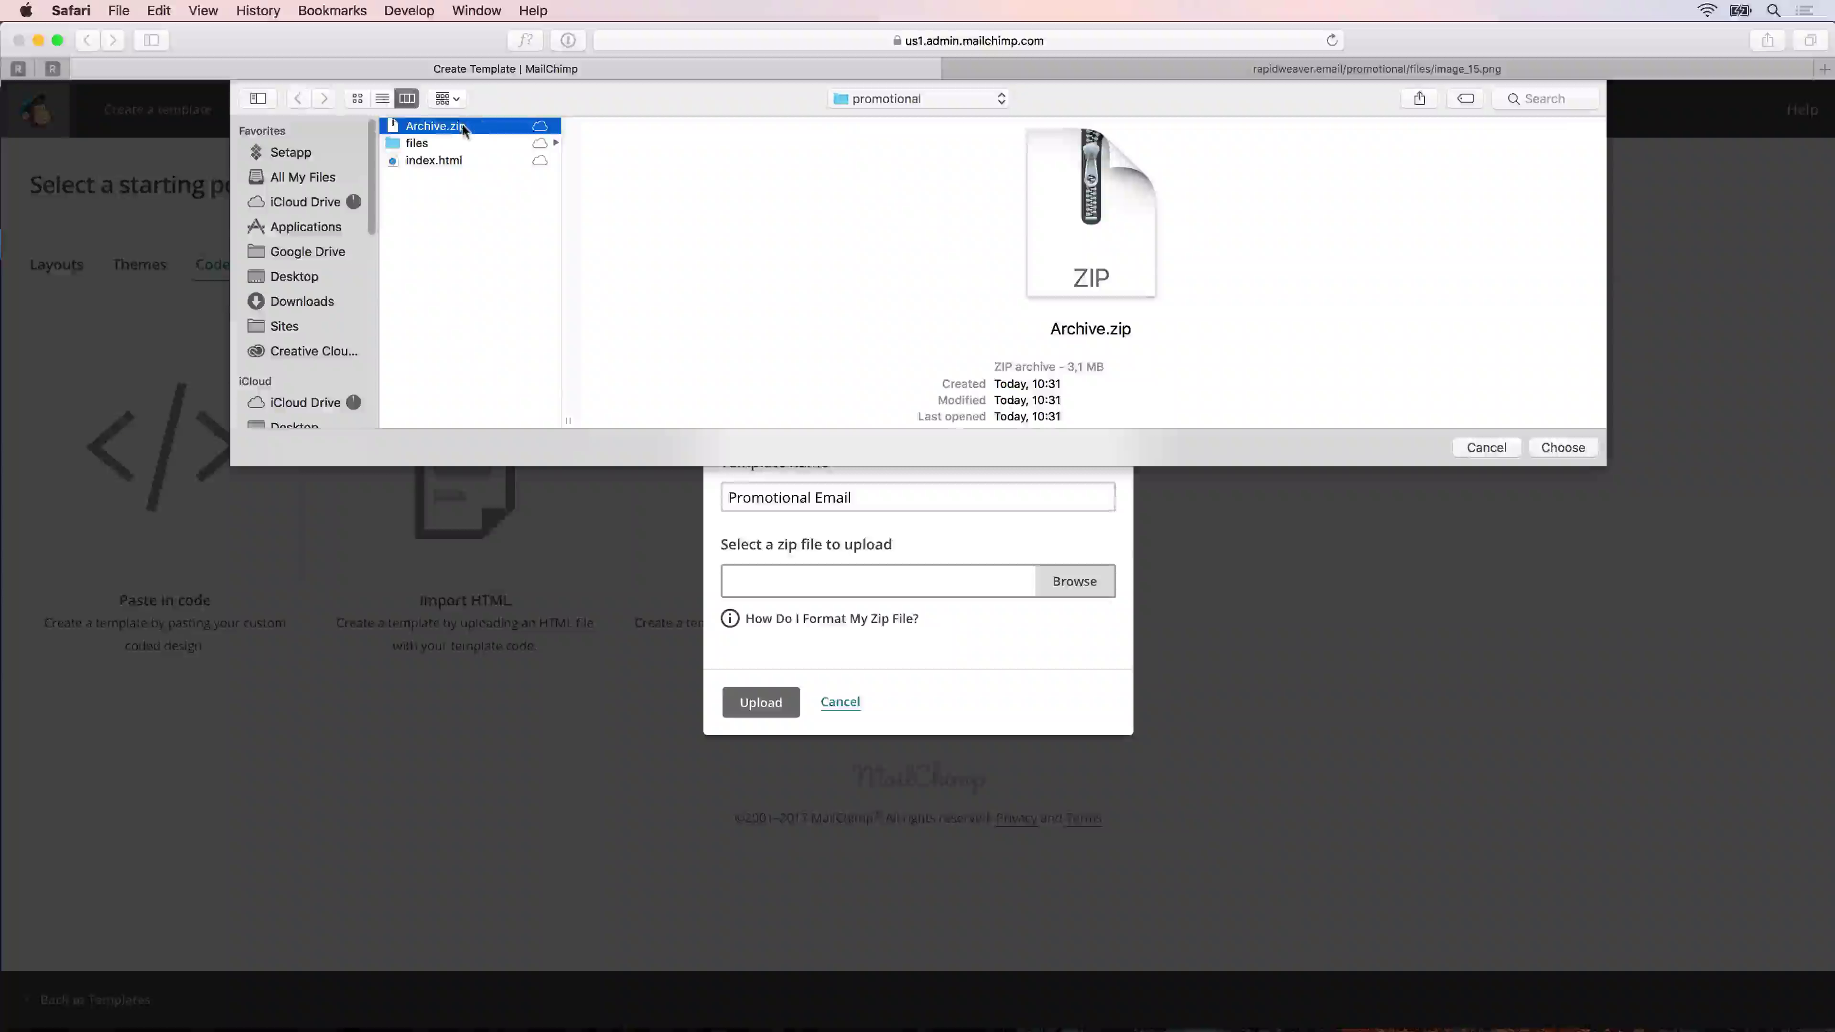
pyautogui.click(1568, 450)
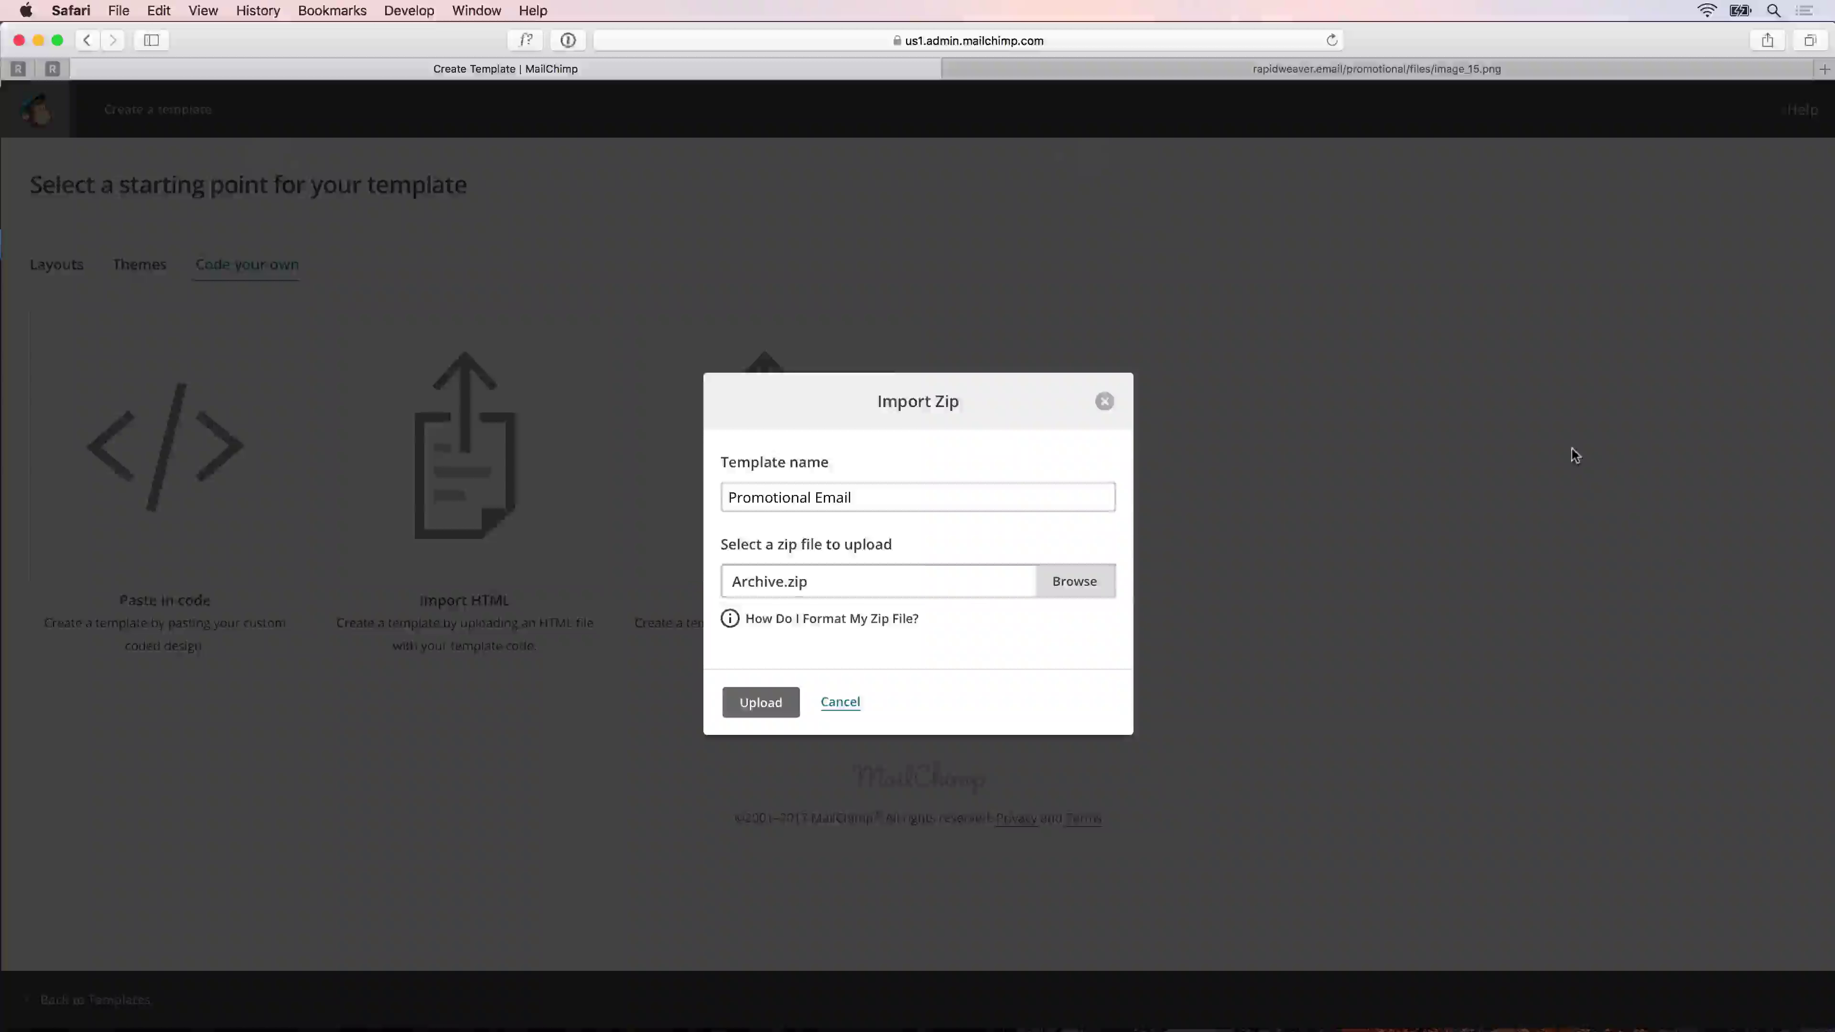
pyautogui.click(753, 704)
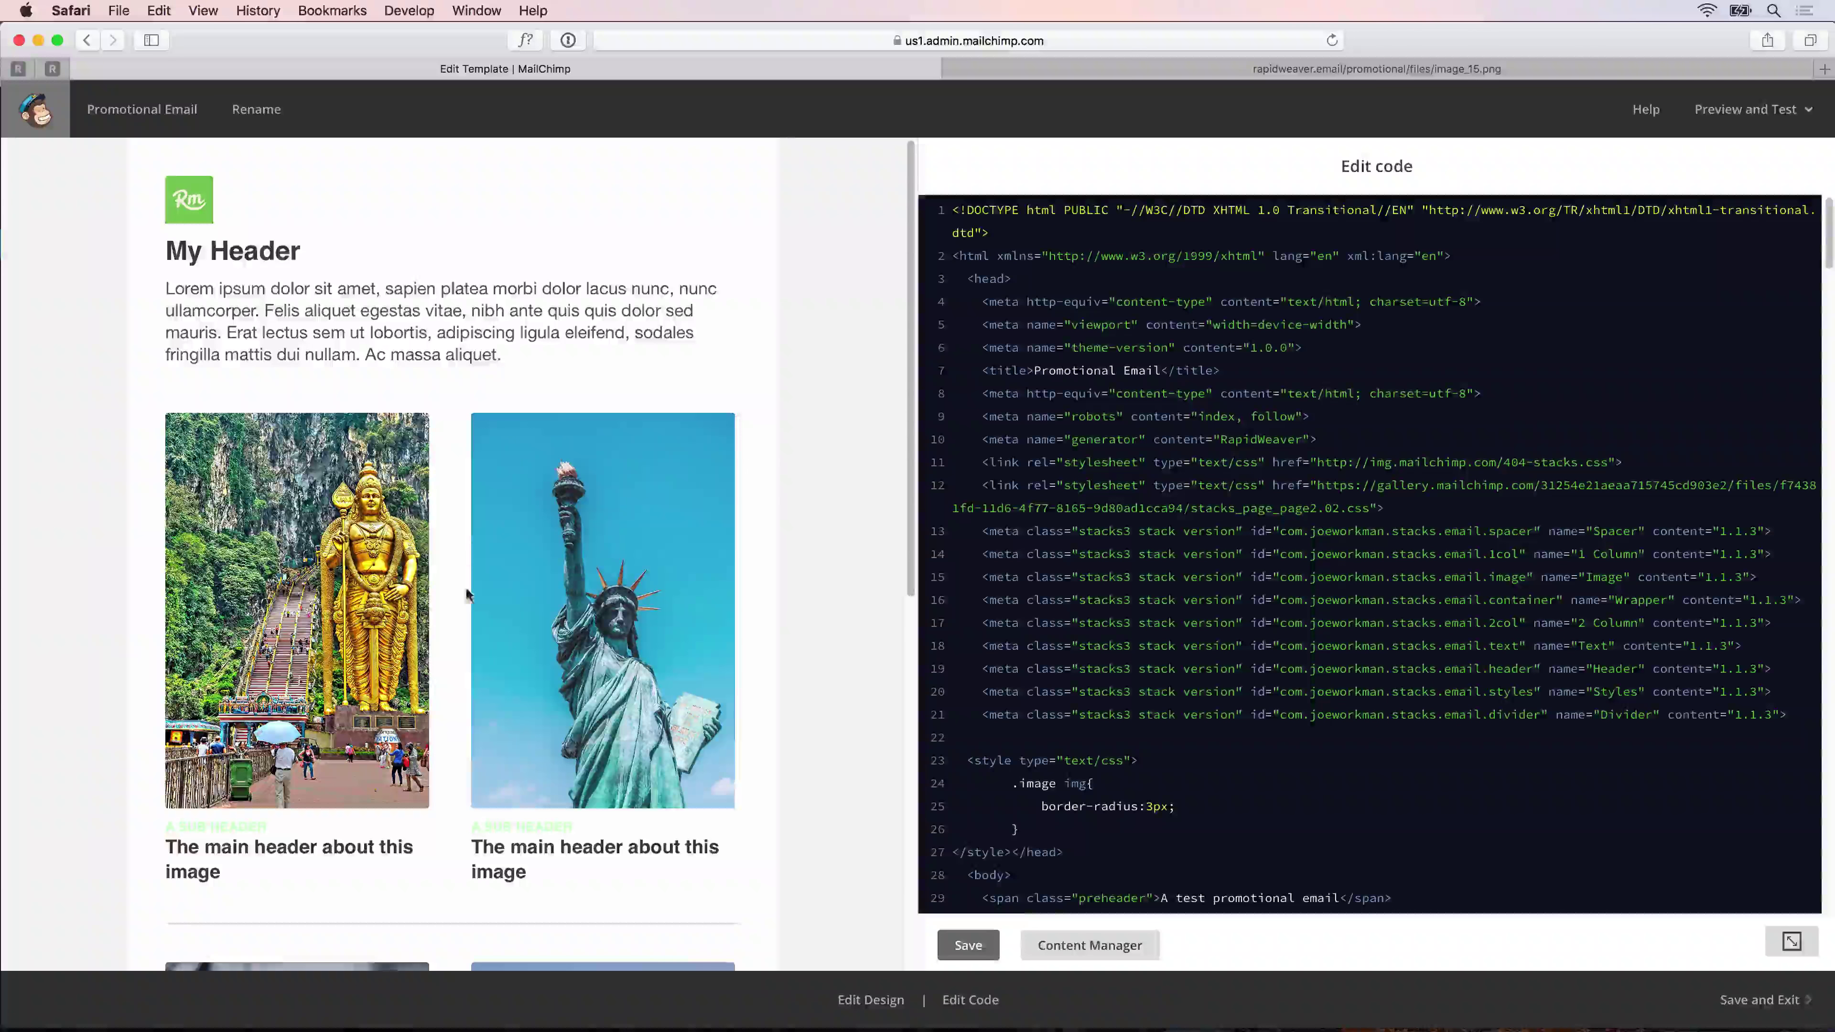
# Step: Copy the first template image's address and paste it into a new browser tab
pyautogui.rightClick(344, 542)
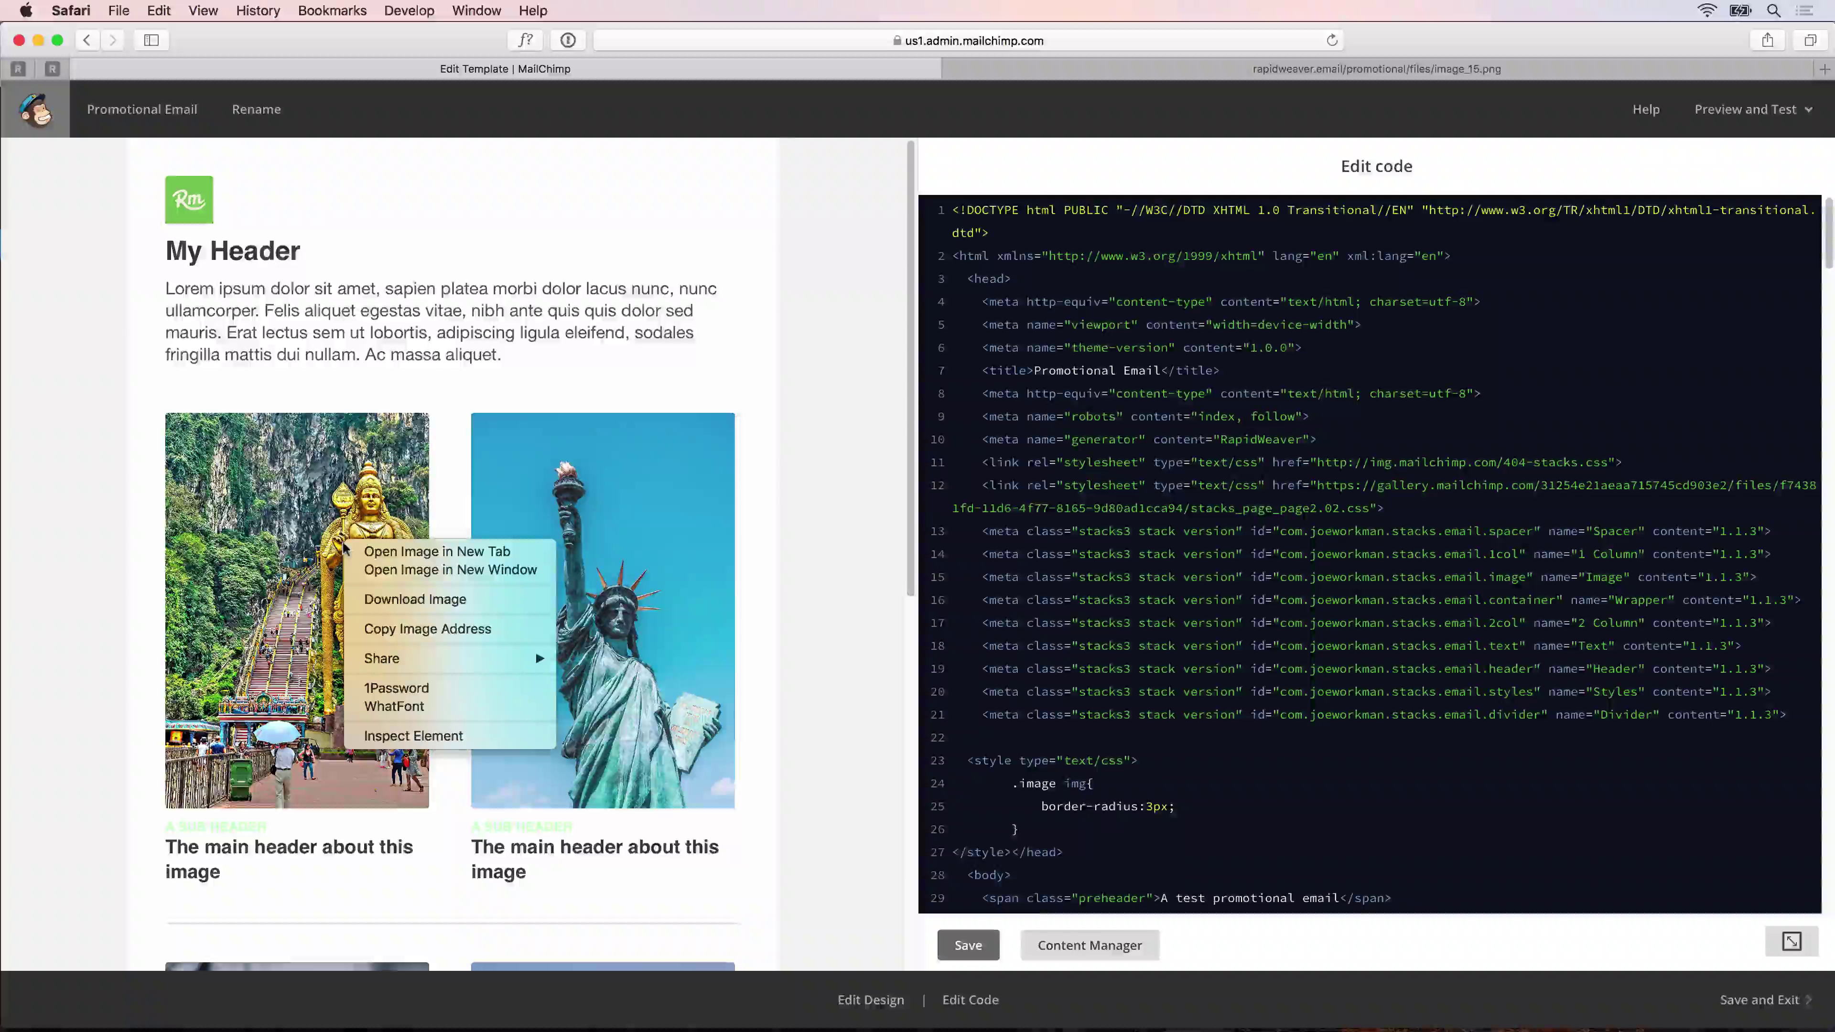
pyautogui.click(390, 629)
pyautogui.press('super+t')
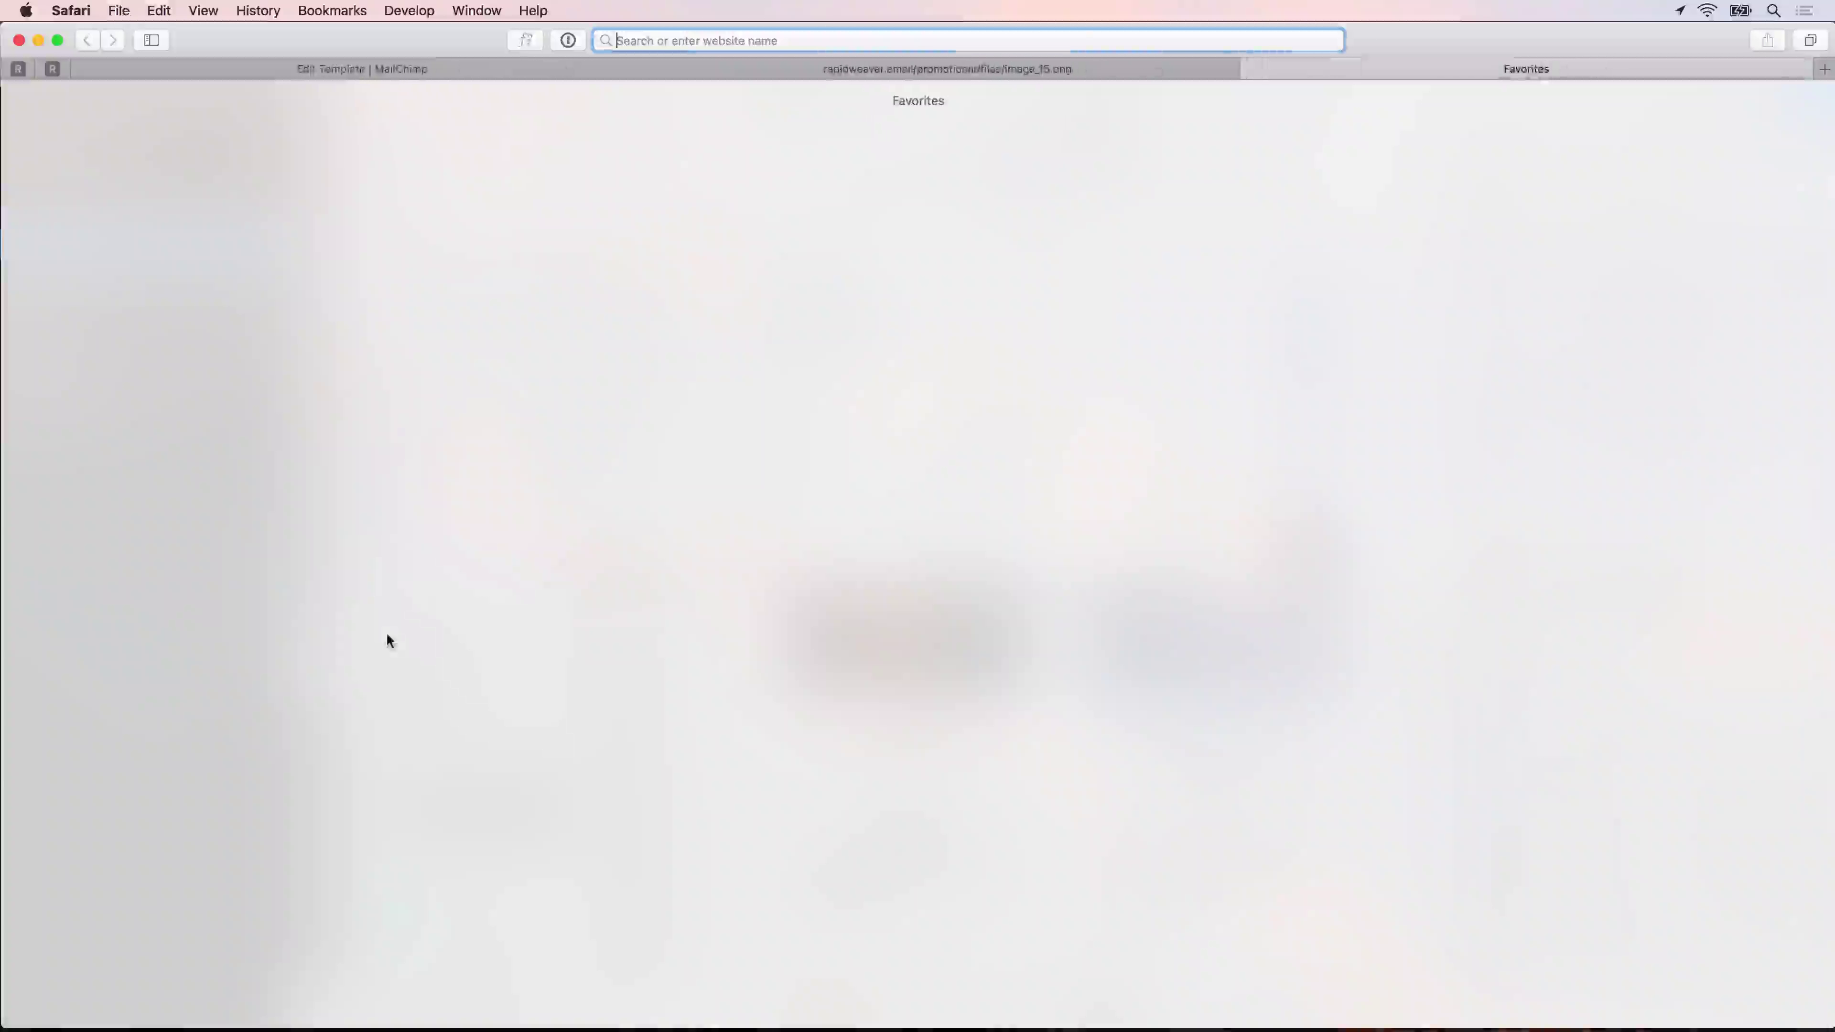
pyautogui.press('super+v')
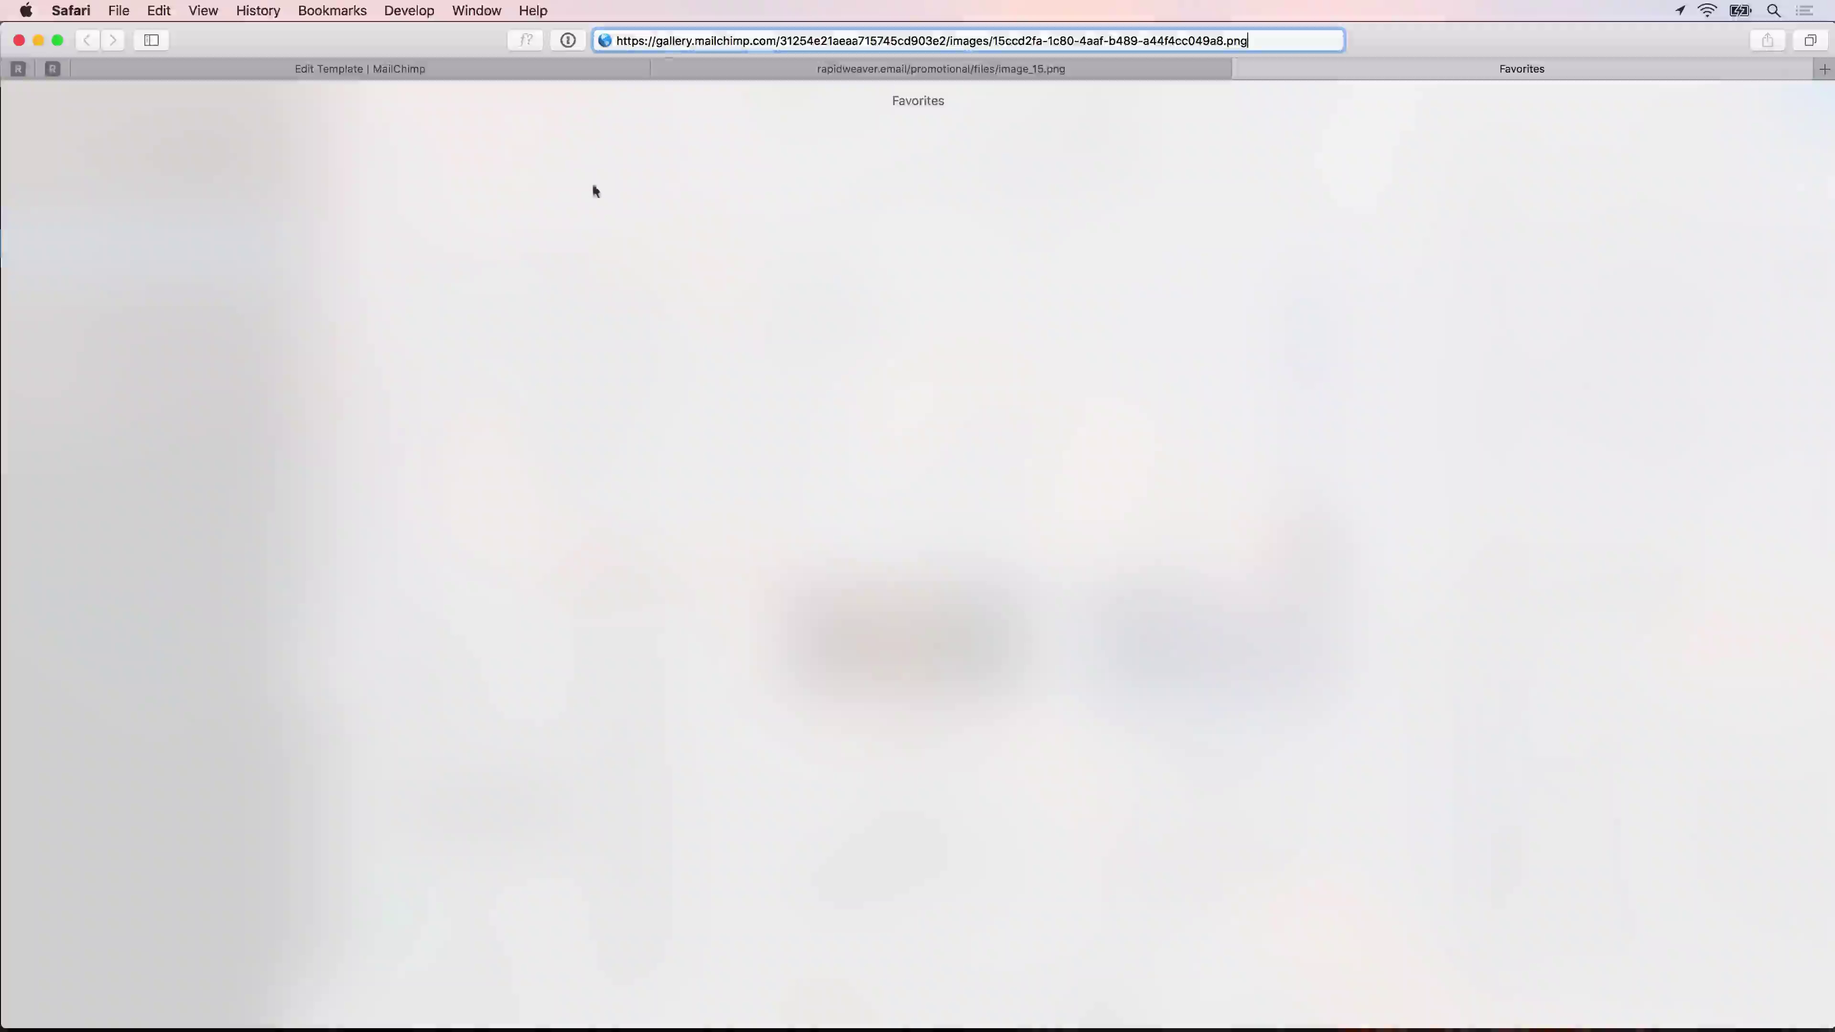
# Step: Load the gallery.mailchimp.com image address, close the old RapidWeaver image tab, and return to Edit Template
pyautogui.moveTo(655, 41); pyautogui.dragTo(775, 40)
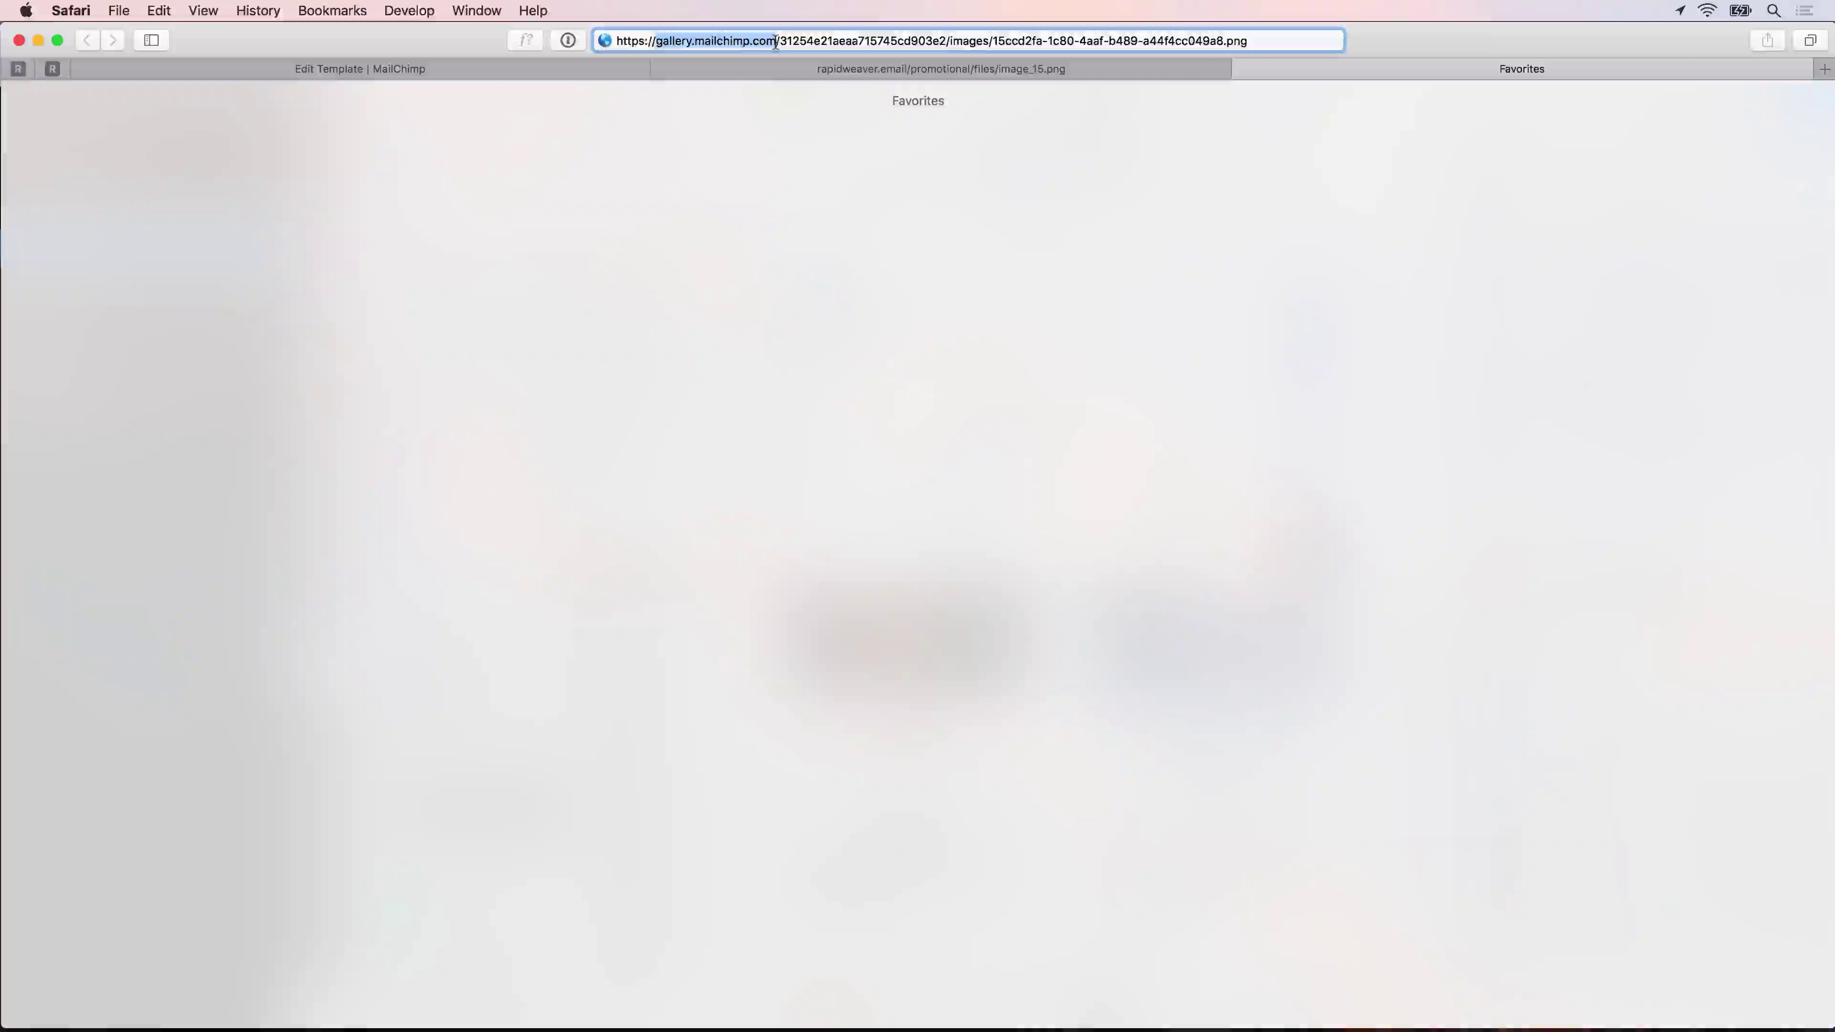
pyautogui.click(775, 40)
pyautogui.press('Return')
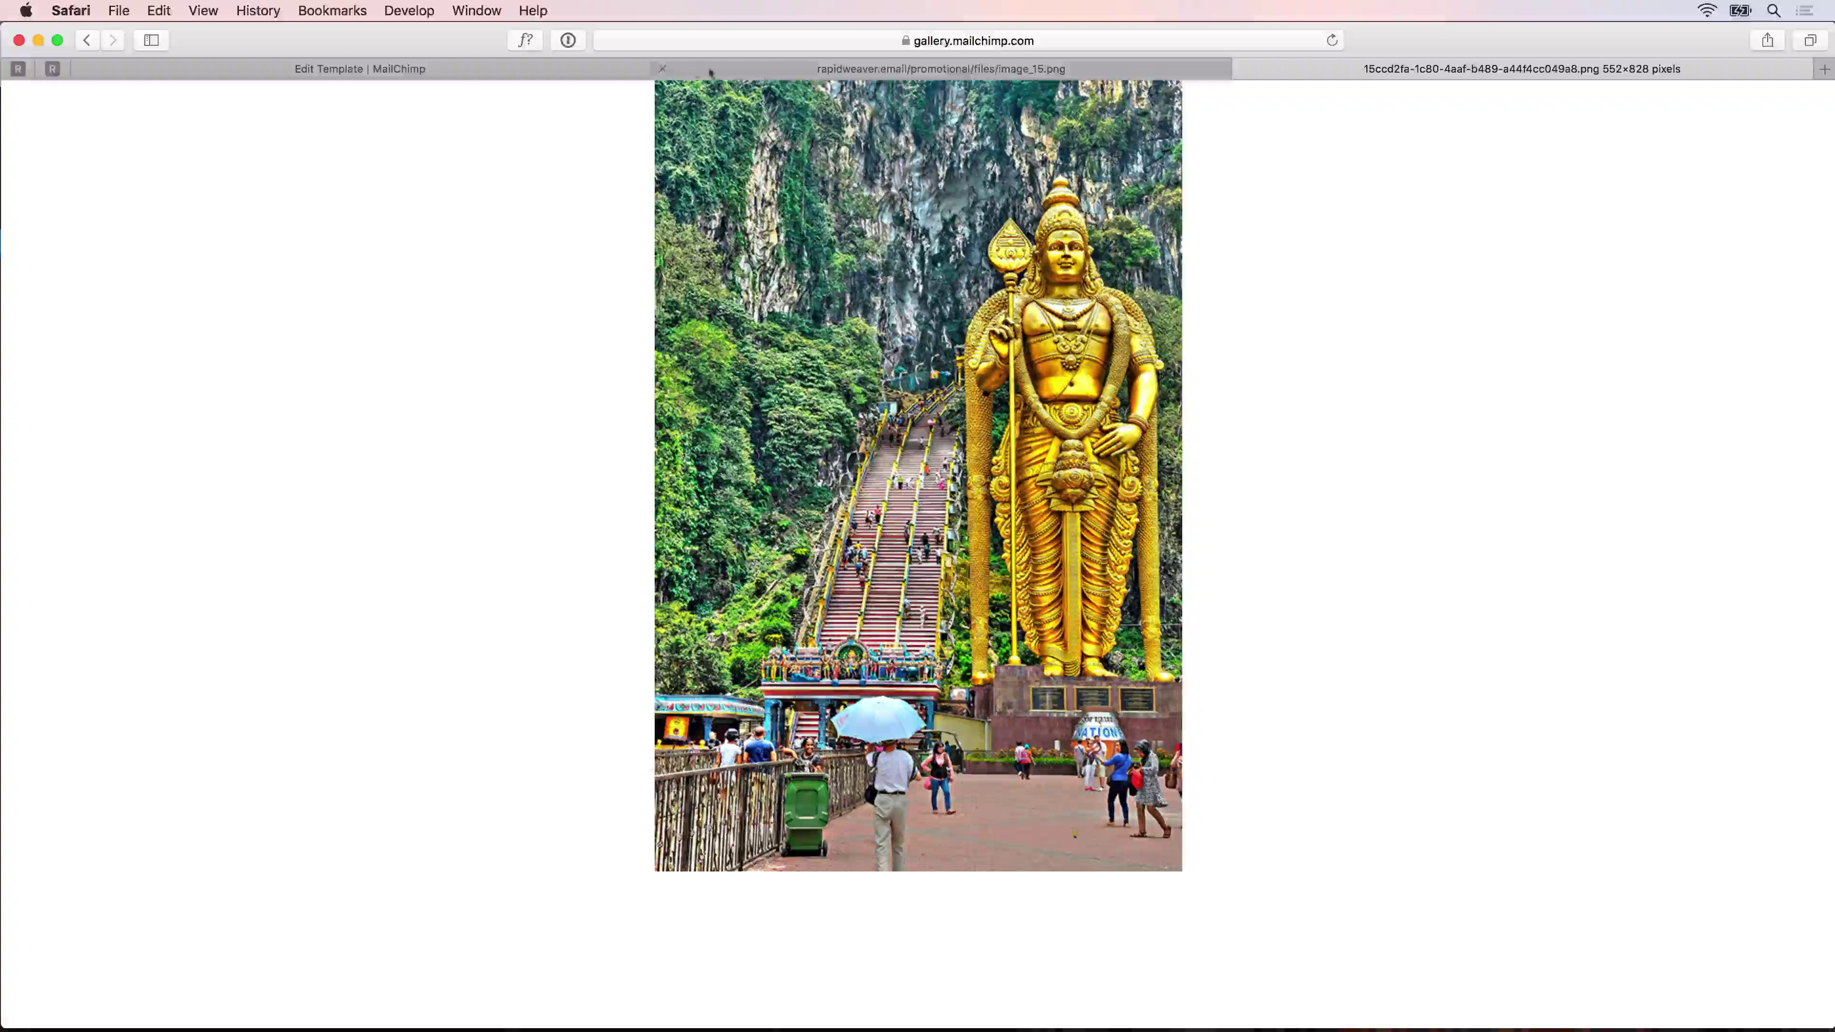
pyautogui.click(662, 68)
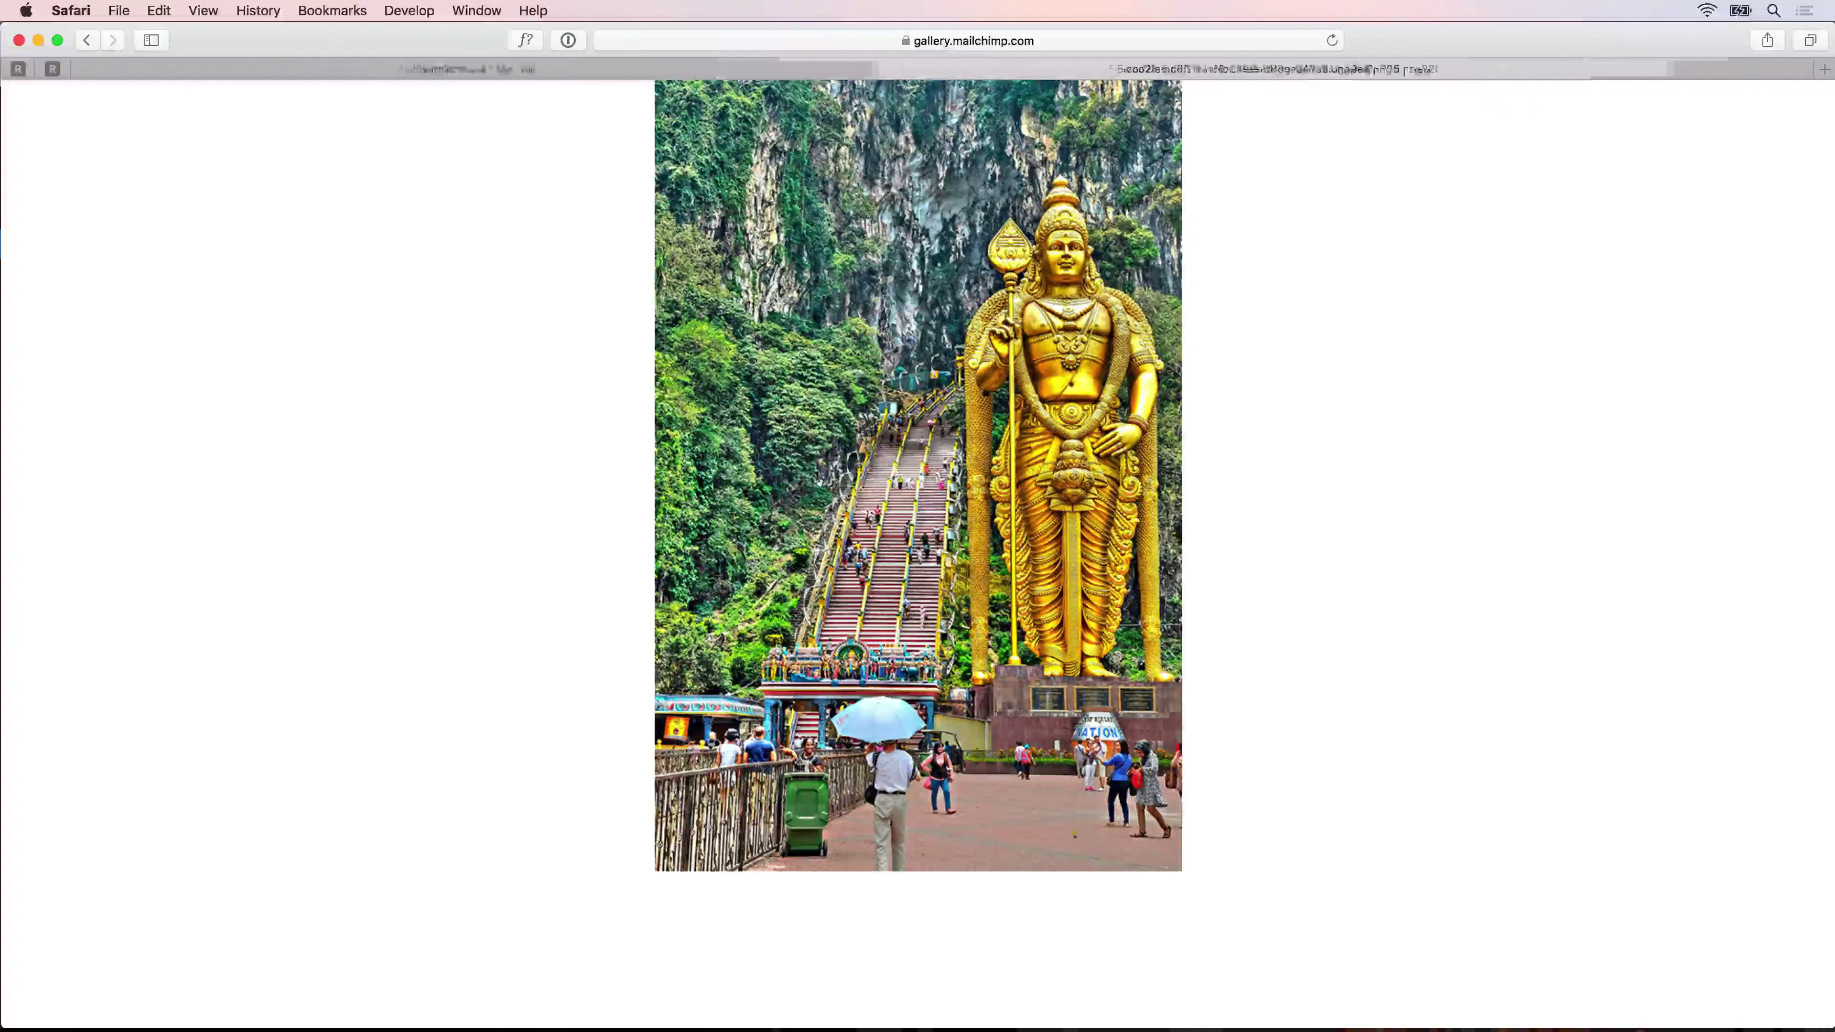
pyautogui.click(608, 77)
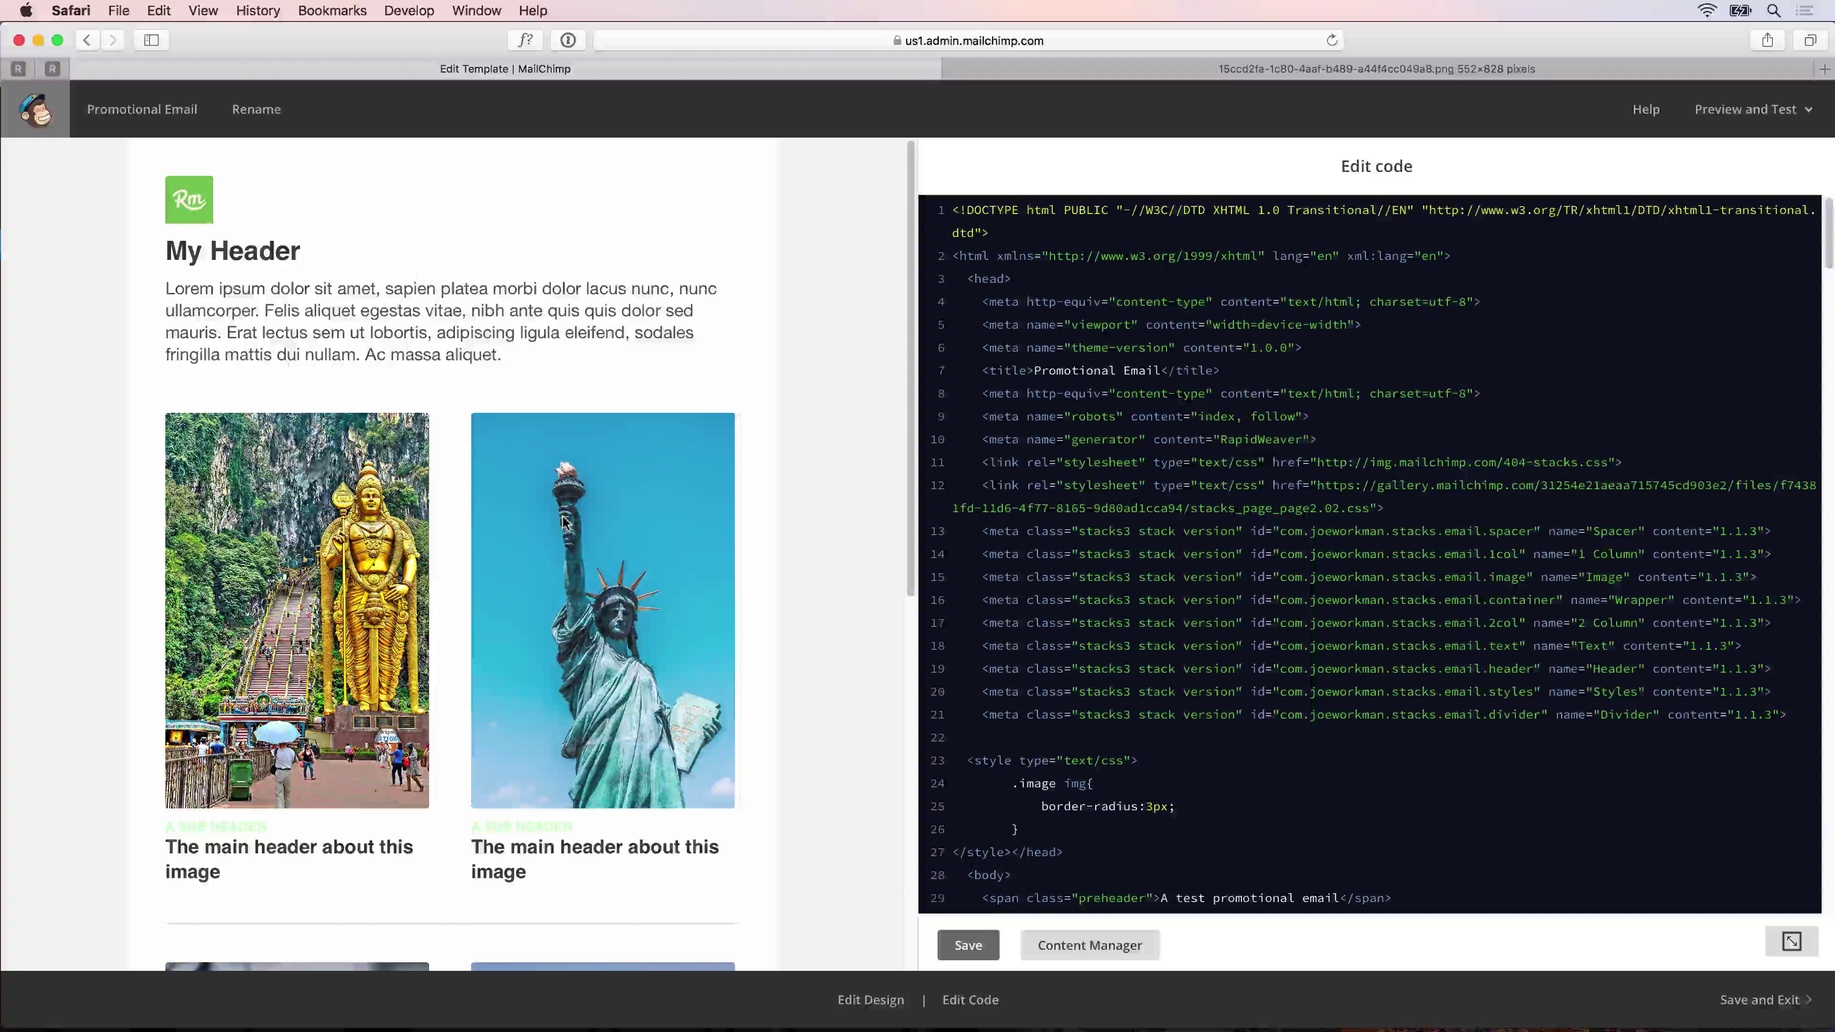
# Step: Scroll through the imported Promotional Email preview and save it with Save and Exit
pyautogui.scroll(-10, 563, 521)
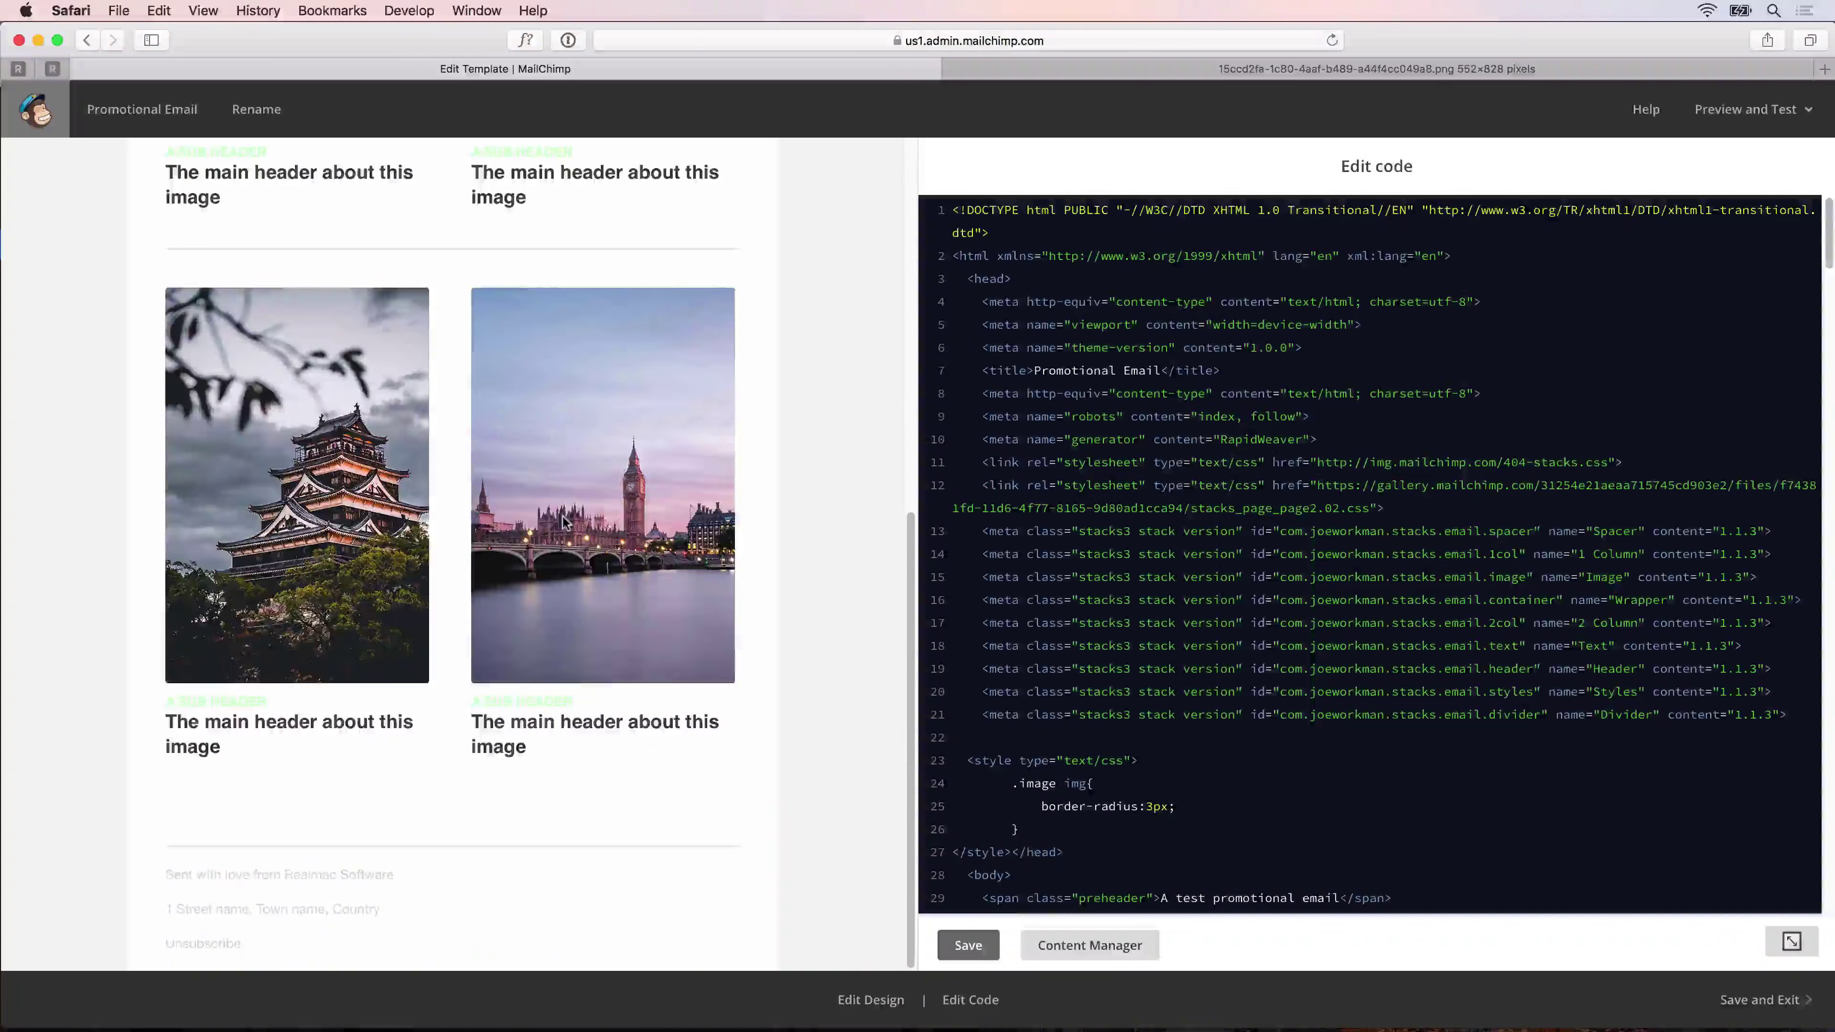
pyautogui.click(1762, 1003)
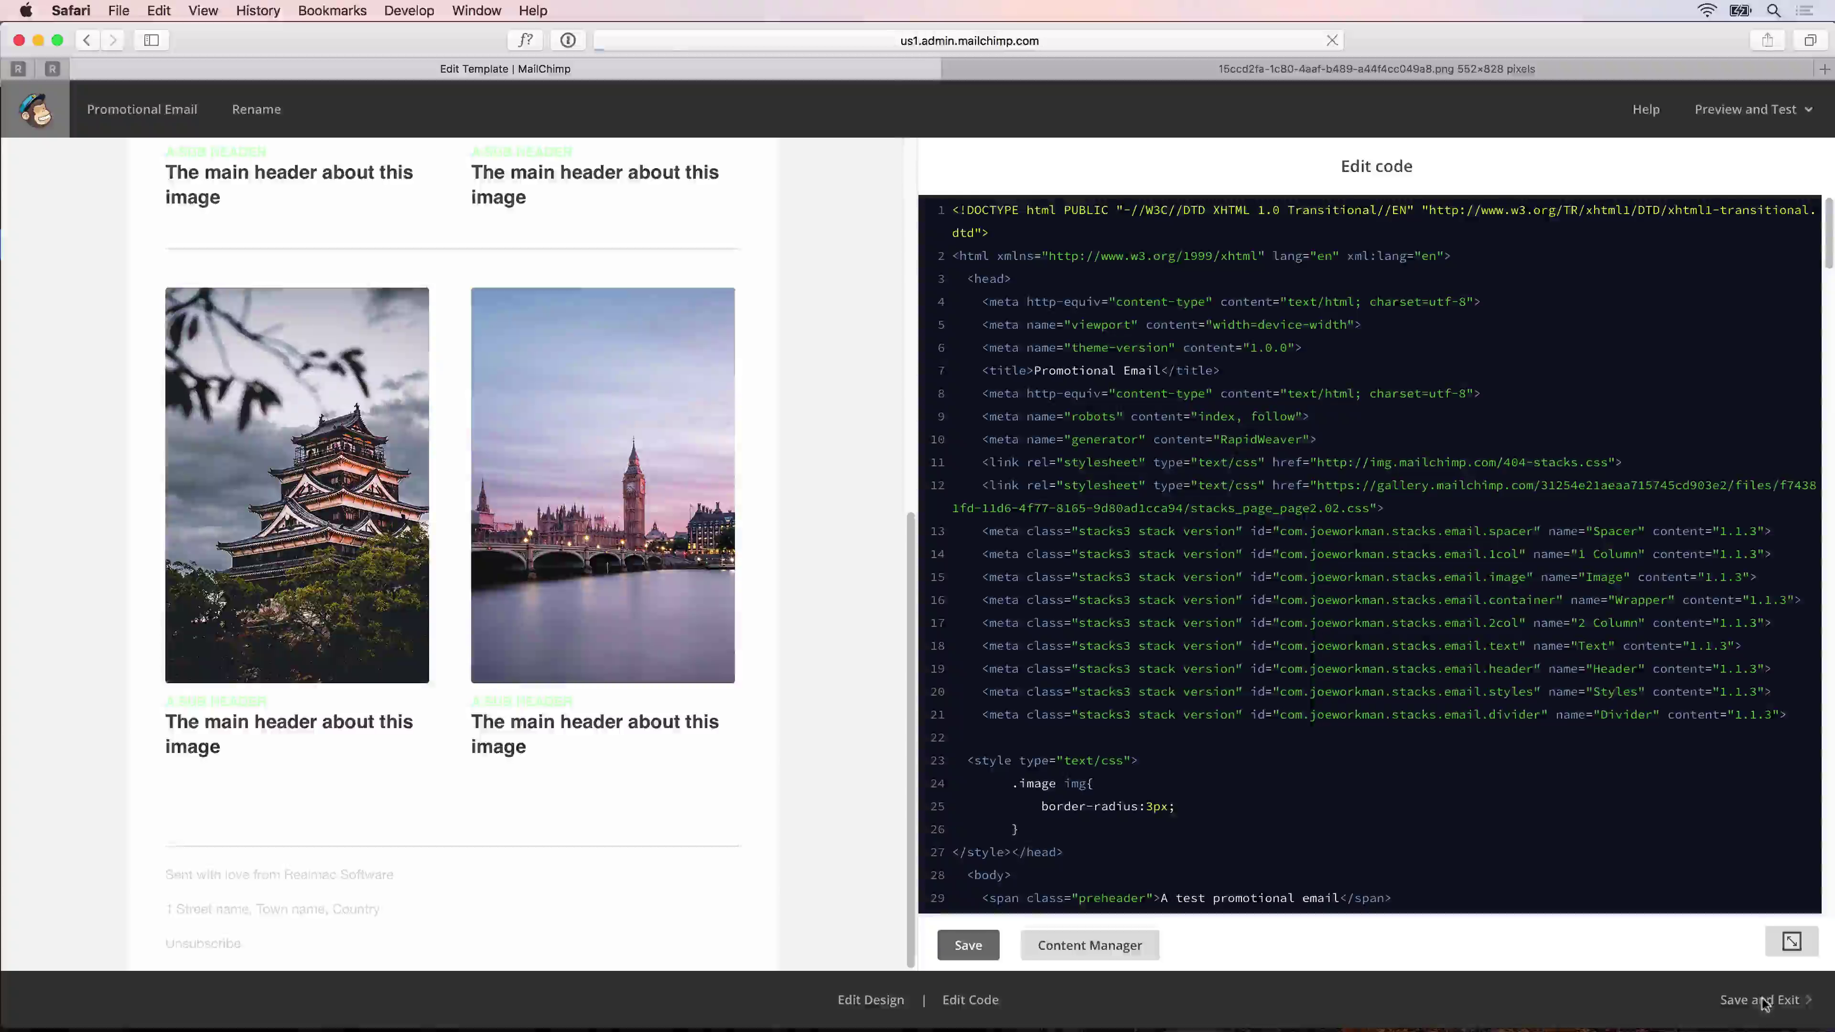